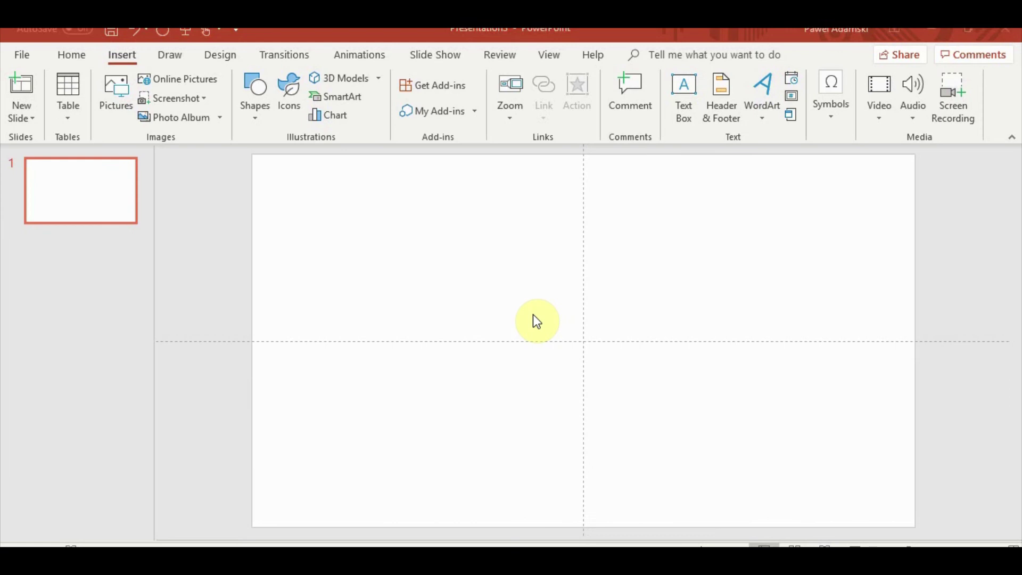
# Step: Draw a blue oval circle and centre it on the vertical guide above the slide centre
pyautogui.click(255, 96)
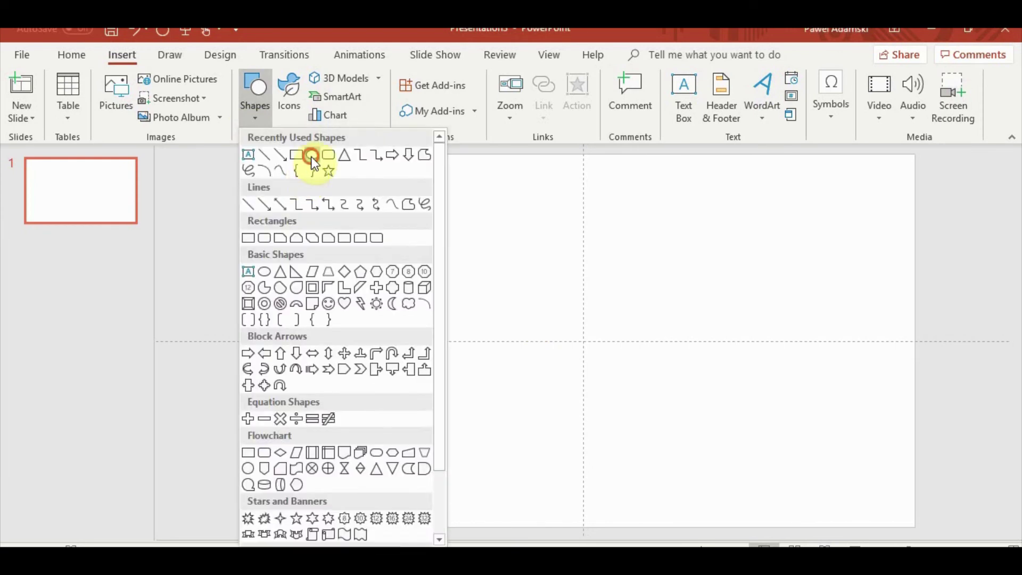
pyautogui.click(313, 159)
pyautogui.moveTo(534, 263); pyautogui.dragTo(693, 382)
pyautogui.moveTo(631, 350); pyautogui.dragTo(601, 304)
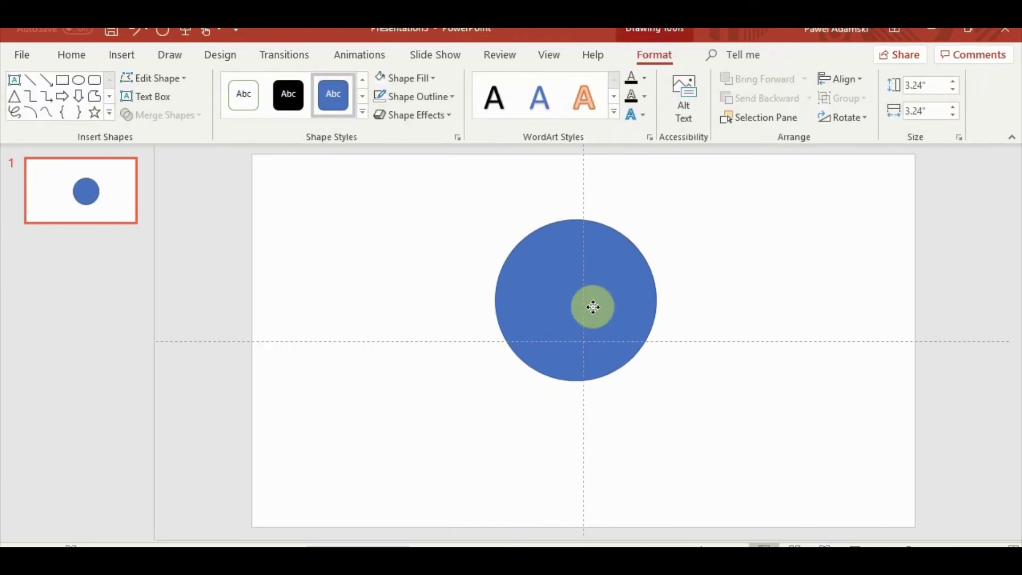
pyautogui.click(377, 301)
pyautogui.click(115, 62)
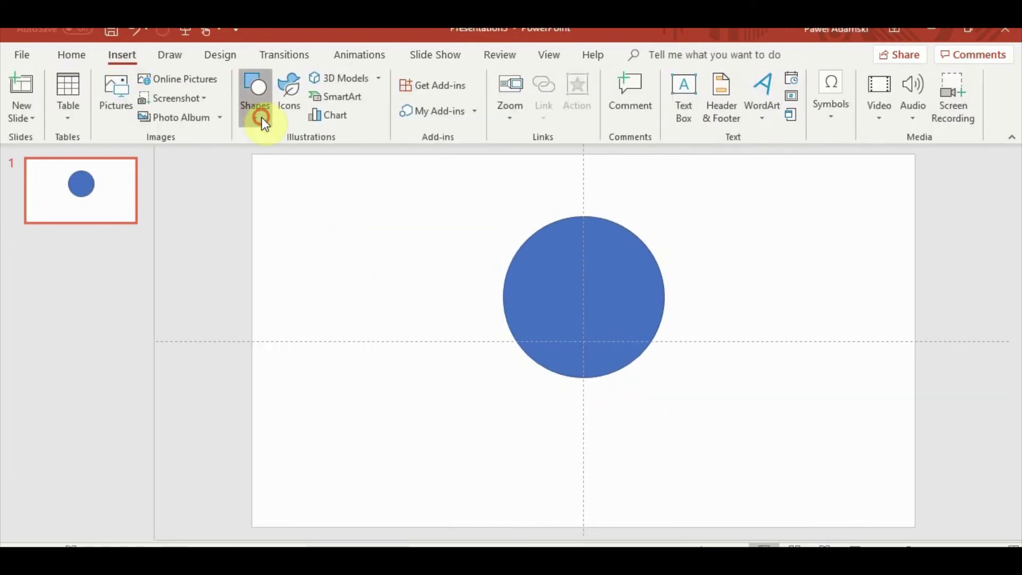
pyautogui.click(262, 121)
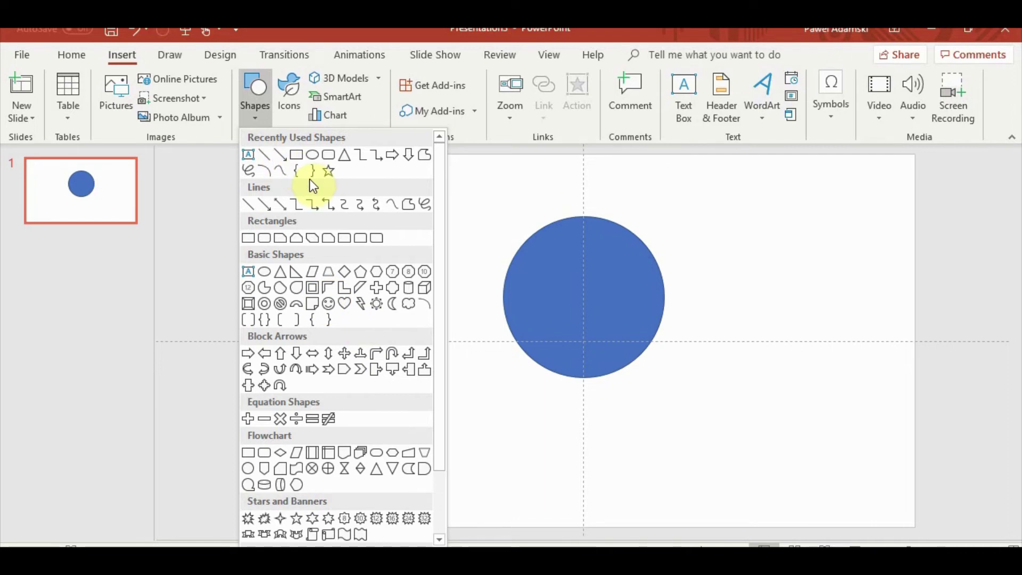
# Step: Draw a rectangle below the circle's left half and narrow it to 0.62 inches
pyautogui.click(297, 155)
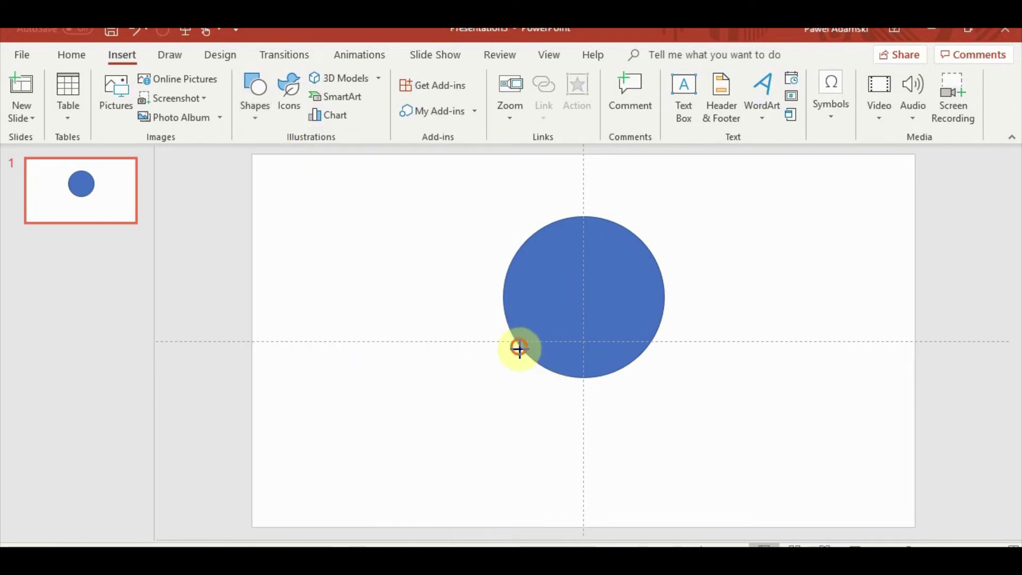
pyautogui.moveTo(519, 347); pyautogui.dragTo(583, 426)
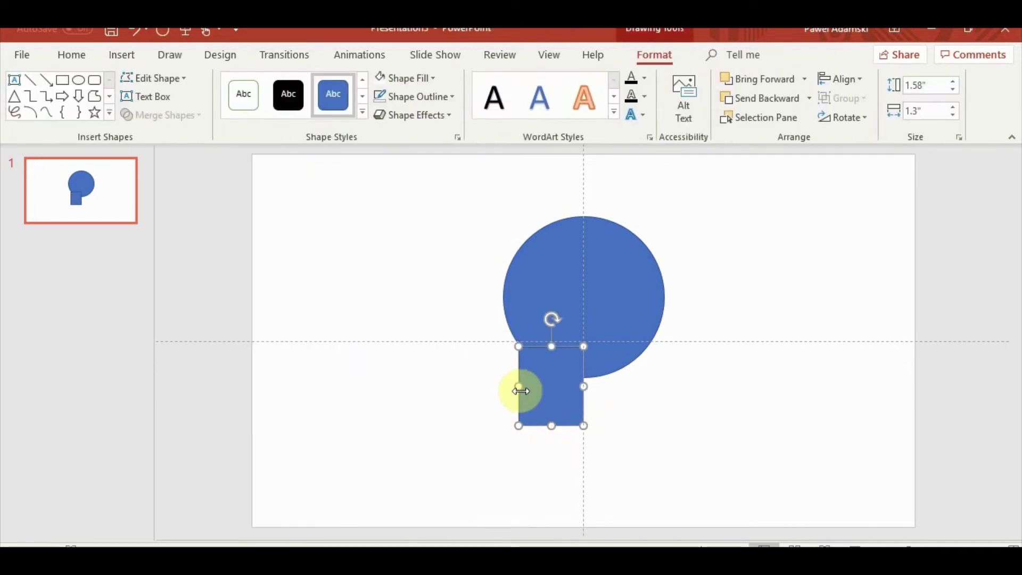
pyautogui.moveTo(519, 392); pyautogui.dragTo(552, 398)
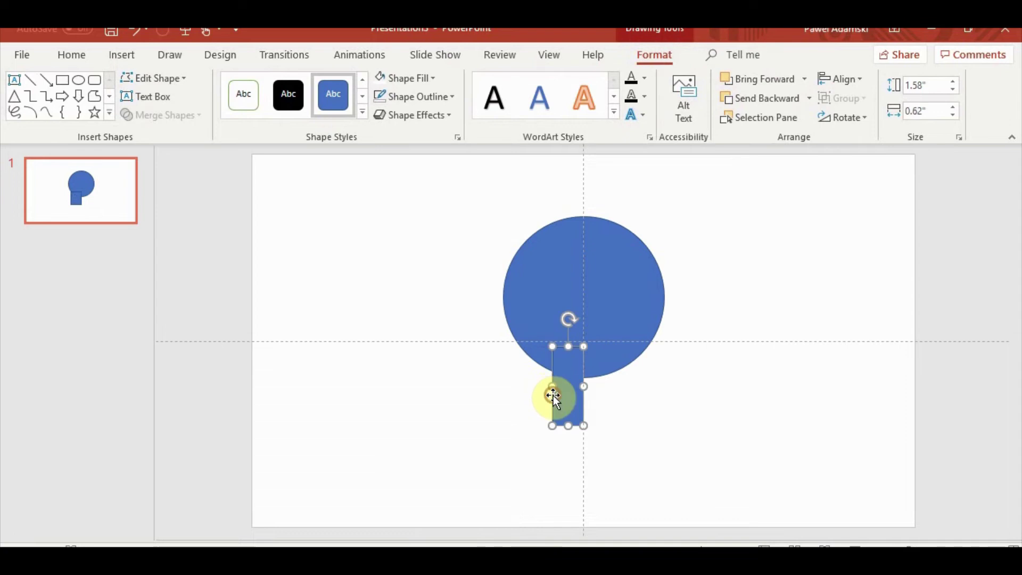
# Step: Edit the rectangle's points, pulling its top-left corner out to the circle and curving its left edge
pyautogui.click(153, 78)
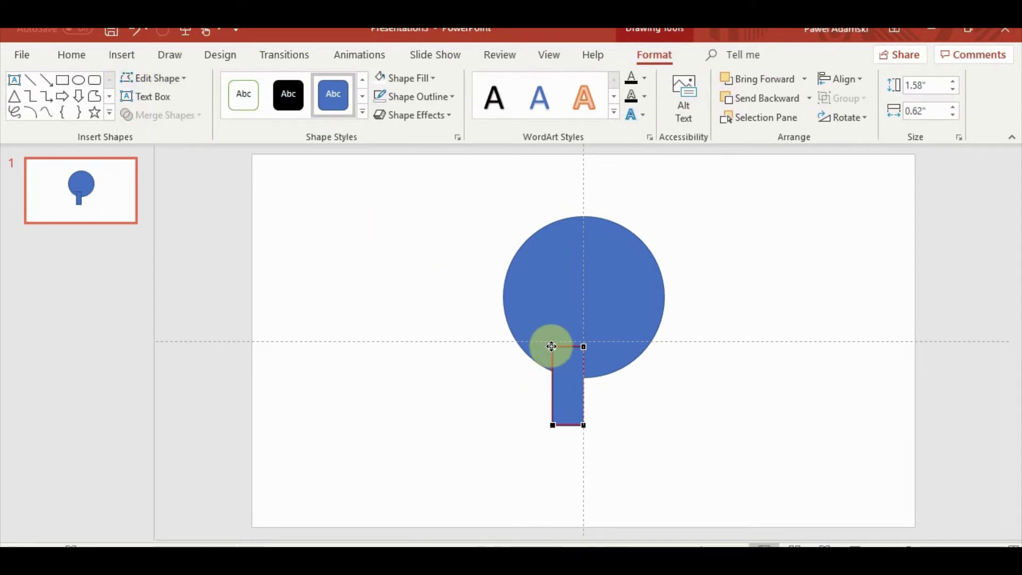
pyautogui.moveTo(552, 347); pyautogui.dragTo(519, 345)
pyautogui.scroll(3, 580, 399)
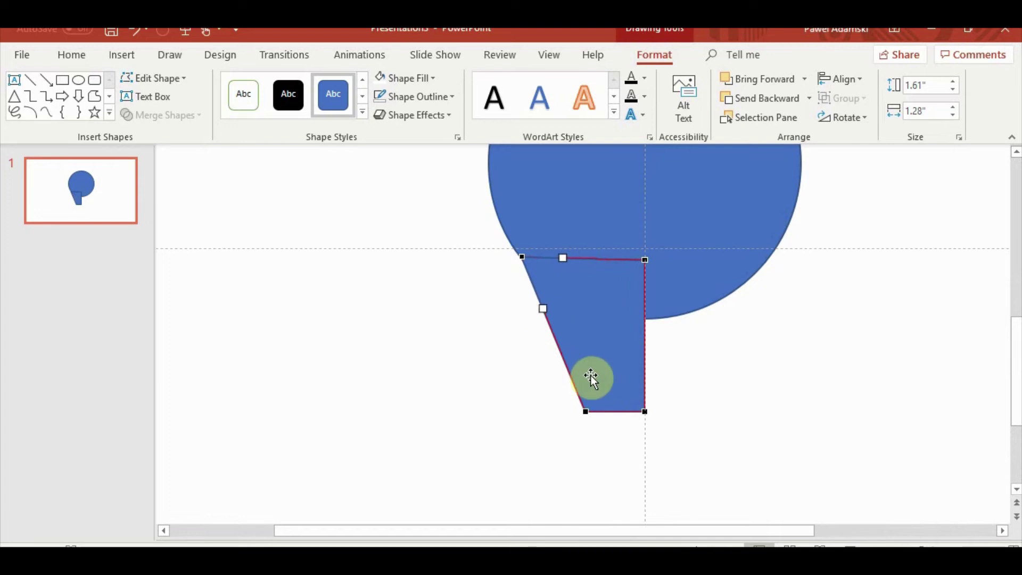
pyautogui.moveTo(542, 310); pyautogui.dragTo(581, 327)
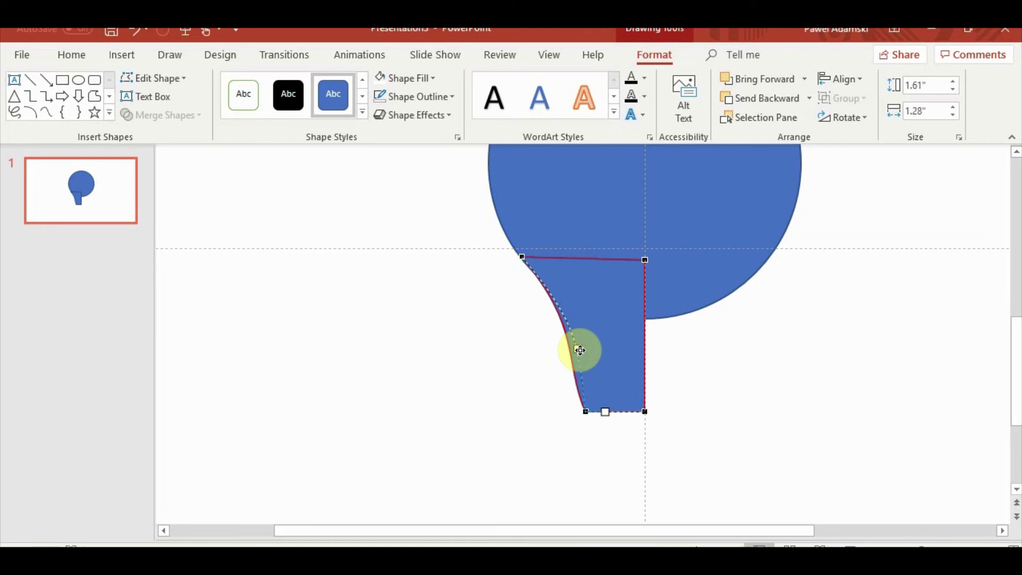
pyautogui.click(527, 365)
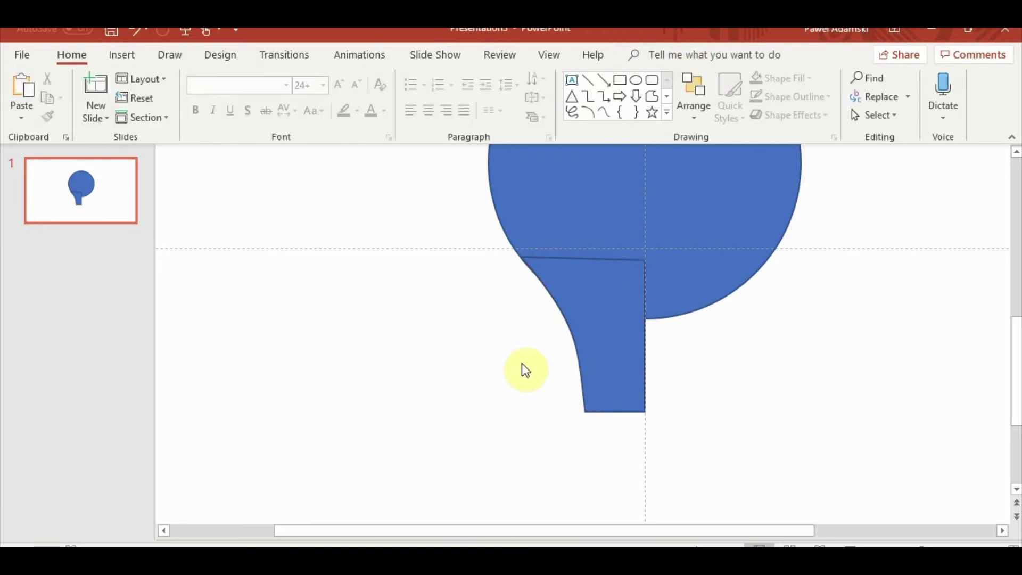
# Step: Remove the outlines from the circle and the curved neck piece
pyautogui.scroll(-5, 623, 365)
pyautogui.click(577, 417)
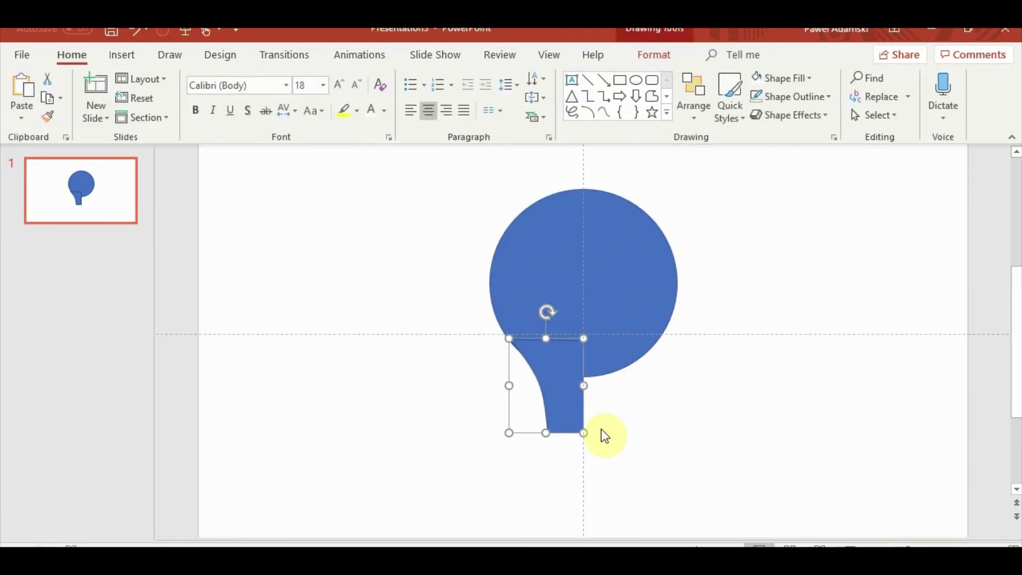
pyautogui.hotkey('ctrl', 'a')
pyautogui.click(661, 56)
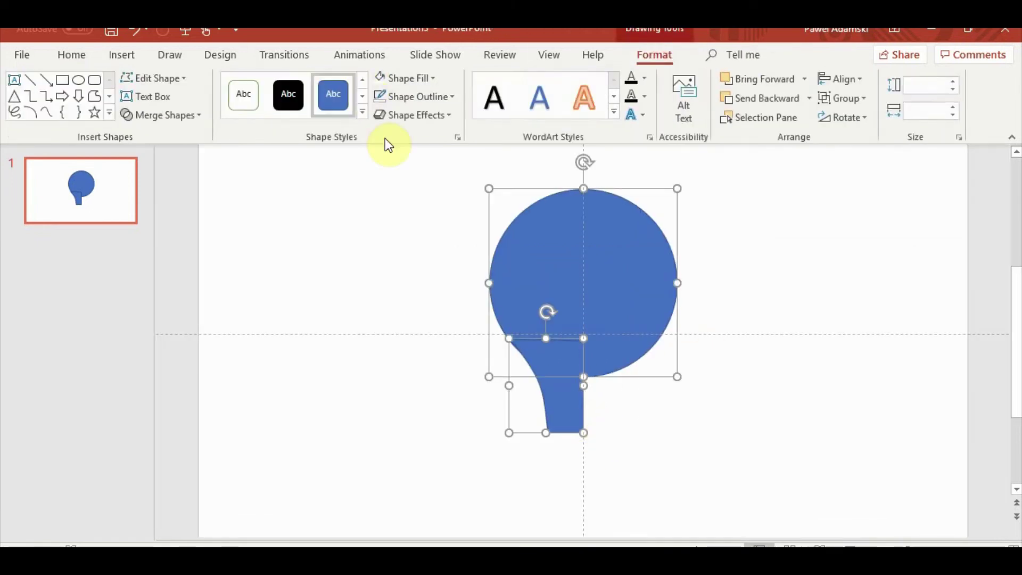
pyautogui.click(454, 98)
pyautogui.click(414, 240)
pyautogui.click(729, 458)
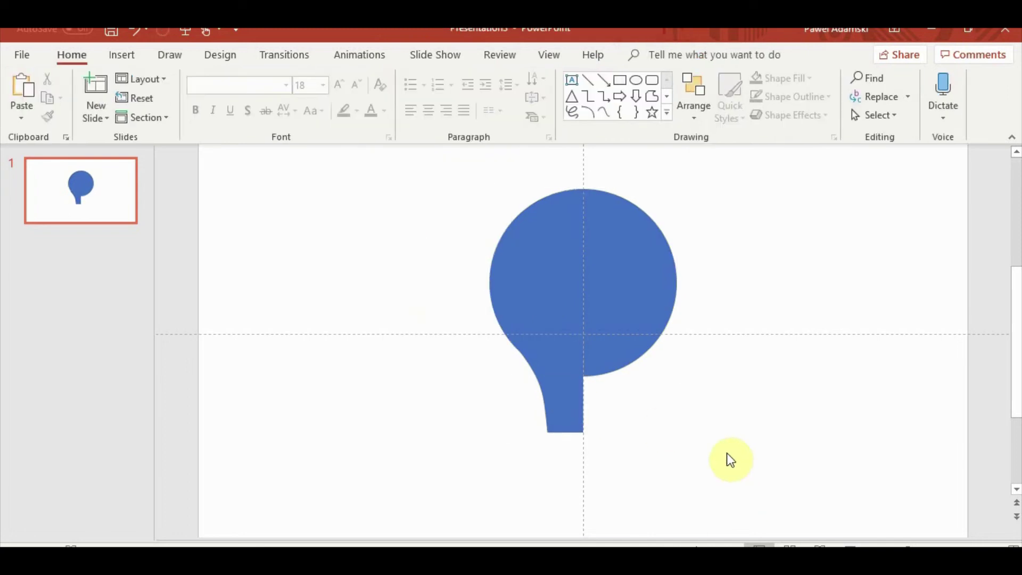
# Step: Duplicate the neck piece, flip it horizontally, and join it to the bulb's right side
pyautogui.scroll(3, 506, 417)
pyautogui.click(474, 392)
pyautogui.scroll(3, 474, 392)
pyautogui.click(824, 417)
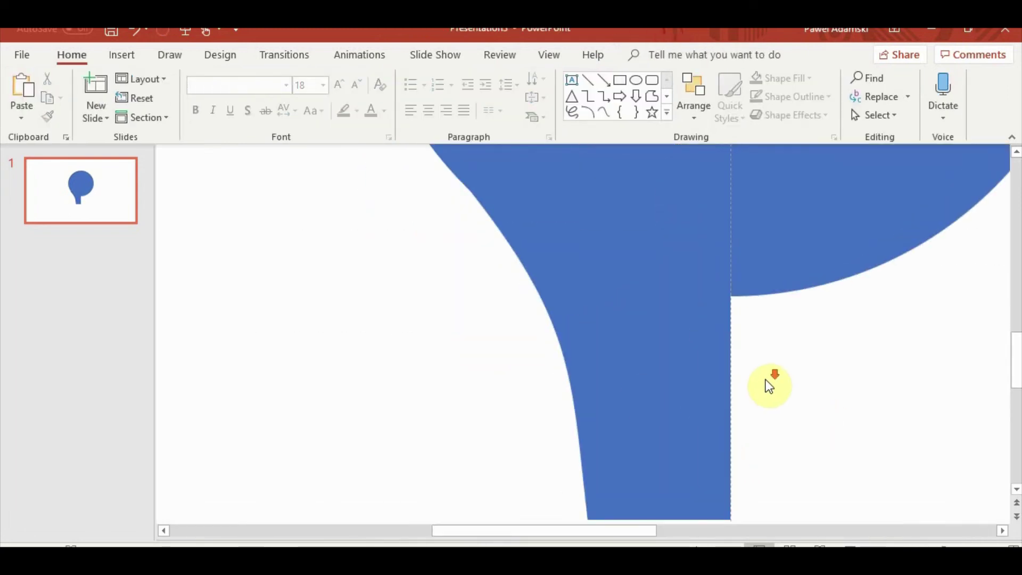
pyautogui.scroll(-3, 769, 387)
pyautogui.scroll(-2, 778, 410)
pyautogui.hotkey('ctrl', 'v')
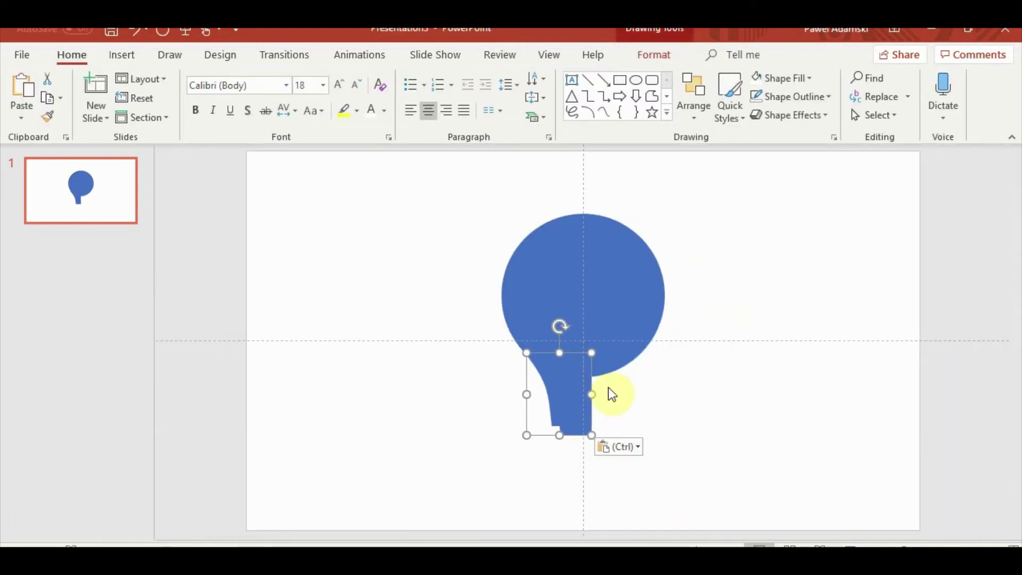
pyautogui.moveTo(612, 394); pyautogui.dragTo(727, 386)
pyautogui.click(693, 101)
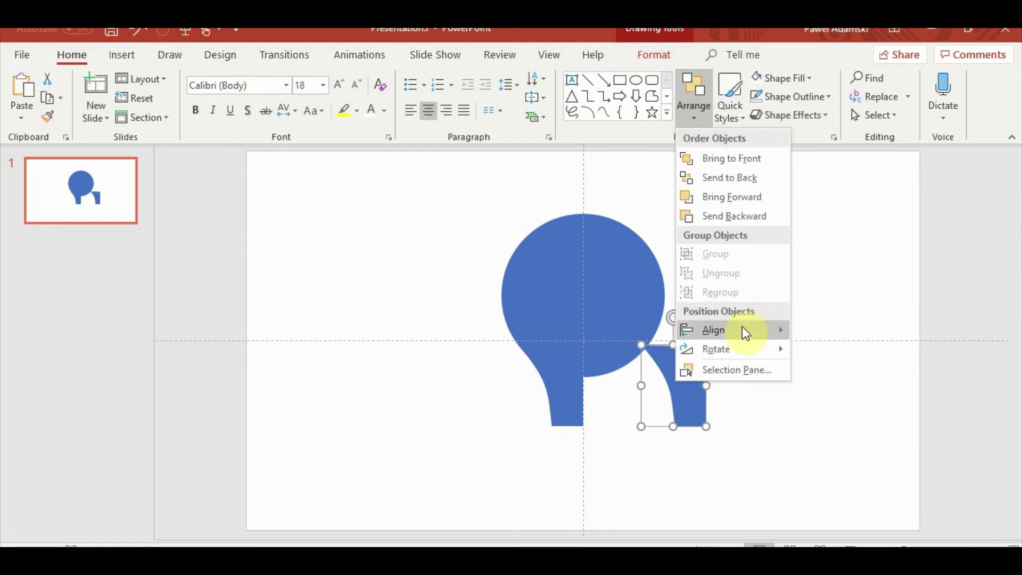
pyautogui.moveTo(715, 349)
pyautogui.click(841, 406)
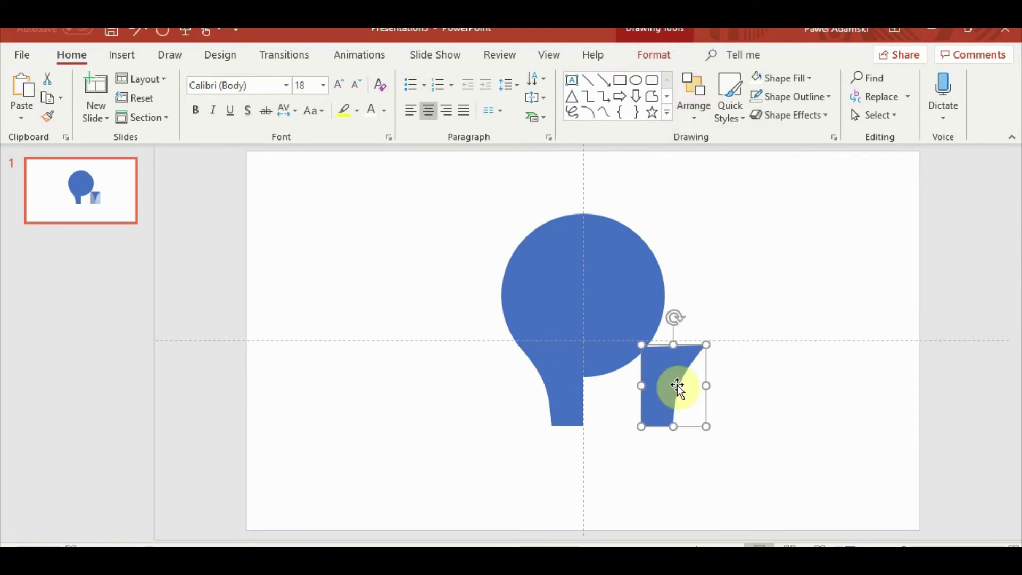
pyautogui.moveTo(678, 387); pyautogui.dragTo(620, 373)
pyautogui.click(703, 433)
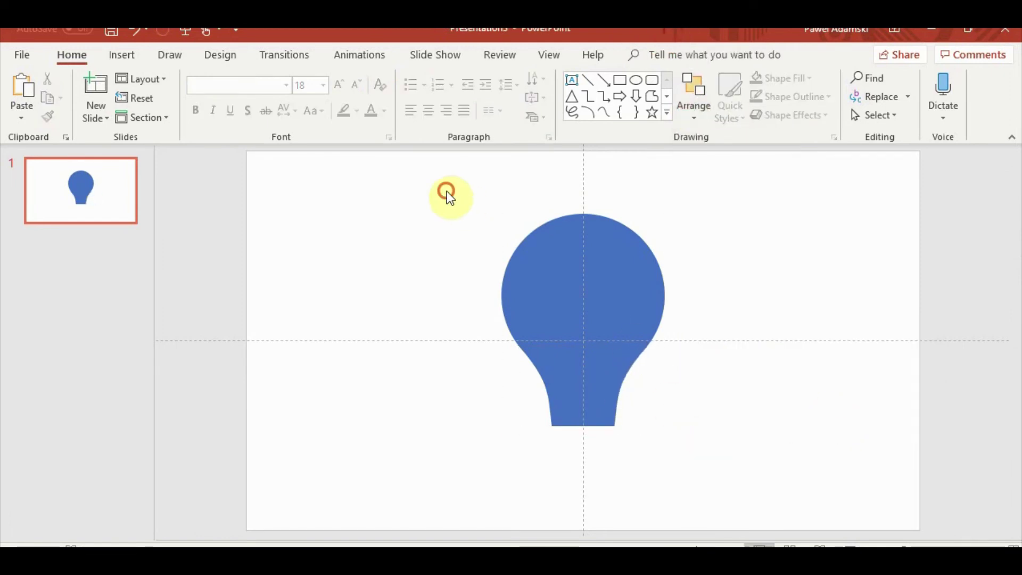
# Step: Union the circle and both neck pieces into one bulb, then paste a duplicate
pyautogui.moveTo(447, 197); pyautogui.dragTo(730, 480)
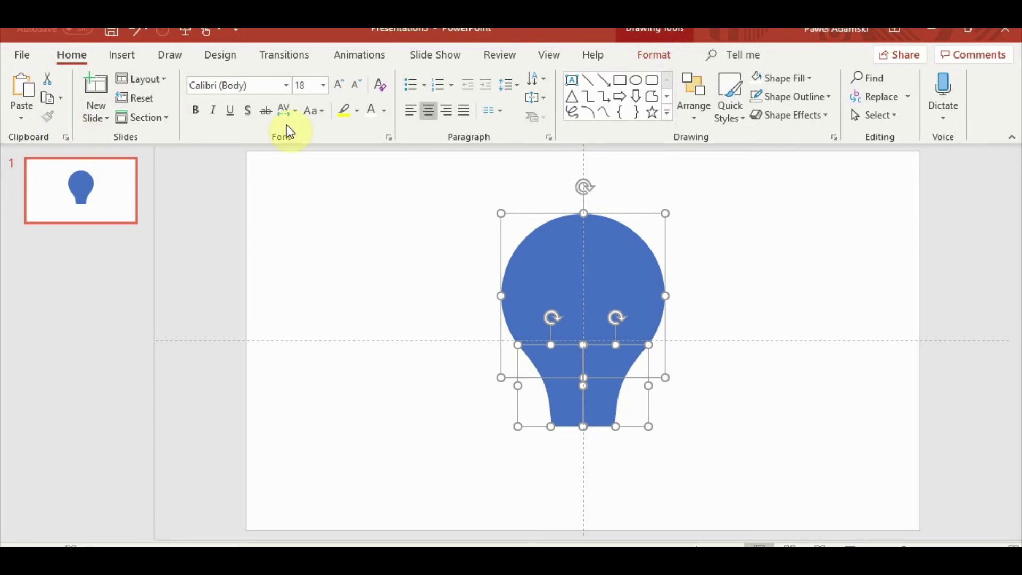
pyautogui.click(642, 53)
pyautogui.click(159, 115)
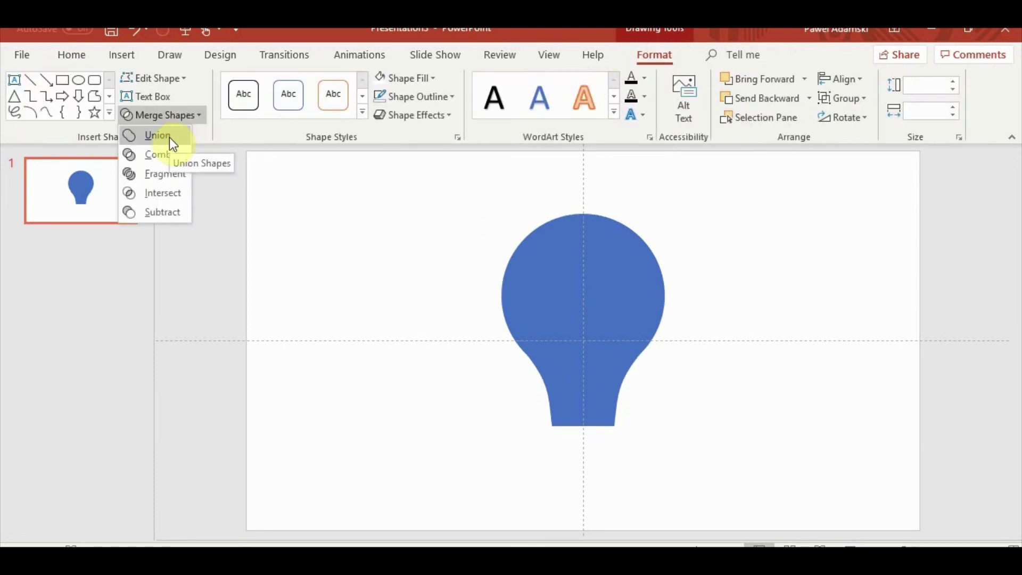
pyautogui.click(169, 137)
pyautogui.hotkey('ctrl', 'c')
pyautogui.hotkey('ctrl', 'v')
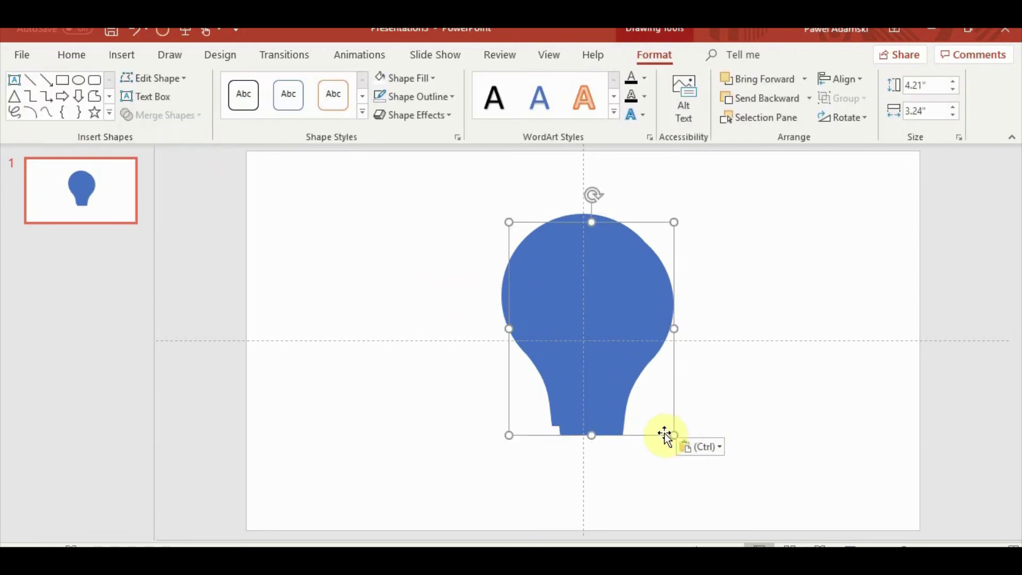
# Step: Shrink the pasted bulb to 3.62" × 2.79", fill it white, and centre it inside the blue bulb
pyautogui.moveTo(671, 434); pyautogui.dragTo(650, 405)
pyautogui.click(379, 78)
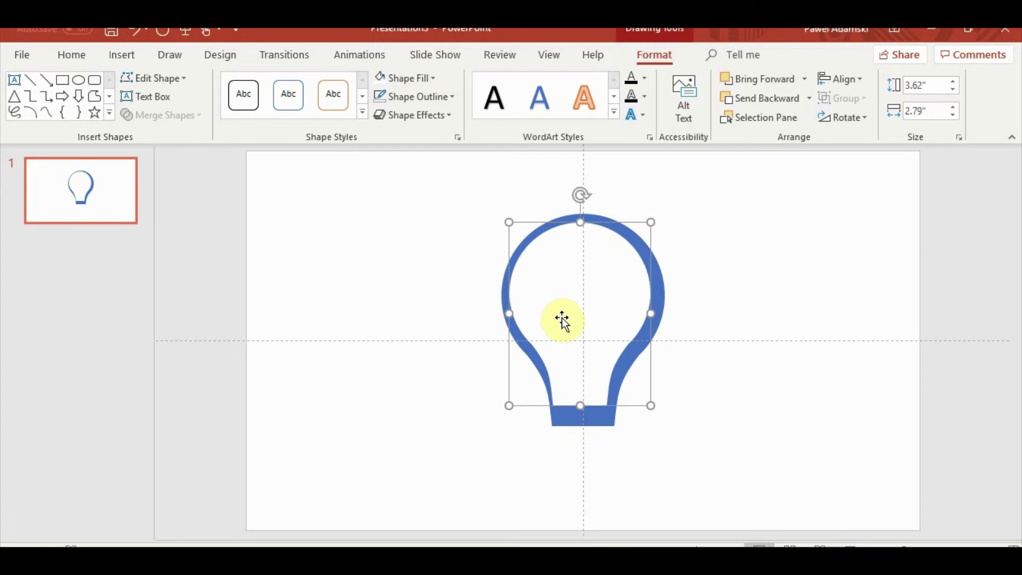
pyautogui.moveTo(563, 320); pyautogui.dragTo(567, 318)
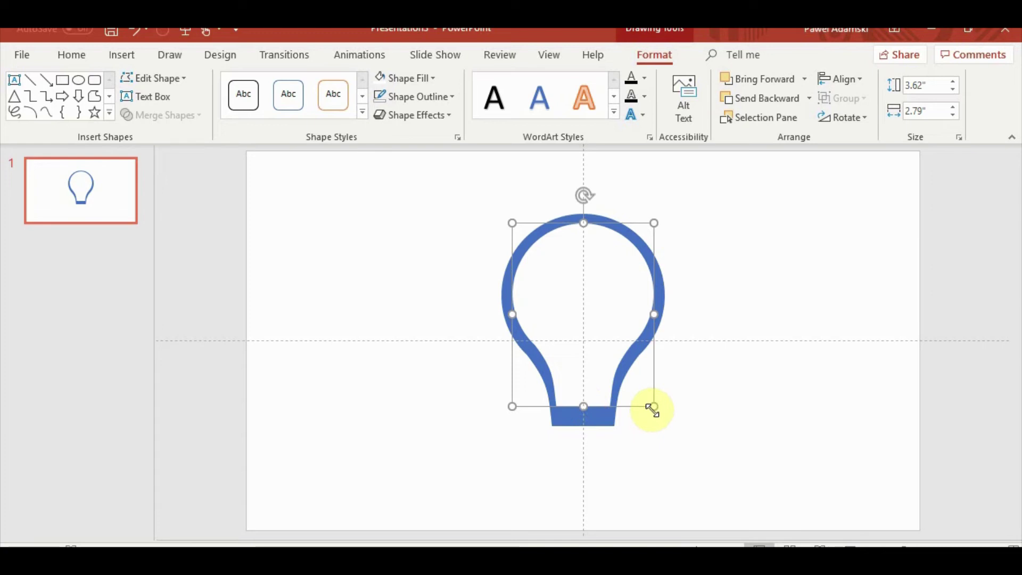
pyautogui.click(499, 315)
pyautogui.click(586, 415)
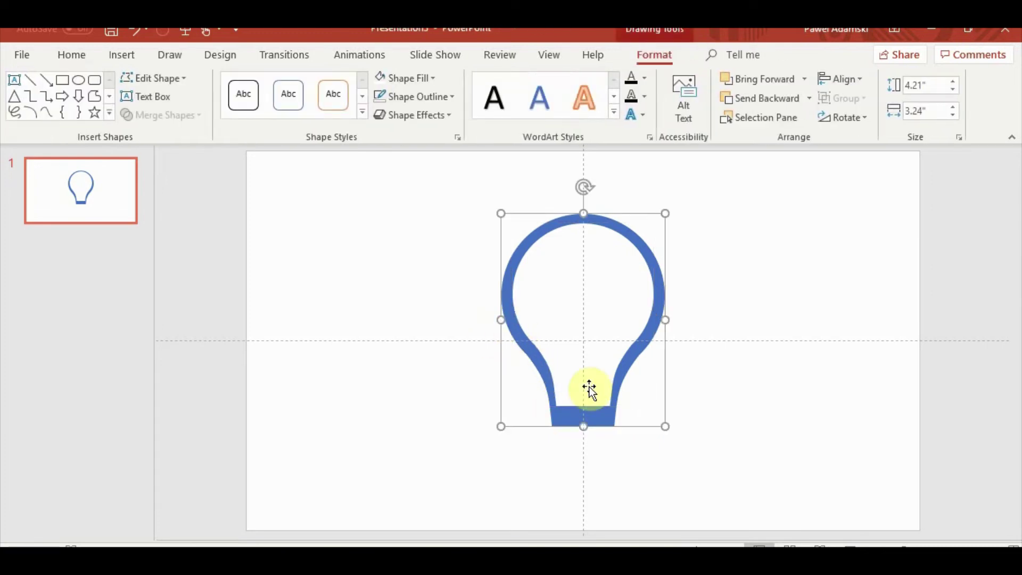
pyautogui.click(588, 354)
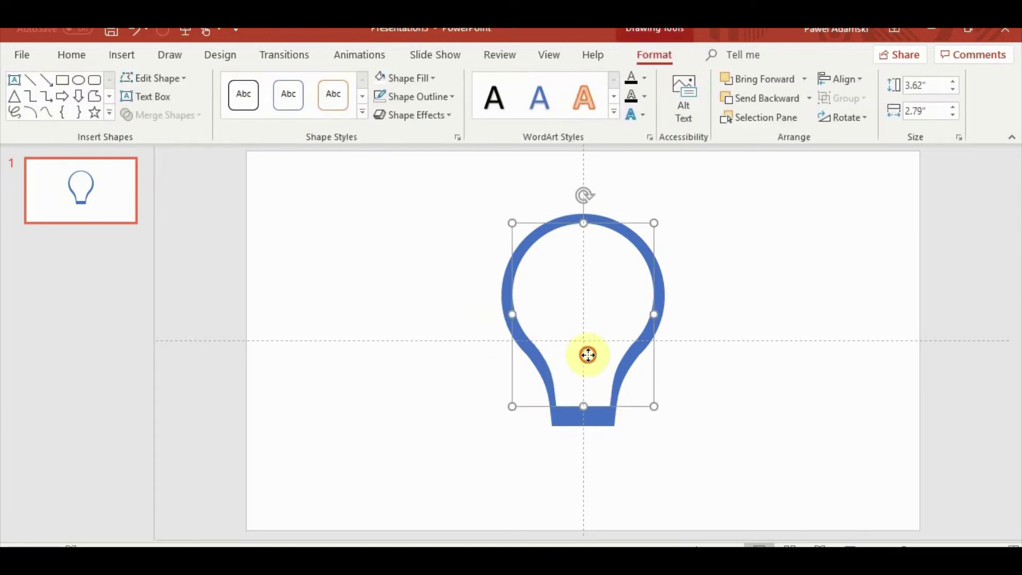
pyautogui.click(653, 477)
pyautogui.click(123, 54)
pyautogui.click(267, 124)
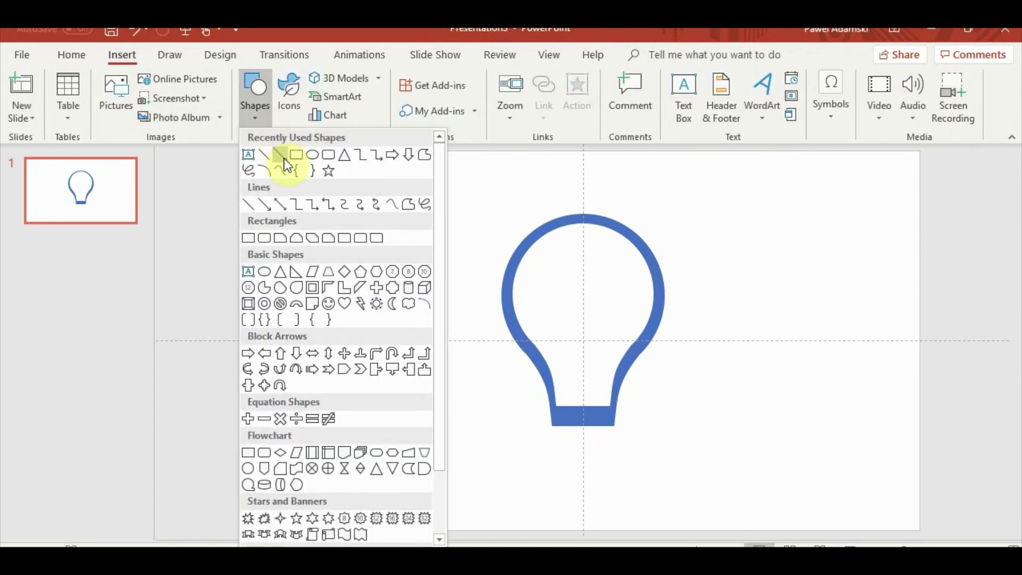
# Step: Draw a wide rectangle across the bulb's base
pyautogui.click(283, 155)
pyautogui.moveTo(701, 488); pyautogui.dragTo(521, 414)
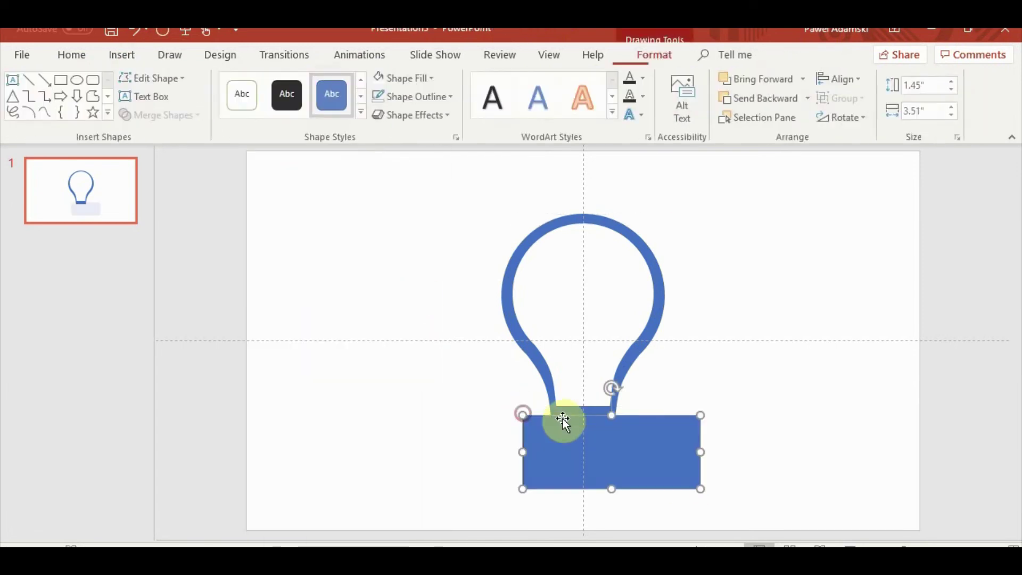
pyautogui.click(734, 407)
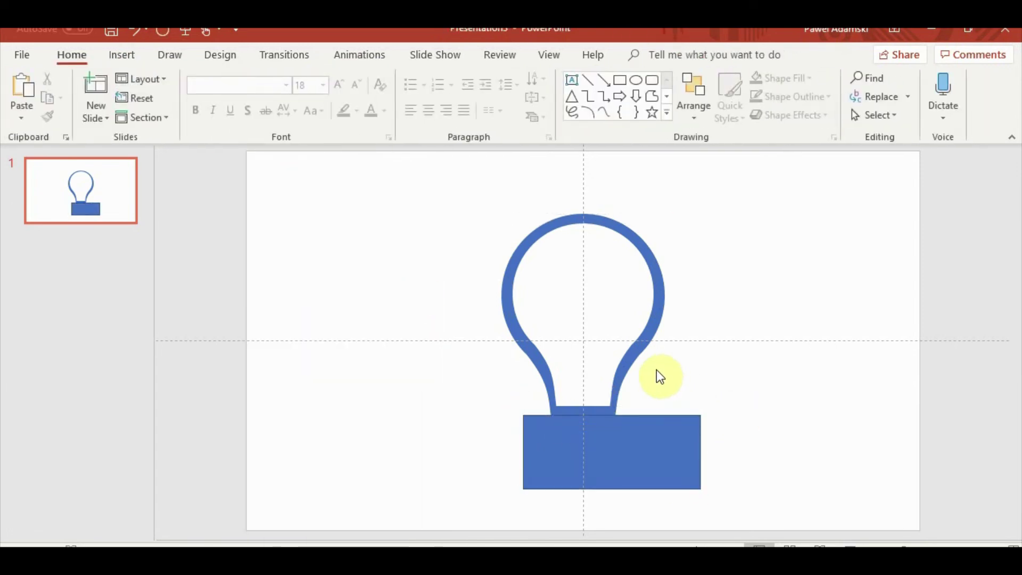
# Step: Subtract the white inner bulb from the blue bulb to leave a hollow outline
pyautogui.click(643, 348)
pyautogui.click(569, 315)
pyautogui.click(187, 122)
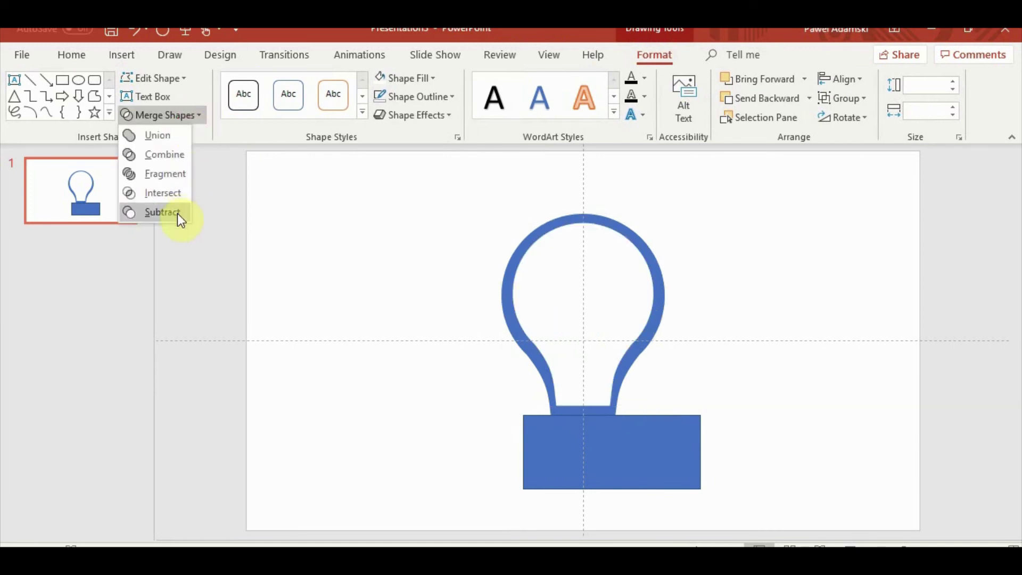
pyautogui.click(177, 212)
pyautogui.click(758, 296)
pyautogui.click(645, 251)
pyautogui.click(142, 116)
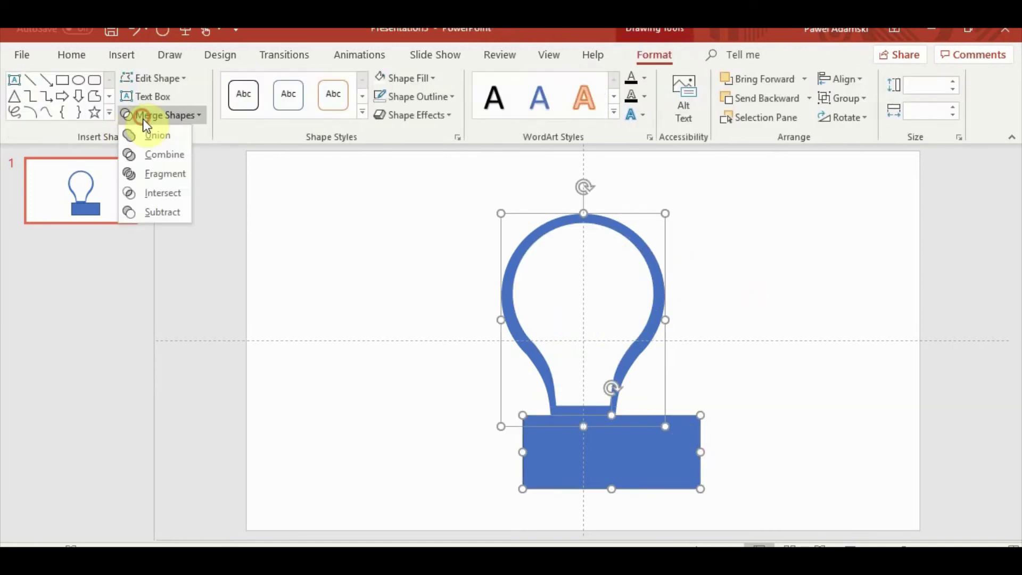
pyautogui.click(558, 277)
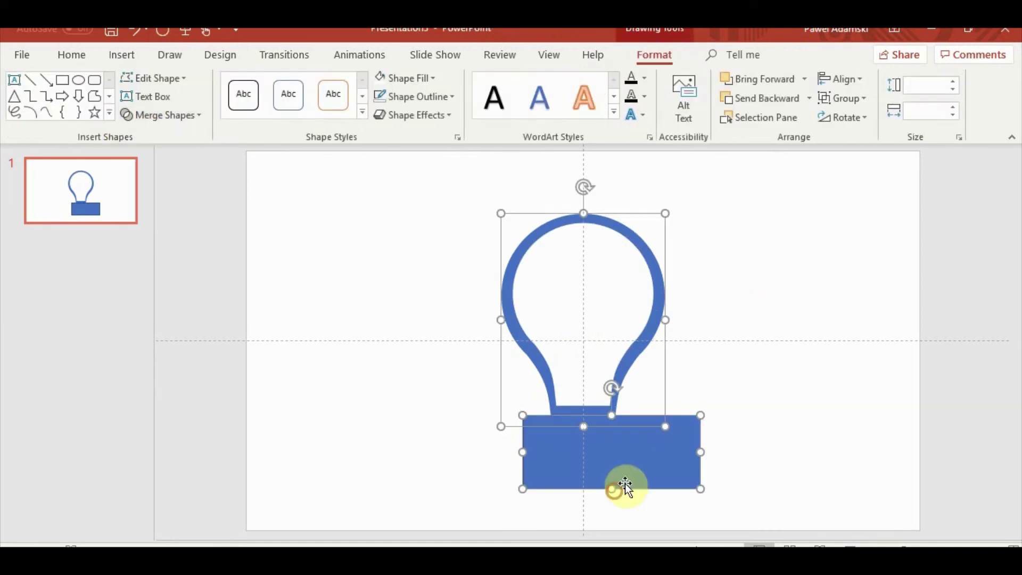
pyautogui.click(775, 425)
# Step: Nudge the rectangle to meet the bulb's neck and subtract it from the bulb outline
pyautogui.scroll(3, 745, 426)
pyautogui.click(540, 466)
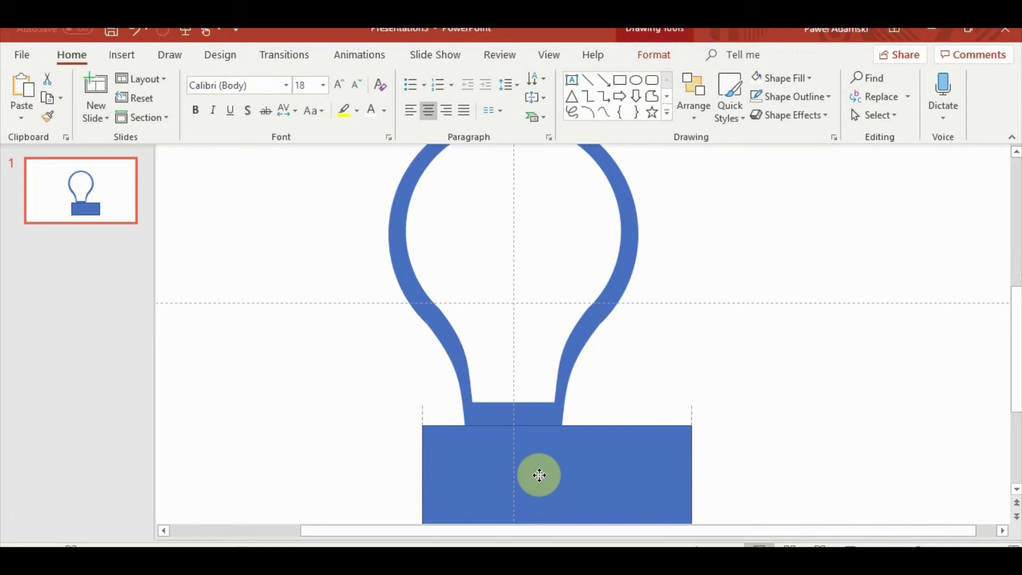
pyautogui.moveTo(539, 465); pyautogui.dragTo(540, 468)
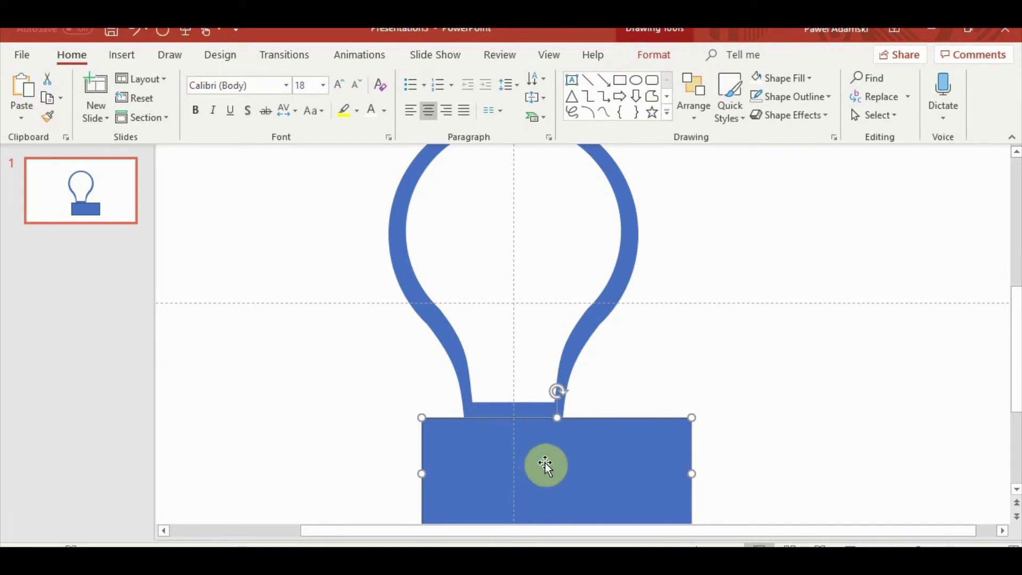
pyautogui.click(641, 293)
pyautogui.click(631, 295)
pyautogui.keyDown('shift'); pyautogui.click(565, 490); pyautogui.keyUp('shift')
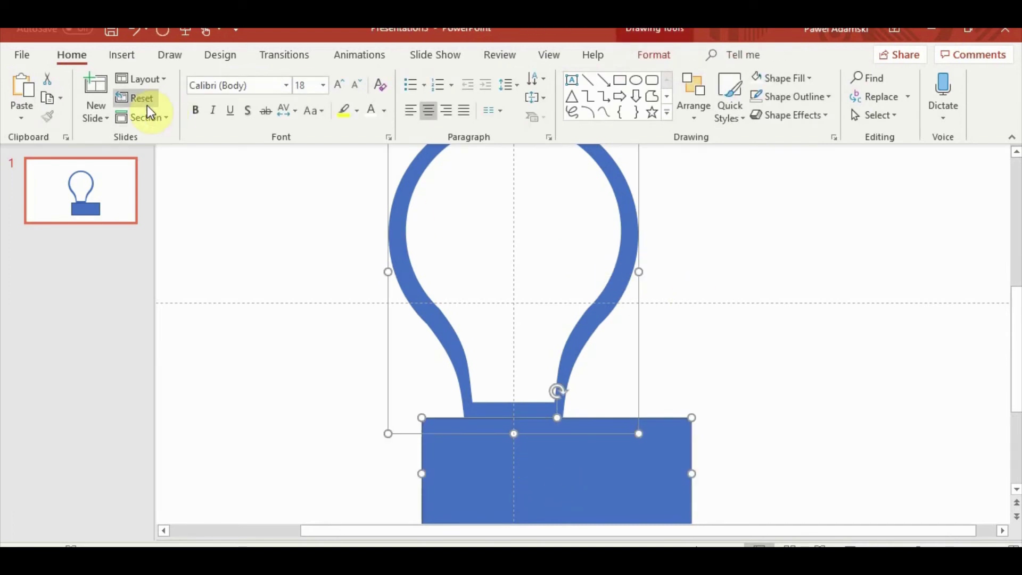
pyautogui.click(656, 59)
pyautogui.click(159, 114)
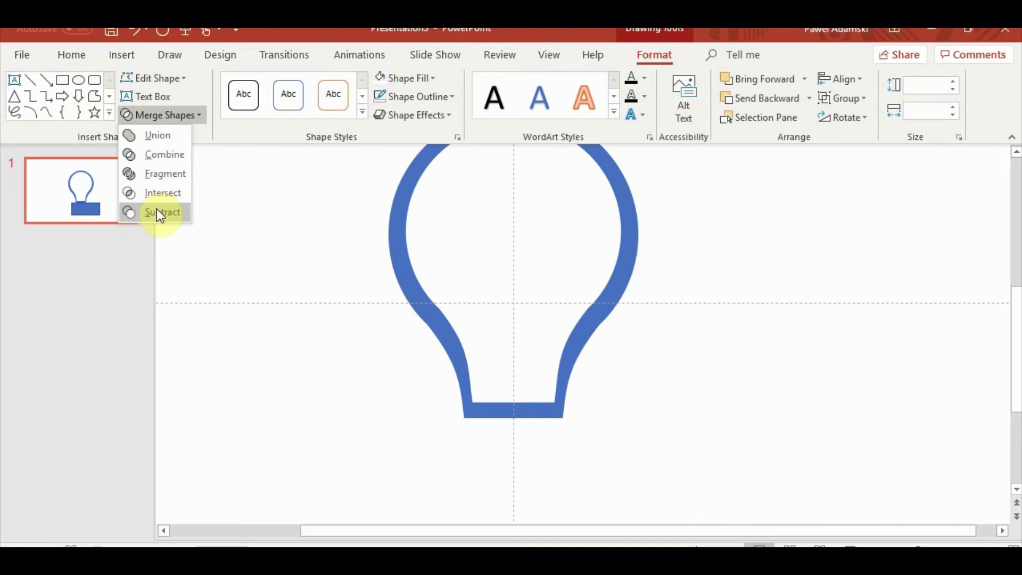
pyautogui.click(156, 208)
pyautogui.click(764, 278)
pyautogui.scroll(-2, 764, 278)
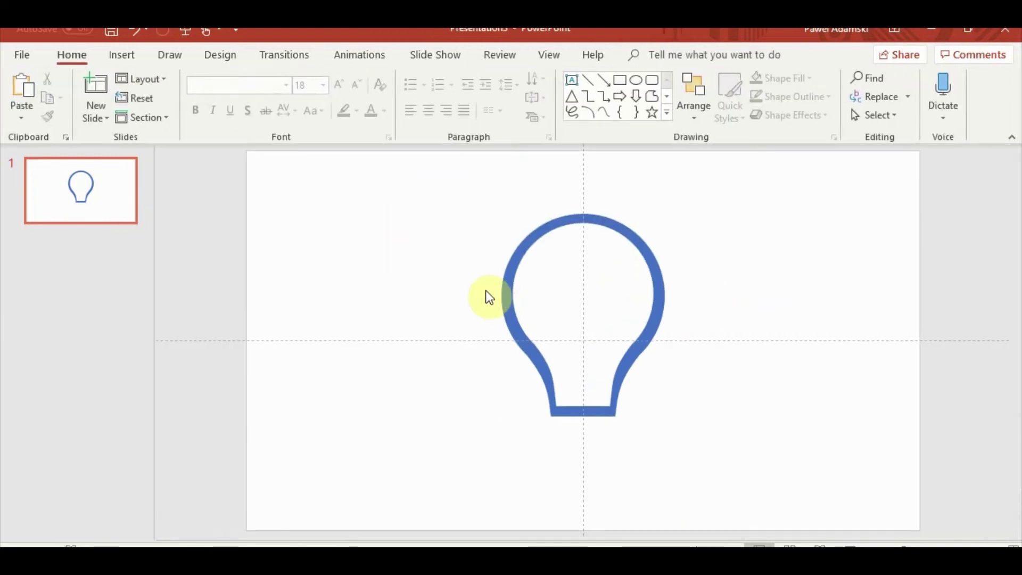
pyautogui.click(122, 55)
# Step: Draw a solid rectangle base below the bulb's neck
pyautogui.click(256, 116)
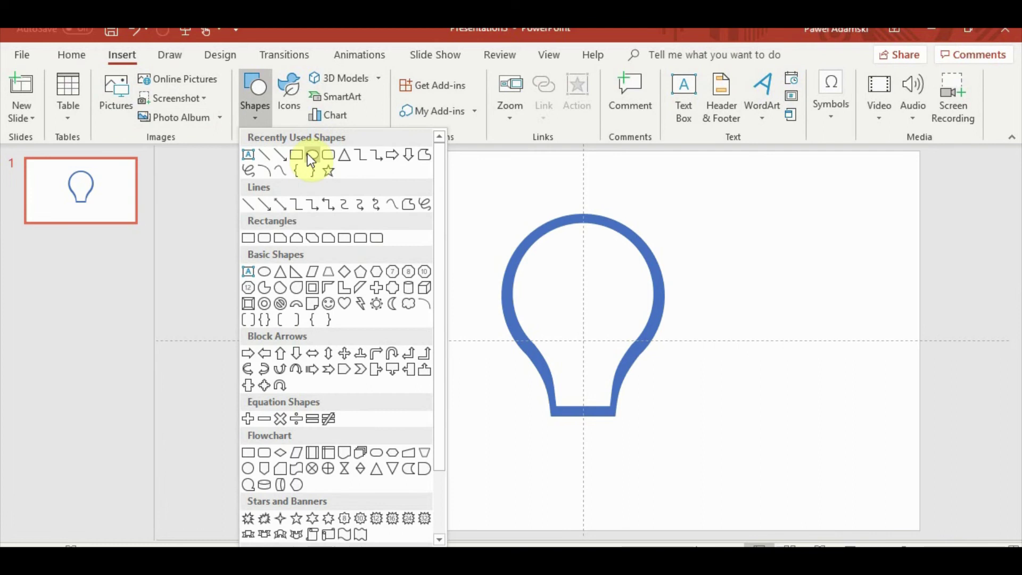
pyautogui.click(309, 155)
pyautogui.moveTo(616, 407)
pyautogui.mouseDown()
pyautogui.moveTo(549, 473)
pyautogui.moveTo(552, 450)
pyautogui.mouseUp()
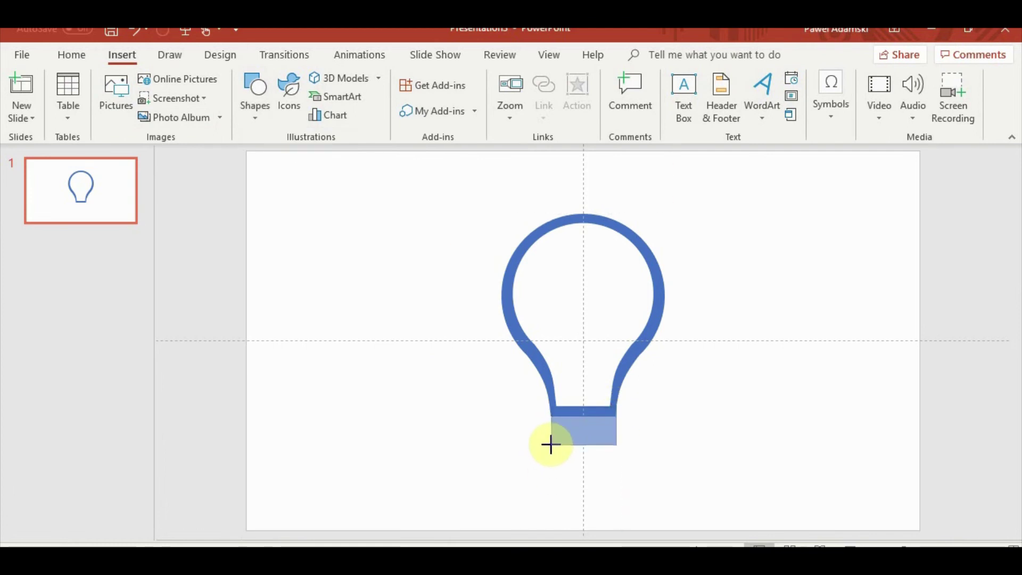
pyautogui.moveTo(550, 453); pyautogui.dragTo(551, 453)
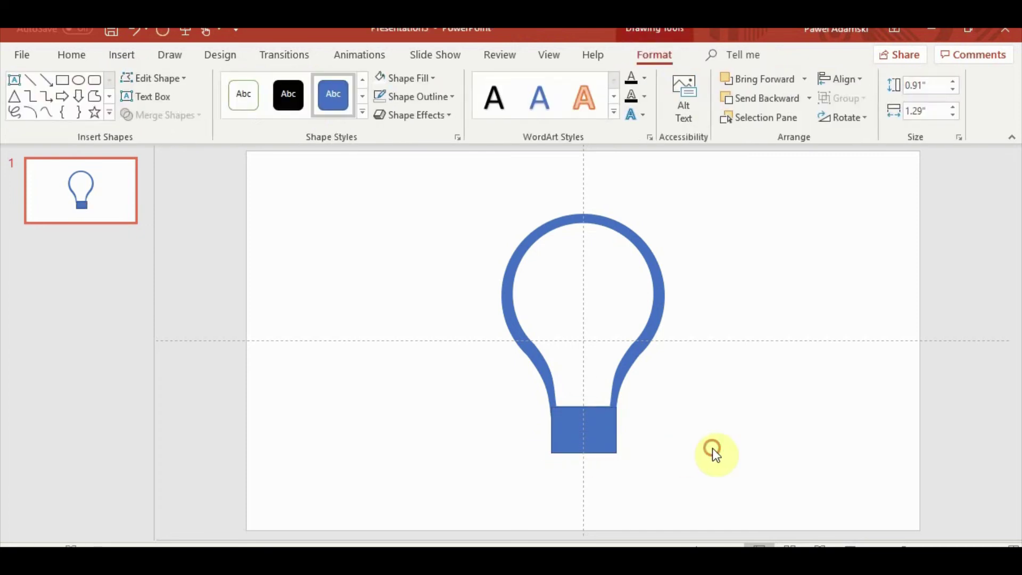
pyautogui.click(714, 449)
# Step: Add an upside-down 0.44 × 1.29 inch triangle attached beneath the rectangle as a pointed tip
pyautogui.click(122, 55)
pyautogui.click(258, 125)
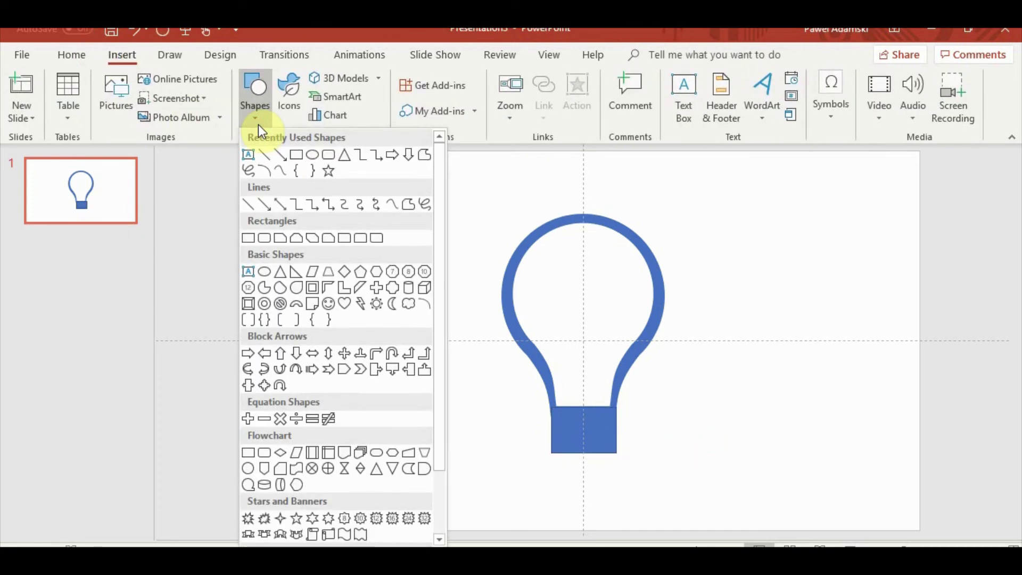
pyautogui.click(345, 154)
pyautogui.moveTo(330, 341); pyautogui.dragTo(400, 370)
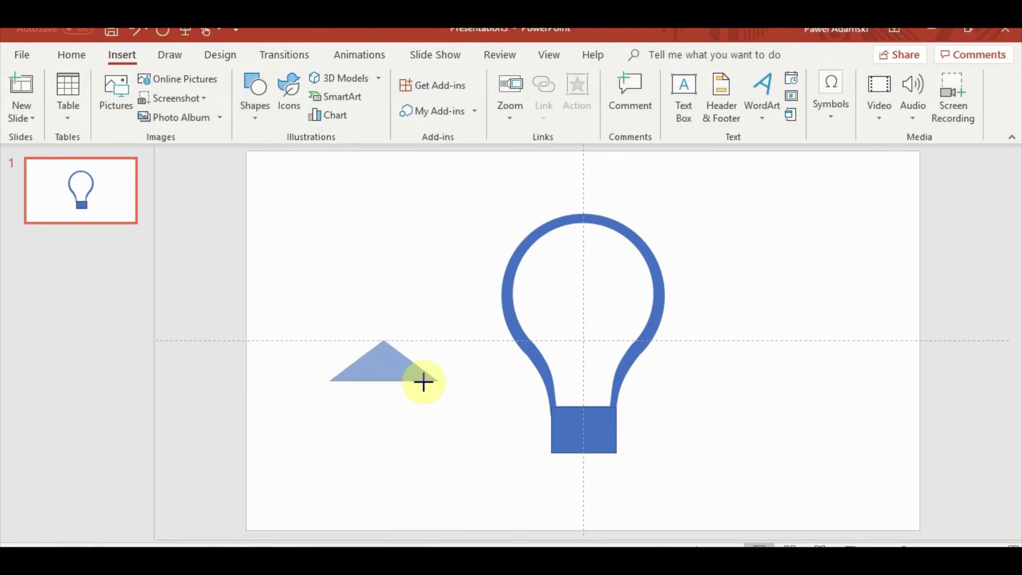
pyautogui.moveTo(365, 313); pyautogui.dragTo(365, 415)
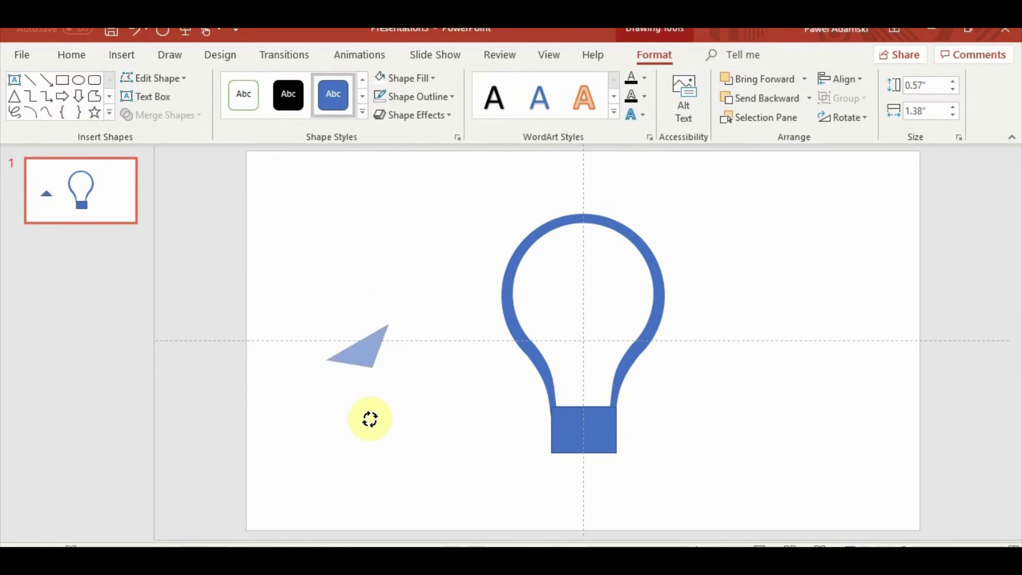
pyautogui.moveTo(364, 346)
pyautogui.mouseDown()
pyautogui.moveTo(518, 453)
pyautogui.moveTo(583, 465)
pyautogui.mouseUp()
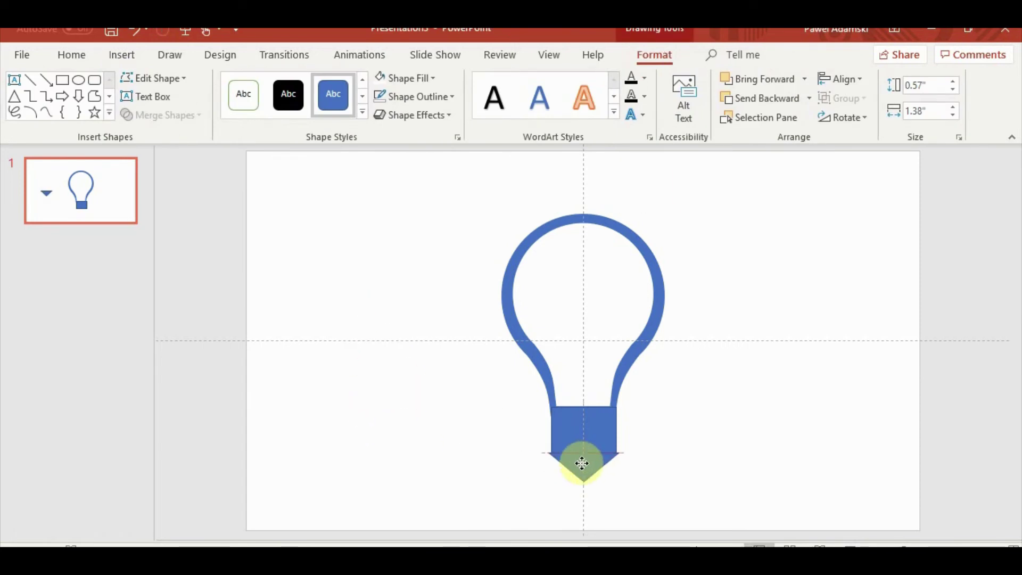
pyautogui.keyDown('ctrl'); pyautogui.scroll(5, 685, 456); pyautogui.keyUp('ctrl')
pyautogui.moveTo(583, 390)
pyautogui.mouseDown()
pyautogui.moveTo(586, 364)
pyautogui.moveTo(585, 376)
pyautogui.moveTo(521, 395)
pyautogui.mouseUp()
pyautogui.moveTo(583, 400); pyautogui.dragTo(581, 389)
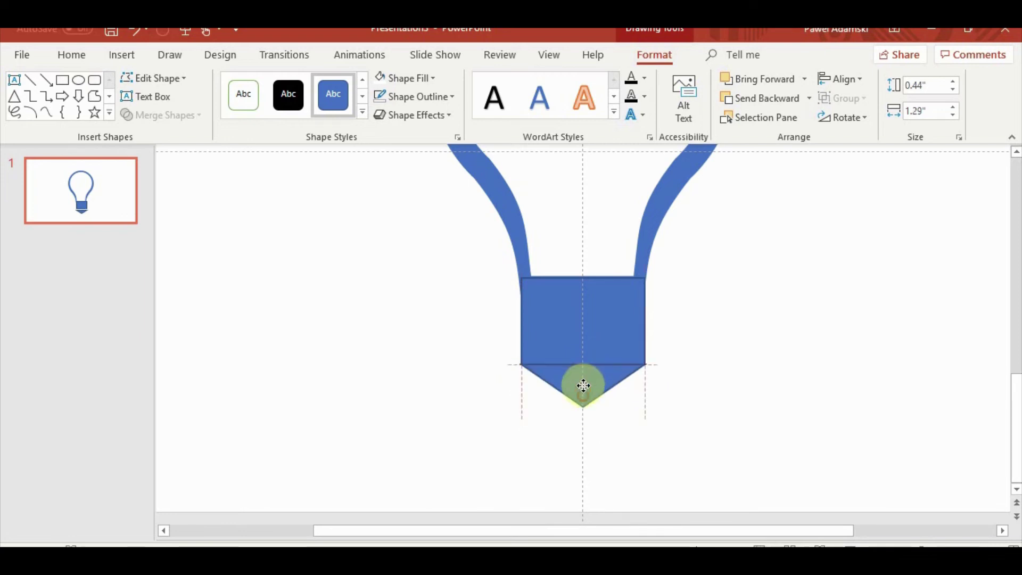
pyautogui.click(730, 345)
pyautogui.keyDown('ctrl'); pyautogui.scroll(-2, 730, 345); pyautogui.keyUp('ctrl')
# Step: Unite the rectangle and triangle into a single base shape
pyautogui.click(592, 421)
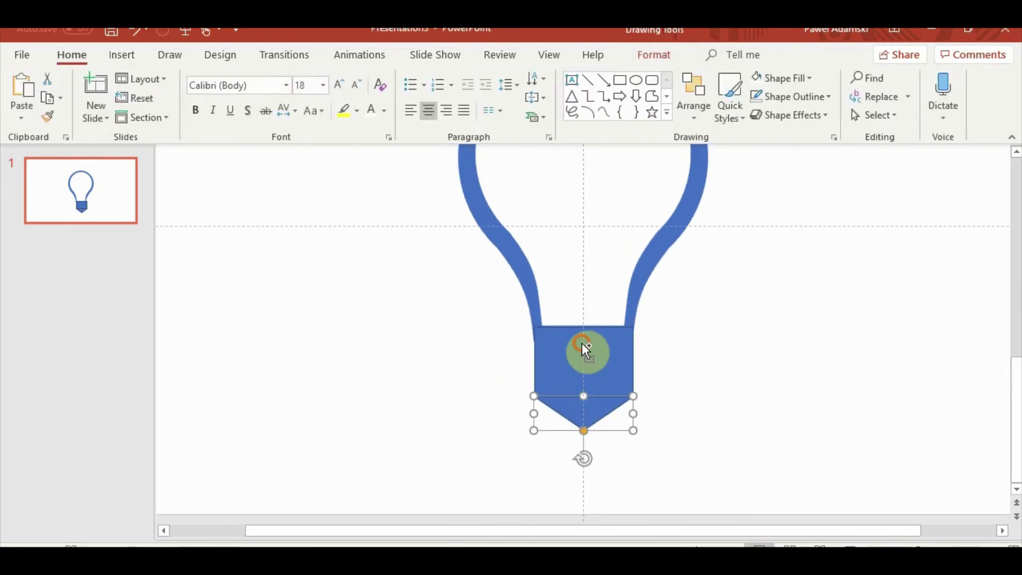
pyautogui.keyDown('shift'); pyautogui.click(587, 349); pyautogui.keyUp('shift')
pyautogui.click(655, 55)
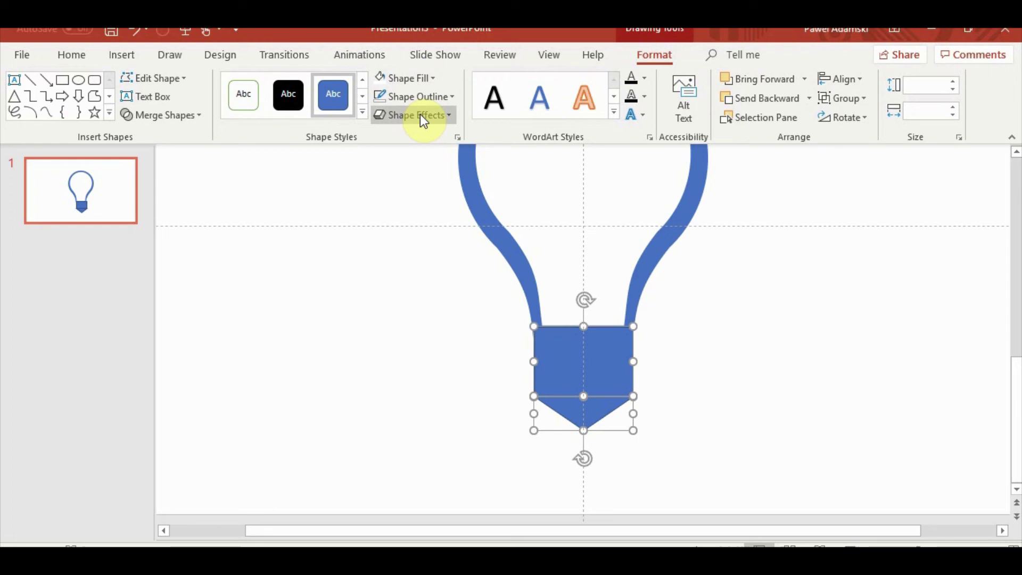
pyautogui.click(382, 95)
pyautogui.click(388, 329)
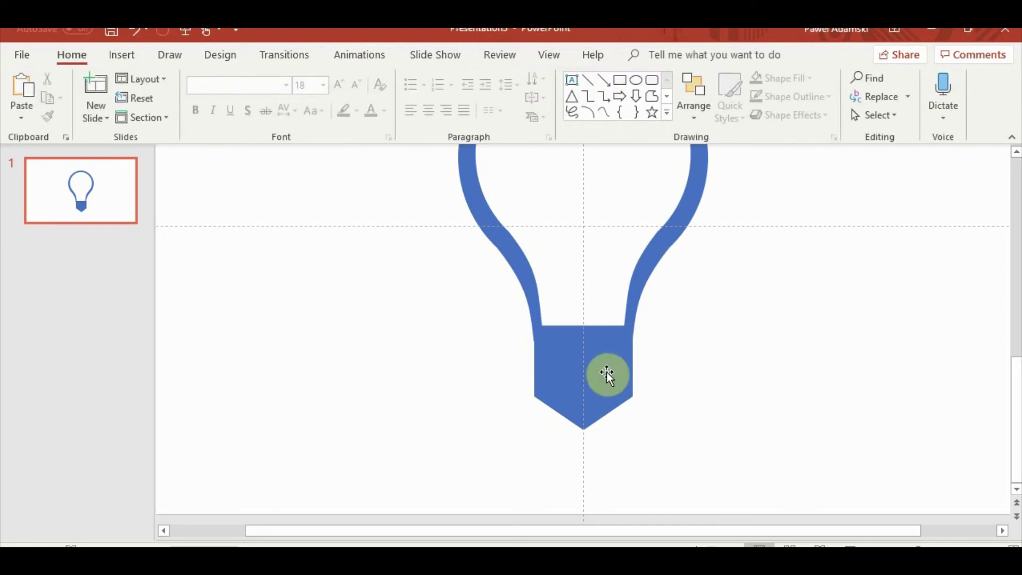
pyautogui.click(592, 379)
pyautogui.keyDown('shift'); pyautogui.click(586, 413); pyautogui.keyUp('shift')
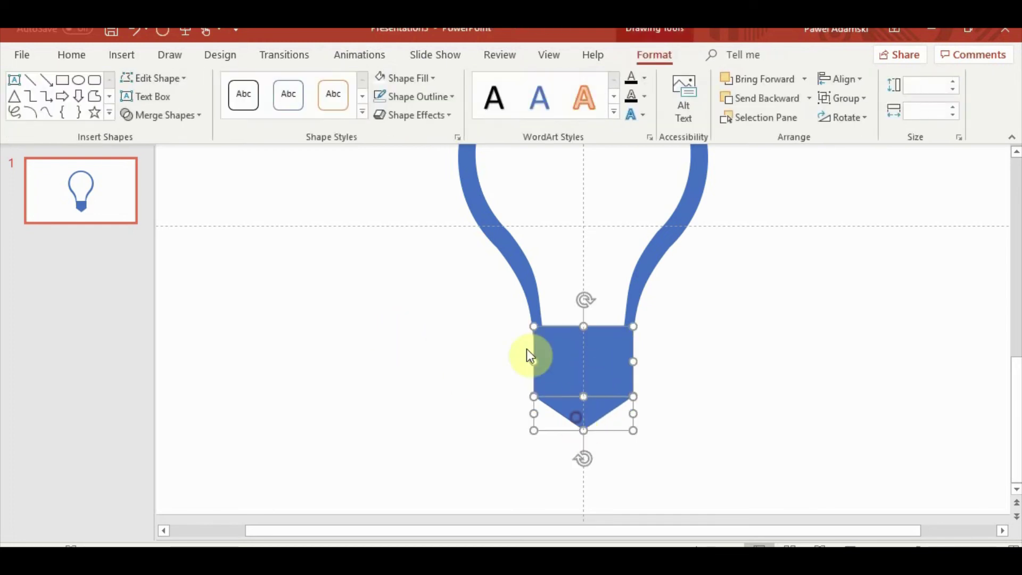
pyautogui.click(144, 117)
pyautogui.click(158, 151)
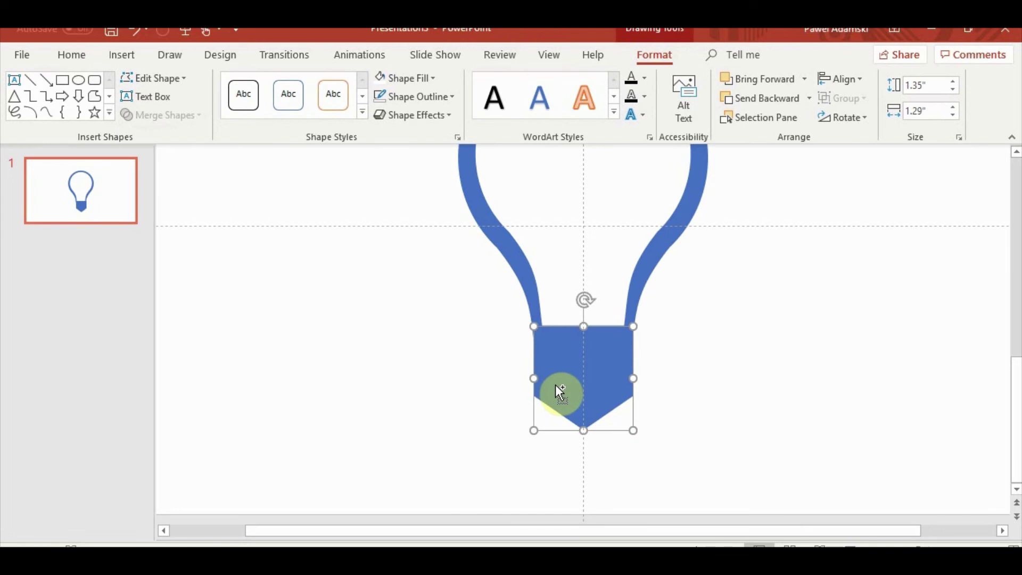
# Step: Paste a white-filled copy of the base and shrink it to fit inside the original
pyautogui.hotkey('ctrl', 'c')
pyautogui.hotkey('ctrl', 'v')
pyautogui.click(405, 79)
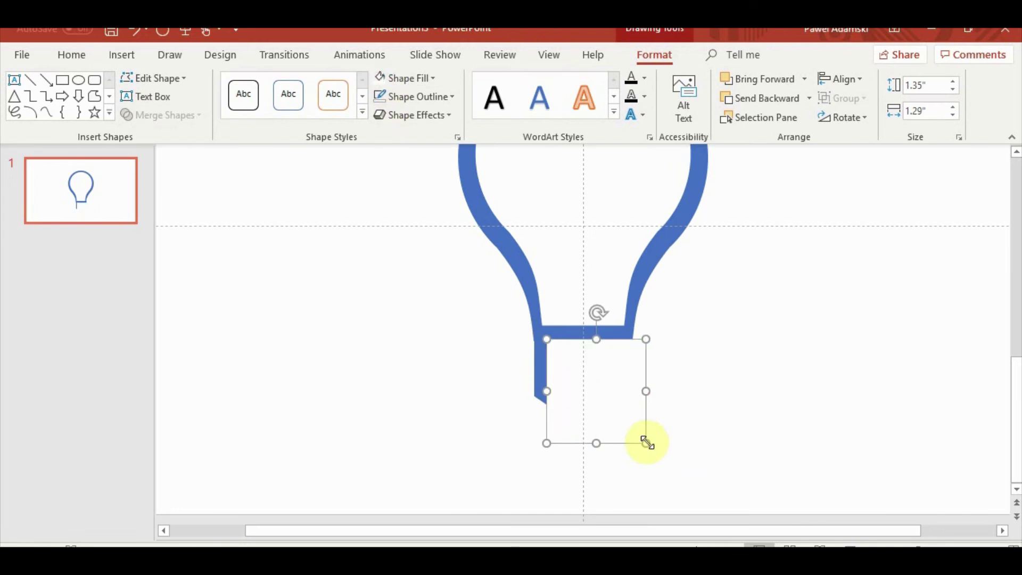
pyautogui.moveTo(646, 442); pyautogui.dragTo(627, 423)
pyautogui.moveTo(602, 388); pyautogui.dragTo(598, 383)
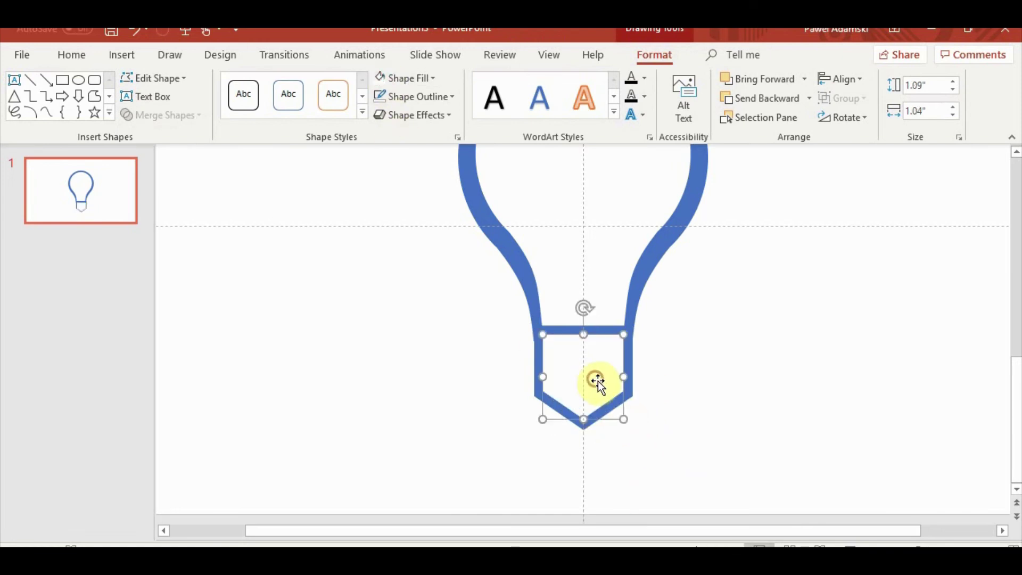
pyautogui.click(703, 410)
pyautogui.keyDown('ctrl'); pyautogui.scroll(-3, 705, 400); pyautogui.keyUp('ctrl')
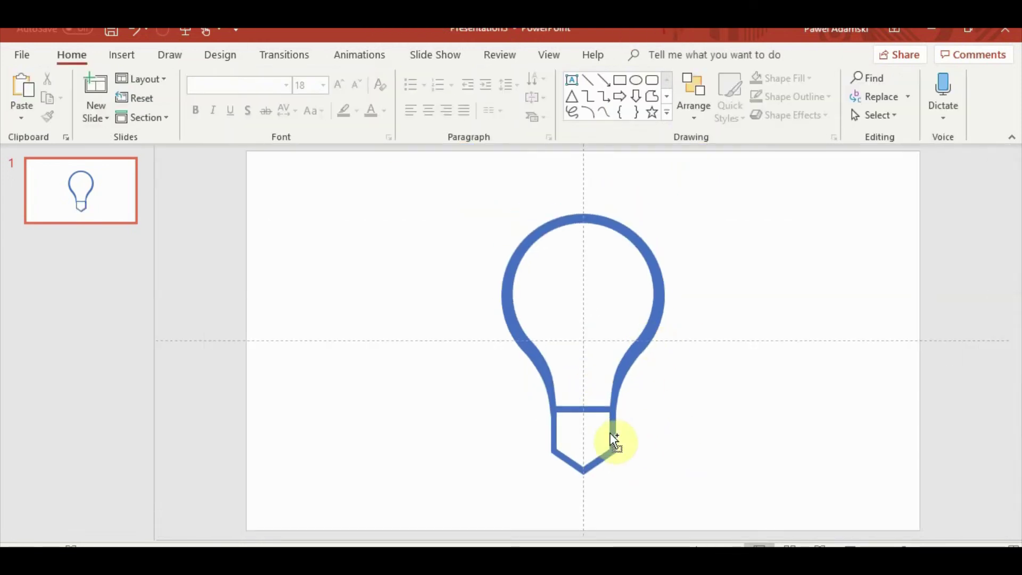
pyautogui.click(581, 448)
pyautogui.moveTo(612, 479); pyautogui.dragTo(589, 460)
# Step: Subtract the white copy from the base, leaving a 1.35 × 1.29 inch hollow outline
pyautogui.click(696, 479)
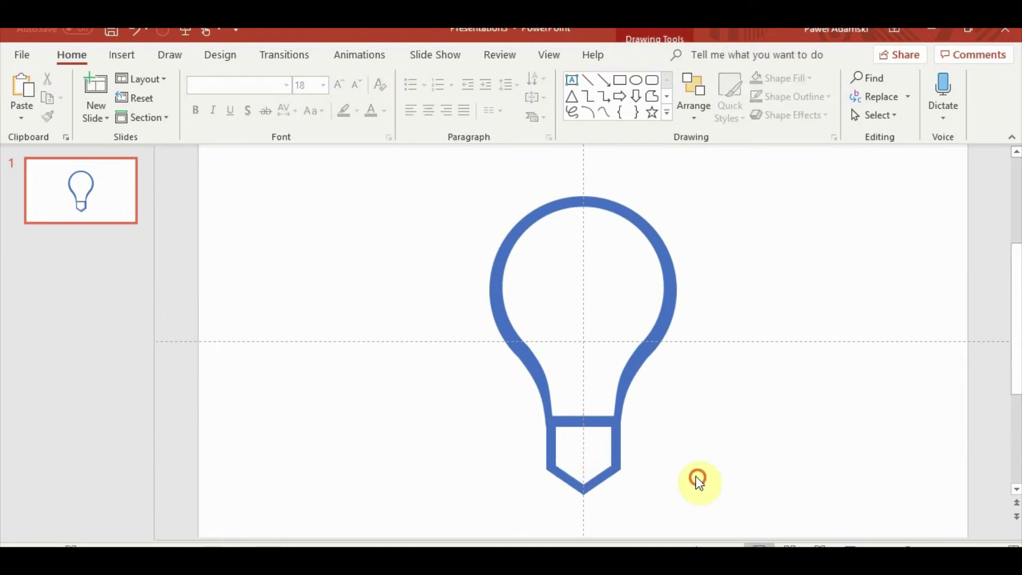
pyautogui.keyDown('shift'); pyautogui.click(616, 456); pyautogui.keyUp('shift')
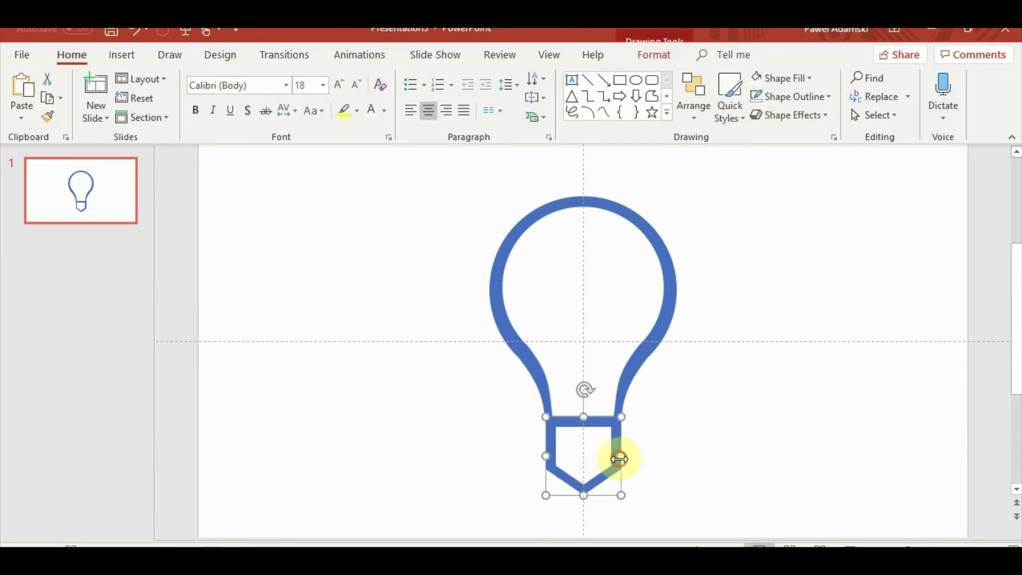
pyautogui.click(666, 54)
pyautogui.click(160, 112)
pyautogui.click(162, 153)
pyautogui.click(327, 354)
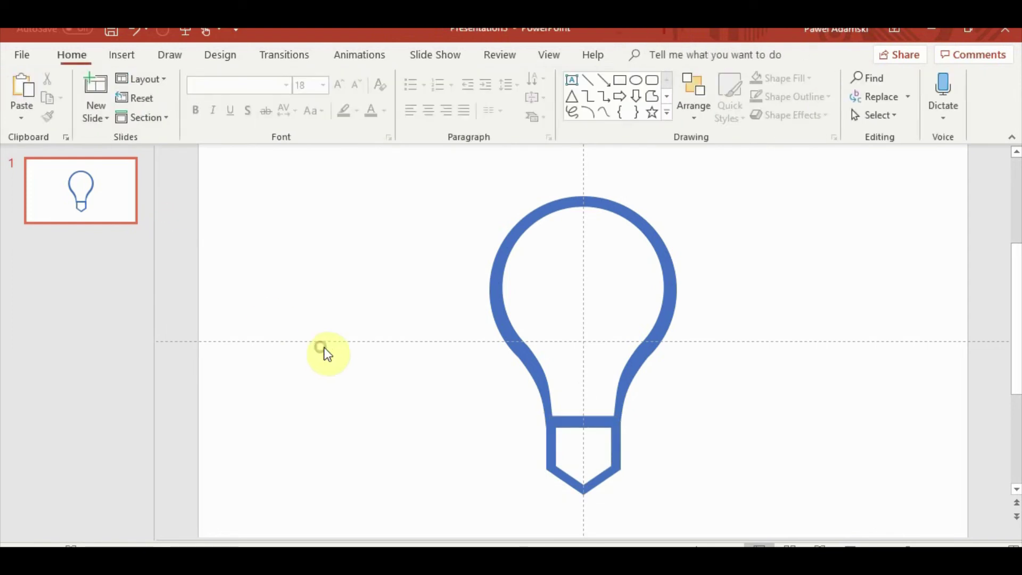
pyautogui.click(549, 426)
# Step: Fill the hollow pointed base with dark gold
pyautogui.click(670, 59)
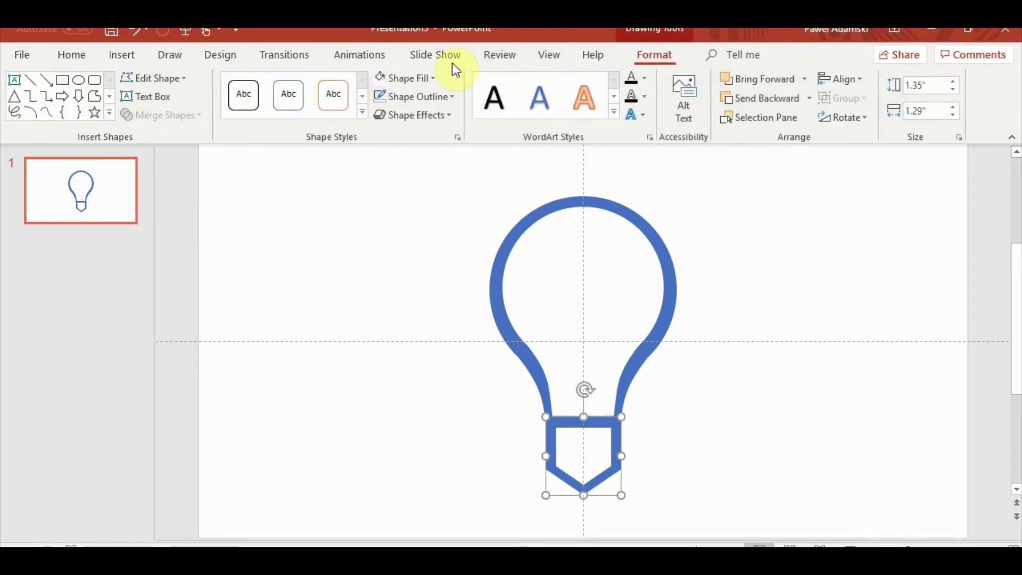
pyautogui.click(426, 77)
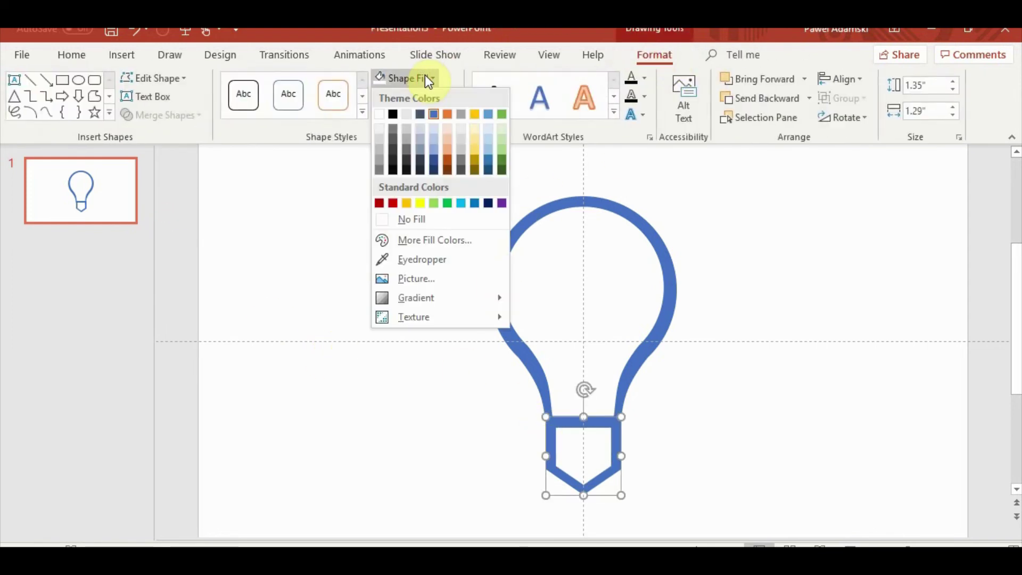
pyautogui.click(474, 165)
pyautogui.click(400, 394)
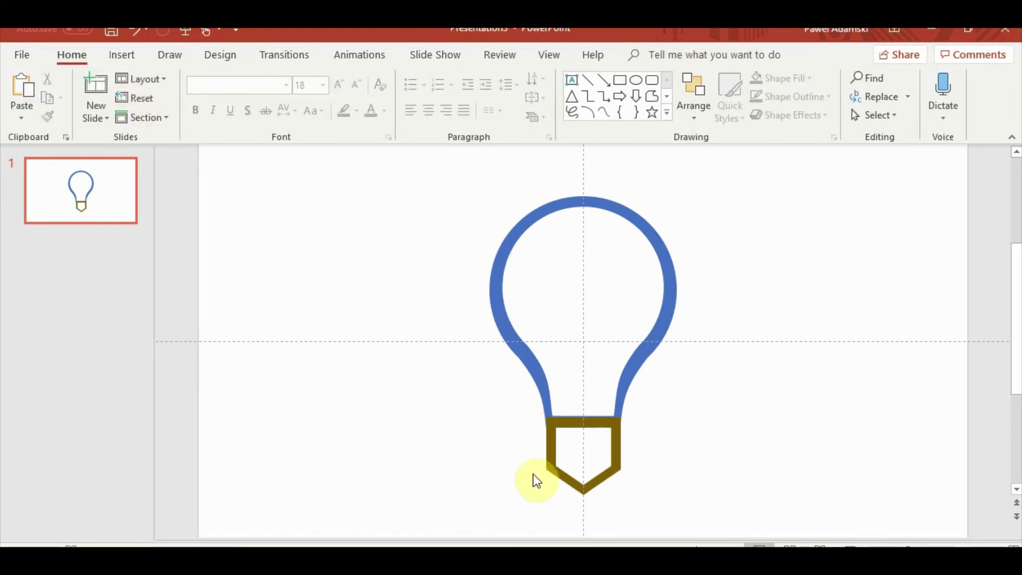
# Step: Nudge the gold base up slightly and send it behind the blue bulb outline
pyautogui.doubleClick(580, 418)
pyautogui.scroll(3, 729, 479)
pyautogui.press('Up')
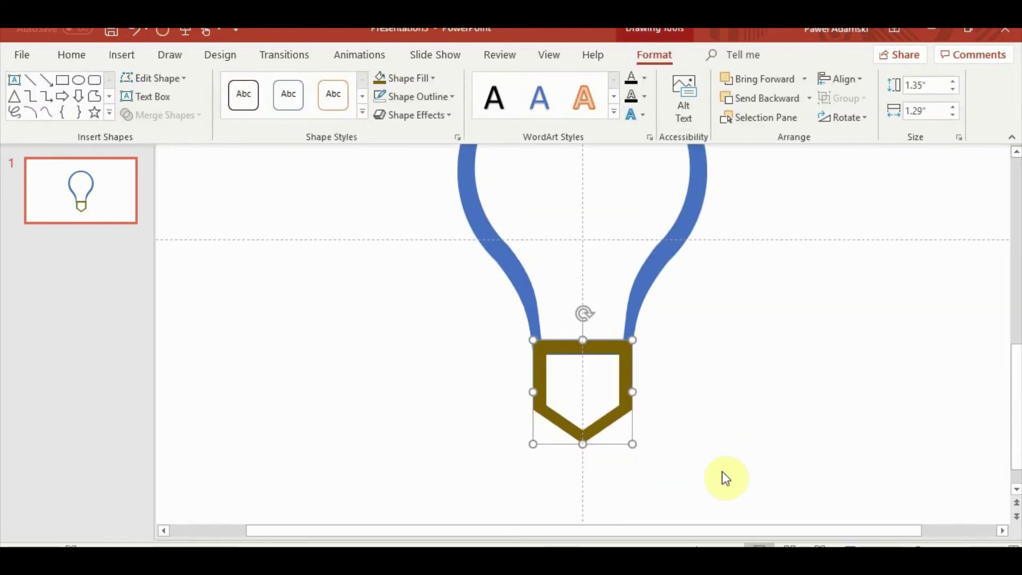
pyautogui.click(721, 471)
pyautogui.click(629, 357)
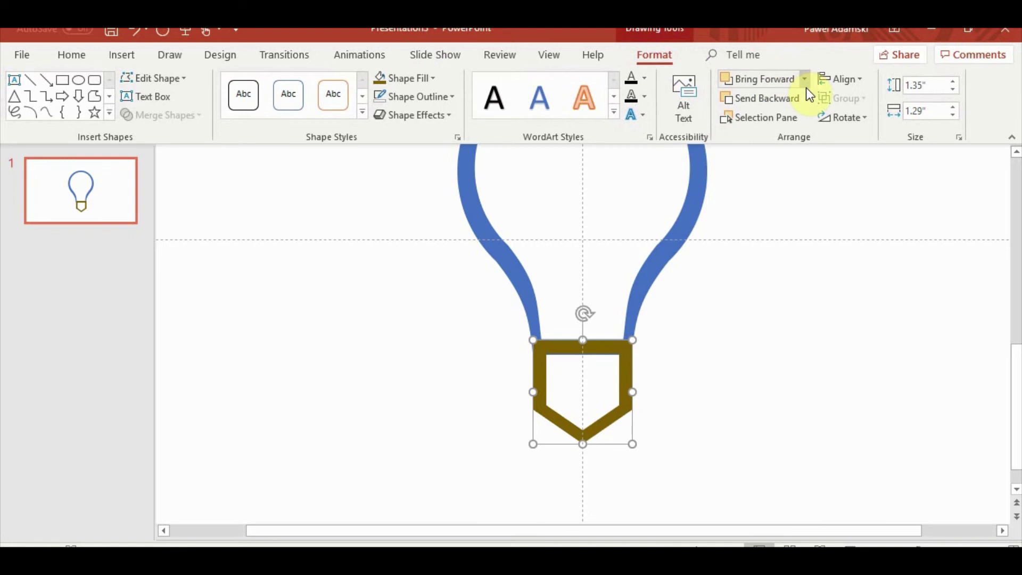
pyautogui.click(795, 100)
pyautogui.click(805, 102)
pyautogui.click(745, 138)
pyautogui.click(636, 442)
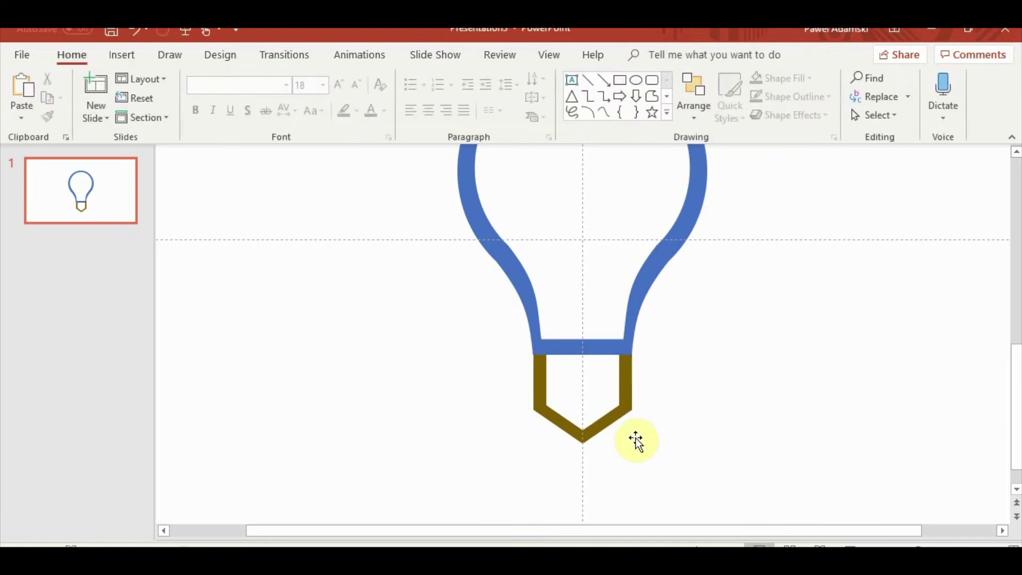
pyautogui.keyDown('ctrl'); pyautogui.scroll(-3, 636, 442); pyautogui.keyUp('ctrl')
pyautogui.keyDown('ctrl'); pyautogui.scroll(3, 407, 395); pyautogui.keyUp('ctrl')
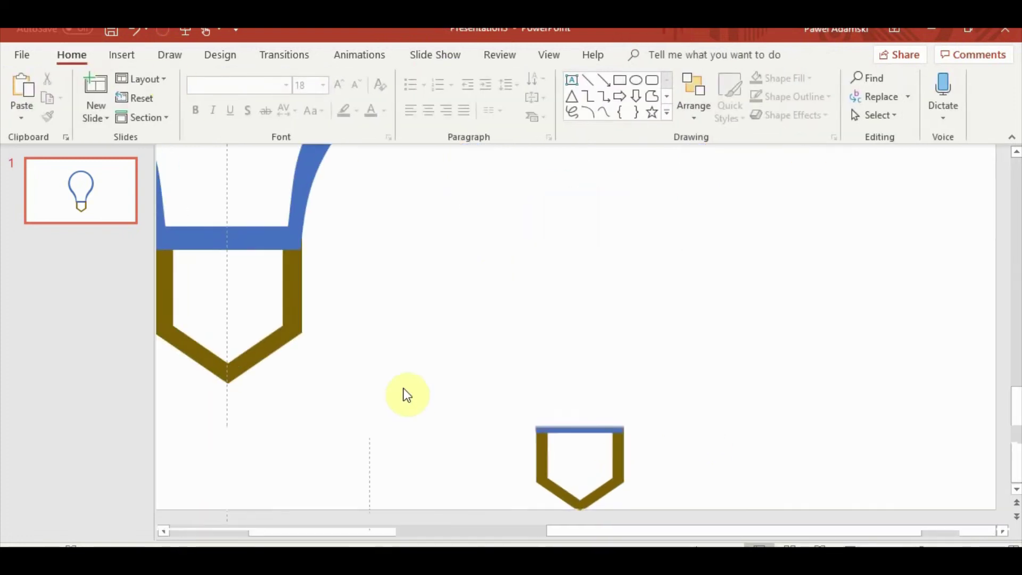
# Step: Draw a slanted line across the gold base and make it a thick blue bar
pyautogui.click(122, 55)
pyautogui.click(256, 101)
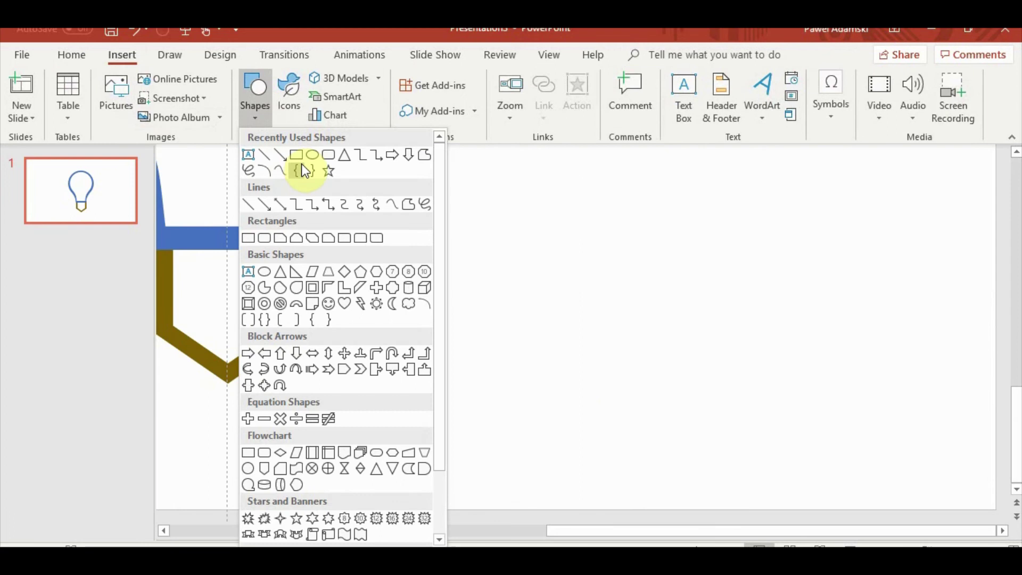
pyautogui.click(302, 168)
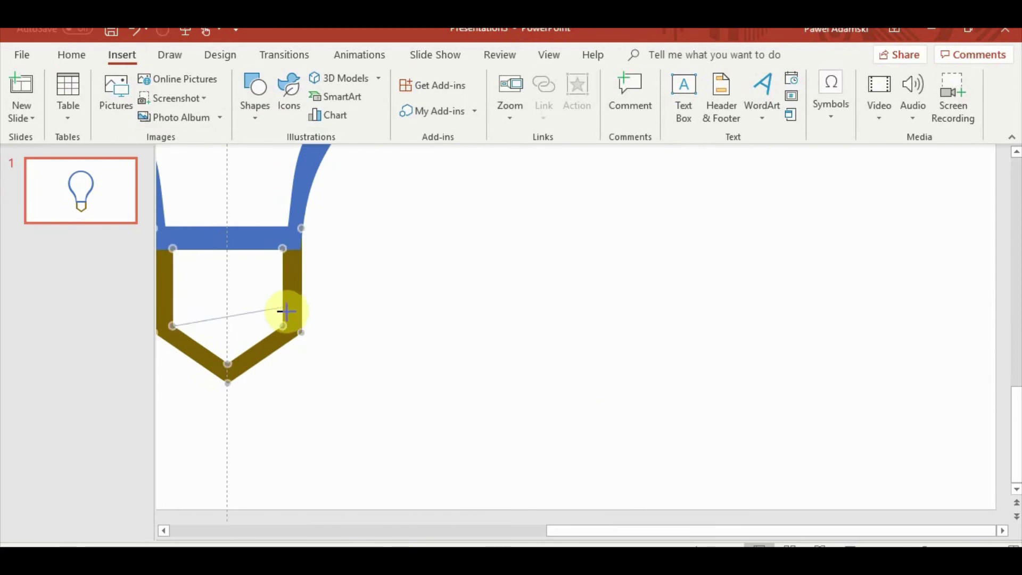
pyautogui.moveTo(286, 310); pyautogui.dragTo(287, 306)
pyautogui.click(451, 97)
pyautogui.moveTo(413, 296)
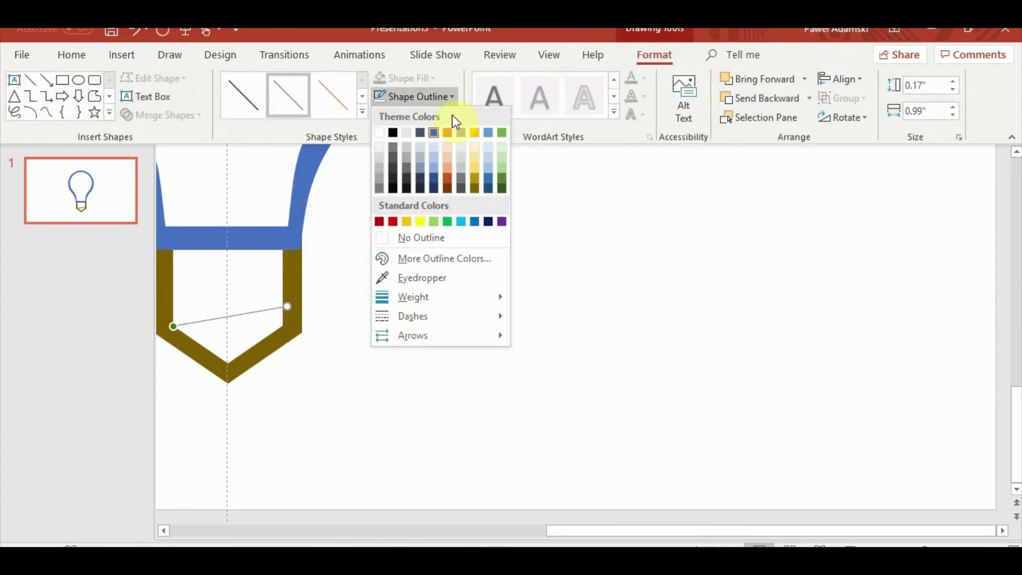
pyautogui.click(593, 440)
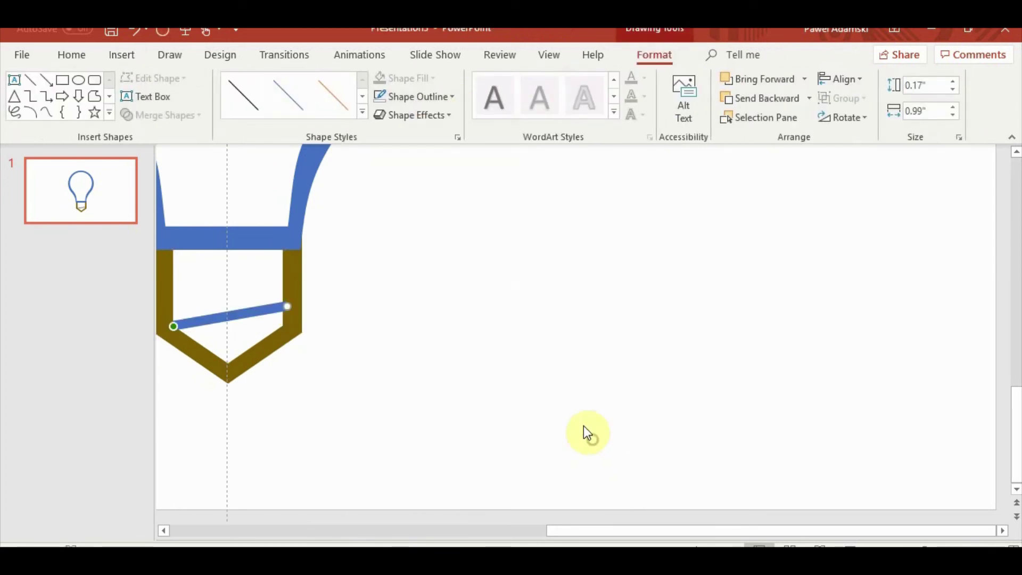
# Step: Duplicate the bar twice, then align the three bars and even their spacing
pyautogui.hotkey('ctrl', 'v')
pyautogui.moveTo(266, 311); pyautogui.dragTo(235, 261)
pyautogui.hotkey('ctrl', 'v')
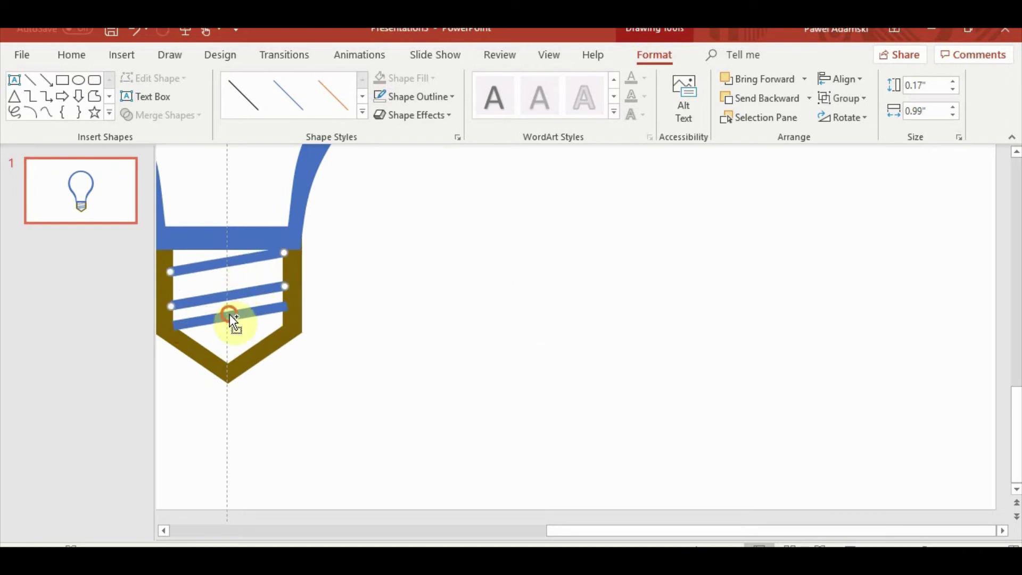
pyautogui.click(863, 80)
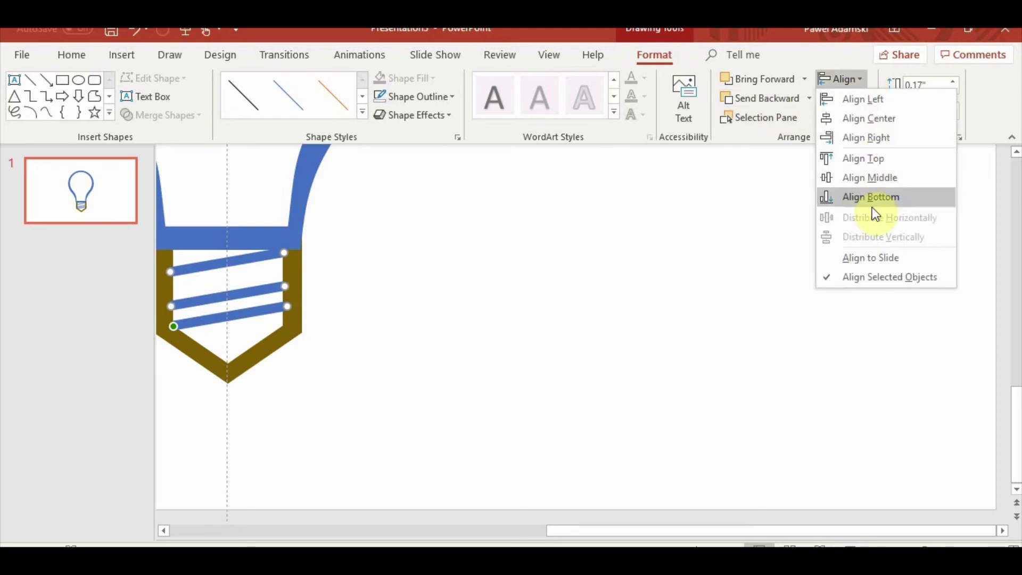
pyautogui.click(230, 297)
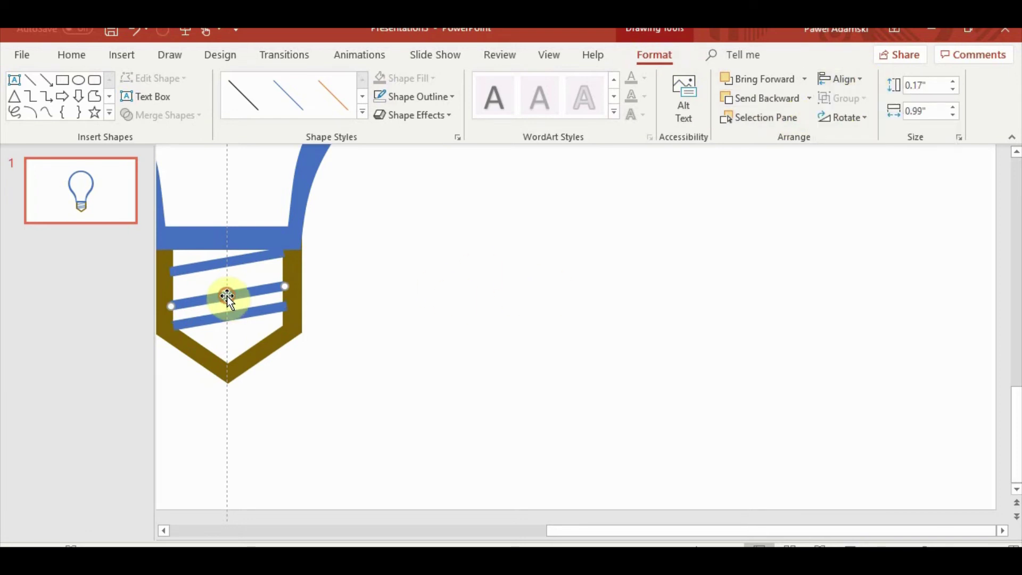
pyautogui.moveTo(228, 299); pyautogui.dragTo(229, 292)
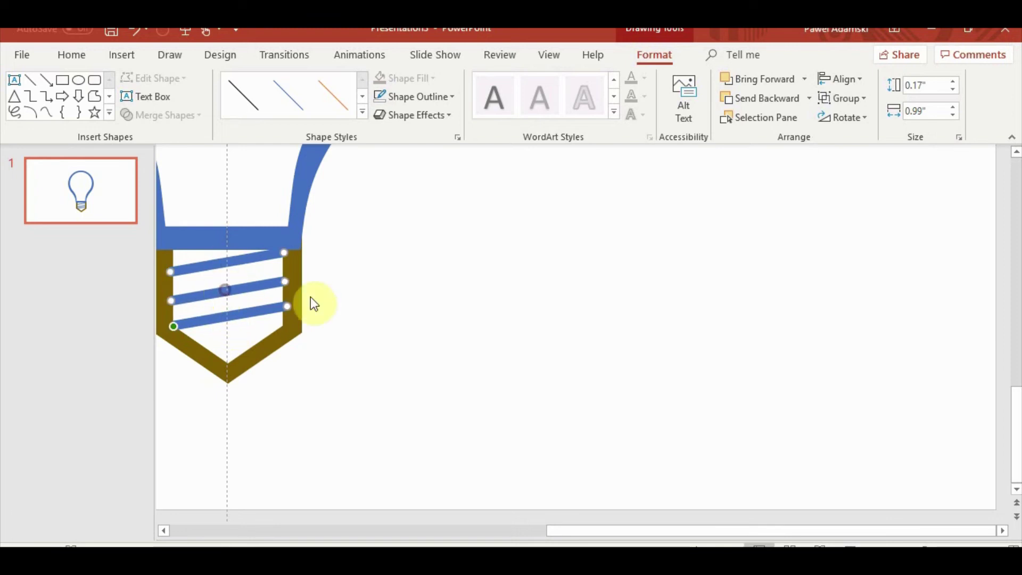
pyautogui.click(284, 299)
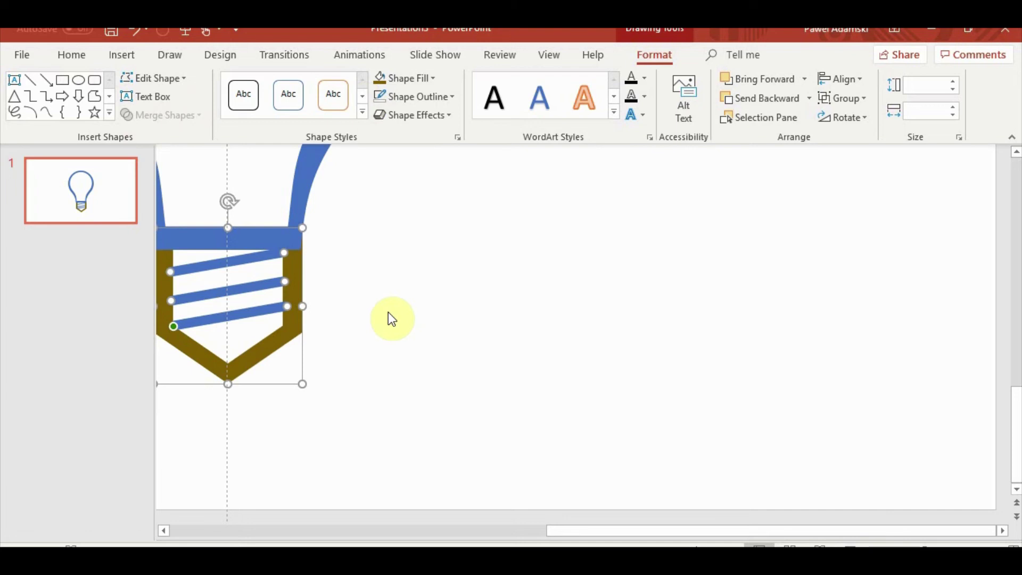
# Step: Make the outlines of the three screw-thread bars black
pyautogui.press('Delete')
pyautogui.hotkey('ctrl', 'z')
pyautogui.click(418, 291)
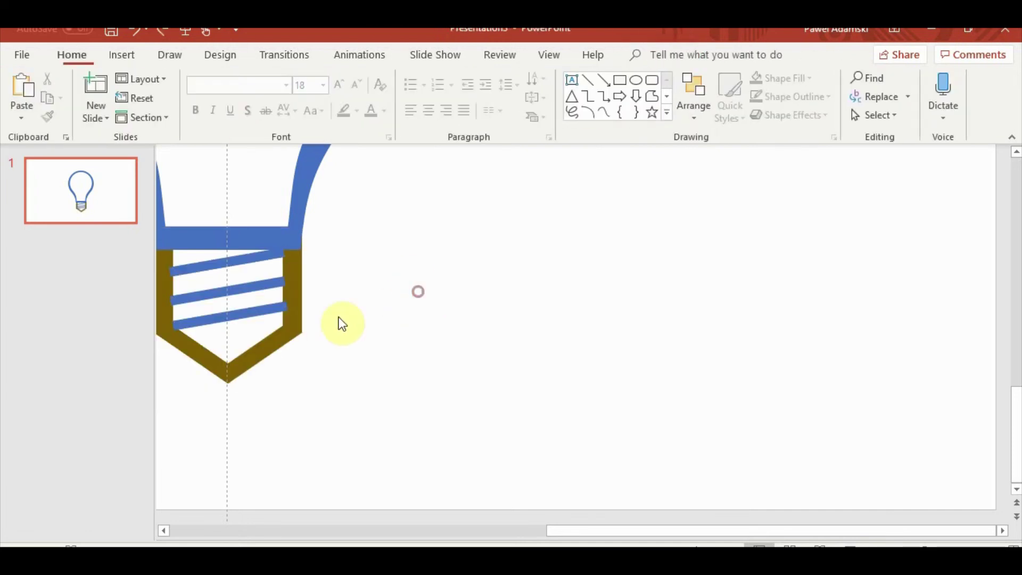
pyautogui.click(239, 311)
pyautogui.keyDown('shift'); pyautogui.click(238, 291); pyautogui.keyUp('shift')
pyautogui.keyDown('shift'); pyautogui.click(243, 260); pyautogui.keyUp('shift')
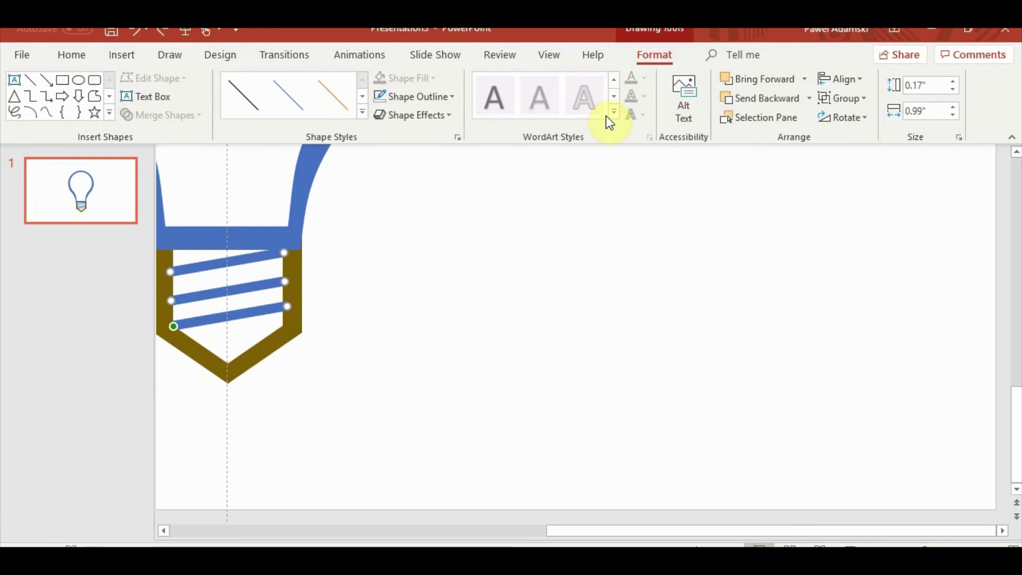
pyautogui.click(447, 99)
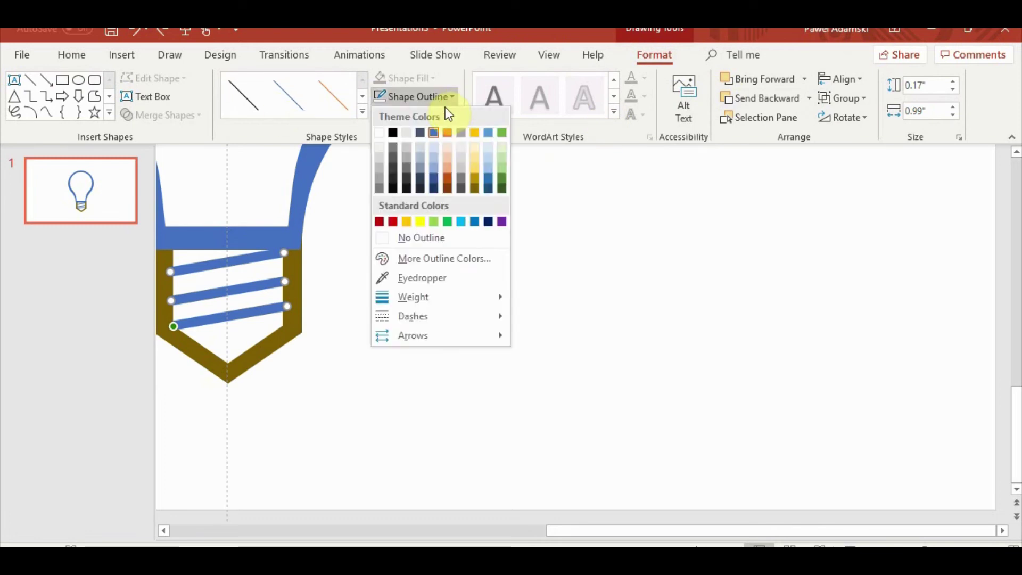
pyautogui.click(393, 132)
# Step: Fill the pointed gold base black
pyautogui.click(288, 351)
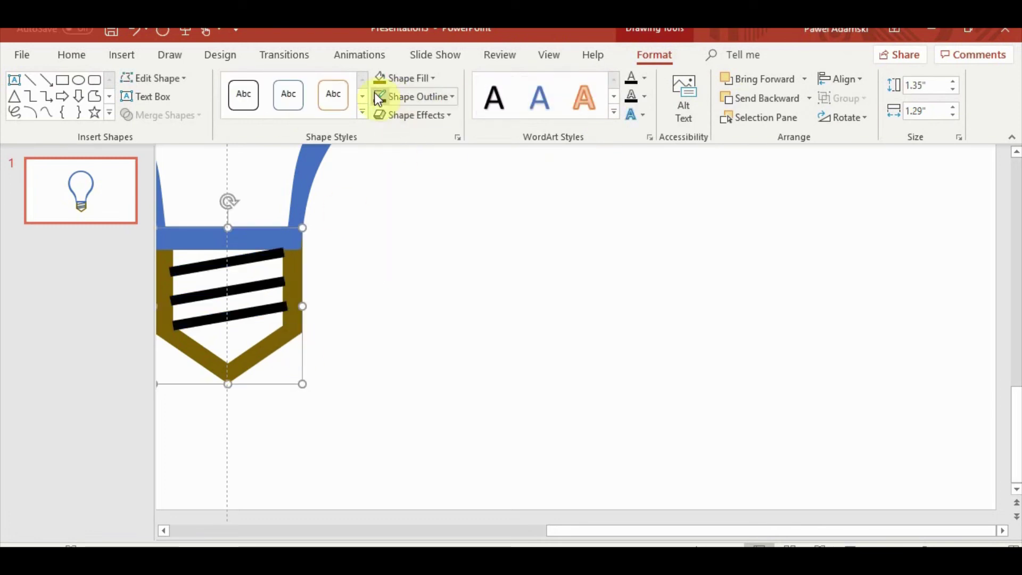
pyautogui.click(420, 80)
pyautogui.click(394, 118)
pyautogui.click(350, 285)
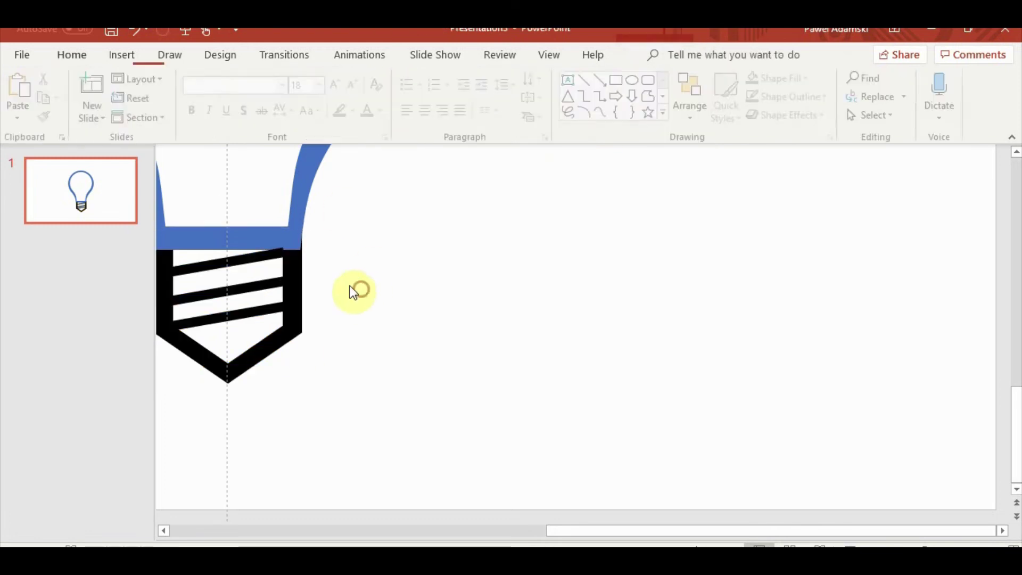
# Step: Bring the blue bulb outline to the front
pyautogui.click(295, 241)
pyautogui.click(791, 75)
pyautogui.click(791, 115)
pyautogui.click(548, 280)
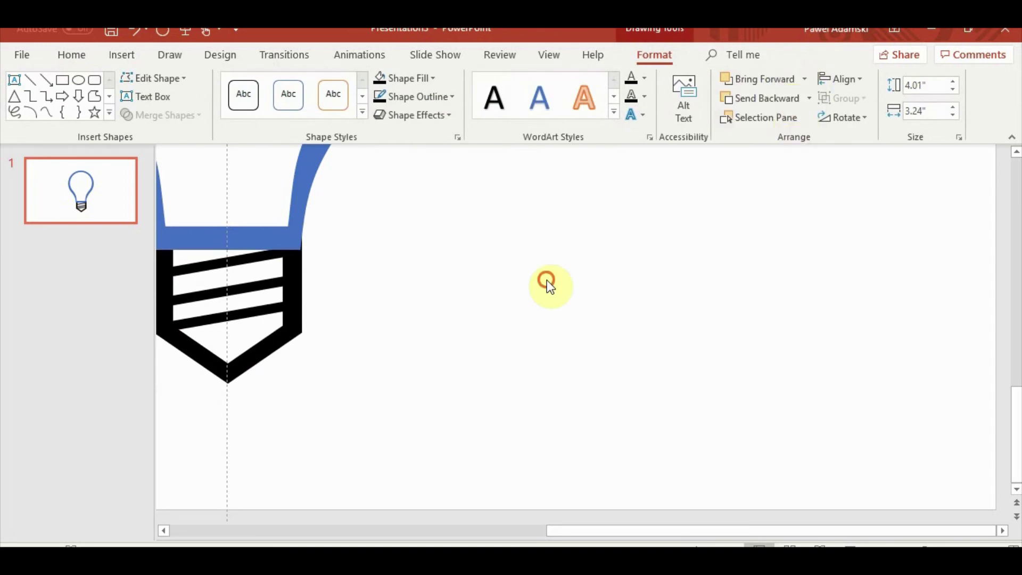
pyautogui.scroll(-3, 397, 367)
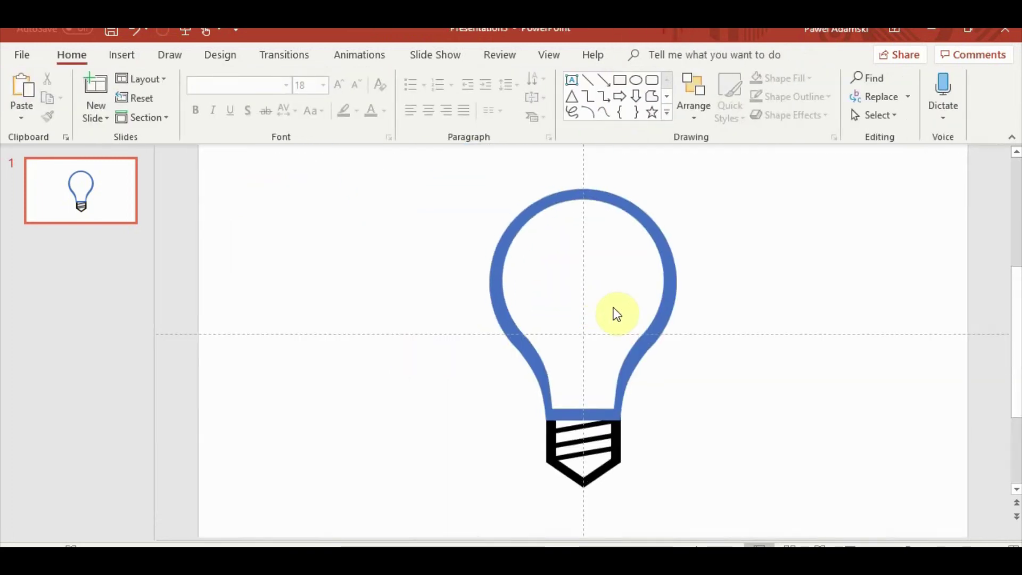
pyautogui.scroll(1, 613, 308)
# Step: Draw a teardrop shape, then shrink it and move it inside the bulb
pyautogui.click(119, 51)
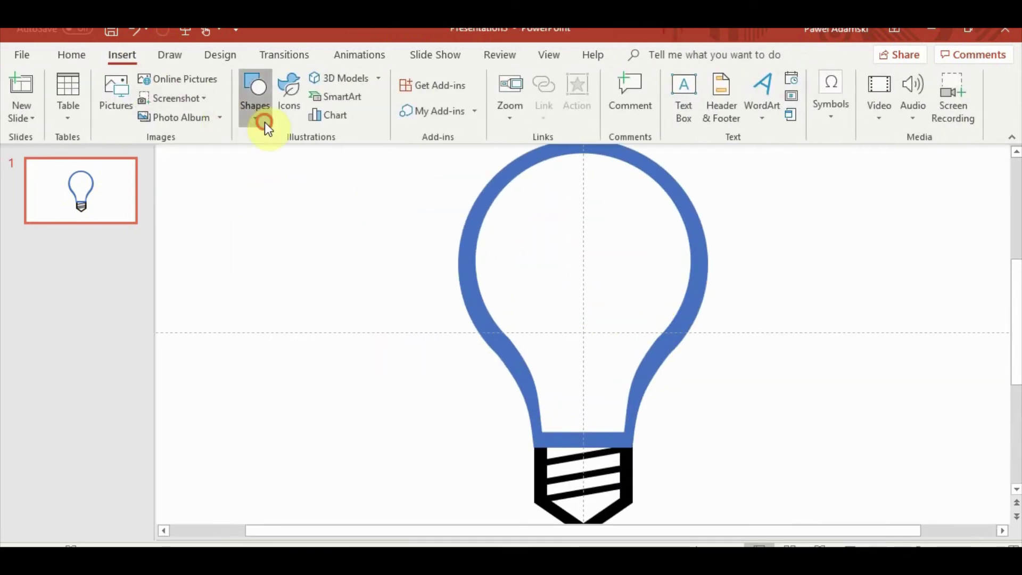
pyautogui.click(264, 123)
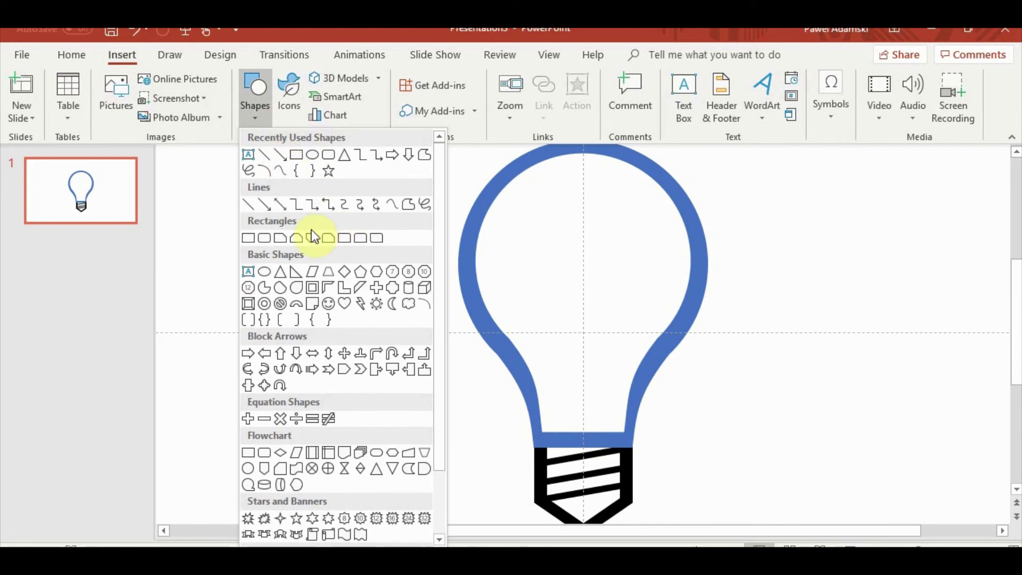
pyautogui.click(331, 267)
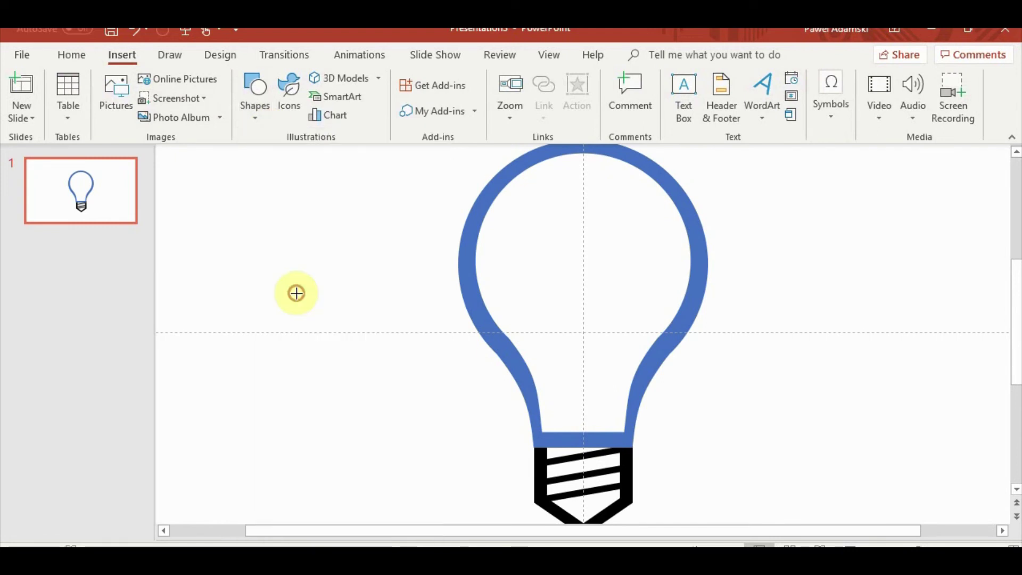
pyautogui.moveTo(296, 266); pyautogui.dragTo(372, 342)
pyautogui.moveTo(333, 235)
pyautogui.mouseDown()
pyautogui.moveTo(376, 272)
pyautogui.moveTo(393, 308)
pyautogui.mouseUp()
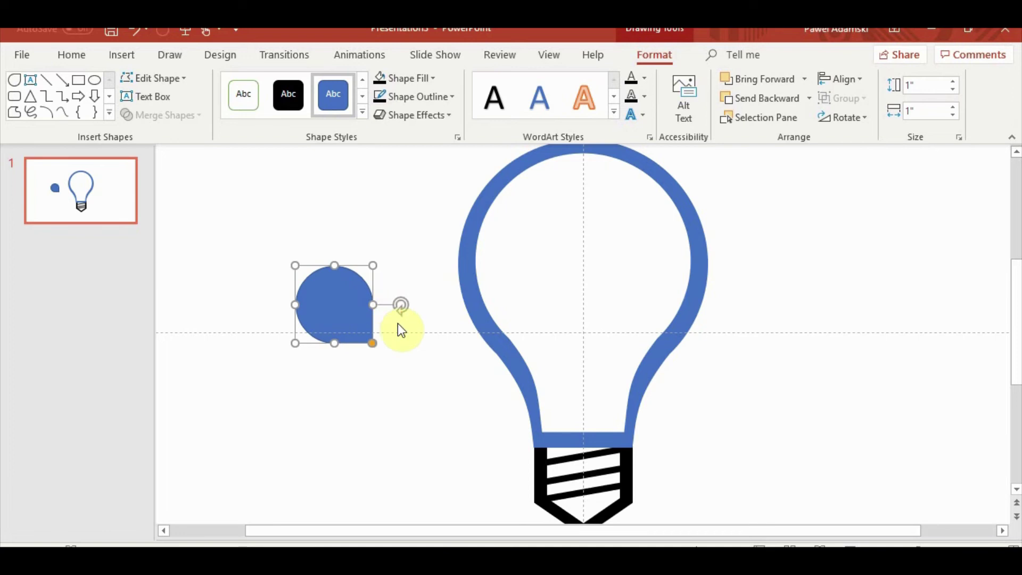
pyautogui.click(404, 351)
pyautogui.click(347, 322)
pyautogui.moveTo(293, 265)
pyautogui.mouseDown()
pyautogui.moveTo(335, 305)
pyautogui.moveTo(553, 322)
pyautogui.moveTo(543, 313)
pyautogui.moveTo(615, 301)
pyautogui.mouseUp()
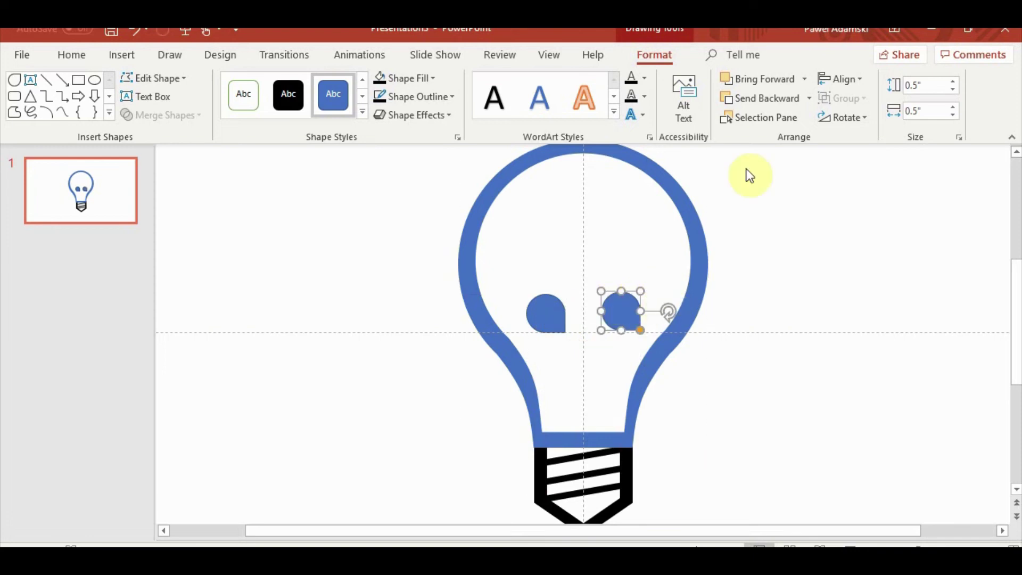
# Step: Try a horizontally mirrored teardrop beside the first, then delete it
pyautogui.click(840, 117)
pyautogui.click(839, 200)
pyautogui.moveTo(623, 318); pyautogui.dragTo(626, 319)
pyautogui.click(778, 404)
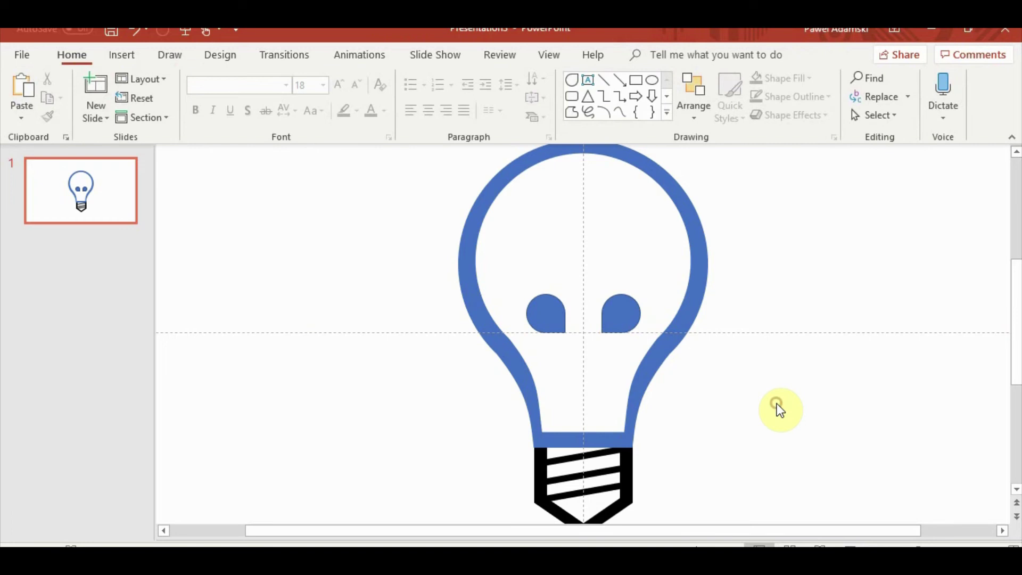
pyautogui.click(553, 318)
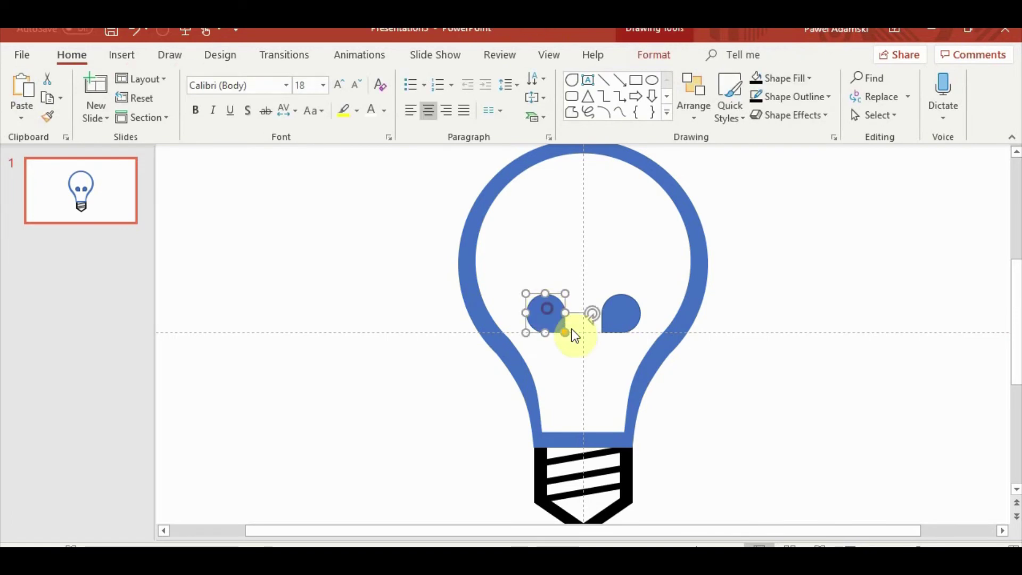
pyautogui.keyDown('ctrl'); pyautogui.scroll(3, 571, 335); pyautogui.keyUp('ctrl')
pyautogui.keyDown('ctrl'); pyautogui.scroll(3, 612, 358); pyautogui.keyUp('ctrl')
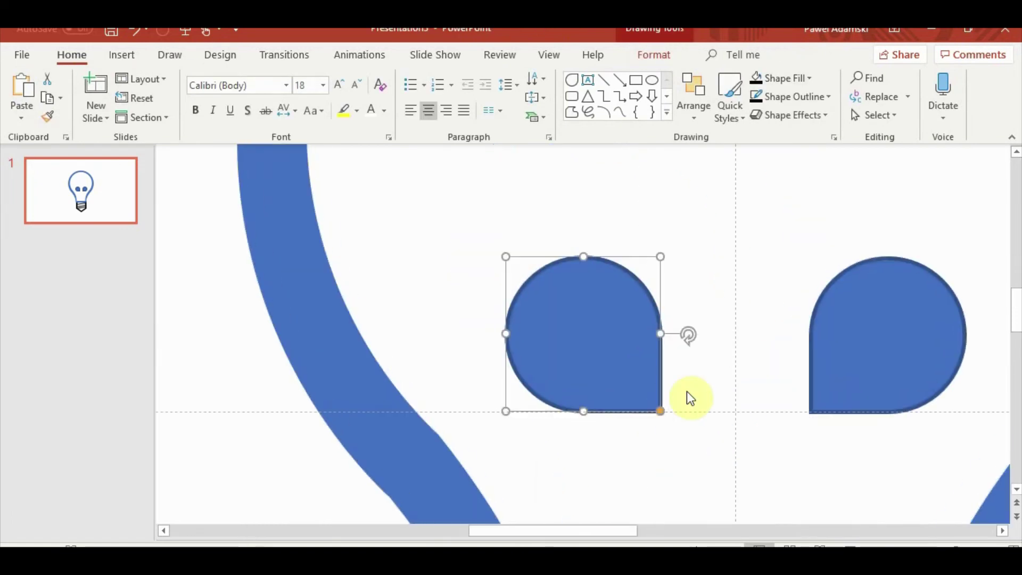
pyautogui.click(838, 362)
pyautogui.press('Delete')
# Step: Add a smaller teardrop copy centred on the original and select both
pyautogui.moveTo(575, 331); pyautogui.dragTo(625, 382)
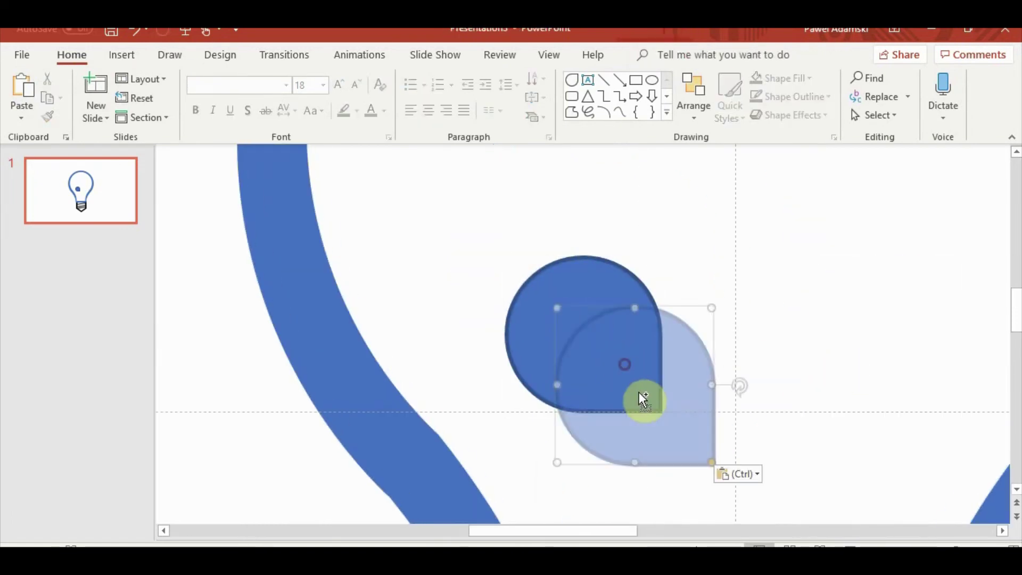
pyautogui.moveTo(565, 329)
pyautogui.mouseDown()
pyautogui.moveTo(591, 358)
pyautogui.moveTo(571, 325)
pyautogui.mouseUp()
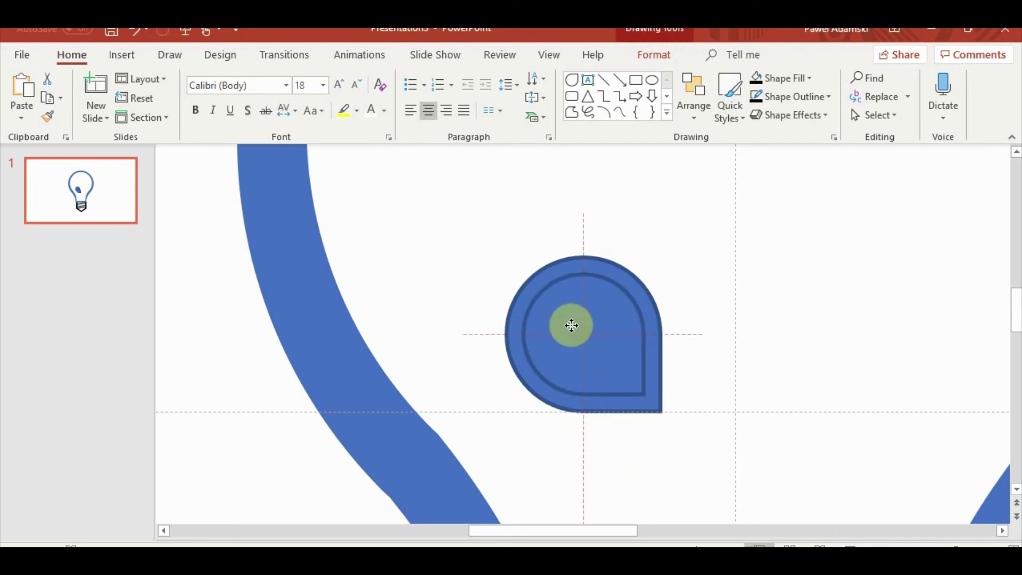
pyautogui.click(730, 392)
pyautogui.scroll(-3, 730, 393)
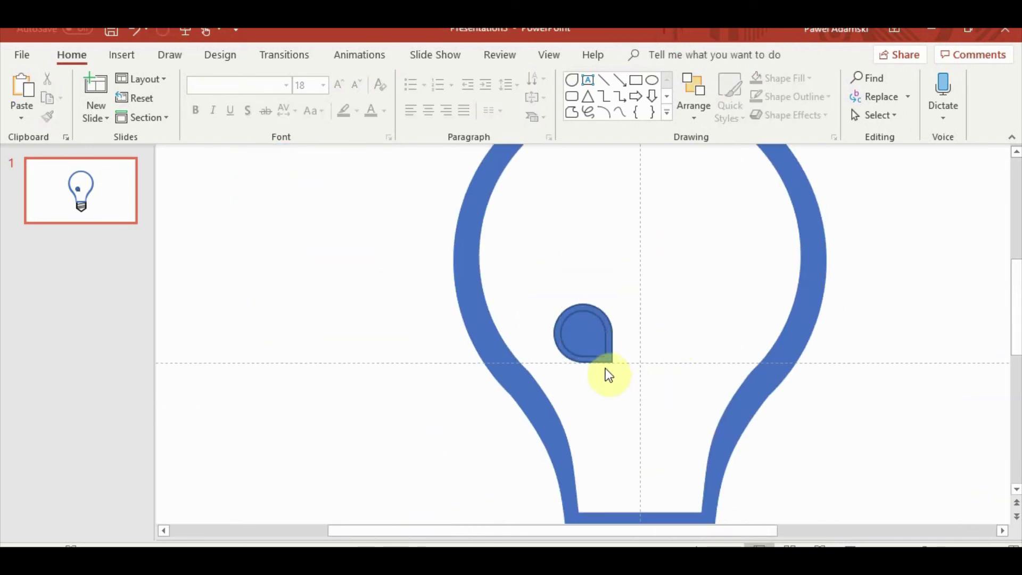
pyautogui.click(592, 343)
pyautogui.click(654, 55)
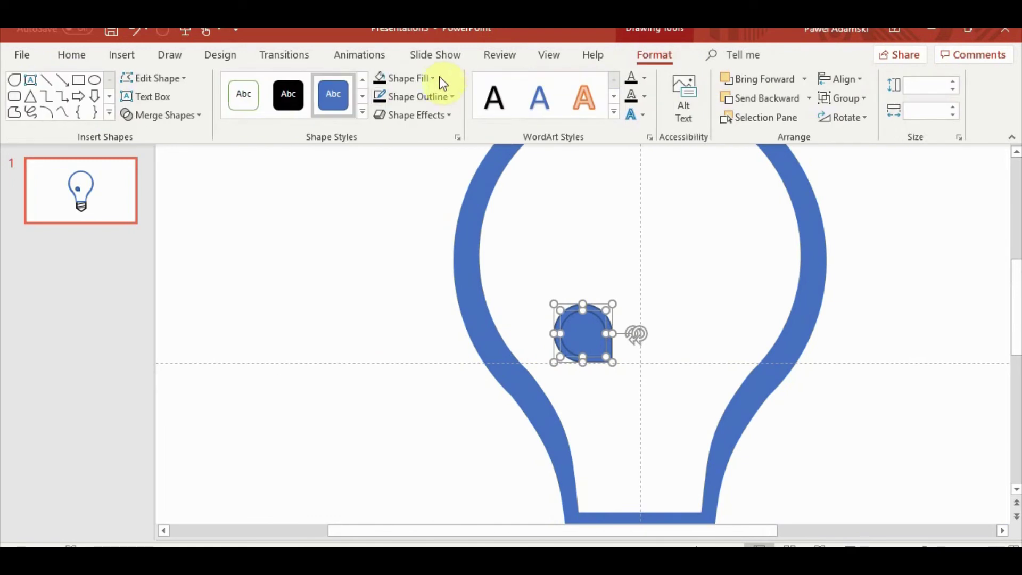
pyautogui.click(423, 78)
pyautogui.click(166, 115)
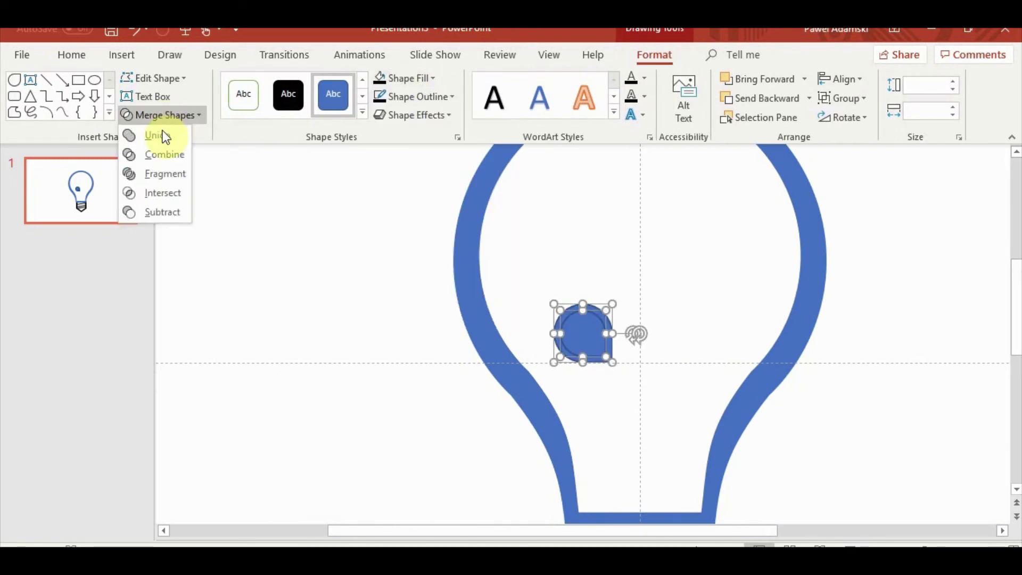
# Step: Subtract the inner teardrop to leave a ring, fill it gold, and remove its outline
pyautogui.click(169, 211)
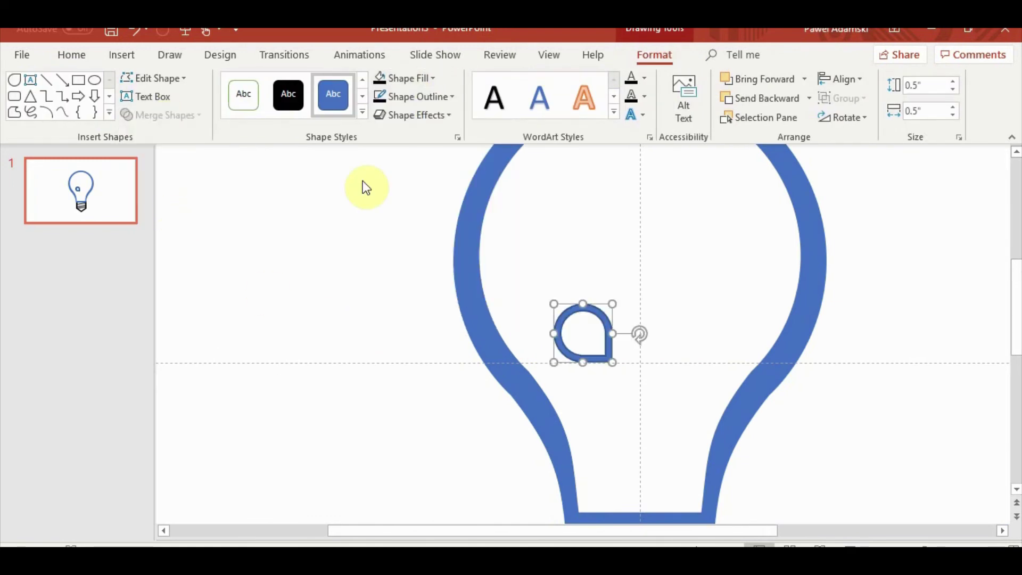
pyautogui.click(436, 79)
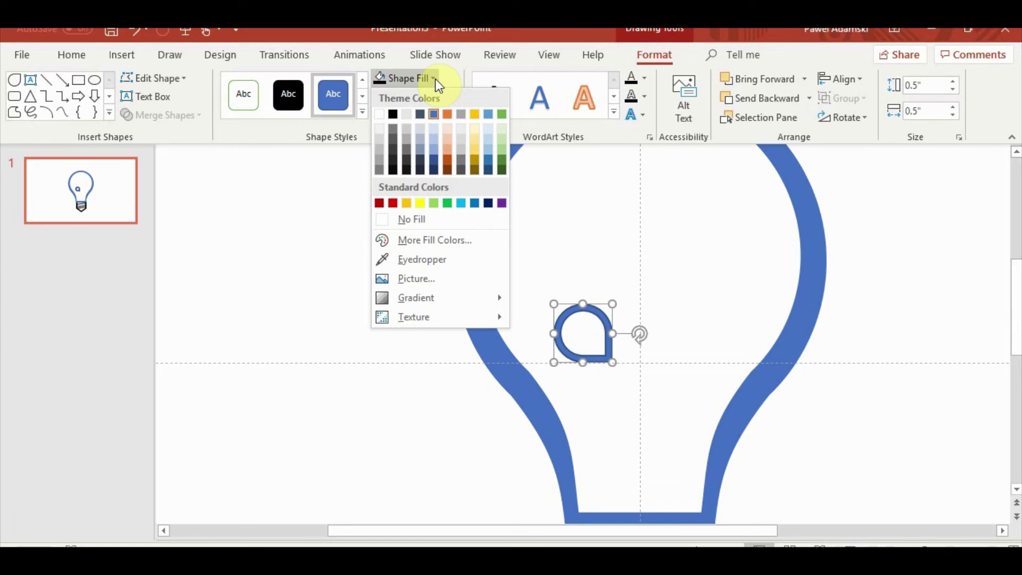
pyautogui.click(474, 114)
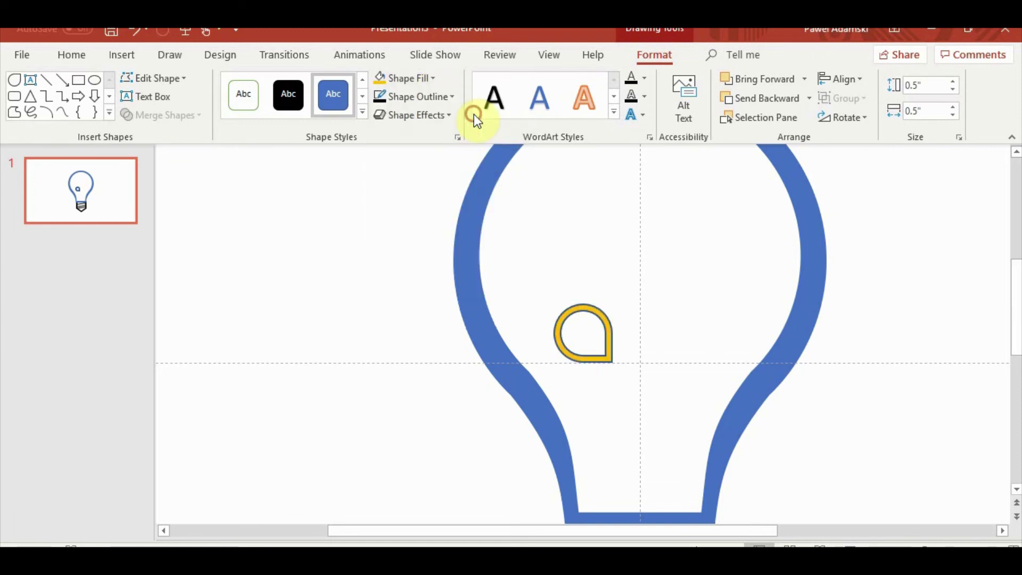
pyautogui.click(446, 98)
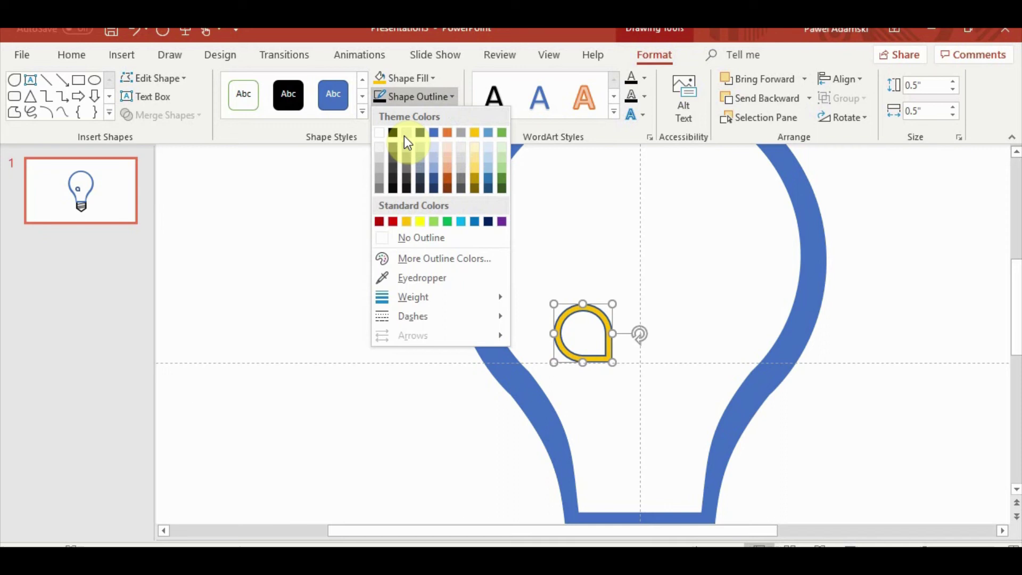
pyautogui.click(400, 238)
pyautogui.click(368, 262)
# Step: Draw a thin rectangle and fill it yellow
pyautogui.click(122, 55)
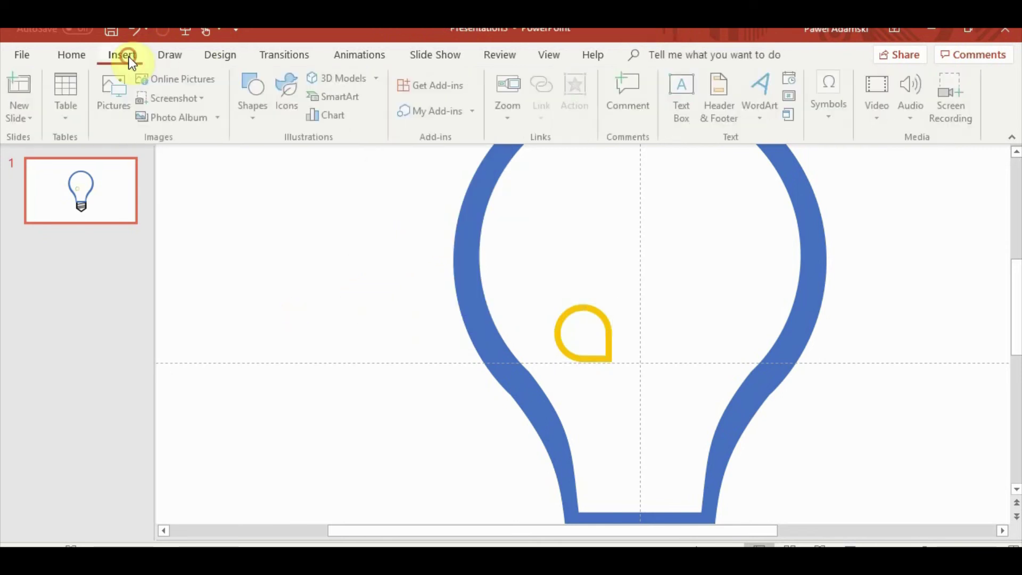
pyautogui.click(254, 124)
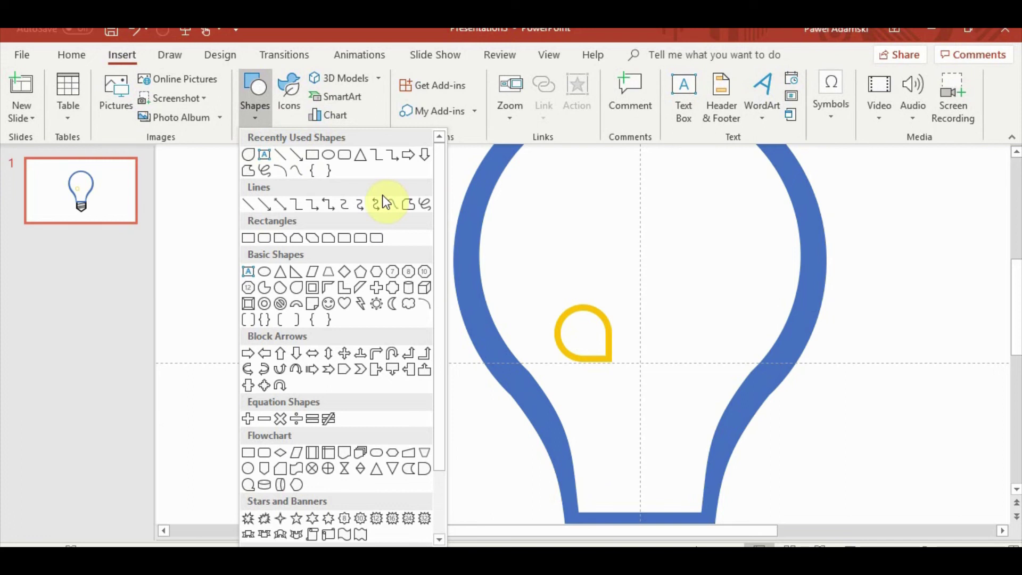
pyautogui.click(325, 159)
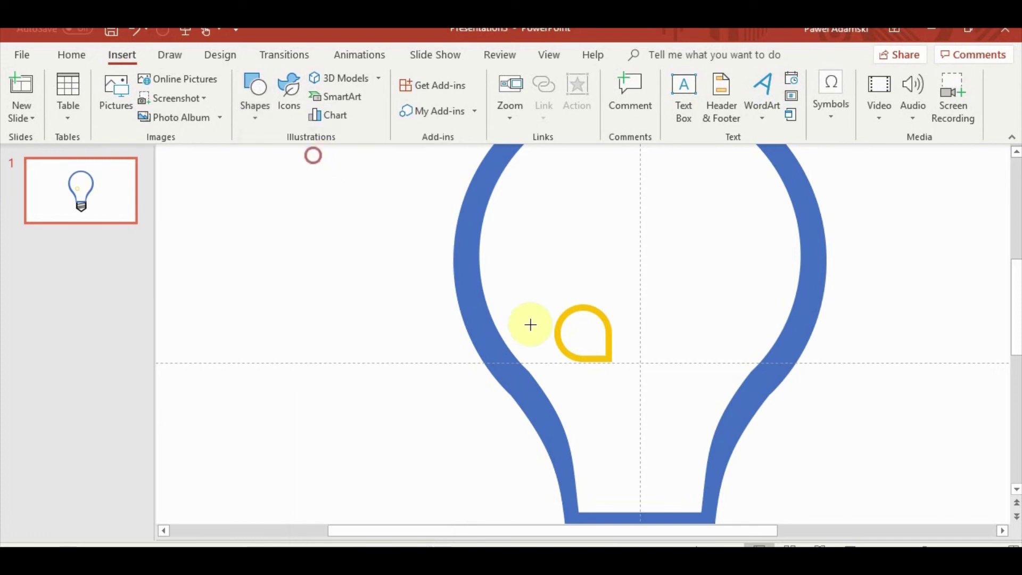
pyautogui.scroll(-5, 530, 341)
pyautogui.moveTo(269, 182); pyautogui.dragTo(270, 178)
pyautogui.scroll(2, 333, 292)
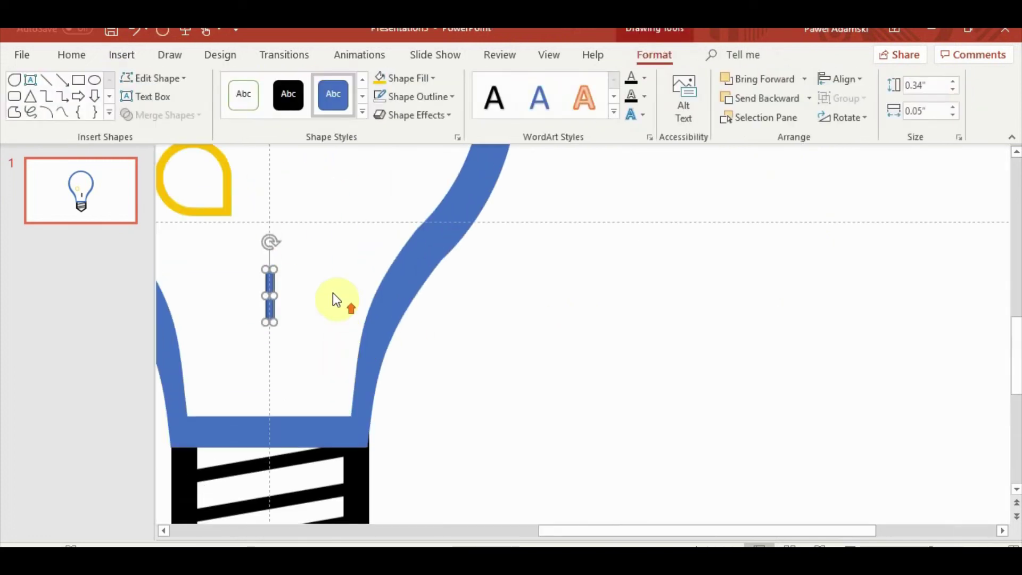
pyautogui.click(383, 78)
pyautogui.click(334, 212)
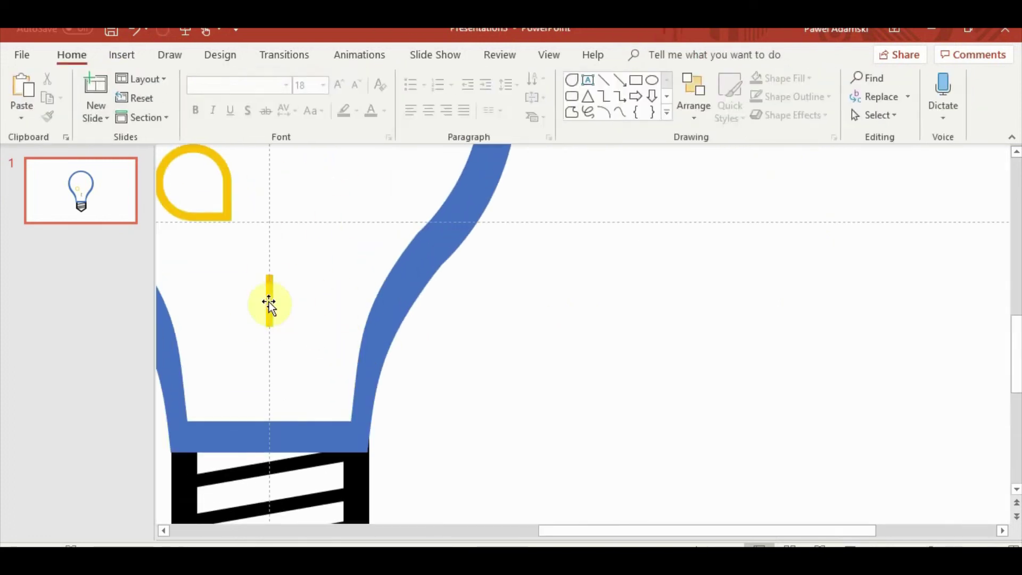
# Step: Stretch the yellow bar into a slightly tilted stem from the loop down to the base
pyautogui.moveTo(269, 301)
pyautogui.mouseDown()
pyautogui.moveTo(219, 244)
pyautogui.moveTo(225, 238)
pyautogui.moveTo(237, 410)
pyautogui.mouseUp()
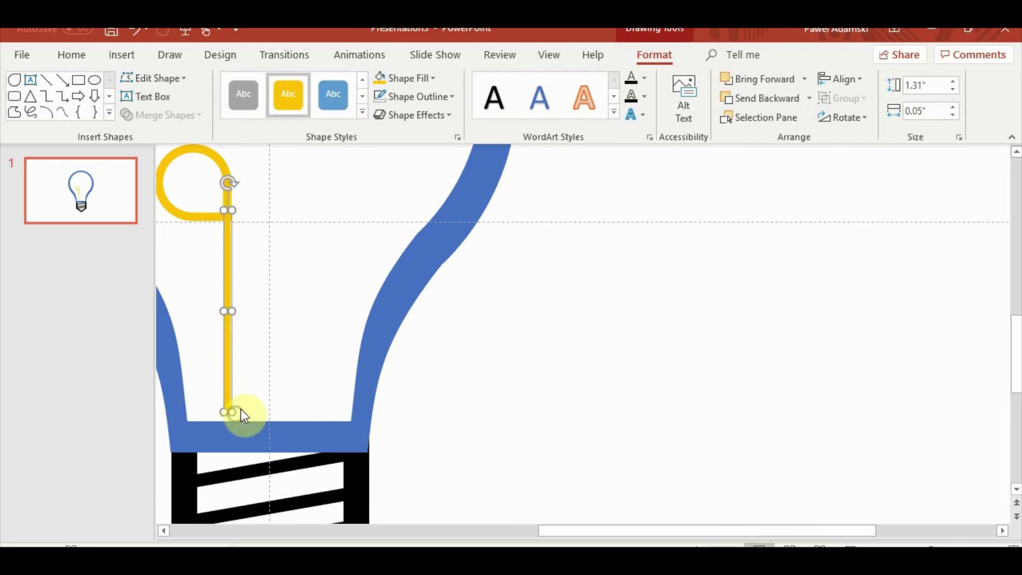
pyautogui.moveTo(227, 183); pyautogui.dragTo(224, 185)
pyautogui.click(228, 290)
pyautogui.moveTo(229, 296); pyautogui.dragTo(228, 297)
pyautogui.click(519, 318)
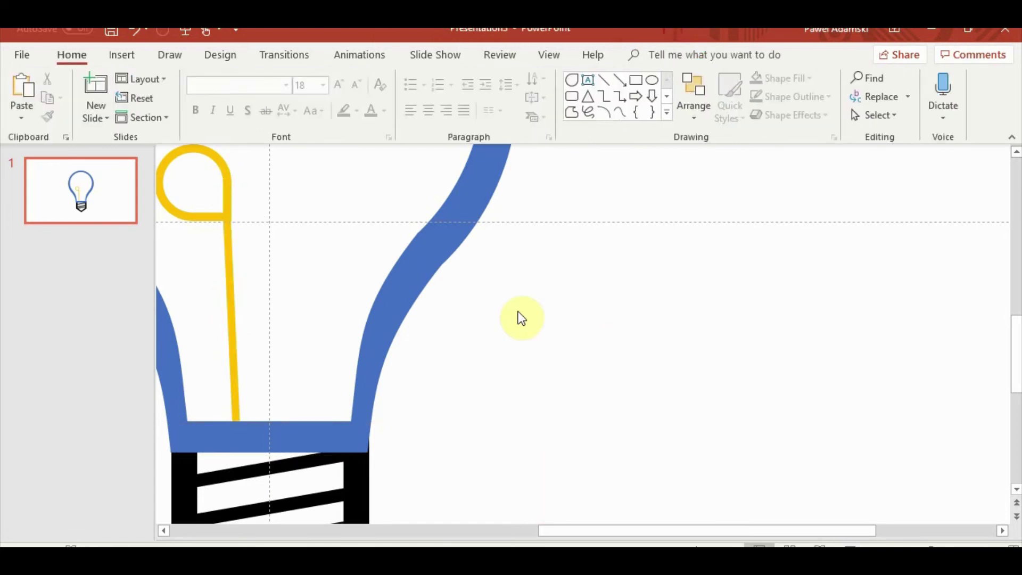
# Step: Duplicate the bar, turn the copy horizontal, and shorten it into a crossbar at the loop
pyautogui.click(227, 244)
pyautogui.hotkey('ctrl', 'c')
pyautogui.hotkey('ctrl', 'v')
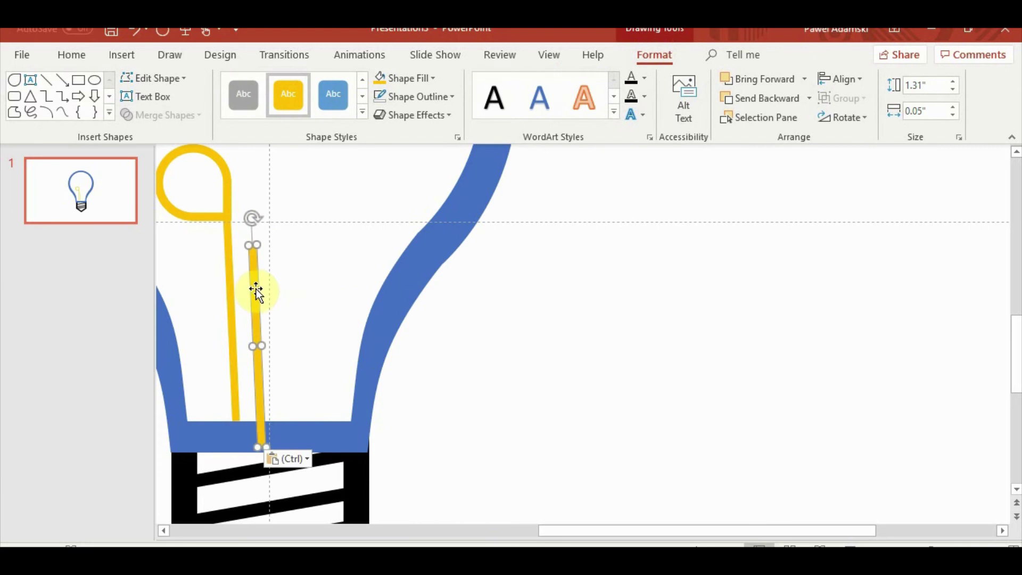
pyautogui.moveTo(252, 219); pyautogui.dragTo(353, 347)
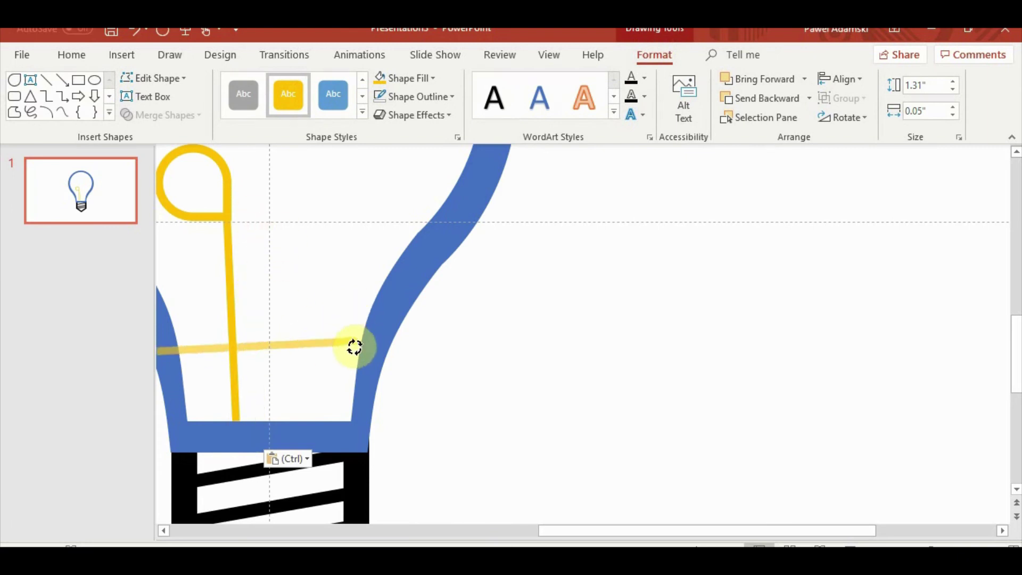
pyautogui.moveTo(267, 346)
pyautogui.mouseDown()
pyautogui.moveTo(345, 226)
pyautogui.moveTo(333, 218)
pyautogui.mouseUp()
pyautogui.moveTo(423, 219); pyautogui.dragTo(270, 219)
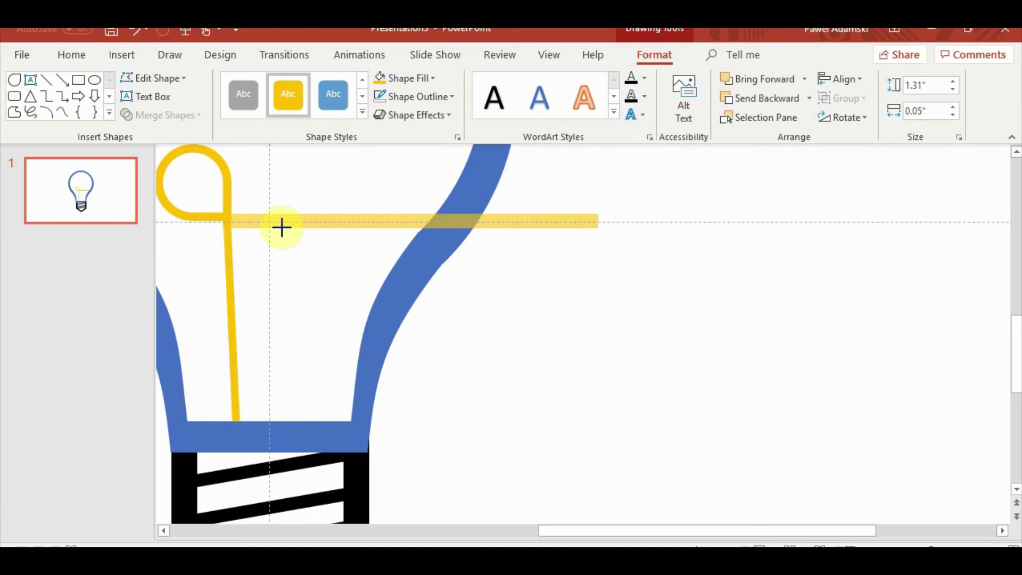
# Step: Inspect the crossbar's placement by selecting and deselecting it
pyautogui.scroll(2, 354, 314)
pyautogui.click(599, 367)
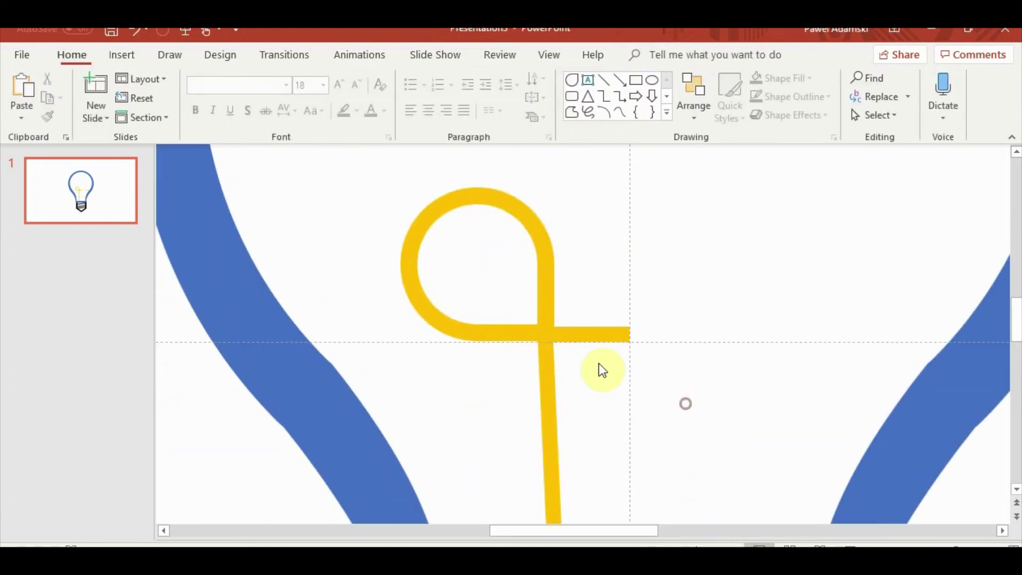
pyautogui.click(593, 333)
pyautogui.click(611, 385)
pyautogui.click(591, 333)
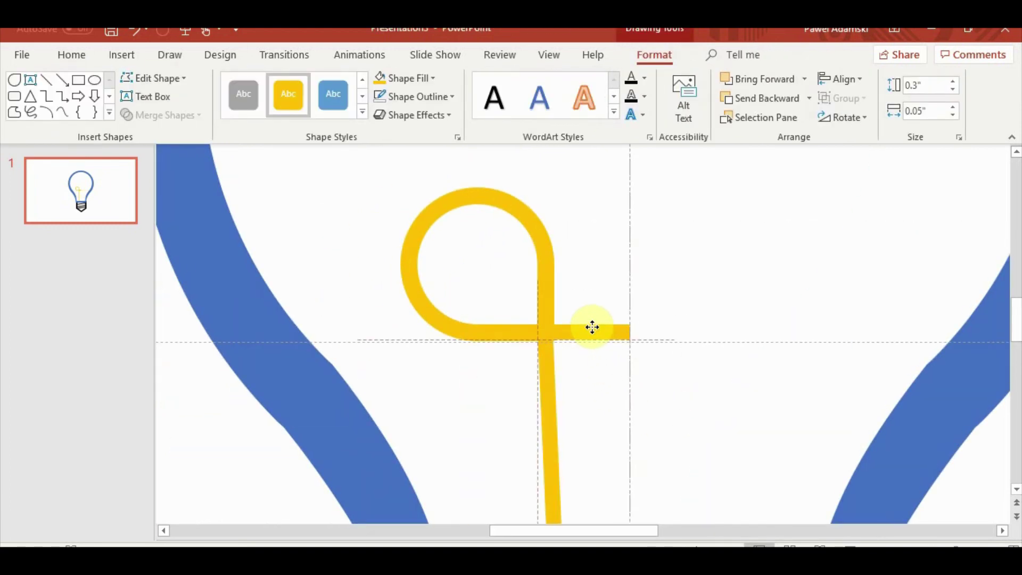
pyautogui.click(611, 397)
pyautogui.scroll(-3, 608, 403)
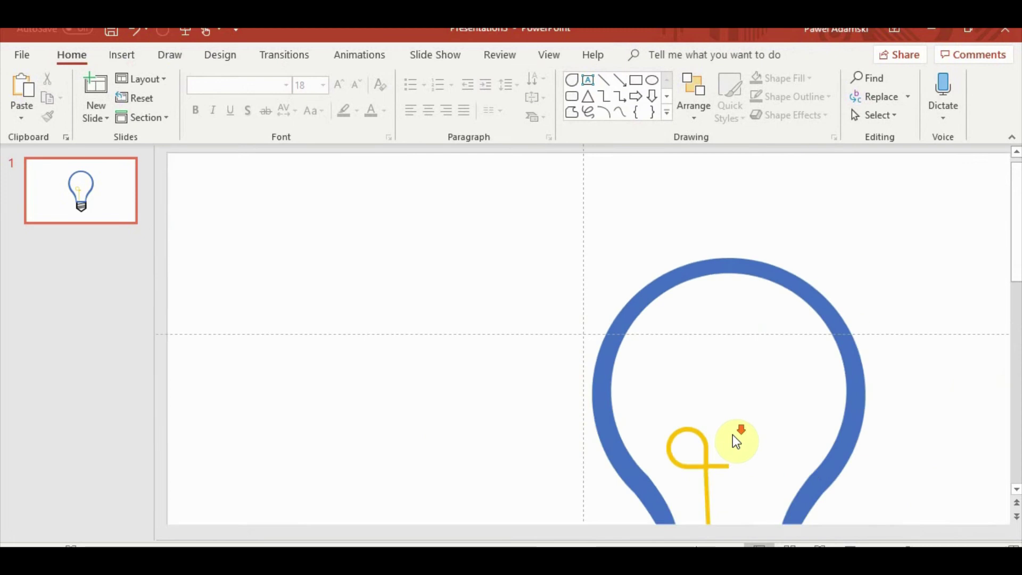
pyautogui.scroll(-2, 732, 434)
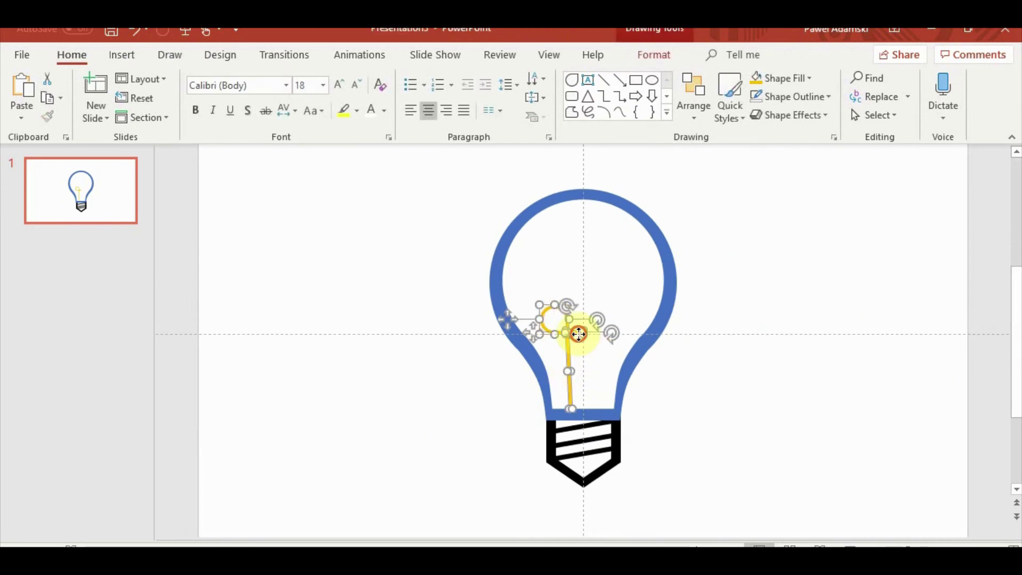
# Step: Group the filament pieces and place a horizontally flipped copy beside the original
pyautogui.hotkey('ctrl', 'g')
pyautogui.hotkey('ctrl', 'c')
pyautogui.hotkey('ctrl', 'v')
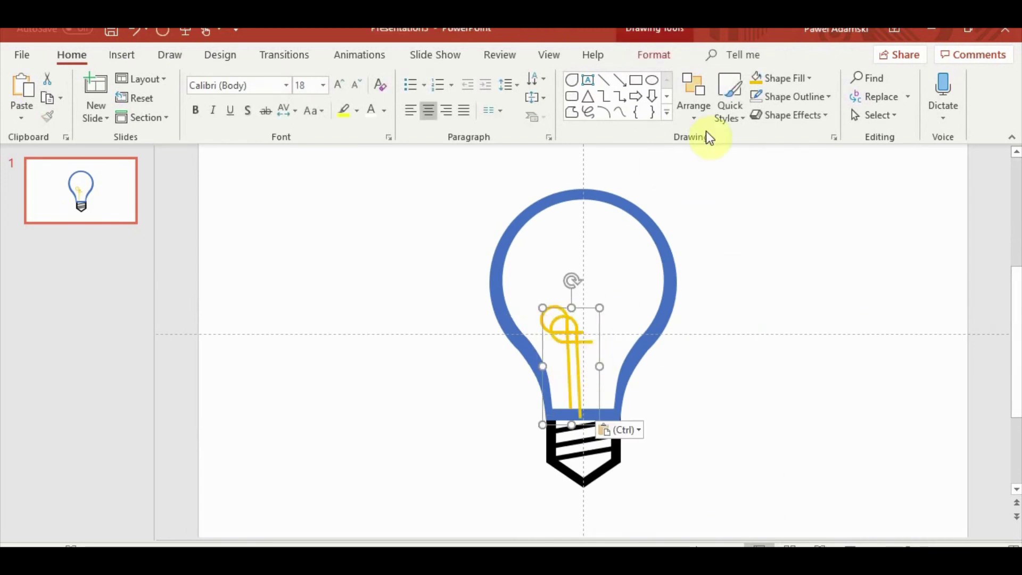
pyautogui.click(693, 109)
pyautogui.moveTo(713, 330)
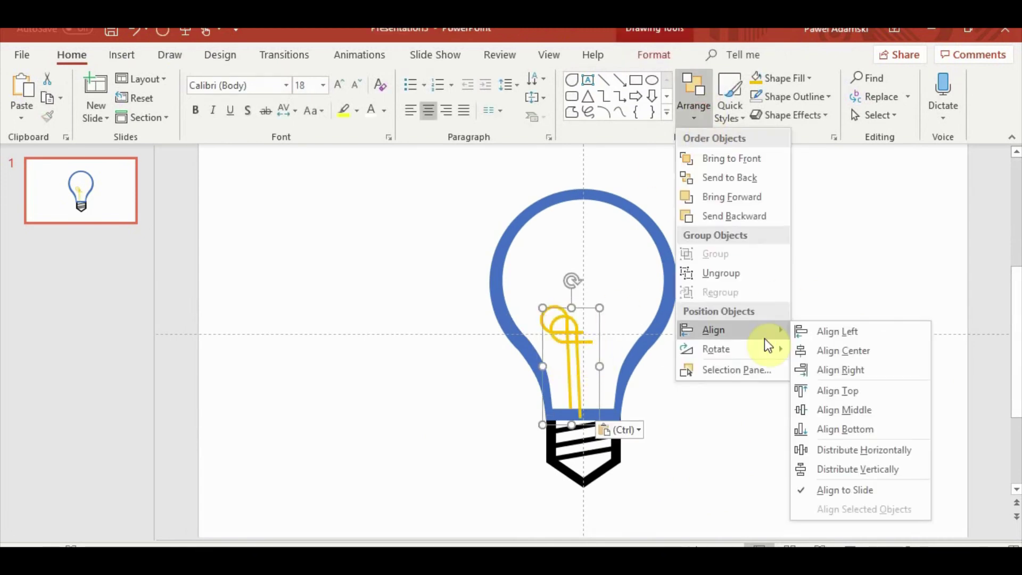
pyautogui.moveTo(716, 349)
pyautogui.click(858, 411)
pyautogui.moveTo(585, 301); pyautogui.dragTo(615, 299)
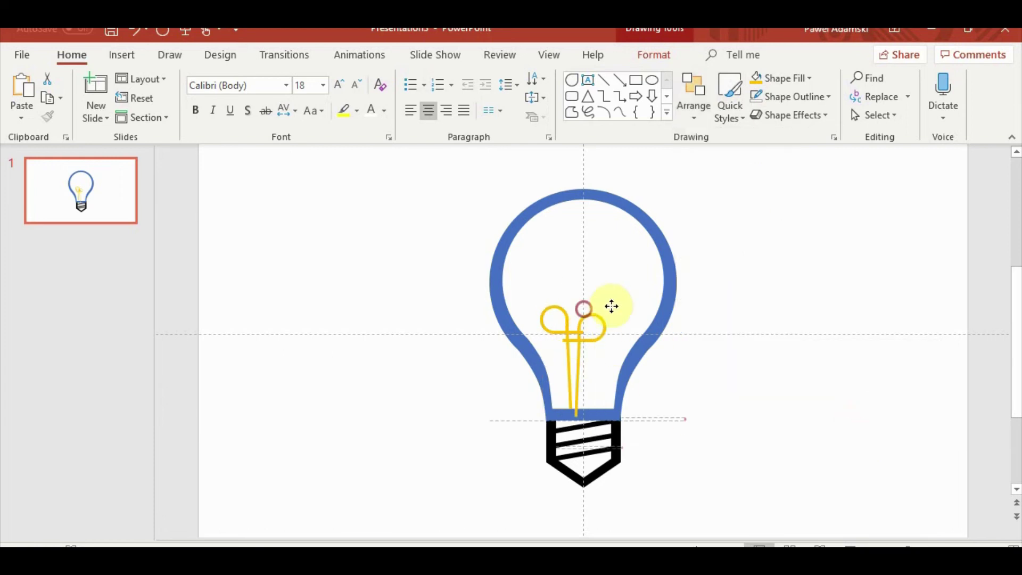
pyautogui.scroll(2, 681, 438)
pyautogui.scroll(2, 766, 399)
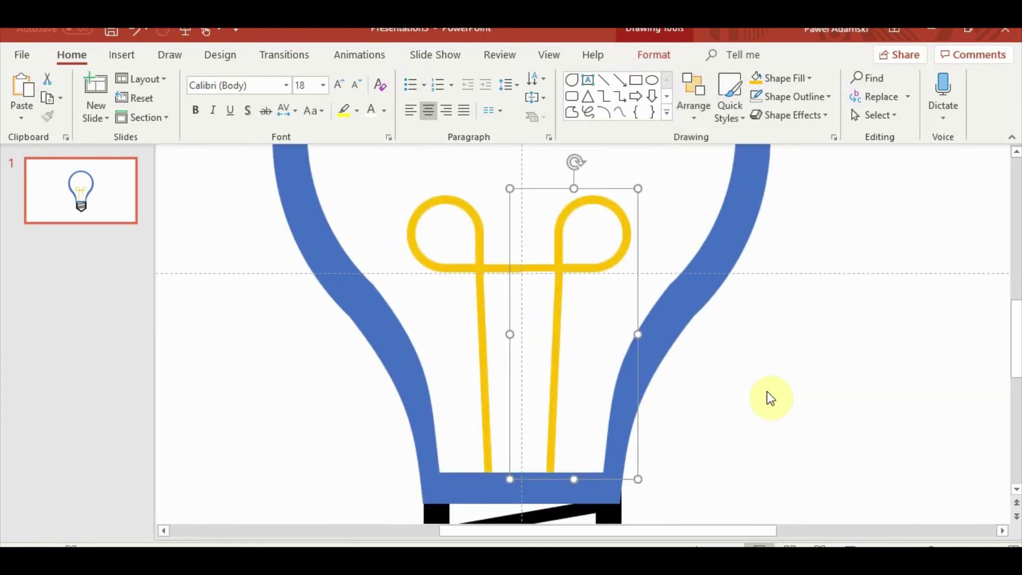
pyautogui.scroll(3, 577, 351)
pyautogui.click(590, 337)
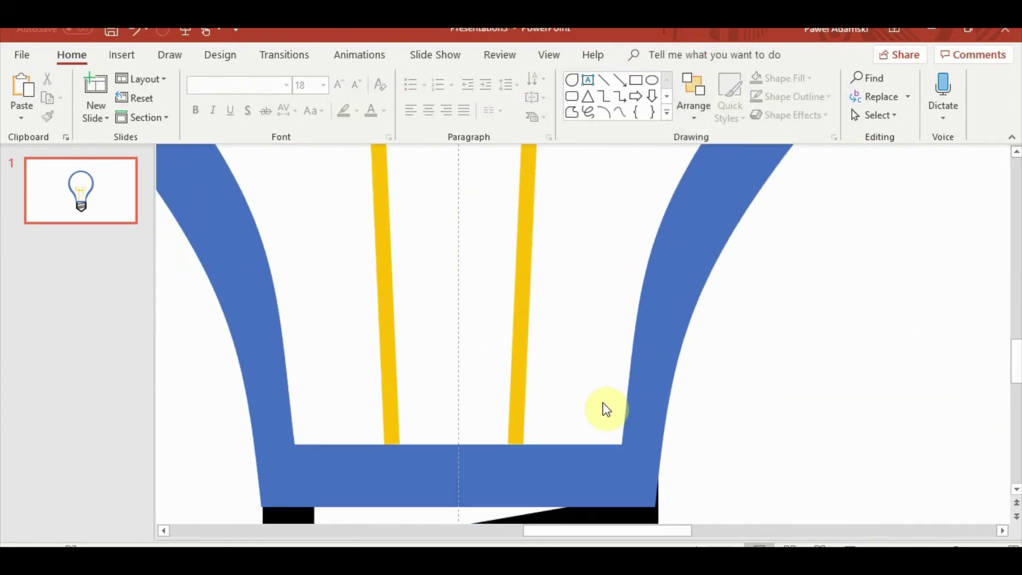
pyautogui.scroll(-5, 605, 381)
pyautogui.scroll(-2, 679, 387)
# Step: Colour the bulb outline yellow
pyautogui.click(781, 383)
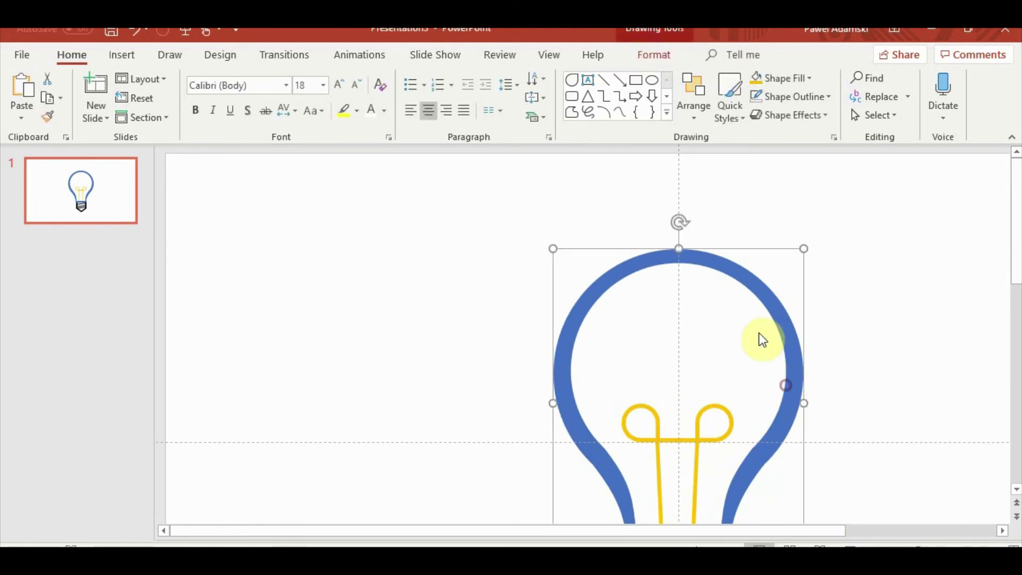
pyautogui.click(628, 58)
pyautogui.click(381, 77)
pyautogui.click(391, 187)
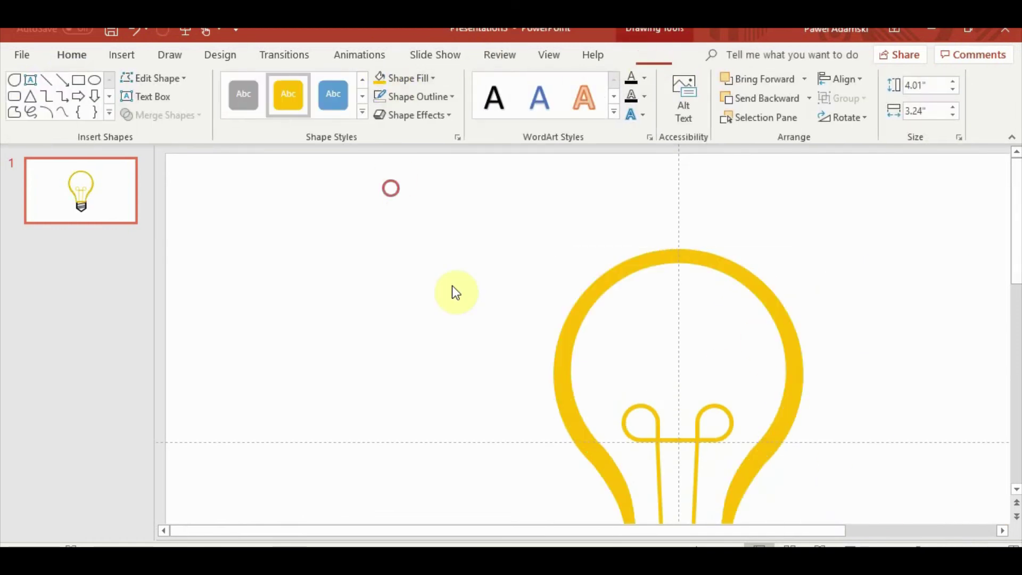
# Step: Group all the bulb parts into one object and shrink it
pyautogui.scroll(-3, 459, 276)
pyautogui.moveTo(457, 202); pyautogui.dragTo(751, 530)
pyautogui.hotkey('ctrl', 'g')
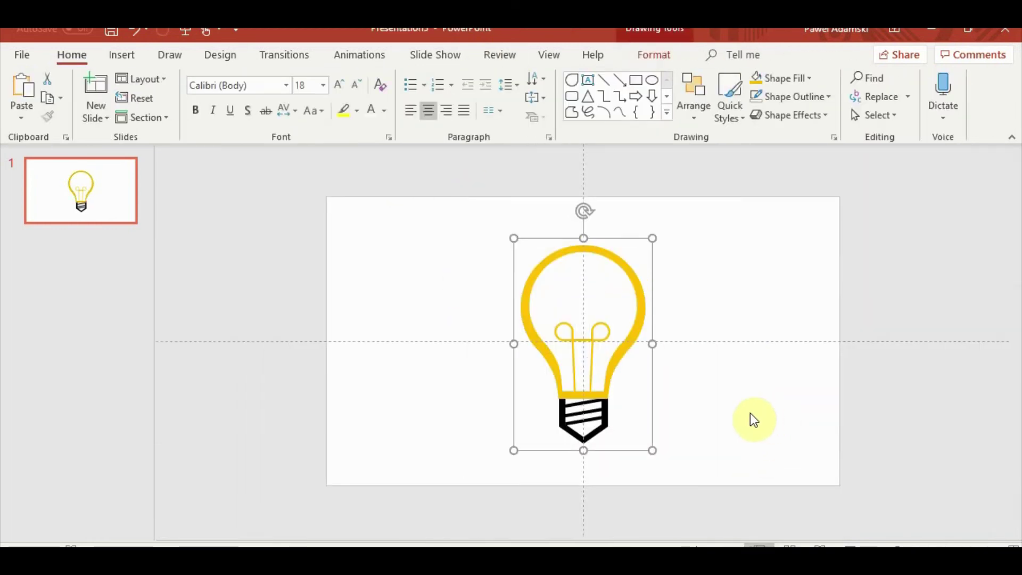
pyautogui.moveTo(514, 238)
pyautogui.mouseDown()
pyautogui.moveTo(582, 319)
pyautogui.moveTo(604, 299)
pyautogui.mouseUp()
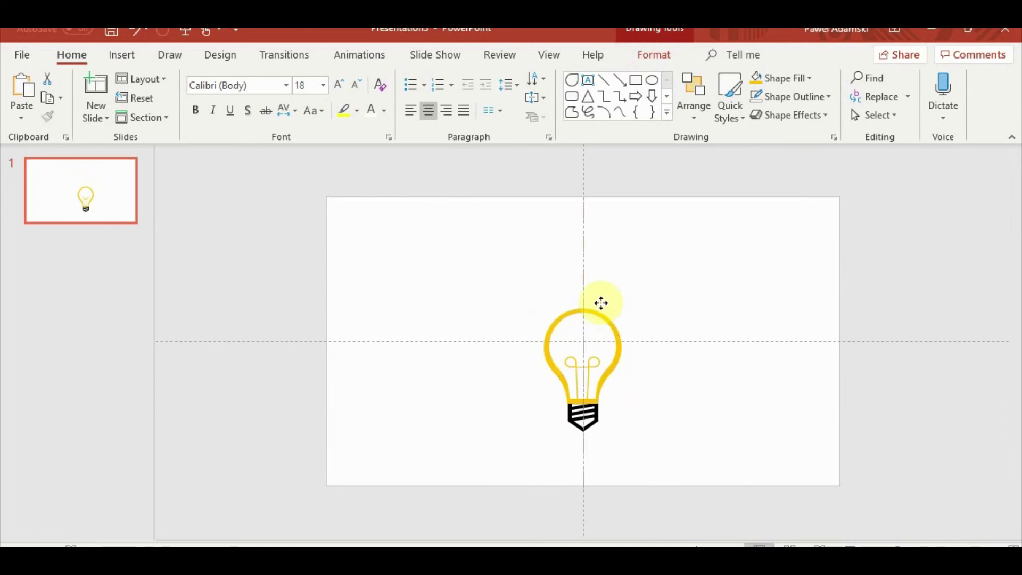
pyautogui.click(704, 362)
# Step: Draw a large circle centred on the bulb and send it behind the bulb
pyautogui.click(122, 54)
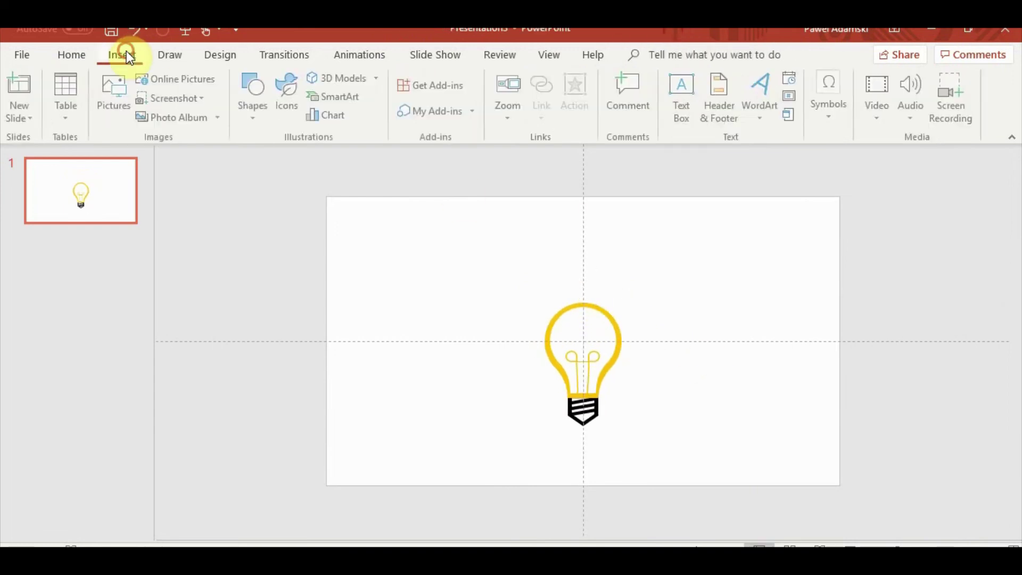
pyautogui.click(256, 101)
pyautogui.click(590, 248)
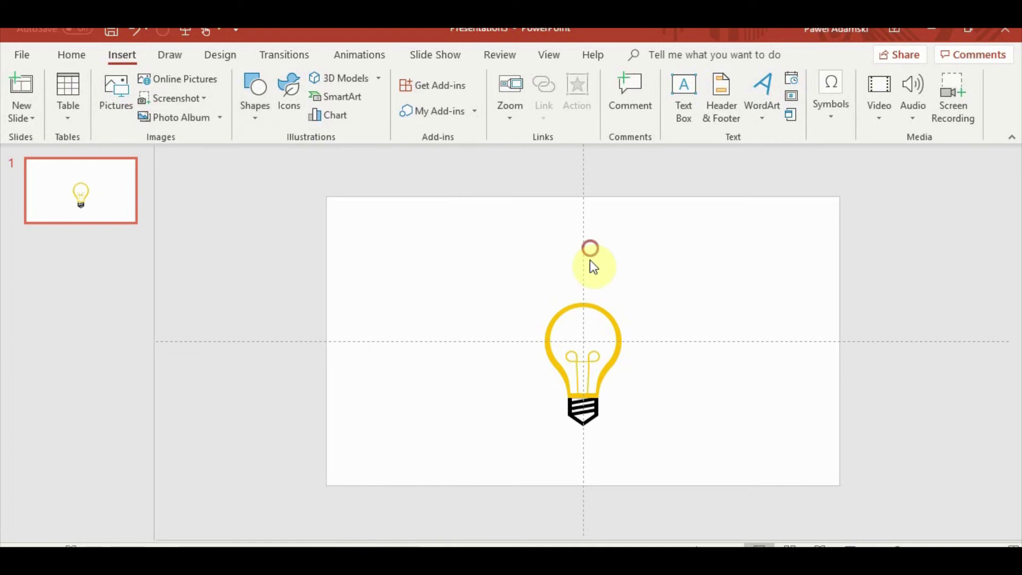
pyautogui.click(254, 113)
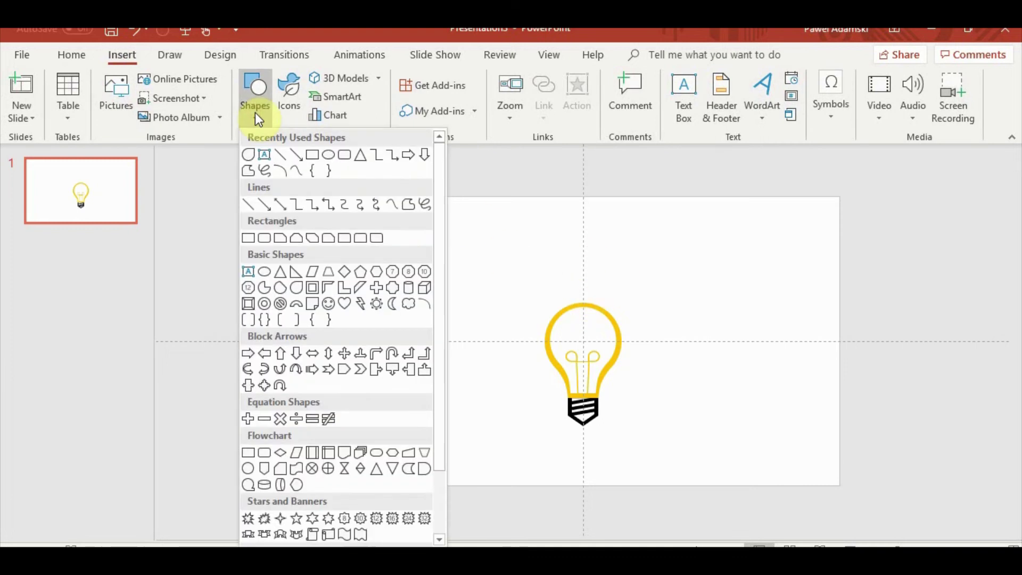
pyautogui.click(329, 155)
pyautogui.moveTo(392, 234); pyautogui.dragTo(577, 384)
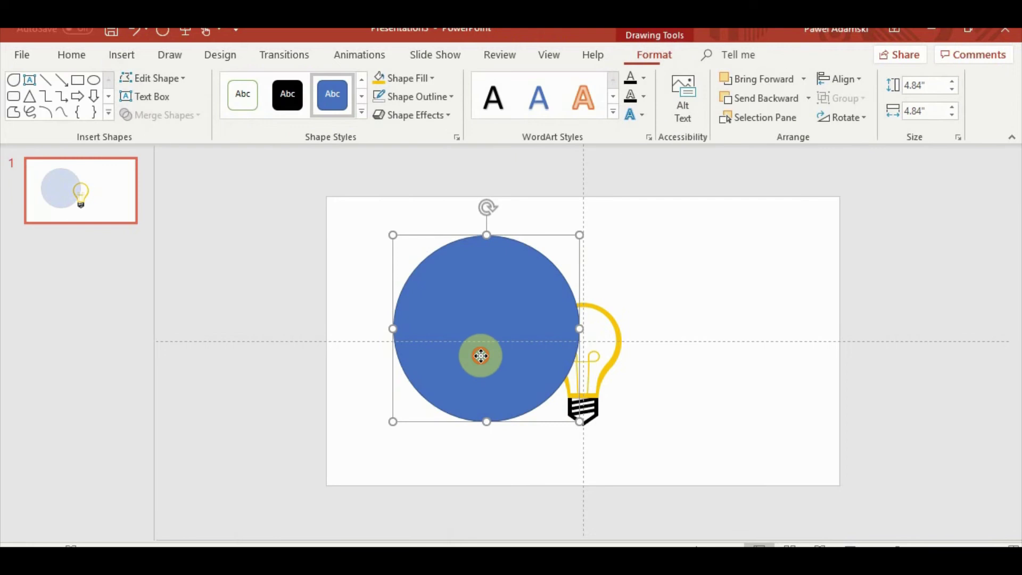
pyautogui.moveTo(479, 355); pyautogui.dragTo(580, 367)
pyautogui.click(809, 99)
pyautogui.click(802, 142)
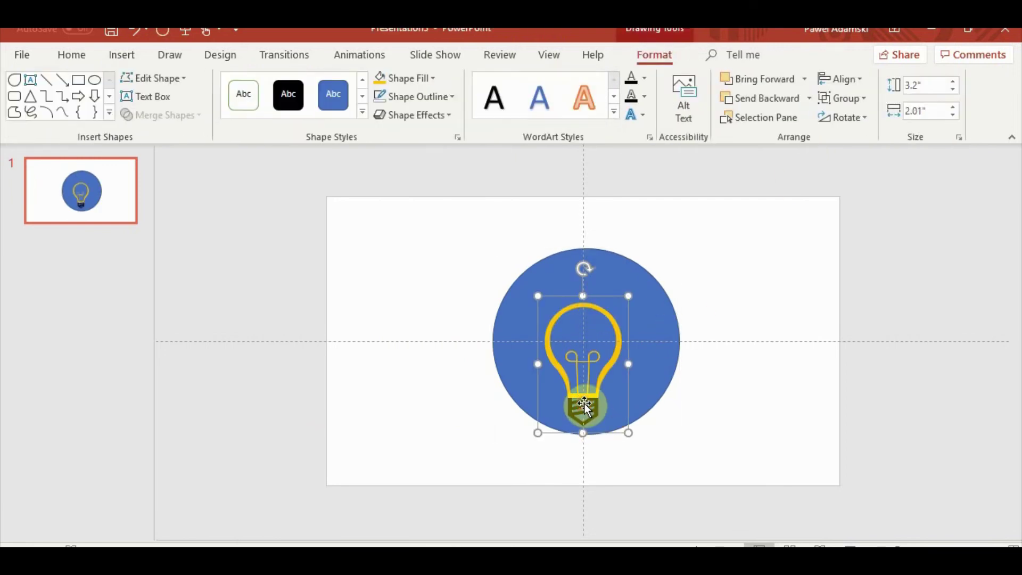
# Step: Rotate the bulb about 45° clockwise so its base crosses the circle's lower-left edge
pyautogui.moveTo(584, 403)
pyautogui.mouseDown()
pyautogui.moveTo(549, 431)
pyautogui.moveTo(569, 414)
pyautogui.mouseUp()
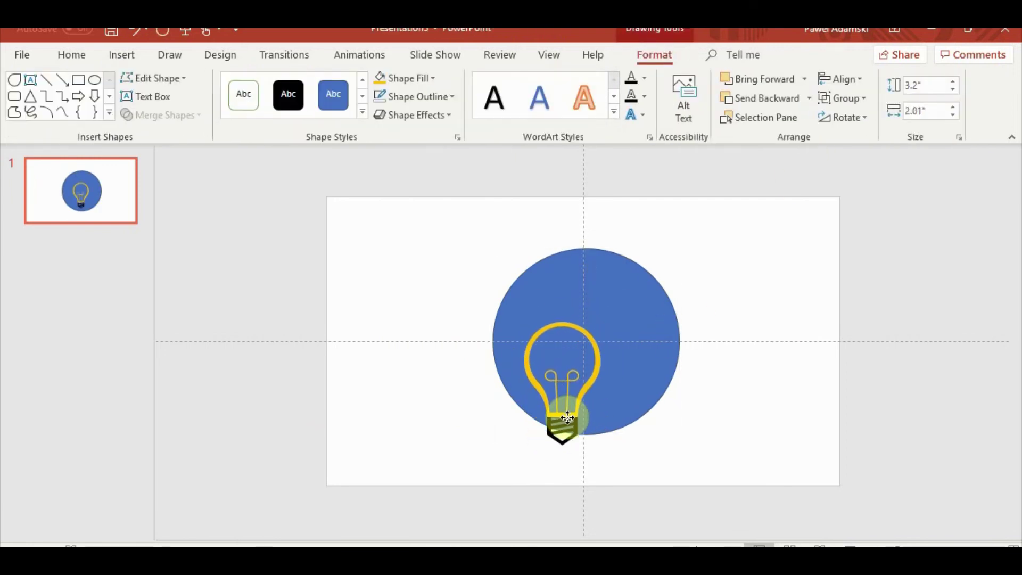
pyautogui.moveTo(569, 413); pyautogui.dragTo(577, 413)
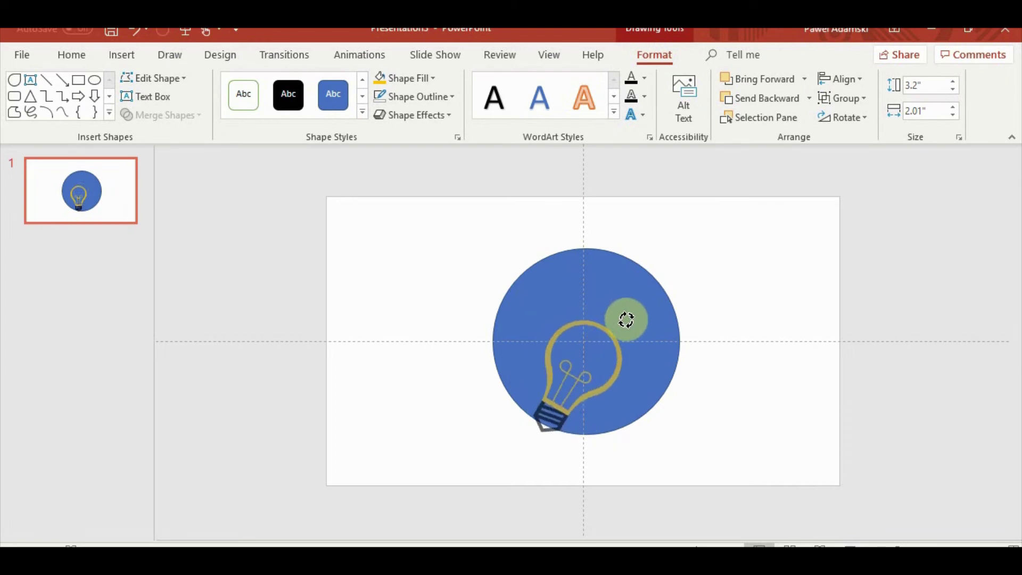
pyautogui.moveTo(575, 283); pyautogui.dragTo(627, 320)
pyautogui.moveTo(567, 414); pyautogui.dragTo(545, 398)
pyautogui.click(860, 406)
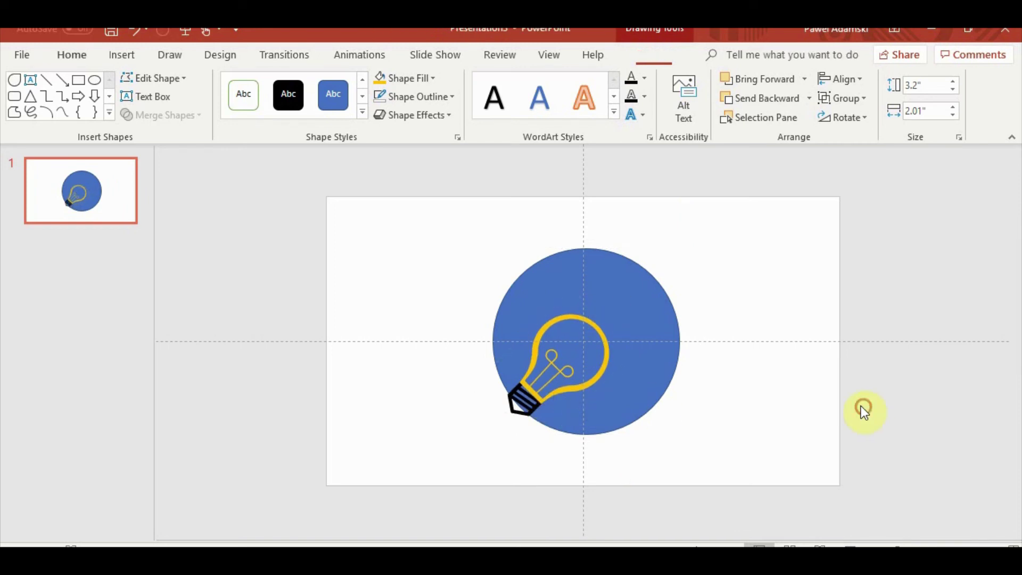
pyautogui.click(136, 52)
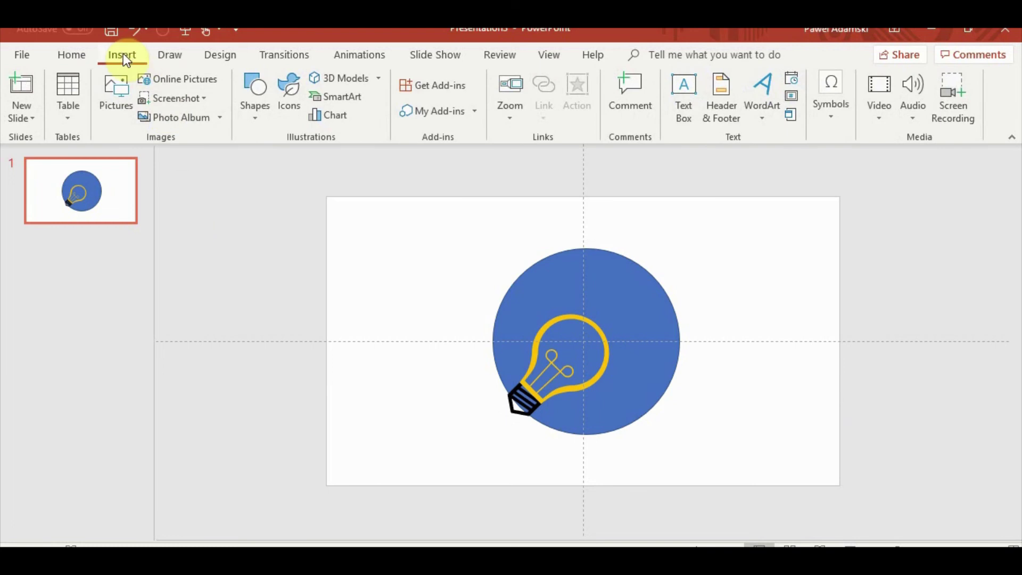
# Step: Draw a circle, fill it white, send it behind the bulb, and centre it in the blue disc
pyautogui.click(253, 109)
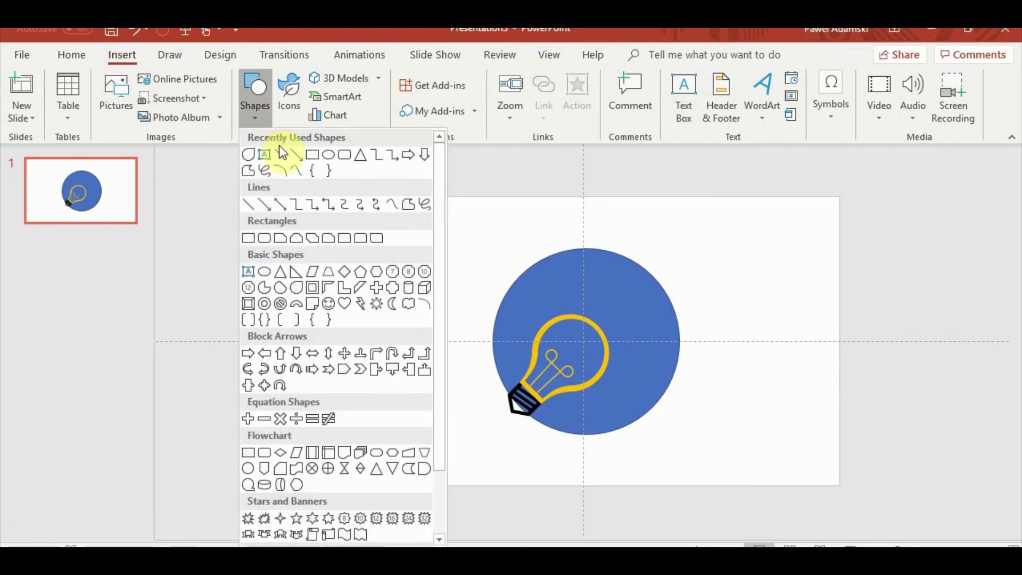
pyautogui.click(332, 156)
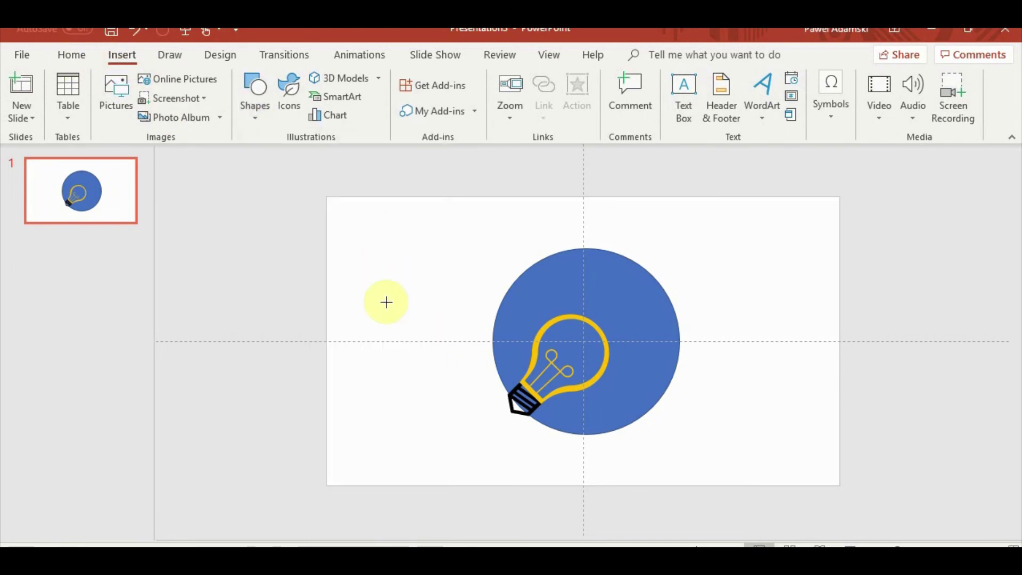
pyautogui.moveTo(384, 297); pyautogui.dragTo(488, 401)
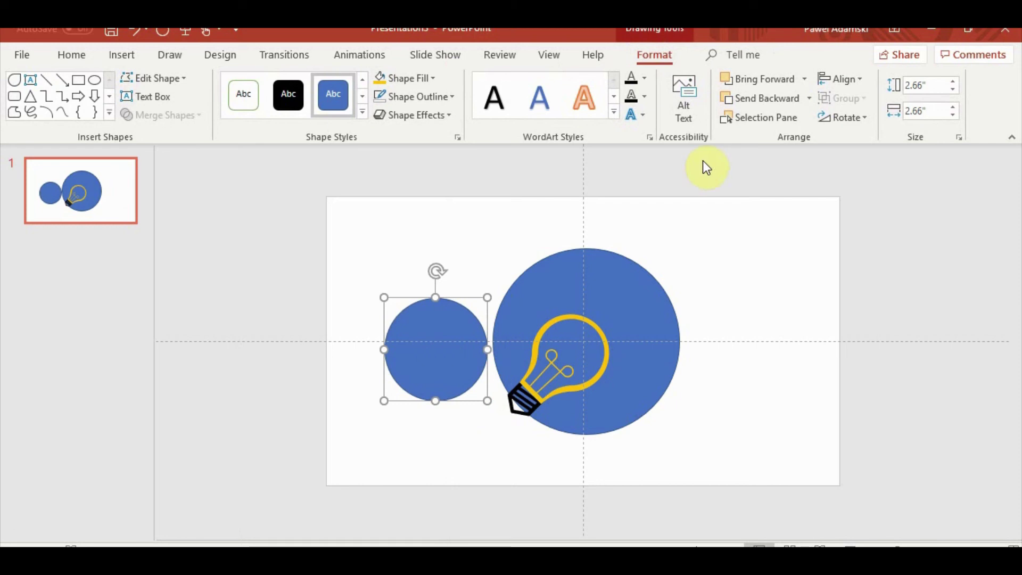
pyautogui.click(305, 97)
pyautogui.moveTo(409, 352); pyautogui.dragTo(545, 350)
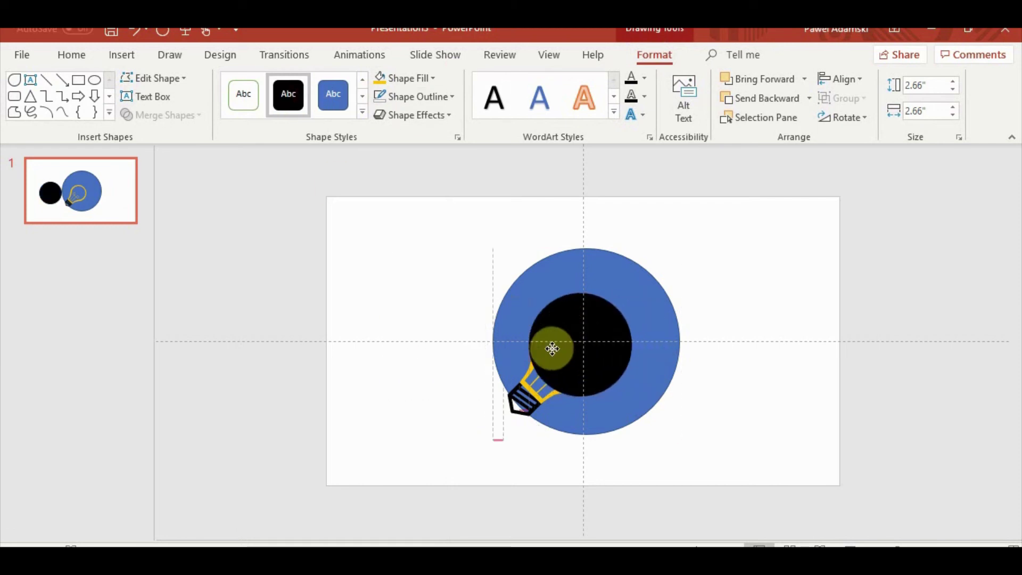
pyautogui.click(431, 78)
pyautogui.click(390, 108)
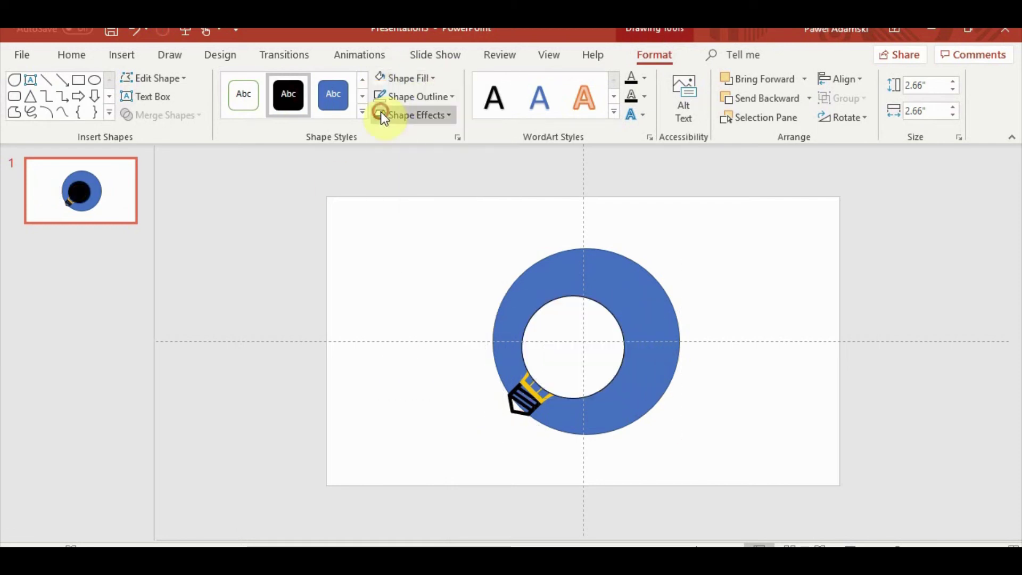
pyautogui.click(772, 98)
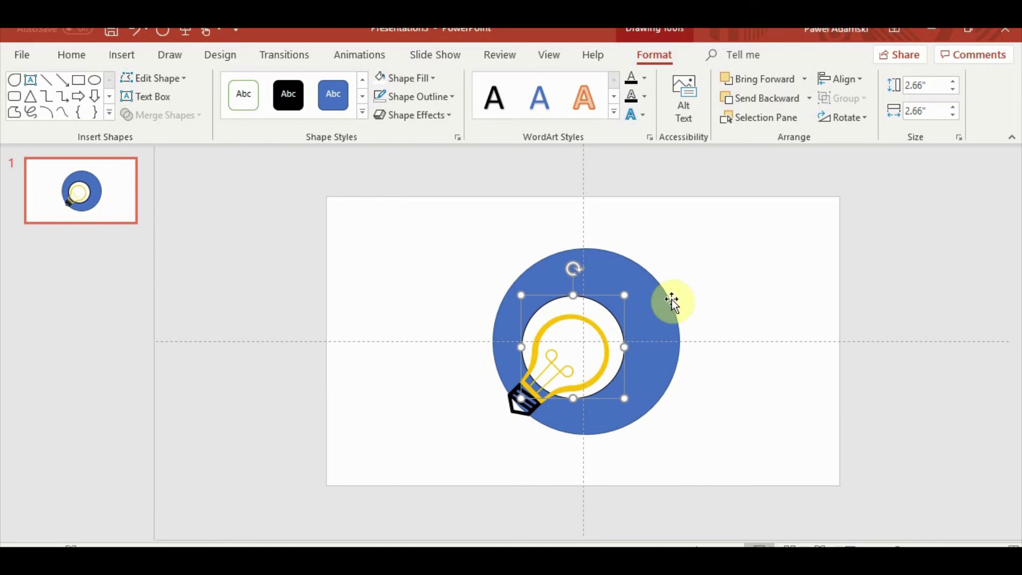
pyautogui.moveTo(588, 309); pyautogui.dragTo(587, 311)
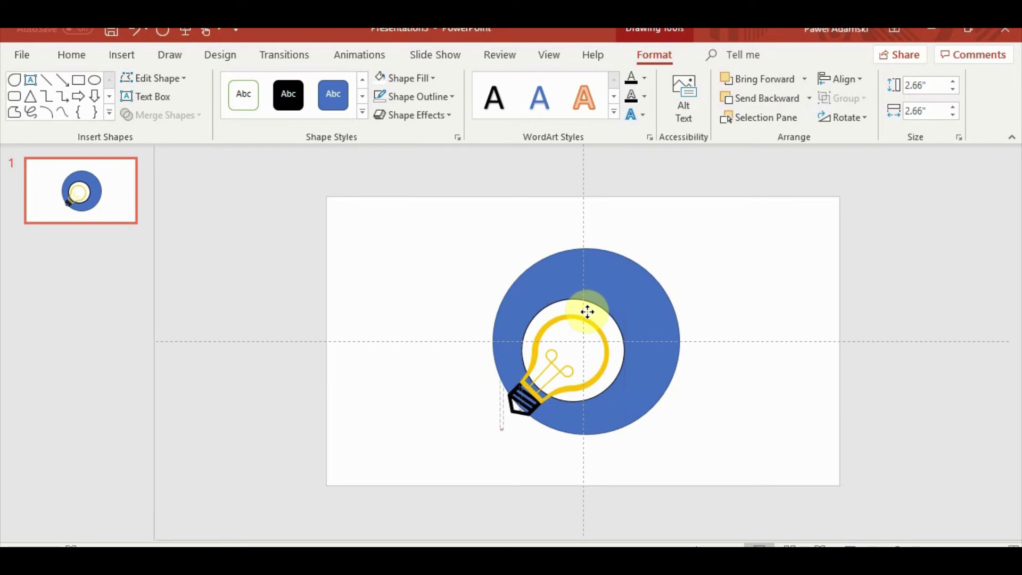
pyautogui.moveTo(588, 311); pyautogui.dragTo(588, 312)
# Step: Subtract the white circle from the blue disc, leaving a ring around the bulb
pyautogui.click(732, 379)
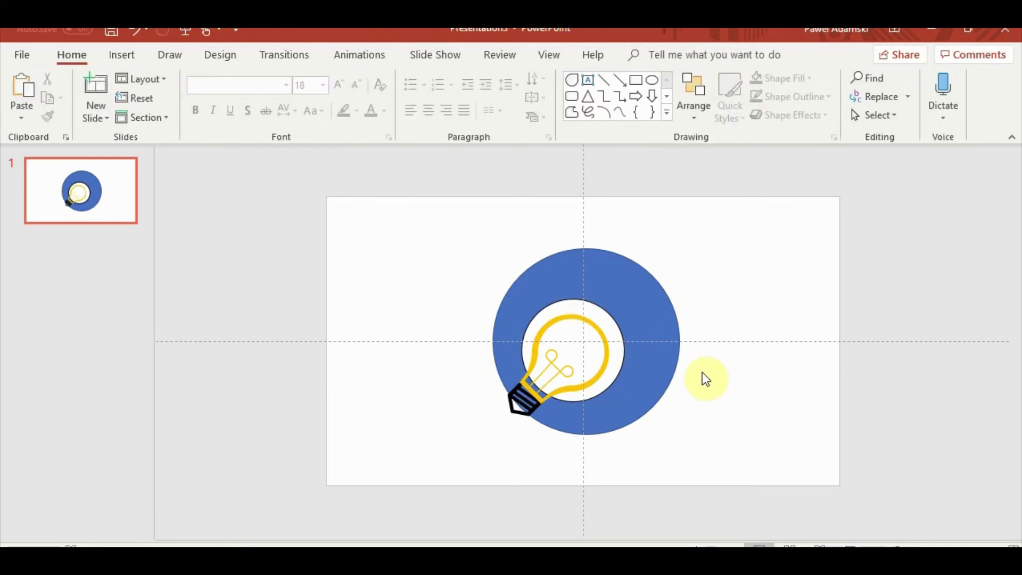
pyautogui.click(652, 367)
pyautogui.keyDown('shift'); pyautogui.click(612, 327); pyautogui.keyUp('shift')
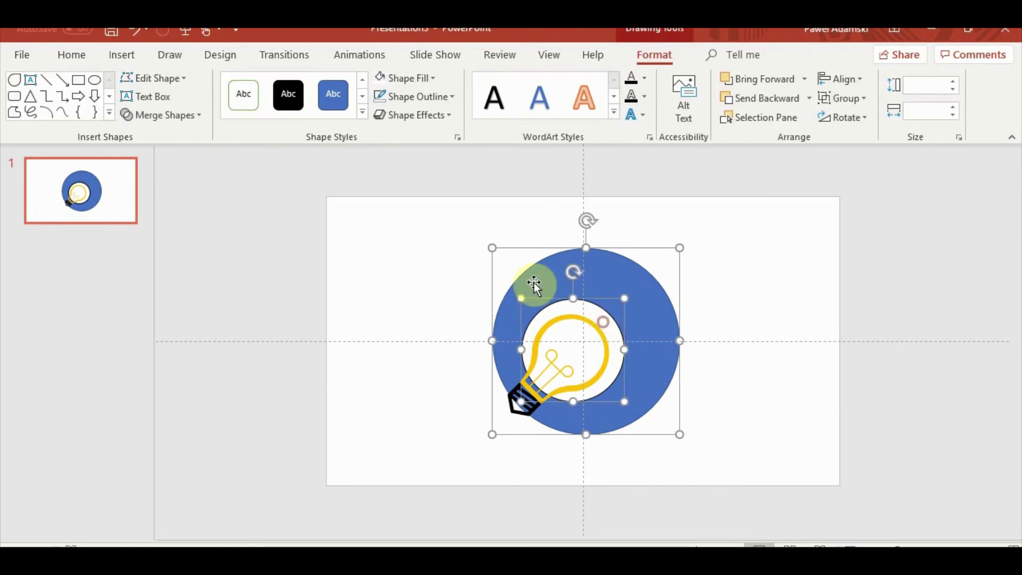
pyautogui.click(185, 116)
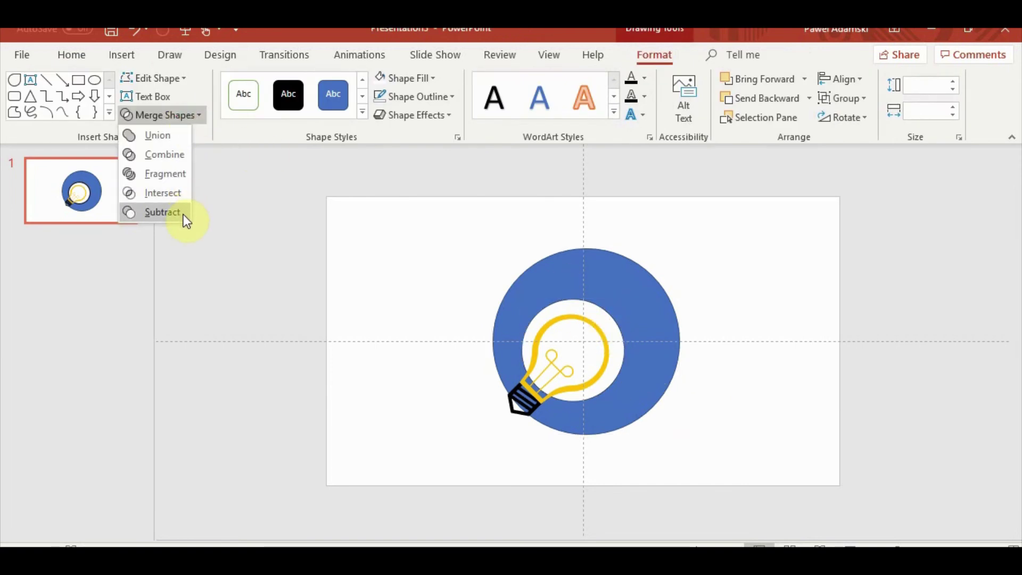
pyautogui.click(183, 214)
pyautogui.click(853, 399)
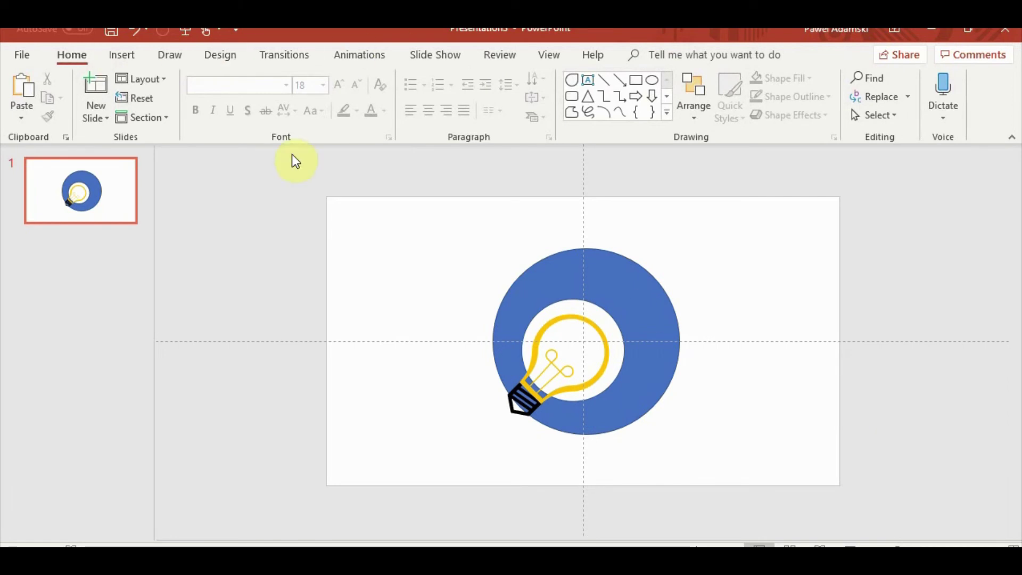
pyautogui.click(594, 332)
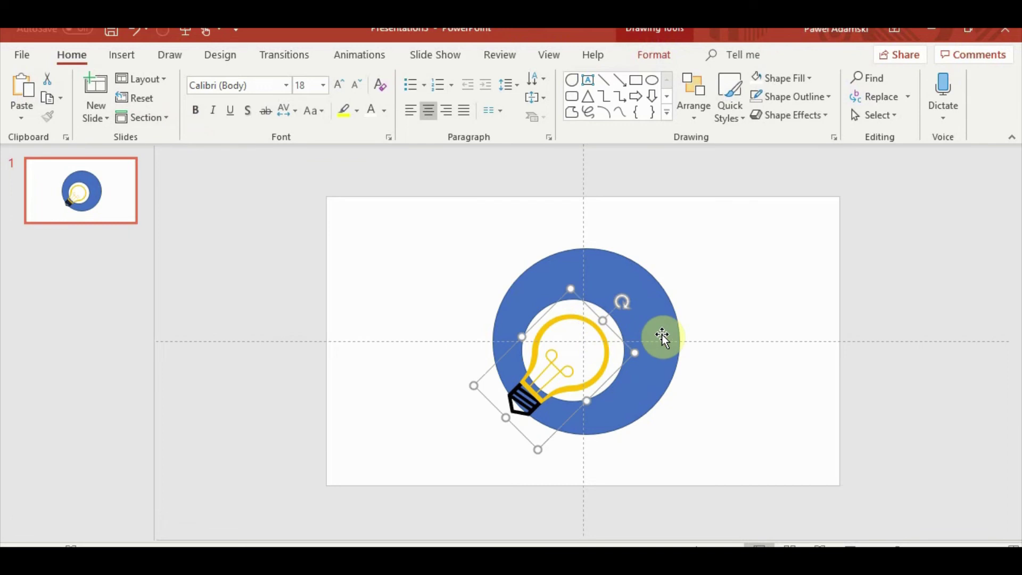
pyautogui.click(379, 263)
# Step: Draw a tall rectangle bar on the ring's vertical centre line and narrow it to 0.28 inches
pyautogui.click(133, 59)
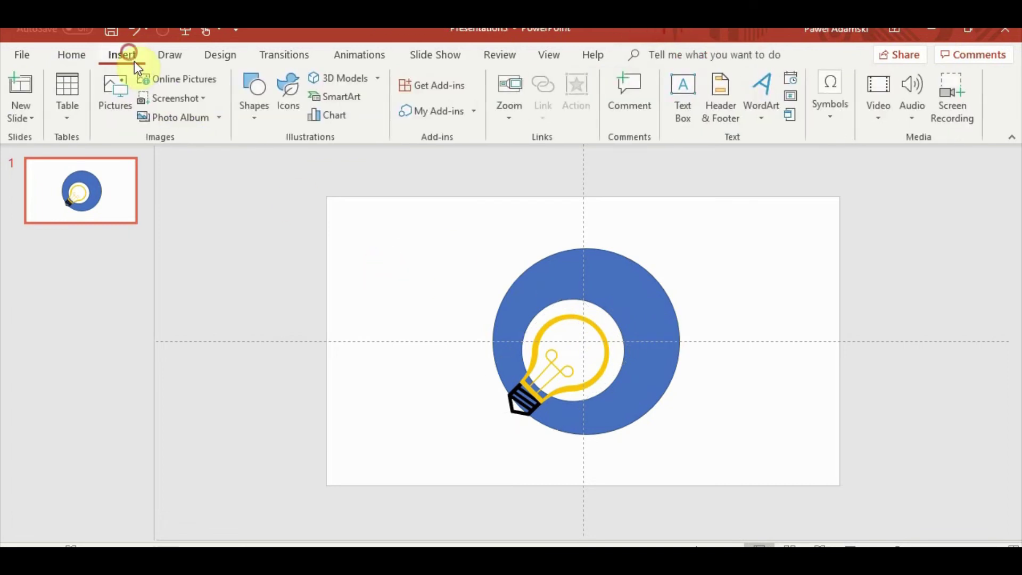
pyautogui.click(254, 127)
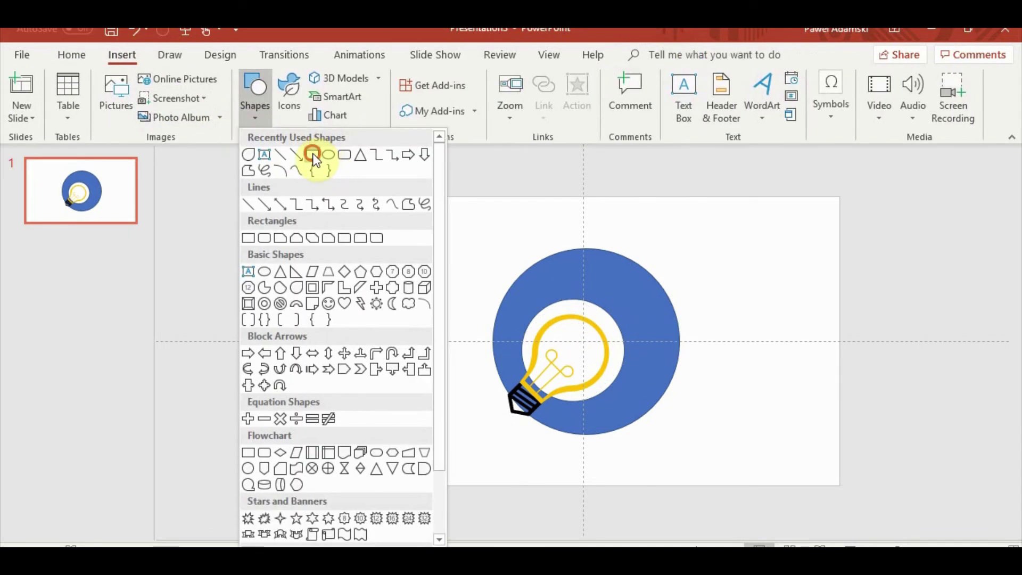
pyautogui.click(313, 155)
pyautogui.moveTo(397, 249); pyautogui.dragTo(416, 429)
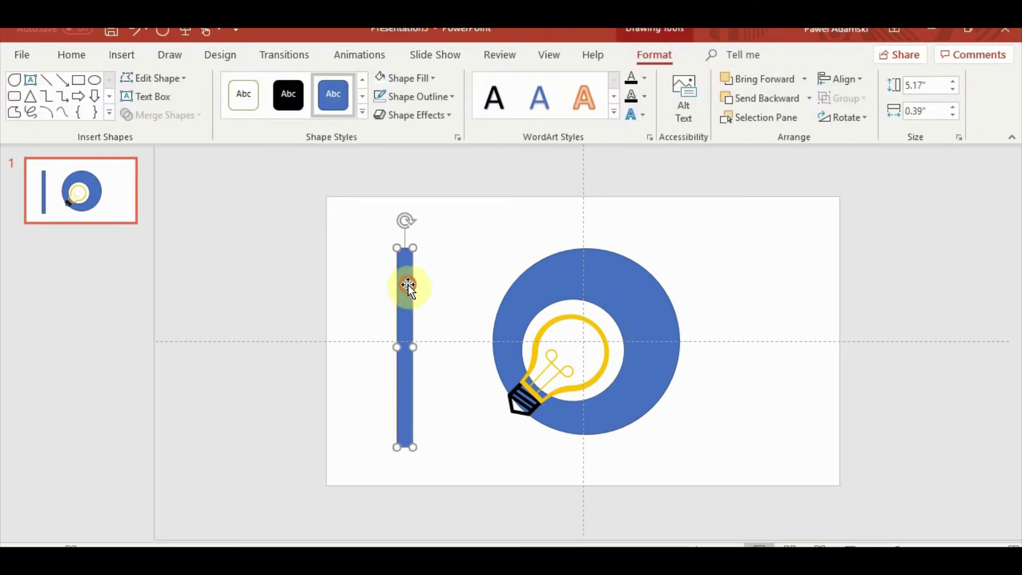
pyautogui.moveTo(408, 285); pyautogui.dragTo(593, 263)
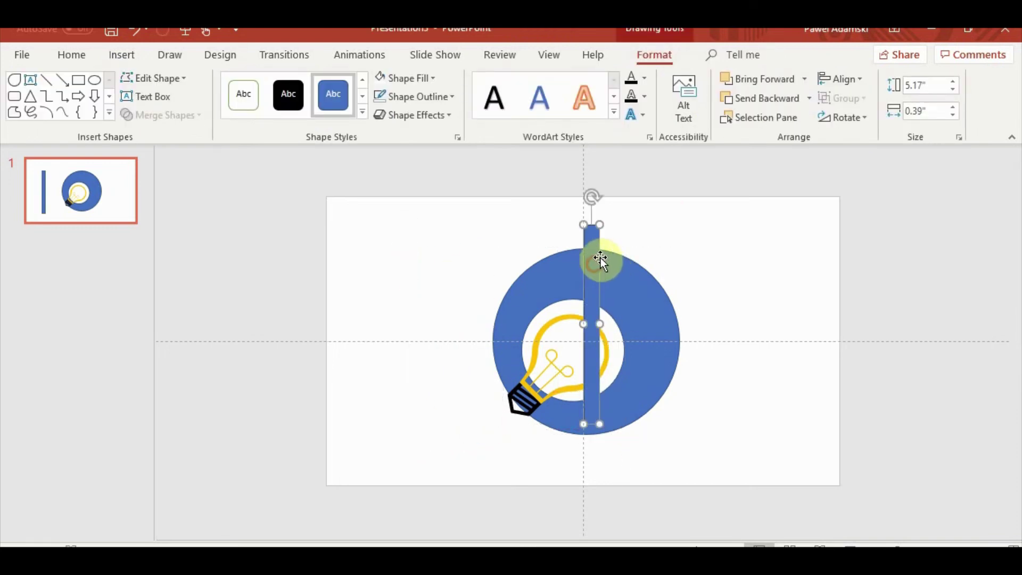
pyautogui.keyDown('ctrl'); pyautogui.scroll(2, 648, 353); pyautogui.keyUp('ctrl')
pyautogui.keyDown('ctrl'); pyautogui.scroll(3, 615, 343); pyautogui.keyUp('ctrl')
pyautogui.moveTo(598, 341); pyautogui.dragTo(590, 342)
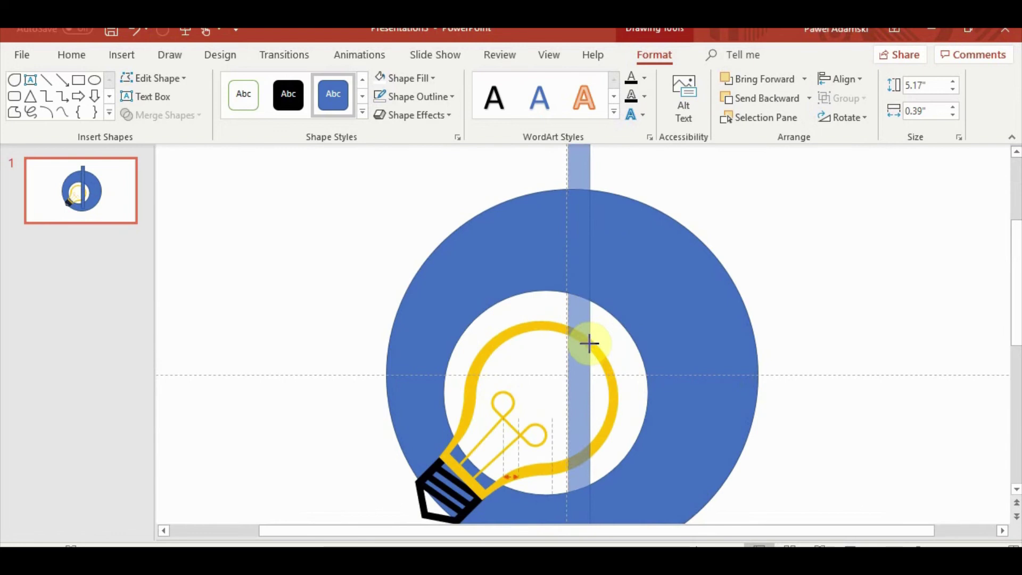
pyautogui.keyDown('ctrl'); pyautogui.scroll(-2, 587, 270); pyautogui.keyUp('ctrl')
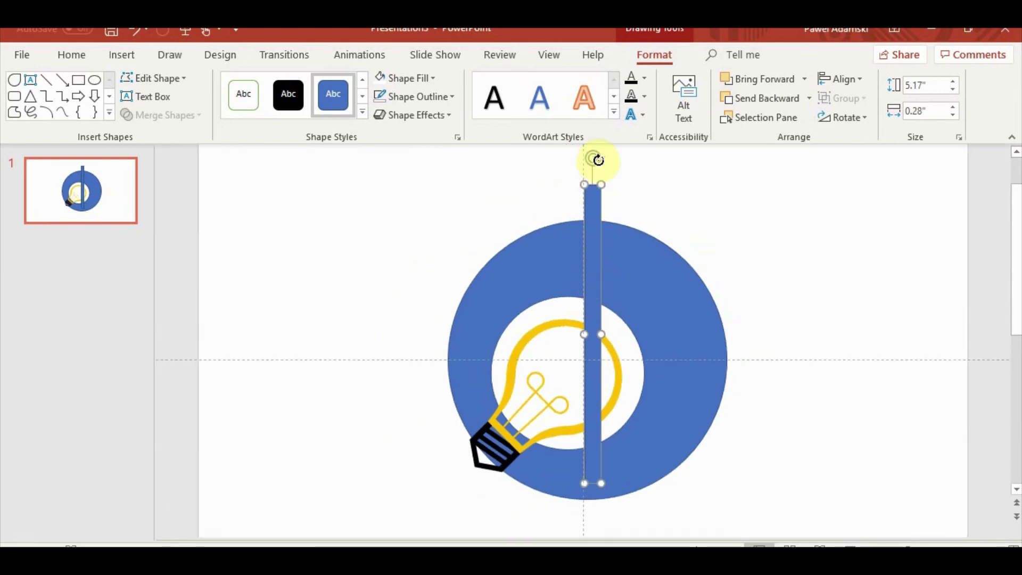
# Step: Rotate the bar diagonally across the ring, lengthen it to 6.19 inches, and drag out a copy
pyautogui.moveTo(595, 157)
pyautogui.mouseDown()
pyautogui.moveTo(692, 257)
pyautogui.moveTo(683, 242)
pyautogui.mouseUp()
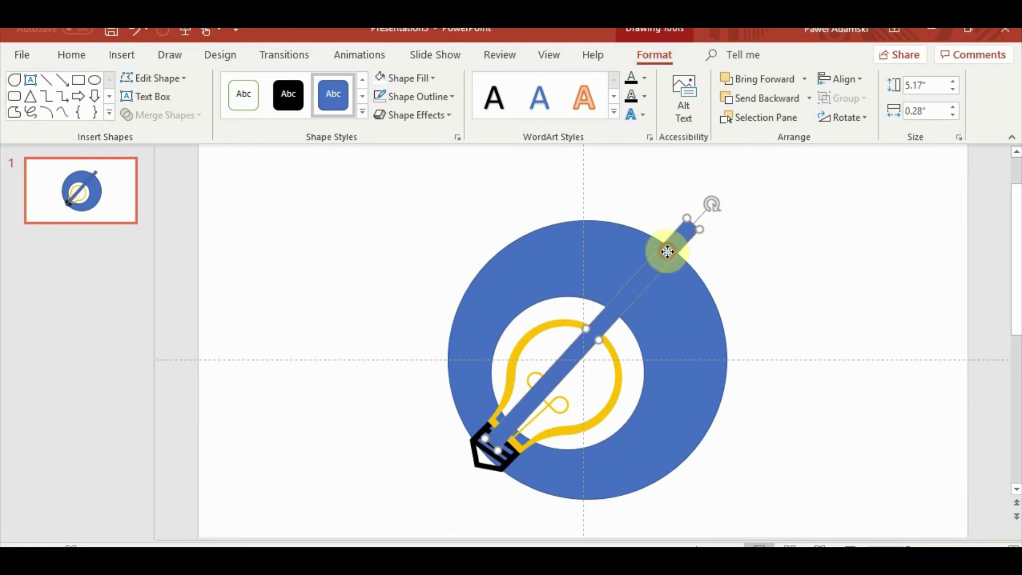
pyautogui.moveTo(667, 252); pyautogui.dragTo(675, 253)
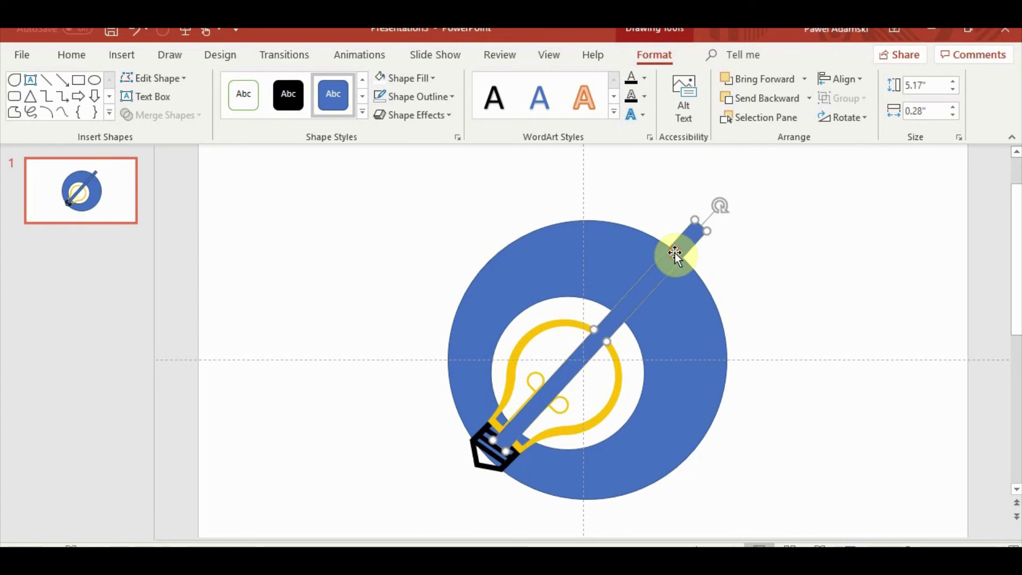
pyautogui.keyDown('ctrl'); pyautogui.scroll(2, 522, 446); pyautogui.keyUp('ctrl')
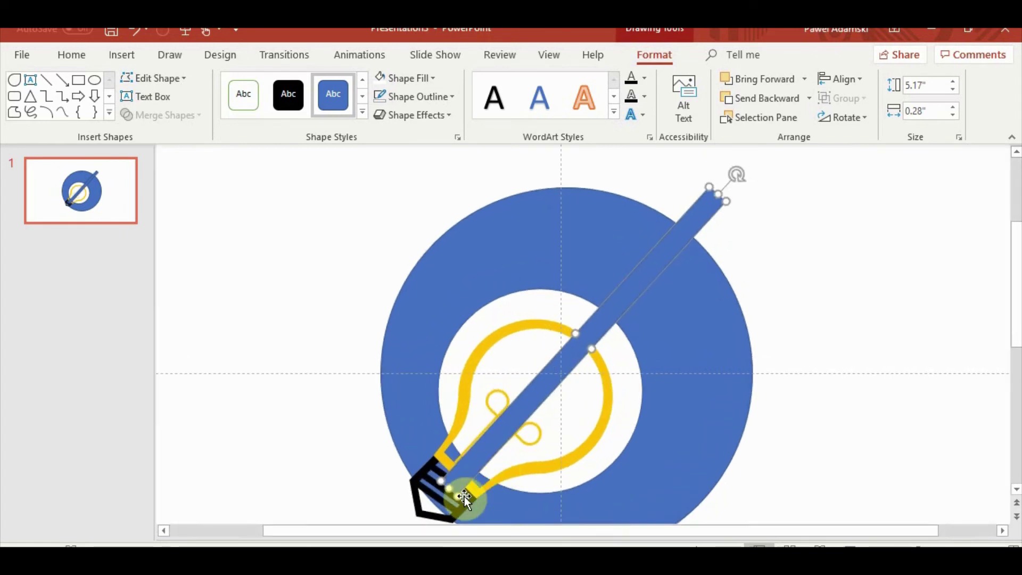
pyautogui.moveTo(447, 489); pyautogui.dragTo(377, 524)
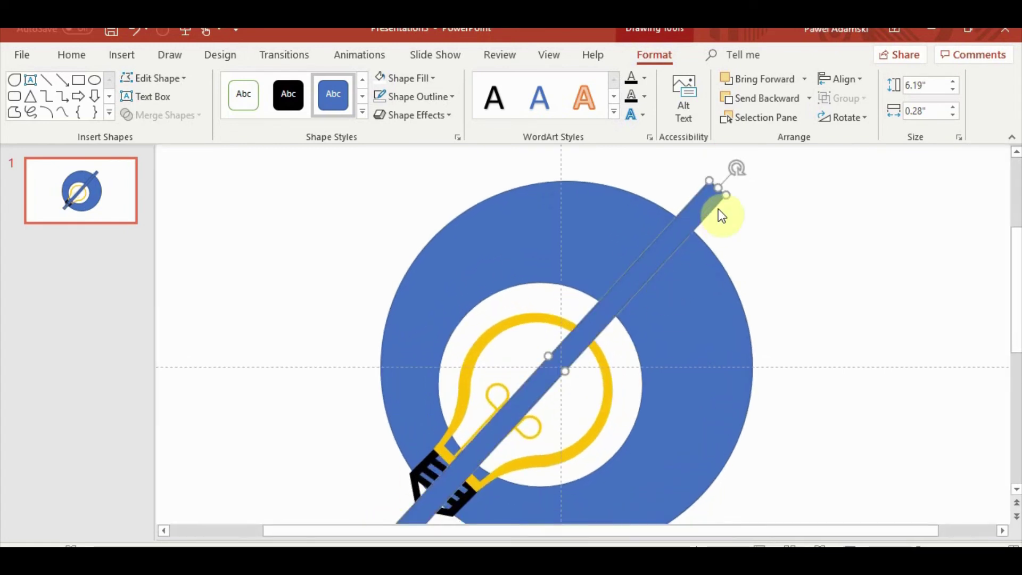
pyautogui.keyDown('ctrl'); pyautogui.scroll(-2, 775, 240); pyautogui.keyUp('ctrl')
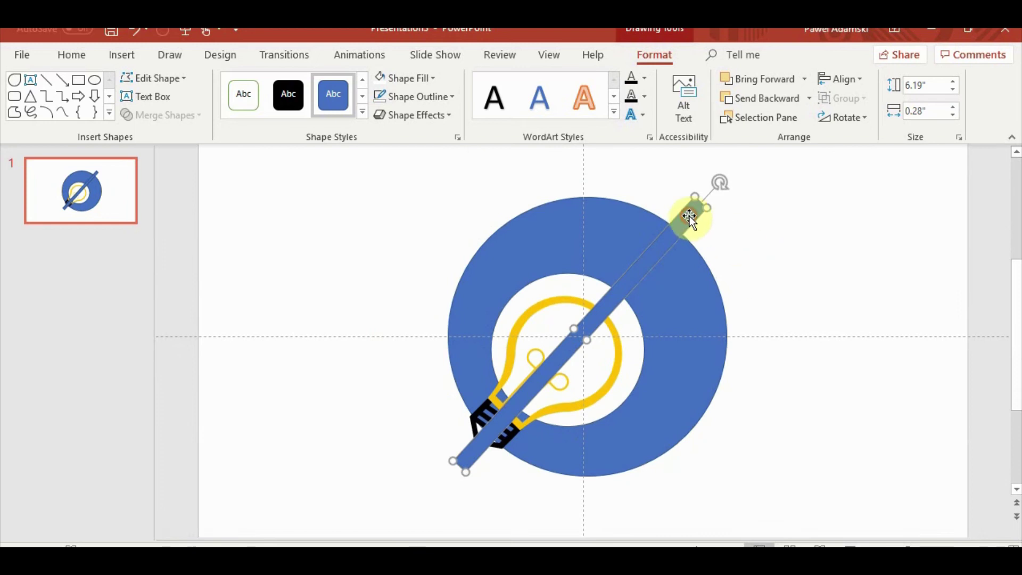
pyautogui.moveTo(689, 216)
pyautogui.keyDown('ctrl'); pyautogui.mouseDown()
pyautogui.moveTo(797, 353)
pyautogui.moveTo(740, 336)
pyautogui.mouseUp(); pyautogui.keyUp('ctrl')
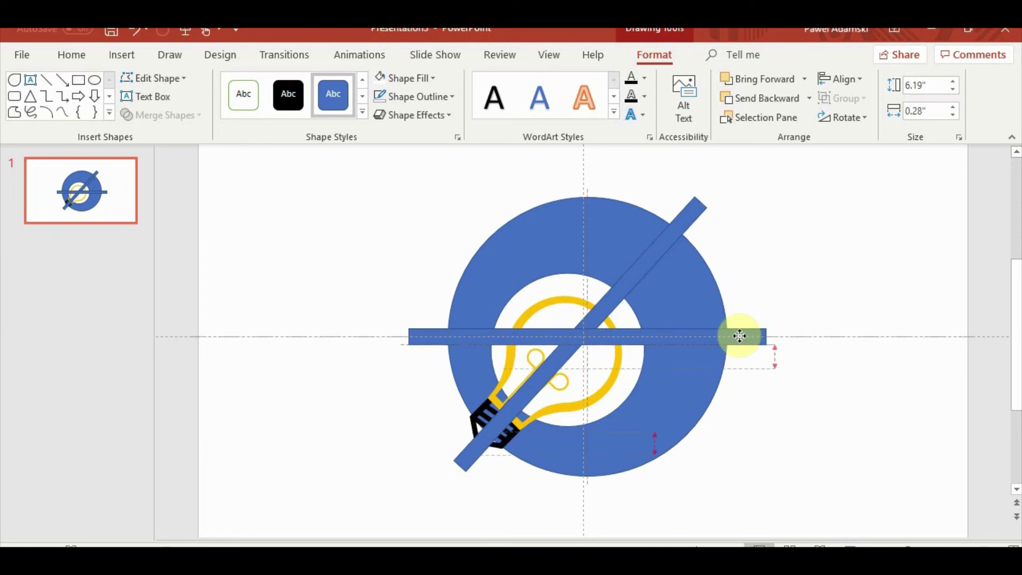
# Step: Centre the horizontal copy, shorten it to 3.35 inches, and copy it as a lower-right spoke
pyautogui.moveTo(740, 336); pyautogui.dragTo(739, 341)
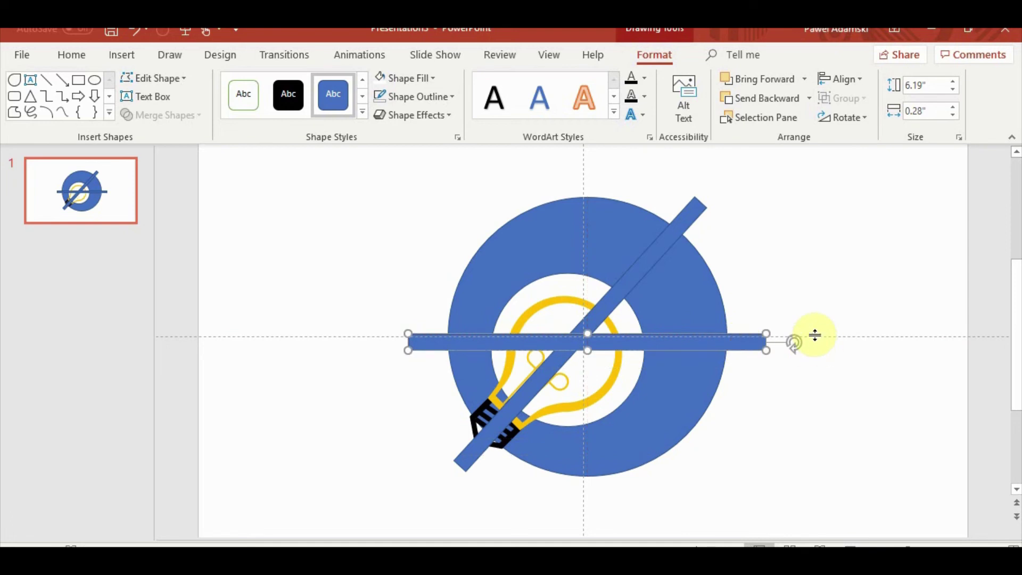
pyautogui.scroll(3, 479, 378)
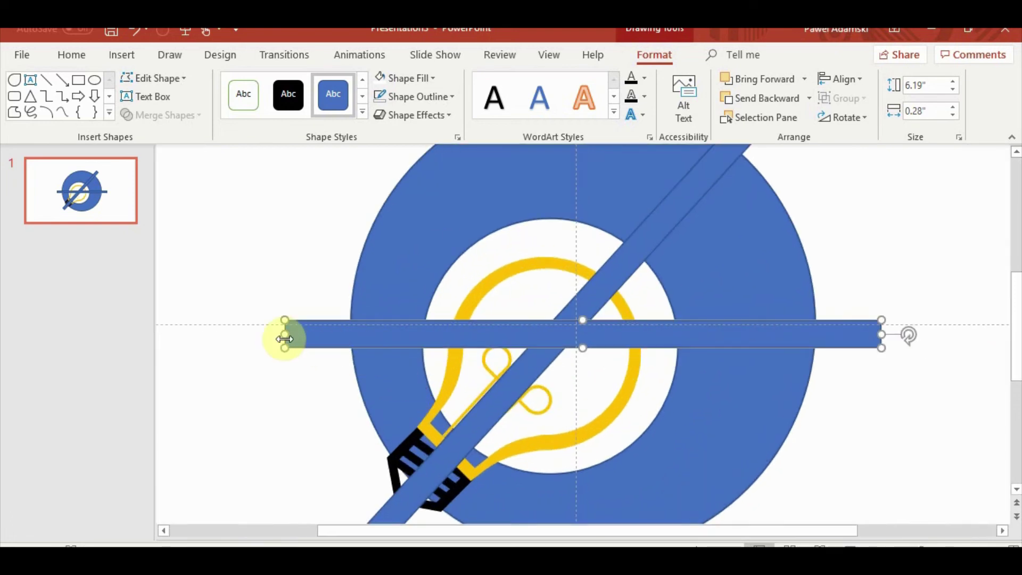
pyautogui.moveTo(284, 335); pyautogui.dragTo(553, 346)
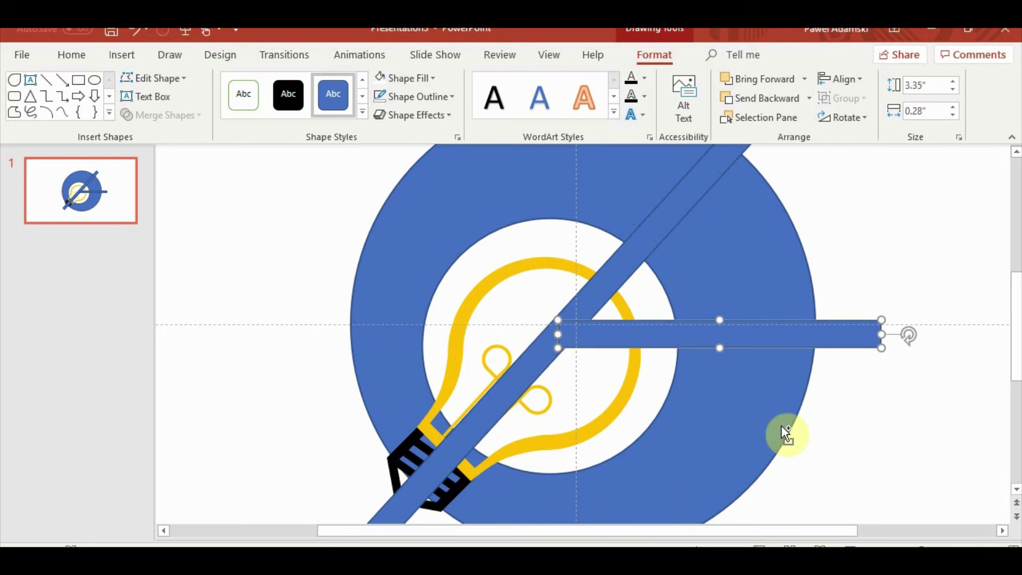
pyautogui.scroll(-3, 785, 429)
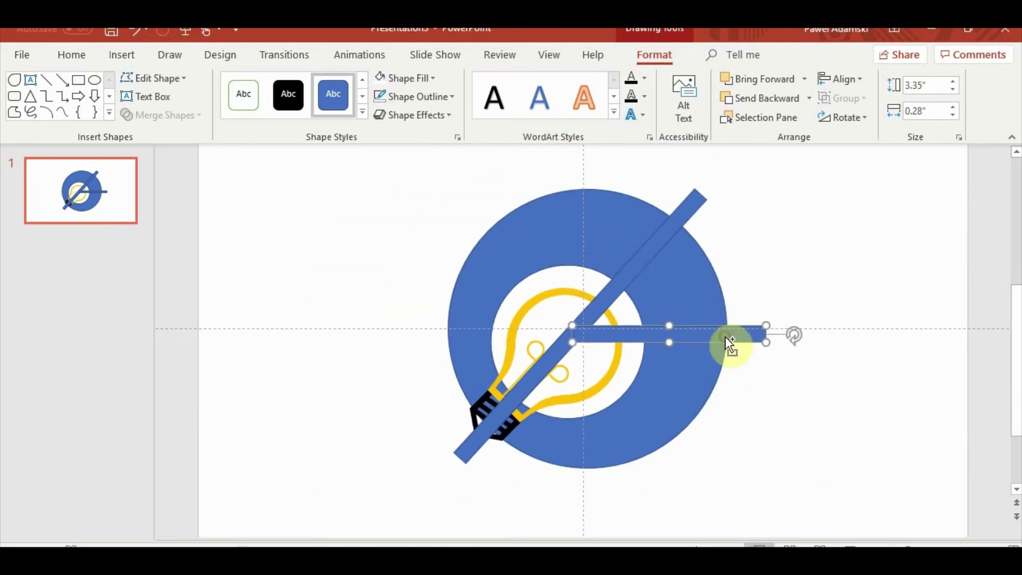
pyautogui.moveTo(725, 336)
pyautogui.mouseDown()
pyautogui.moveTo(720, 455)
pyautogui.moveTo(632, 495)
pyautogui.moveTo(639, 460)
pyautogui.mouseUp()
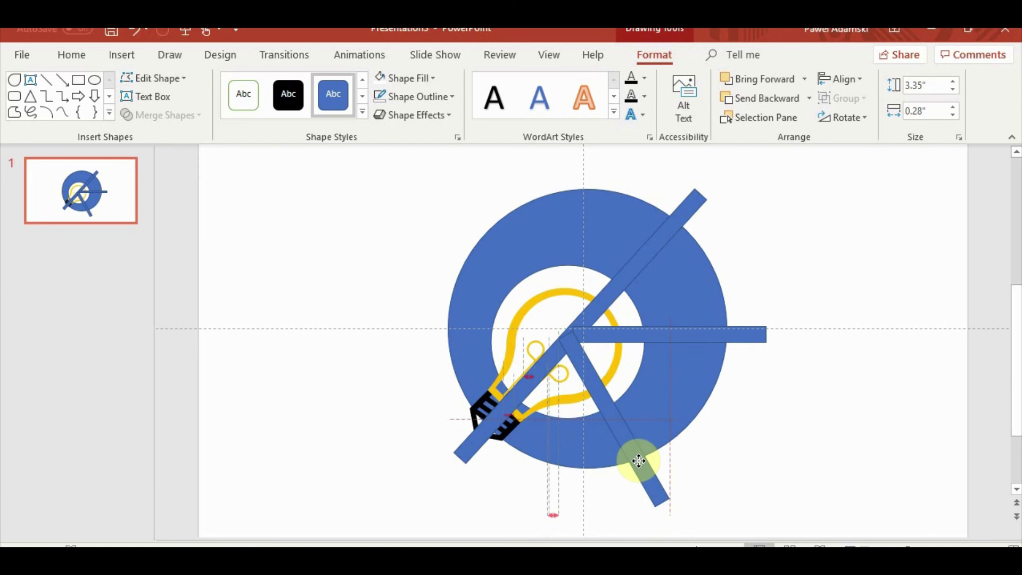
pyautogui.moveTo(638, 460); pyautogui.dragTo(639, 461)
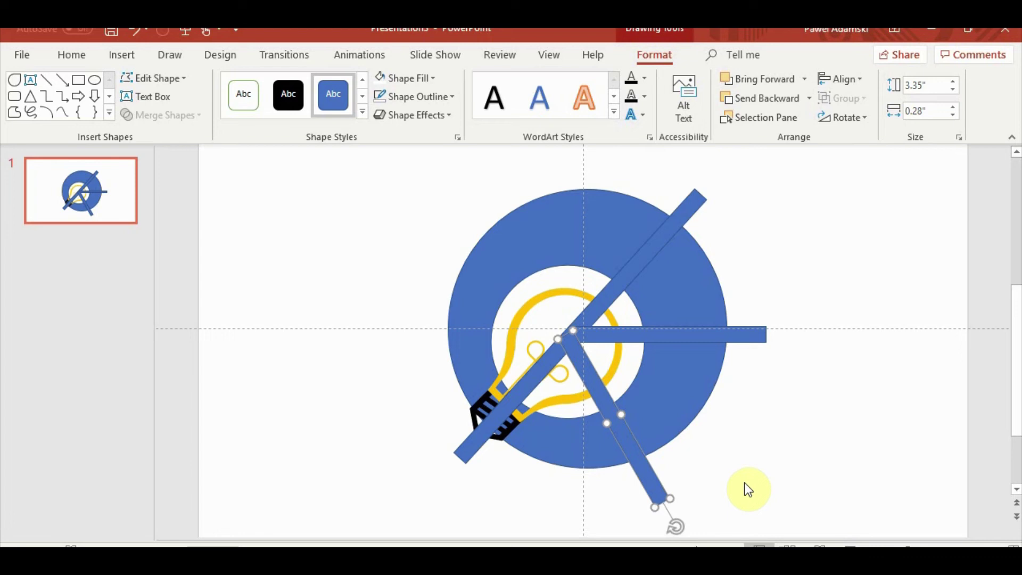
# Step: Add another spoke copy rotated near vertical through the ring's centre
pyautogui.hotkey('ctrl', 'v')
pyautogui.moveTo(618, 454)
pyautogui.mouseDown()
pyautogui.moveTo(633, 325)
pyautogui.moveTo(554, 302)
pyautogui.mouseUp()
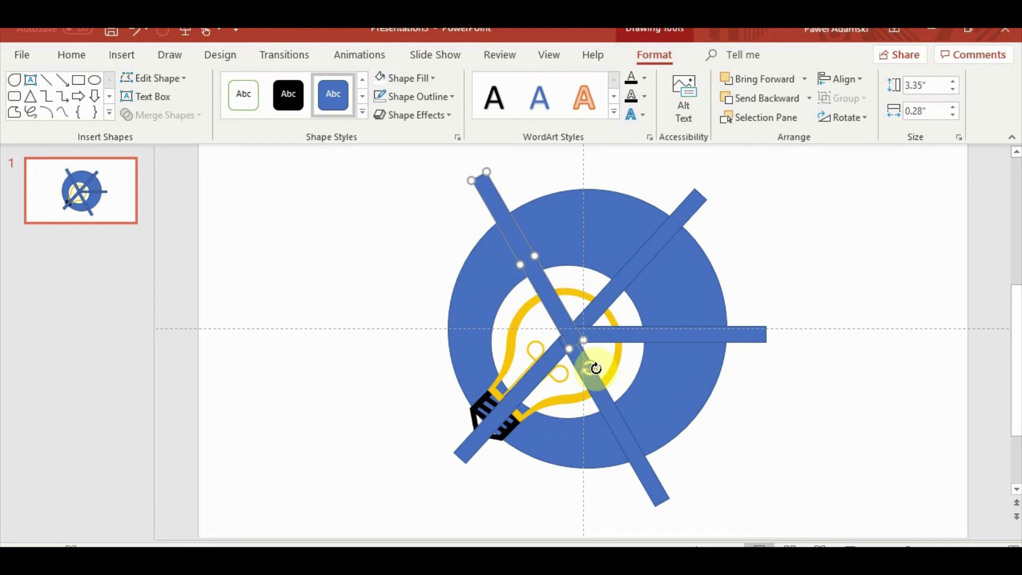
pyautogui.moveTo(595, 368); pyautogui.dragTo(564, 366)
pyautogui.moveTo(542, 294); pyautogui.dragTo(554, 295)
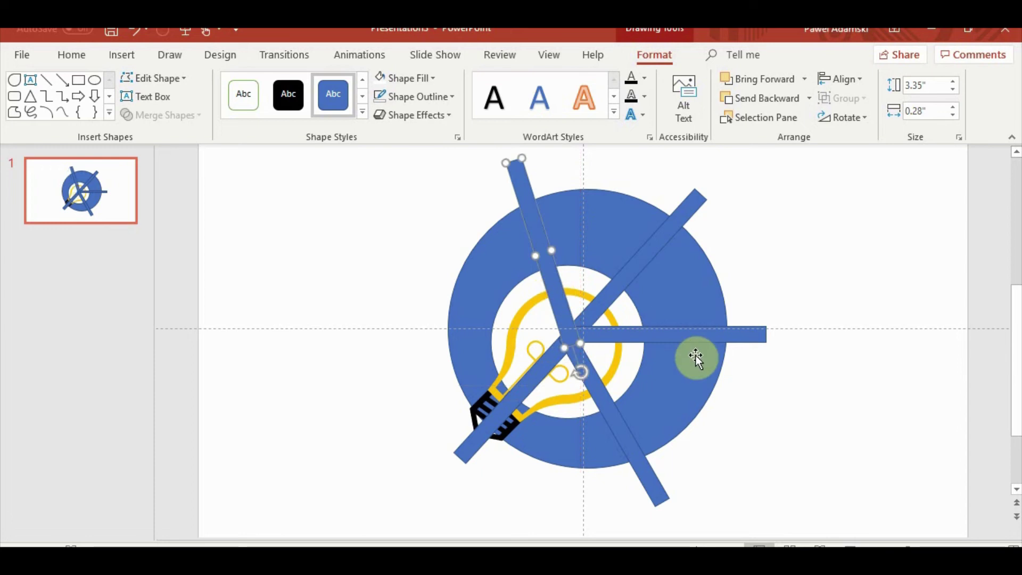
pyautogui.hotkey('ctrl', 'v')
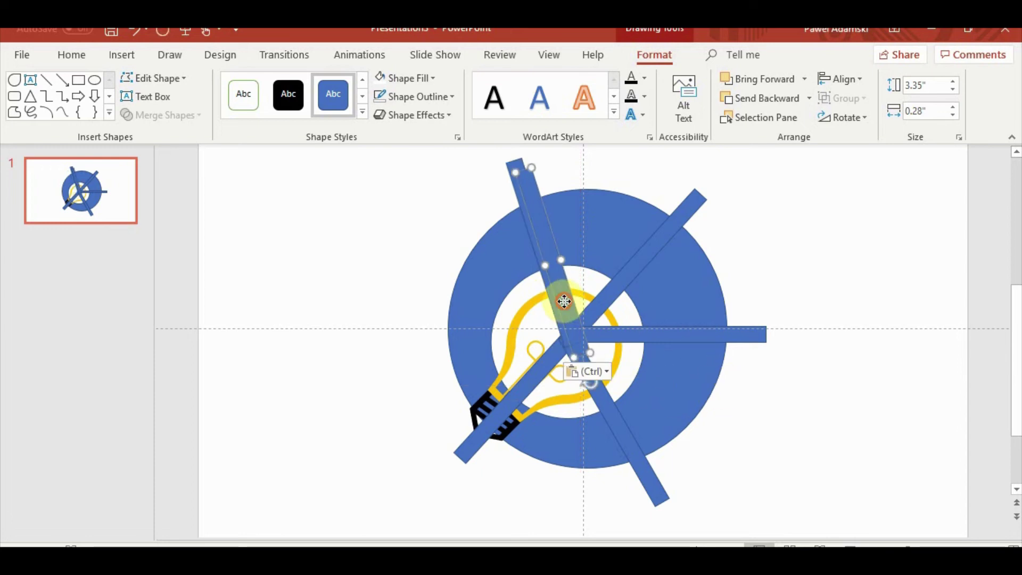
# Step: Angle the new duplicate toward the upper left through the centre, and set the lower-right spoke to 45°
pyautogui.moveTo(556, 373)
pyautogui.mouseDown()
pyautogui.moveTo(605, 346)
pyautogui.moveTo(605, 331)
pyautogui.mouseUp()
pyautogui.moveTo(583, 297)
pyautogui.mouseDown()
pyautogui.moveTo(561, 333)
pyautogui.moveTo(608, 336)
pyautogui.moveTo(570, 336)
pyautogui.mouseUp()
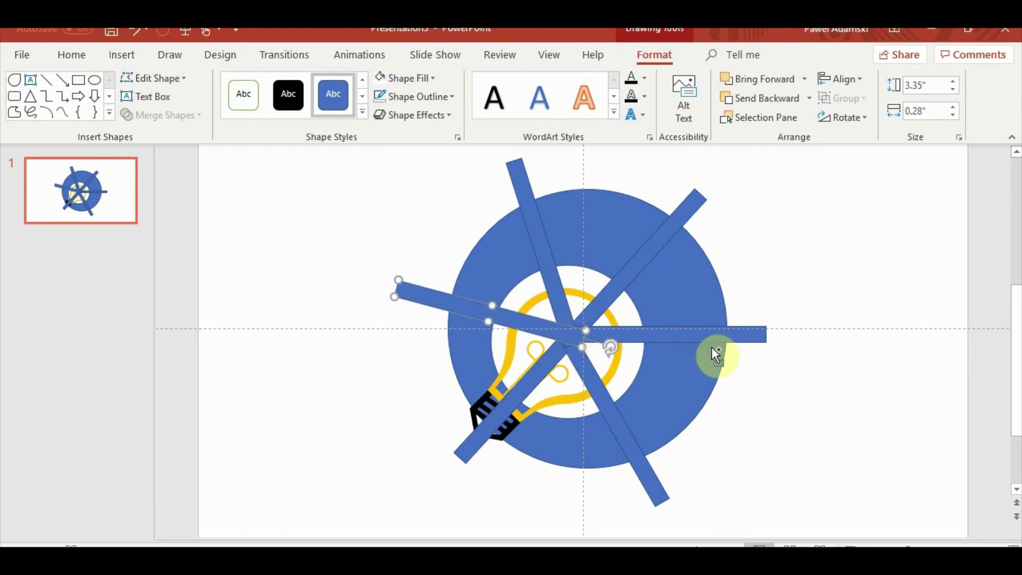
pyautogui.click(631, 433)
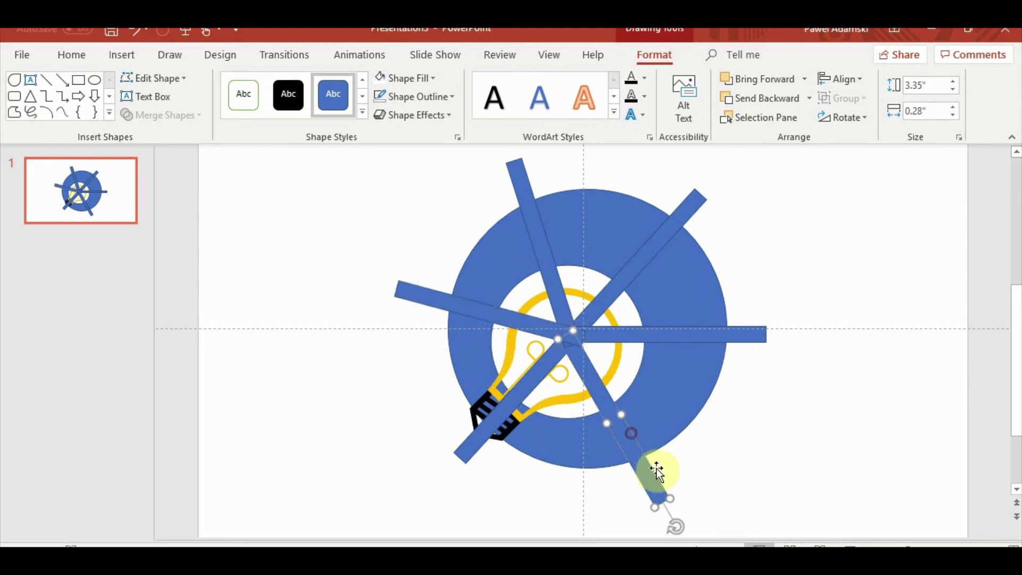
pyautogui.moveTo(678, 522); pyautogui.dragTo(711, 512)
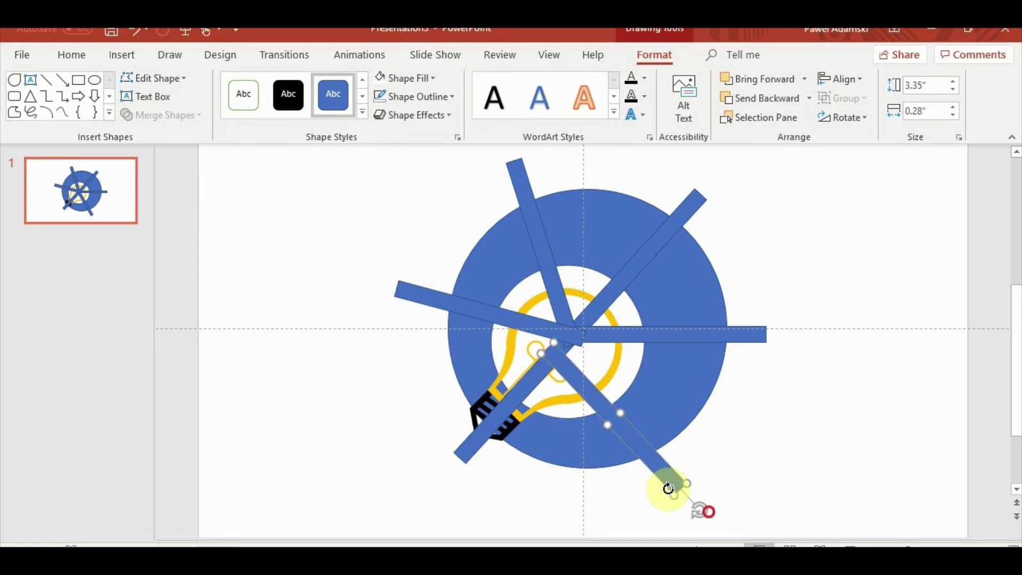
pyautogui.moveTo(653, 459); pyautogui.dragTo(670, 438)
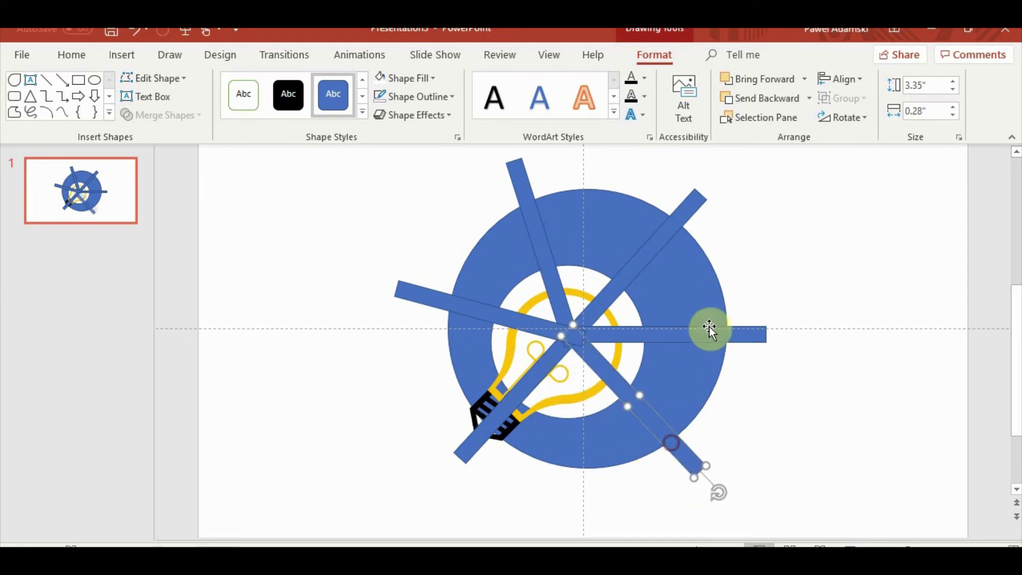
# Step: Fine-tune the horizontal spoke, the long diagonal bar, and the top spoke to cross the centre
pyautogui.click(723, 334)
pyautogui.moveTo(794, 331); pyautogui.dragTo(789, 331)
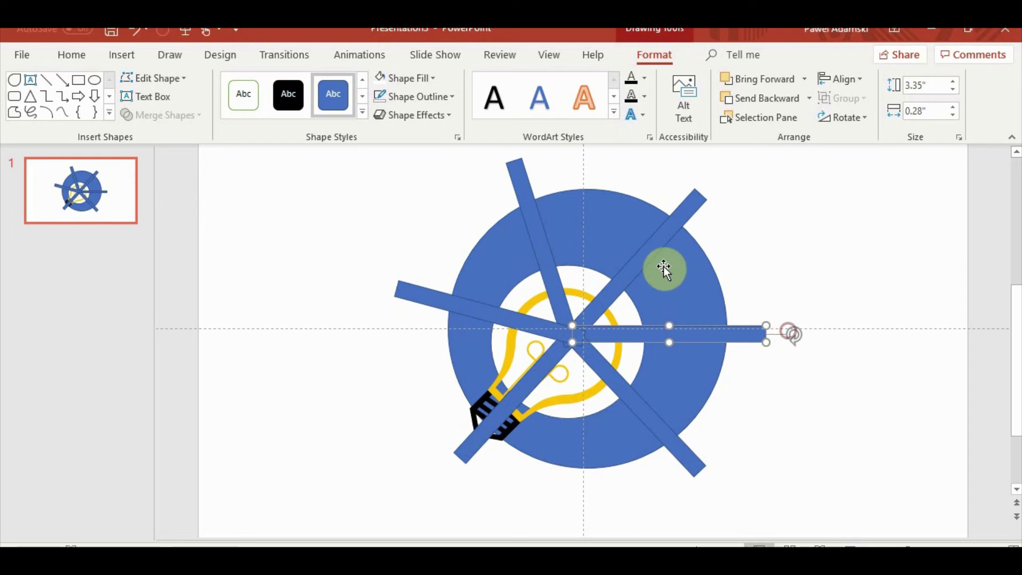
pyautogui.click(647, 256)
pyautogui.moveTo(719, 175); pyautogui.dragTo(707, 167)
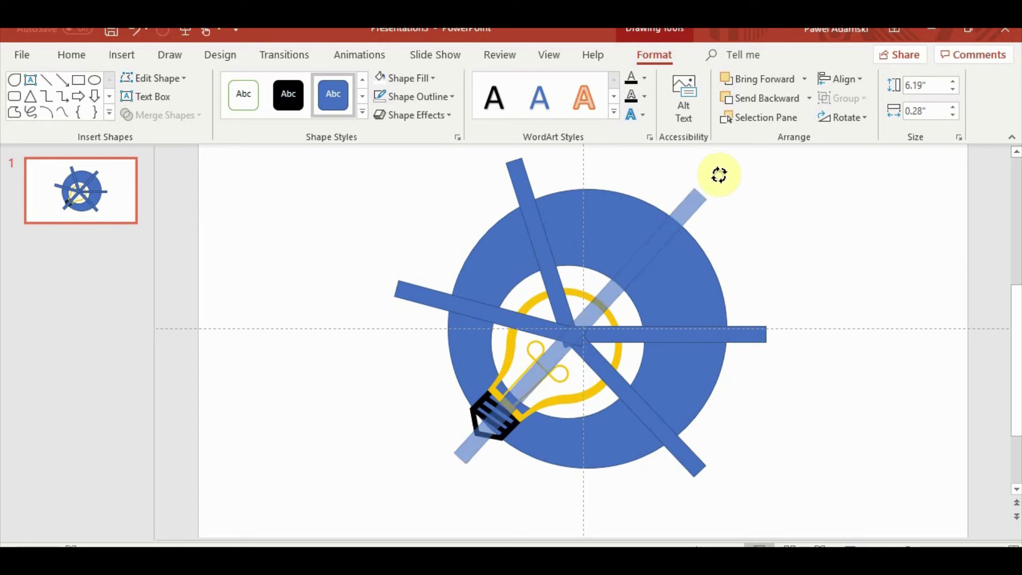
pyautogui.moveTo(633, 257); pyautogui.dragTo(630, 255)
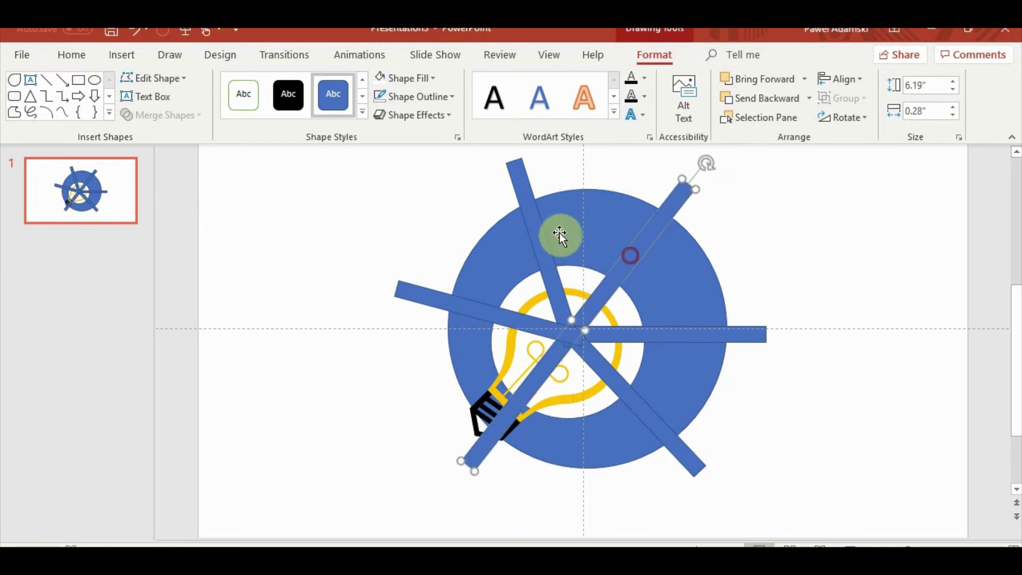
pyautogui.click(531, 223)
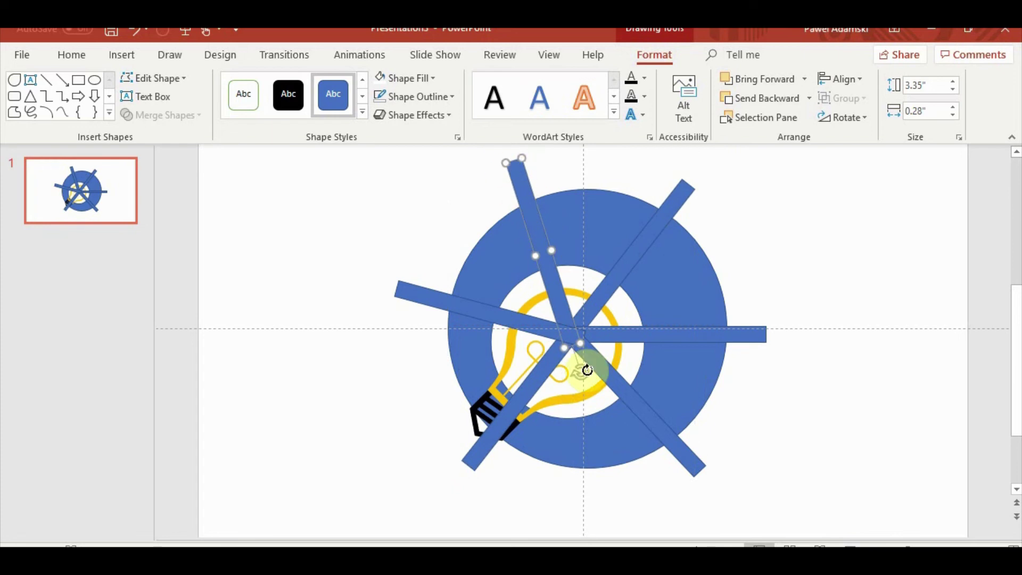
pyautogui.moveTo(585, 375); pyautogui.dragTo(591, 367)
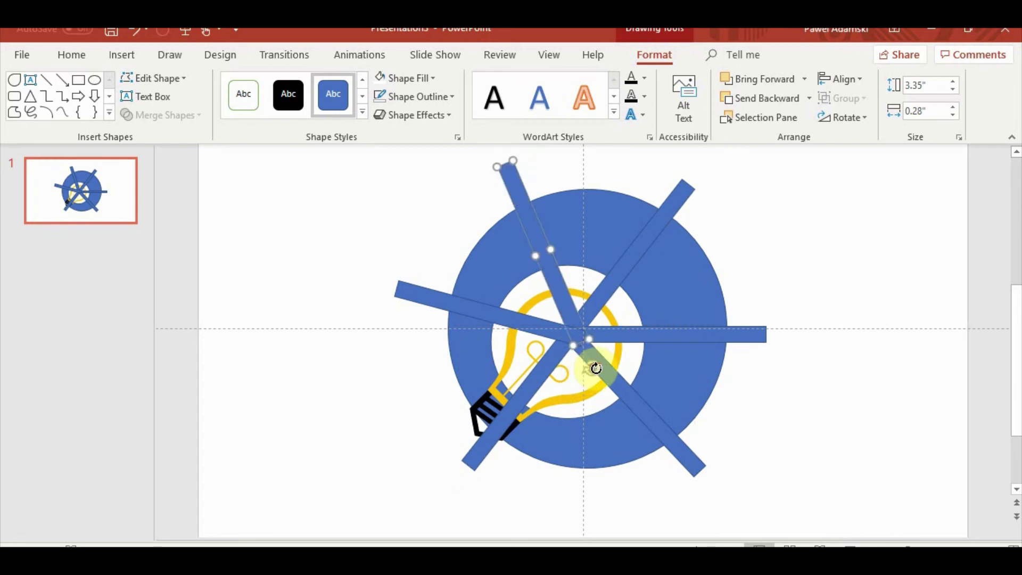
# Step: Adjust the left spoke's angle, revert unwanted tweaks, and deselect the spokes
pyautogui.click(505, 319)
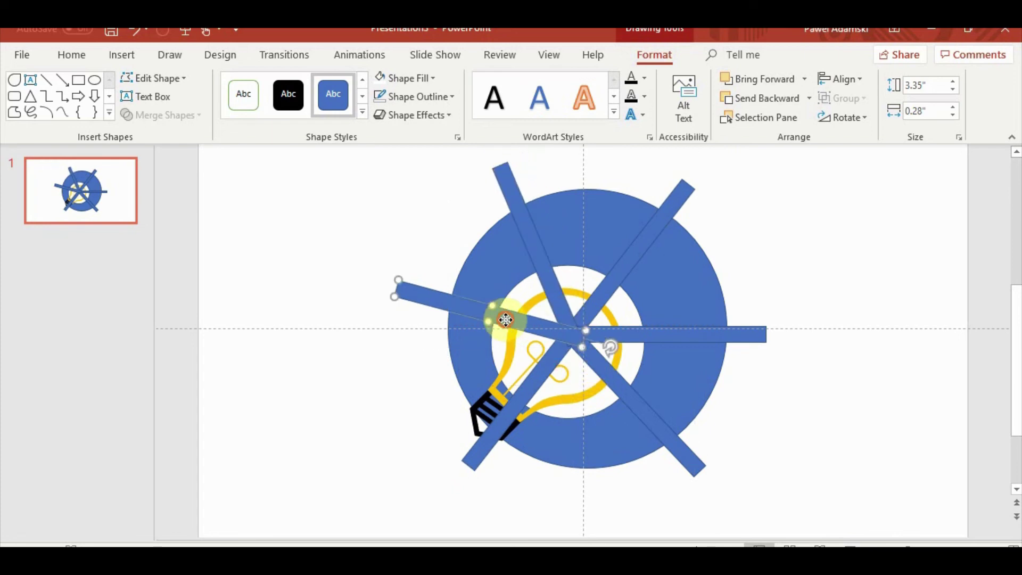
pyautogui.moveTo(617, 349)
pyautogui.mouseDown()
pyautogui.moveTo(579, 318)
pyautogui.moveTo(569, 338)
pyautogui.moveTo(608, 321)
pyautogui.moveTo(567, 336)
pyautogui.moveTo(596, 320)
pyautogui.mouseUp()
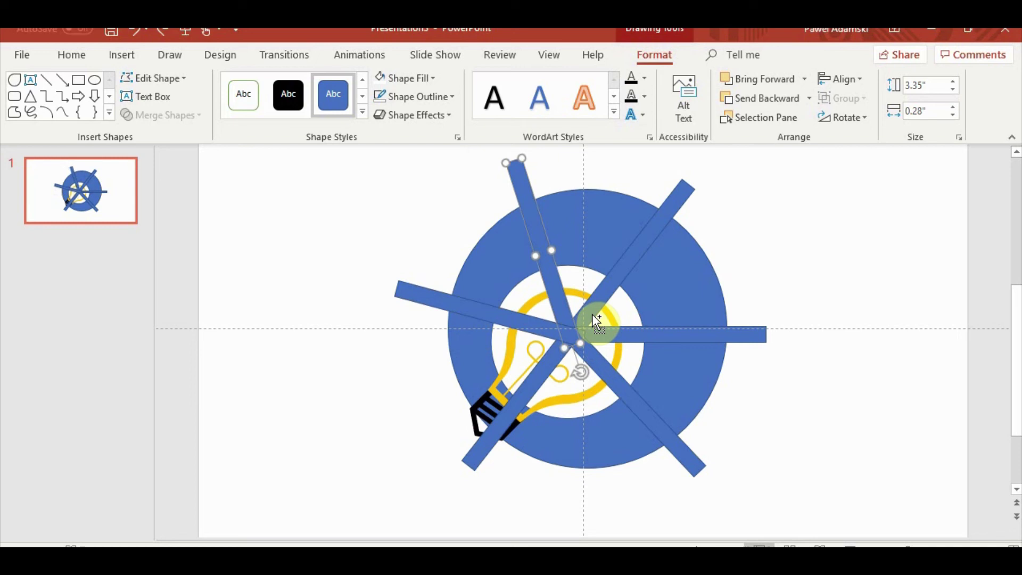
pyautogui.click(592, 314)
pyautogui.press('Tab')
pyautogui.press('Tab')
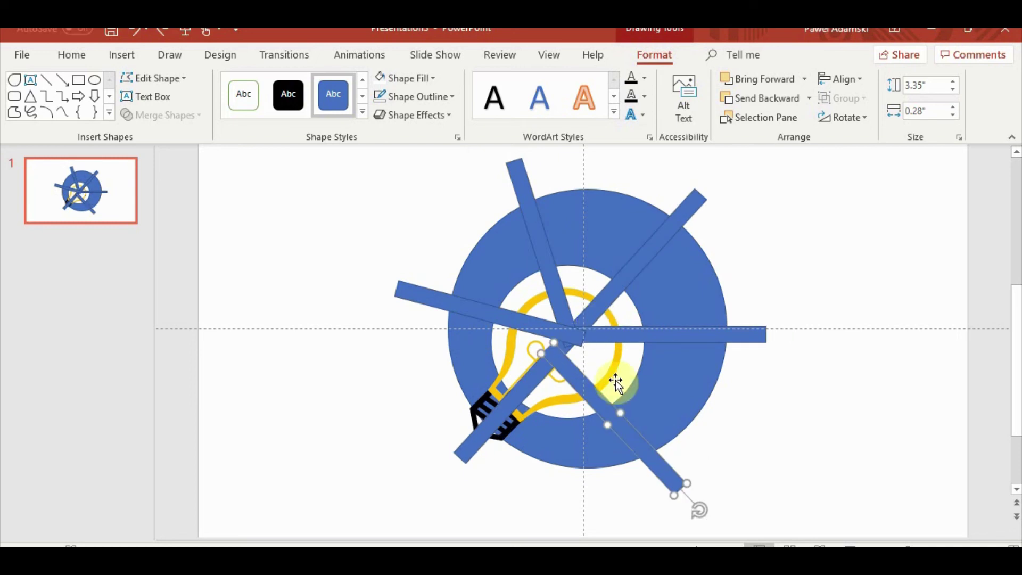
pyautogui.moveTo(615, 380); pyautogui.dragTo(616, 363)
pyautogui.click(814, 410)
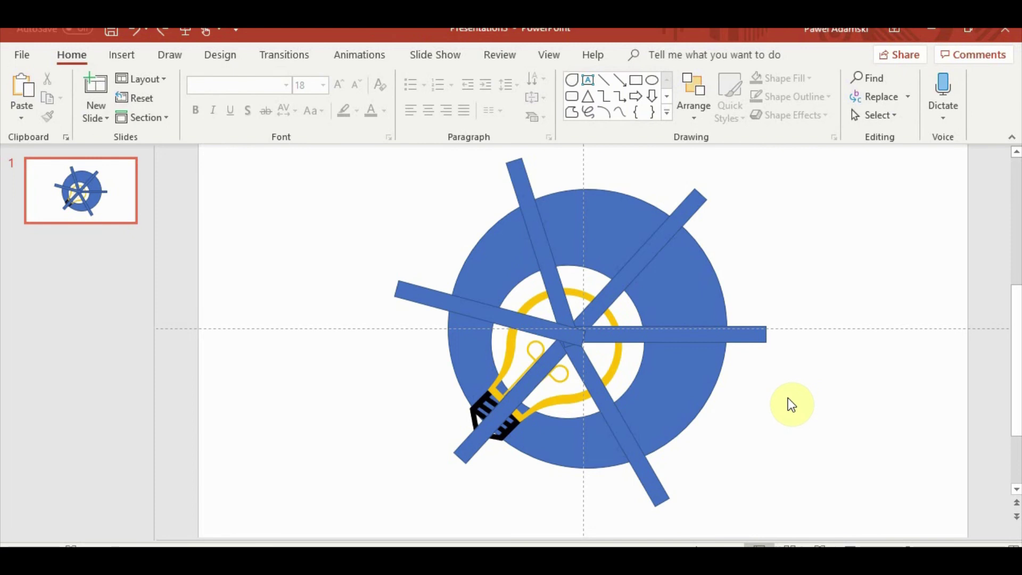
# Step: Select the ring and all five bars and apply Merge Shapes > Fragment
pyautogui.click(470, 353)
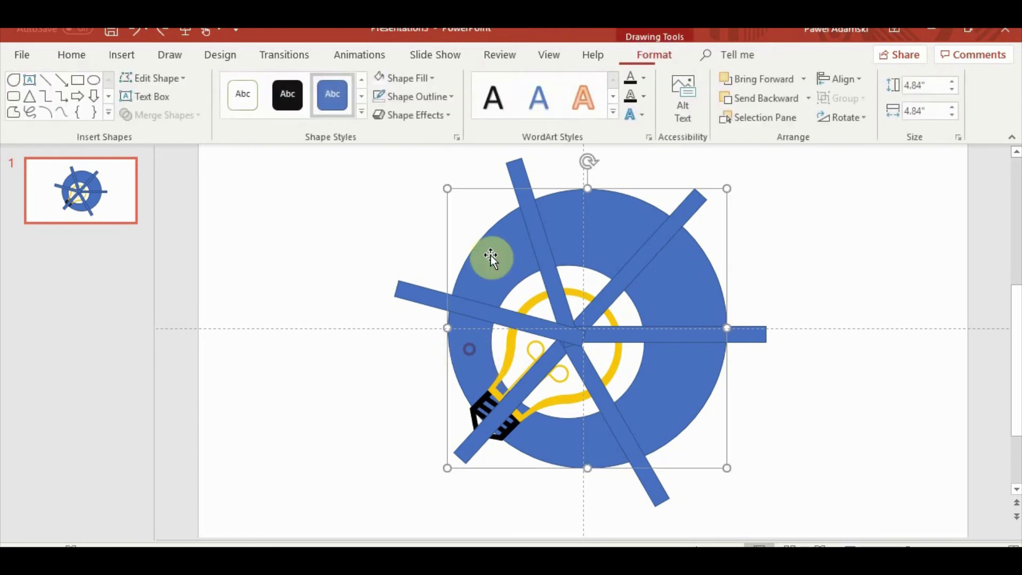
pyautogui.keyDown('shift'); pyautogui.click(419, 295); pyautogui.keyUp('shift')
pyautogui.keyDown('shift'); pyautogui.click(508, 169); pyautogui.keyUp('shift')
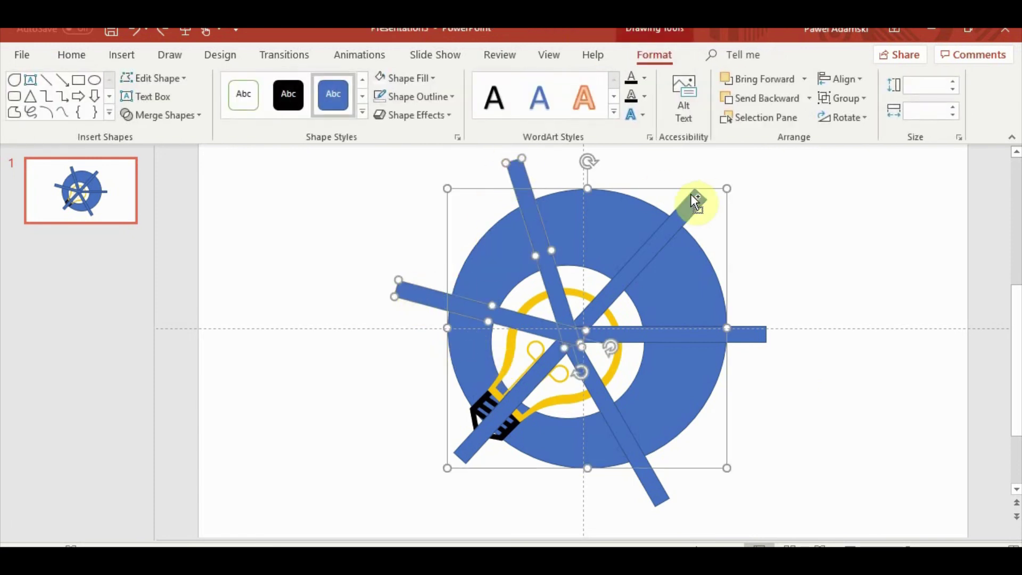
pyautogui.keyDown('shift'); pyautogui.click(687, 211); pyautogui.keyUp('shift')
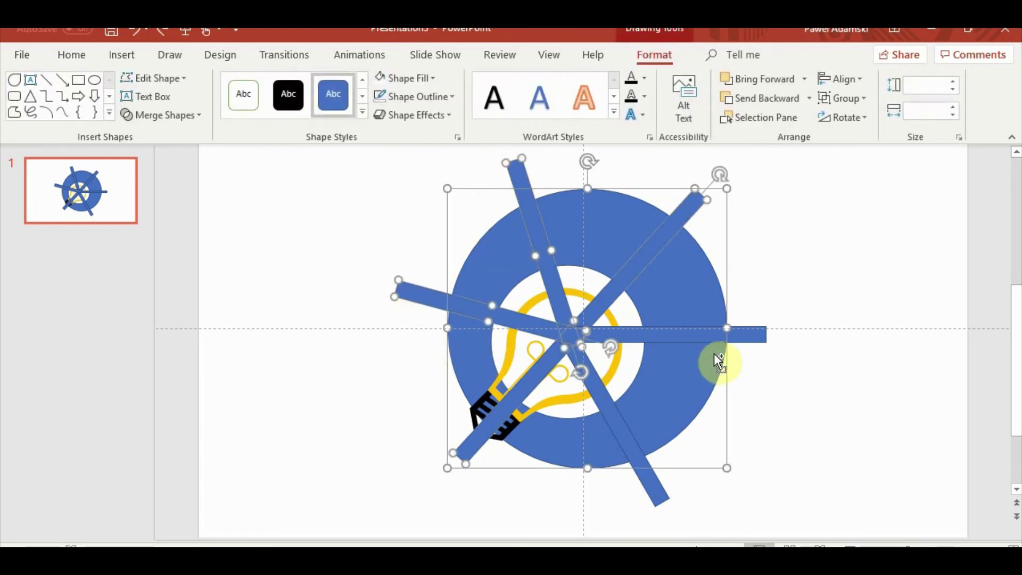
pyautogui.keyDown('shift'); pyautogui.click(688, 336); pyautogui.keyUp('shift')
pyautogui.keyDown('shift'); pyautogui.click(619, 433); pyautogui.keyUp('shift')
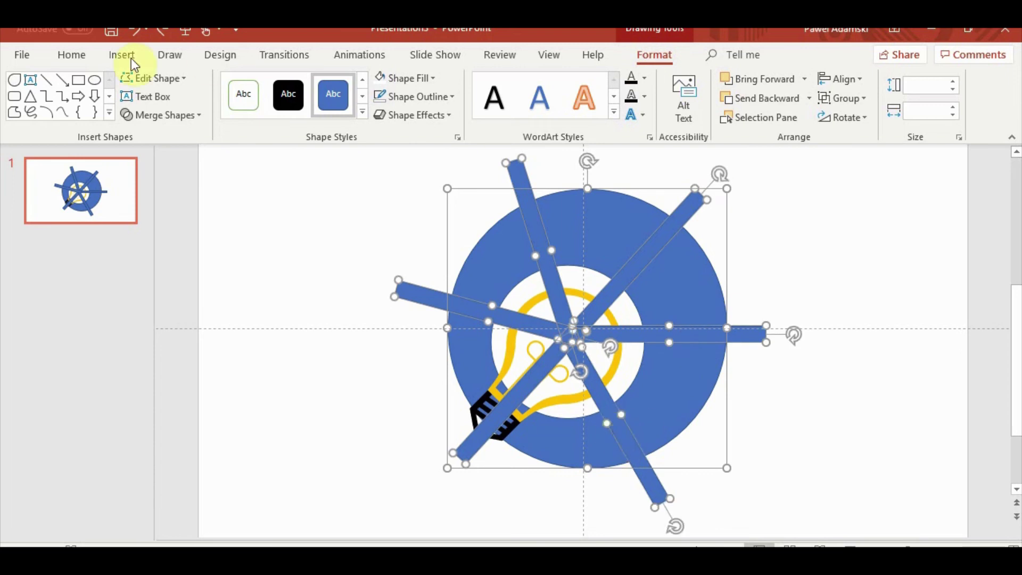
pyautogui.click(161, 115)
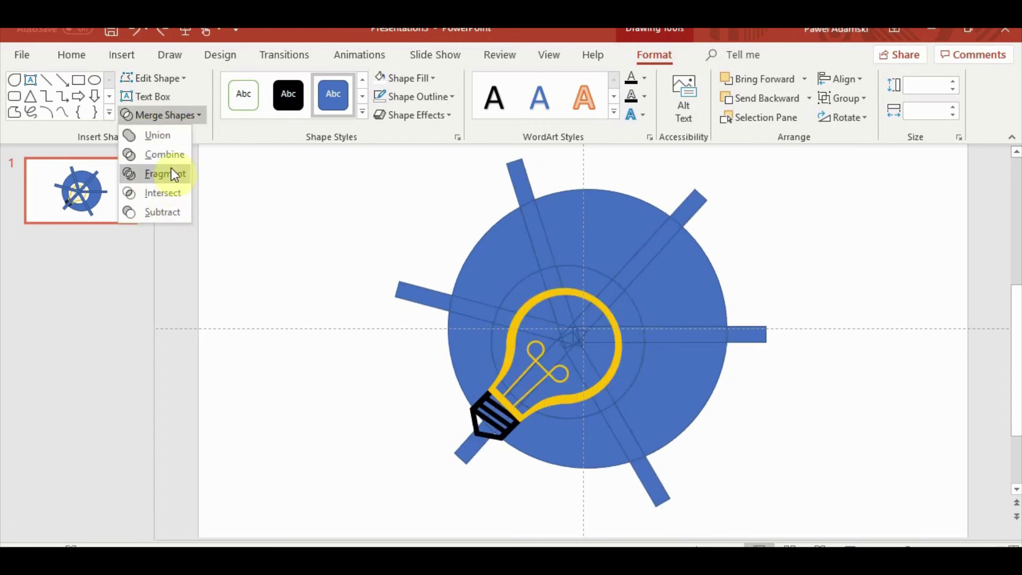
pyautogui.click(171, 171)
pyautogui.click(886, 349)
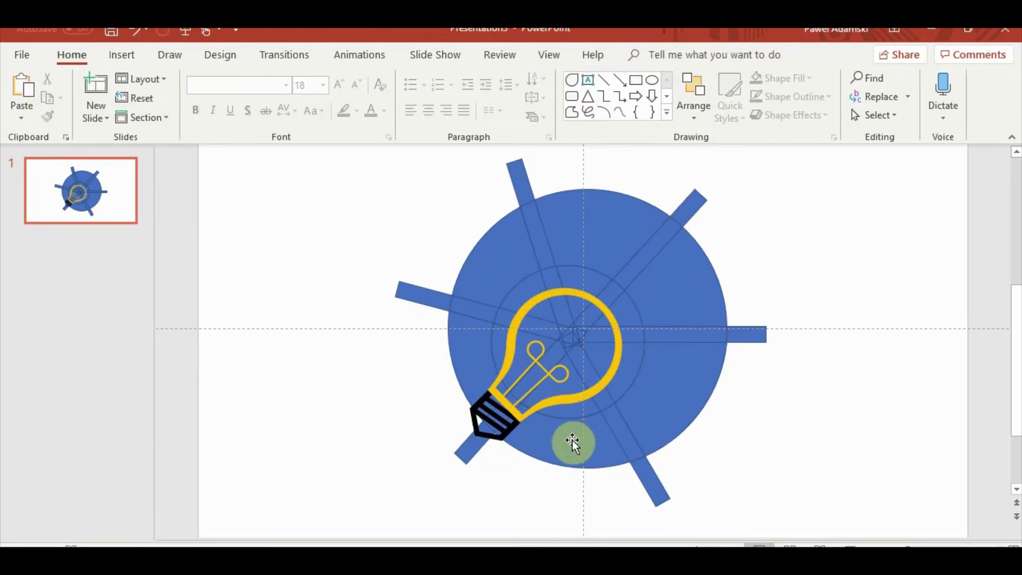
# Step: Move the light bulb to the slide's left side and select the outer arm fragments
pyautogui.moveTo(512, 422); pyautogui.dragTo(277, 427)
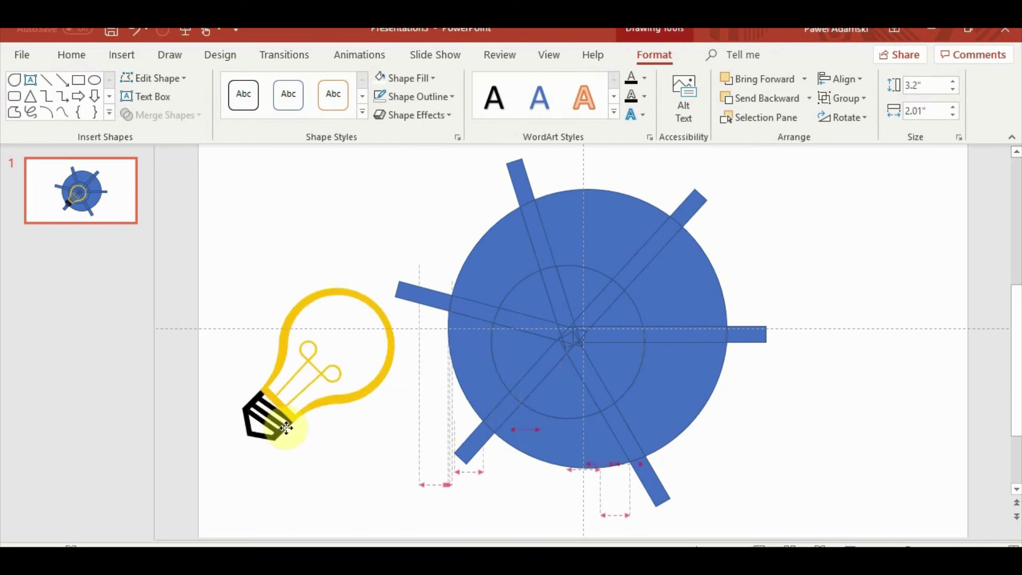
pyautogui.click(874, 418)
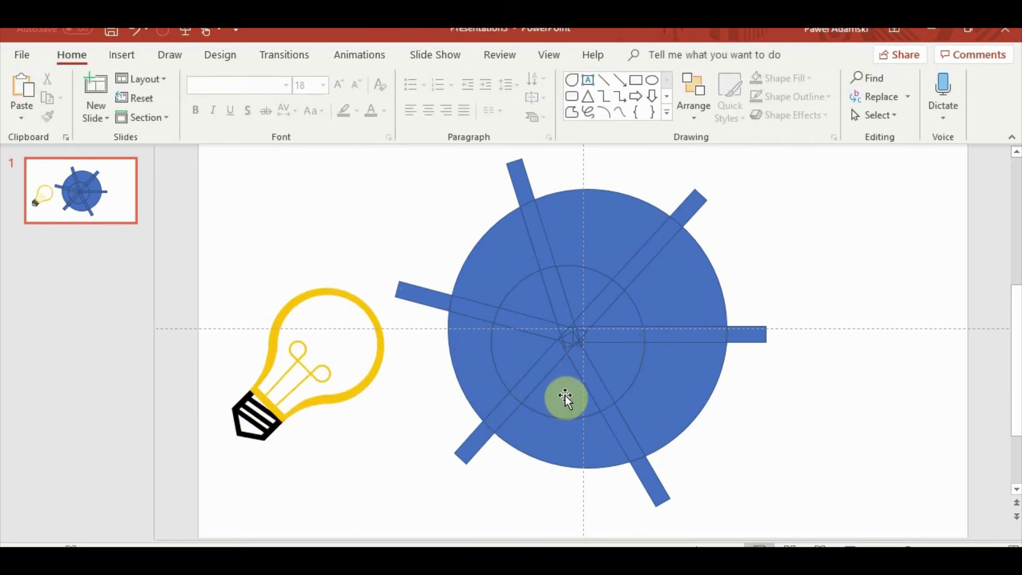
pyautogui.click(424, 298)
pyautogui.keyDown('shift'); pyautogui.click(527, 176); pyautogui.keyUp('shift')
pyautogui.keyDown('shift'); pyautogui.click(697, 209); pyautogui.keyUp('shift')
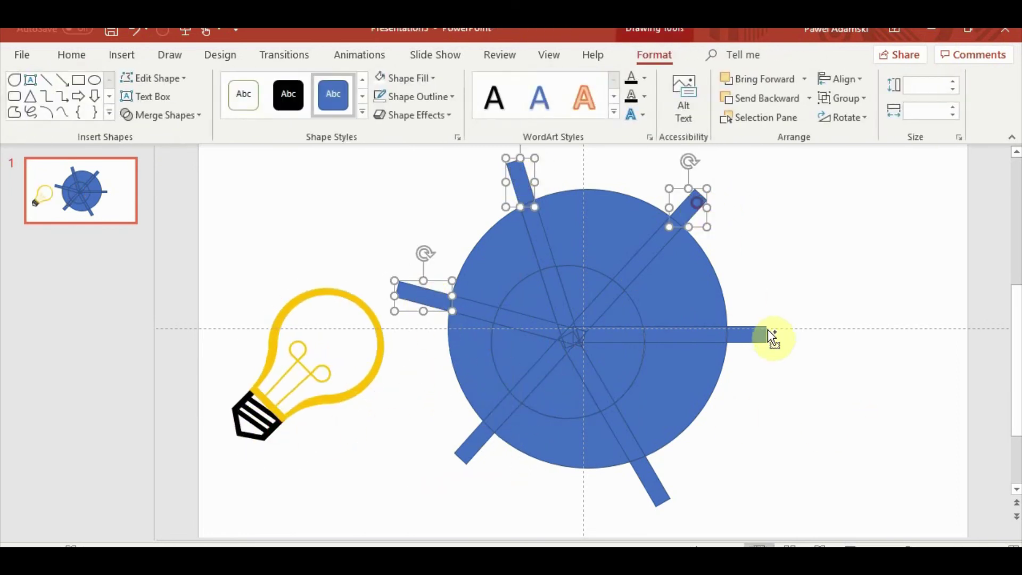
pyautogui.keyDown('shift'); pyautogui.click(759, 334); pyautogui.keyUp('shift')
pyautogui.keyDown('shift'); pyautogui.click(654, 483); pyautogui.keyUp('shift')
# Step: Delete all the bar fragments, cutting white gaps into the ring
pyautogui.keyDown('shift'); pyautogui.click(476, 449); pyautogui.keyUp('shift')
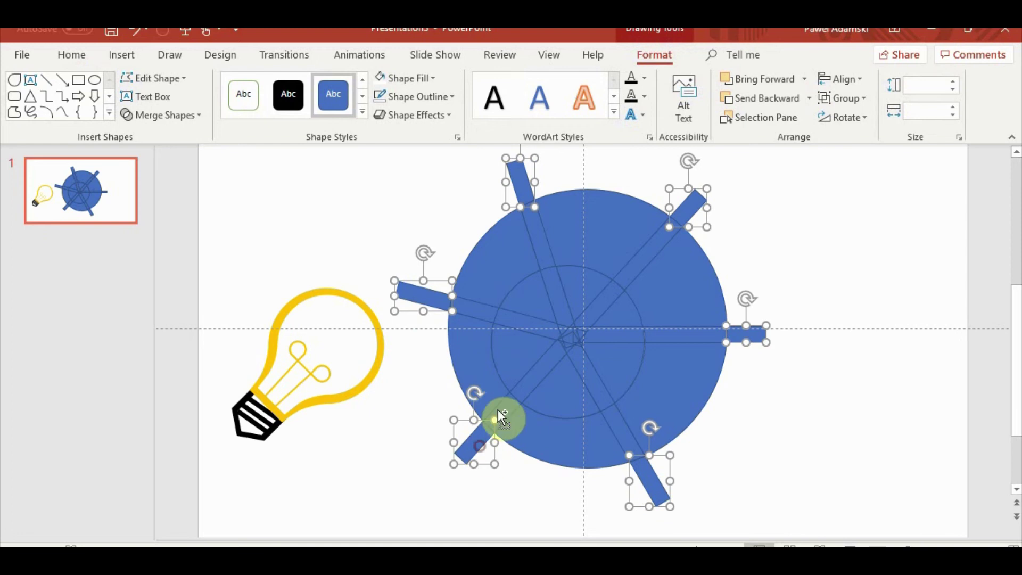
pyautogui.keyDown('shift'); pyautogui.click(510, 413); pyautogui.keyUp('shift')
pyautogui.keyDown('shift'); pyautogui.click(624, 441); pyautogui.keyUp('shift')
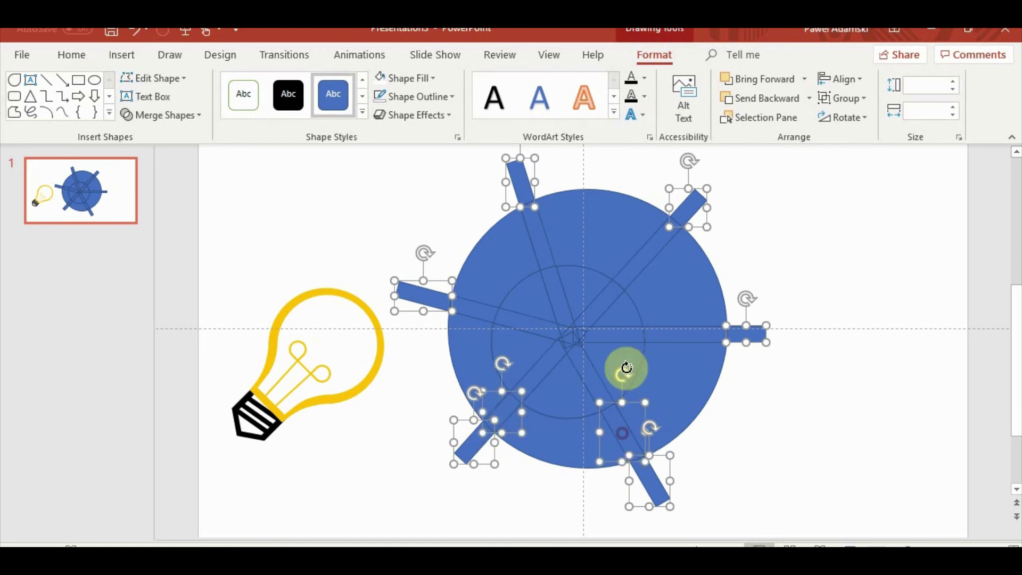
pyautogui.keyDown('shift'); pyautogui.click(616, 350); pyautogui.keyUp('shift')
pyautogui.keyDown('shift'); pyautogui.click(676, 334); pyautogui.keyUp('shift')
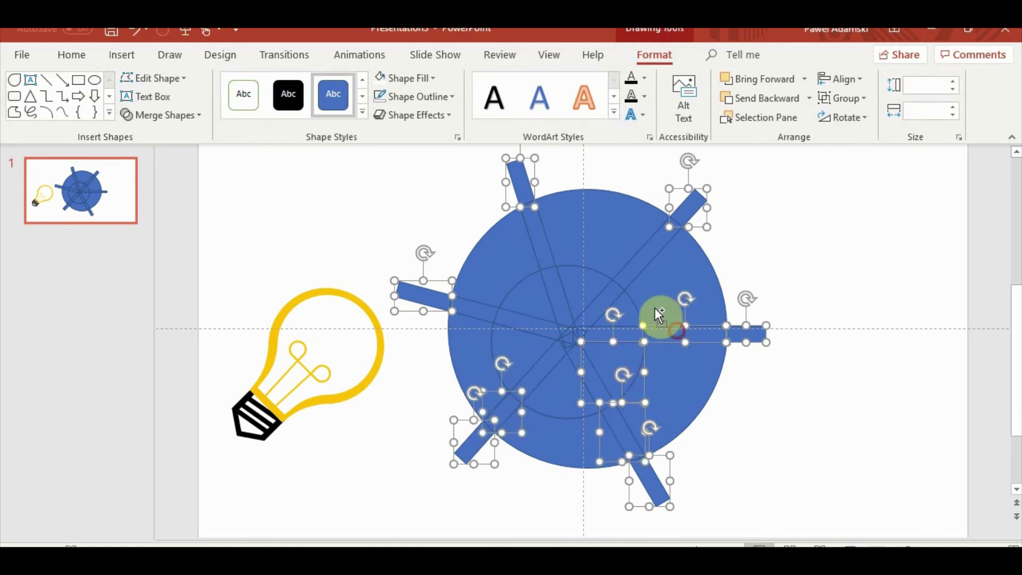
pyautogui.keyDown('shift'); pyautogui.click(646, 271); pyautogui.keyUp('shift')
pyautogui.keyDown('shift'); pyautogui.click(540, 245); pyautogui.keyUp('shift')
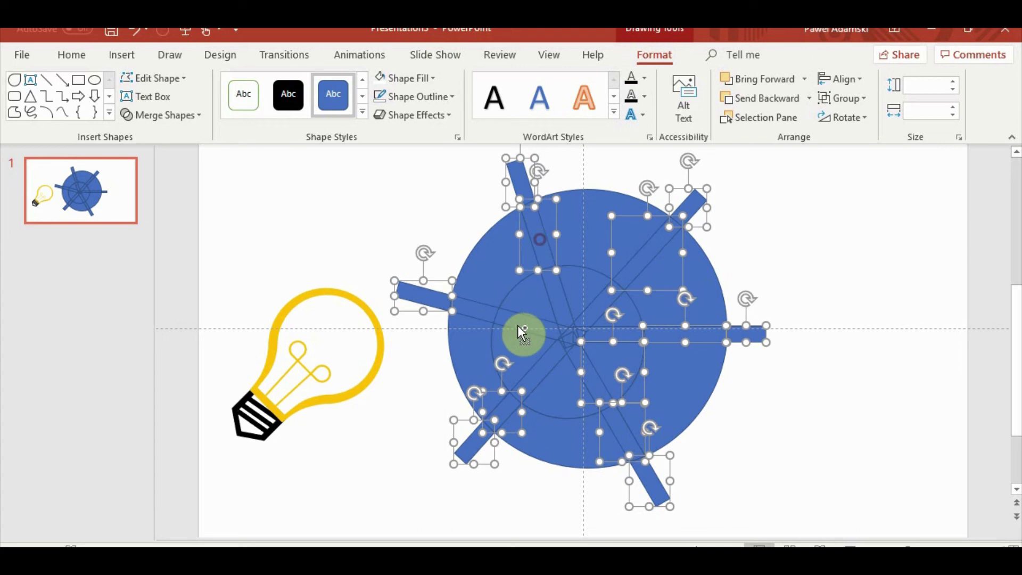
pyautogui.keyDown('shift'); pyautogui.click(486, 322); pyautogui.keyUp('shift')
pyautogui.press('Delete')
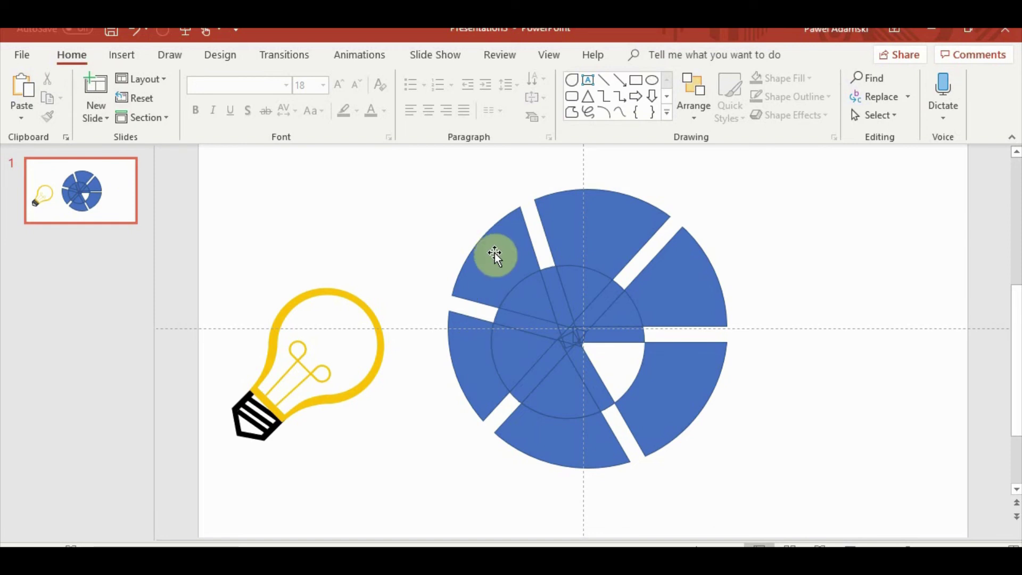
# Step: Move the six outer ring segments to the right, then select every piece of the inner pie
pyautogui.click(472, 346)
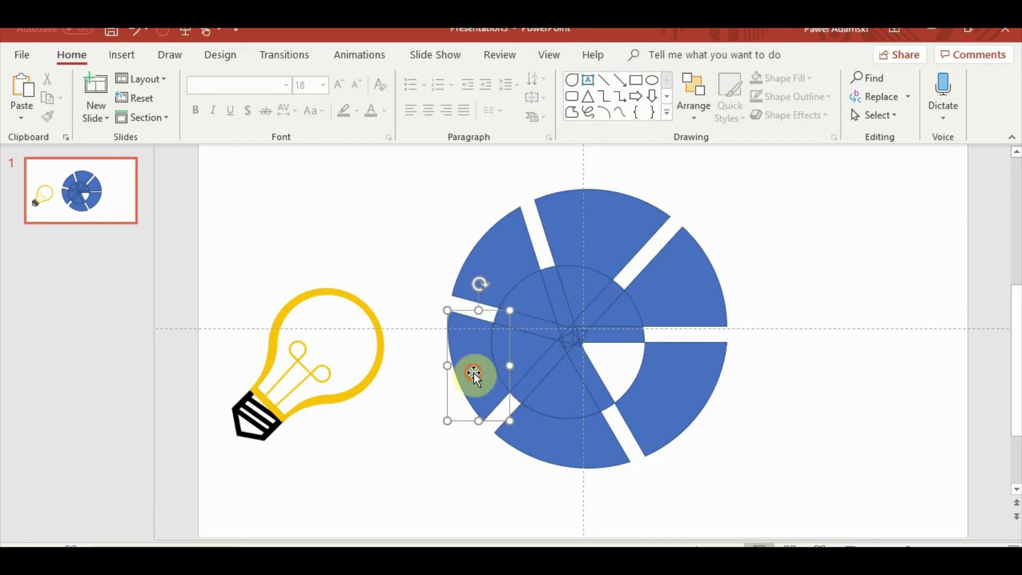
pyautogui.keyDown('shift'); pyautogui.click(508, 237); pyautogui.keyUp('shift')
pyautogui.keyDown('shift'); pyautogui.click(597, 224); pyautogui.keyUp('shift')
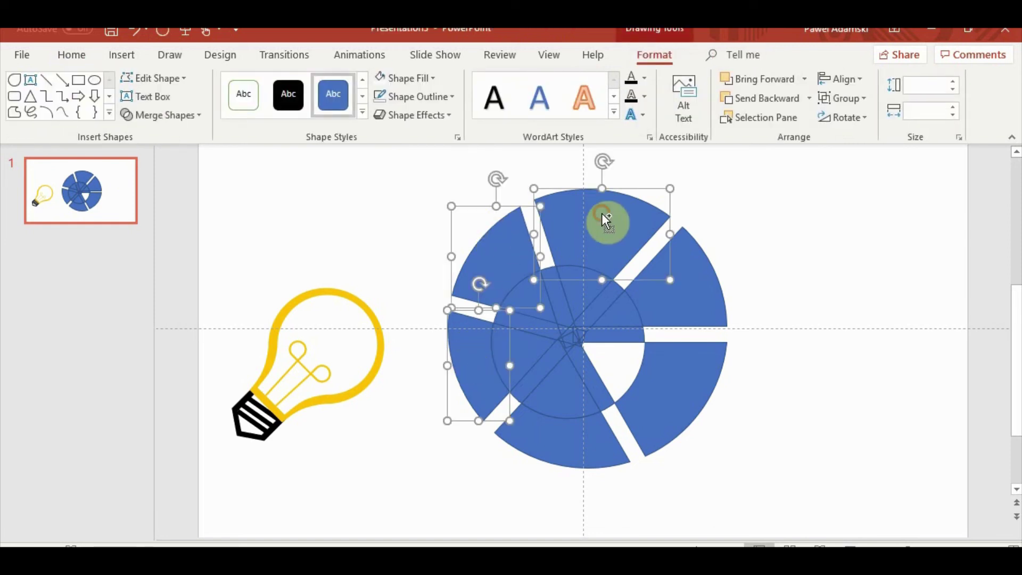
pyautogui.keyDown('shift'); pyautogui.click(691, 286); pyautogui.keyUp('shift')
pyautogui.keyDown('shift'); pyautogui.click(686, 373); pyautogui.keyUp('shift')
pyautogui.keyDown('shift'); pyautogui.click(575, 456); pyautogui.keyUp('shift')
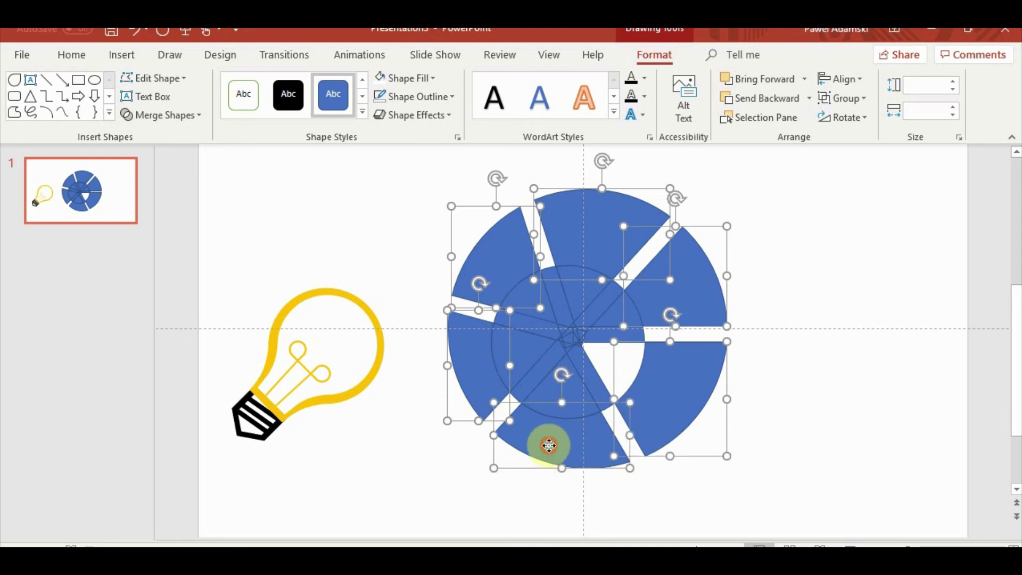
pyautogui.moveTo(547, 440); pyautogui.dragTo(814, 442)
pyautogui.moveTo(410, 190); pyautogui.dragTo(690, 509)
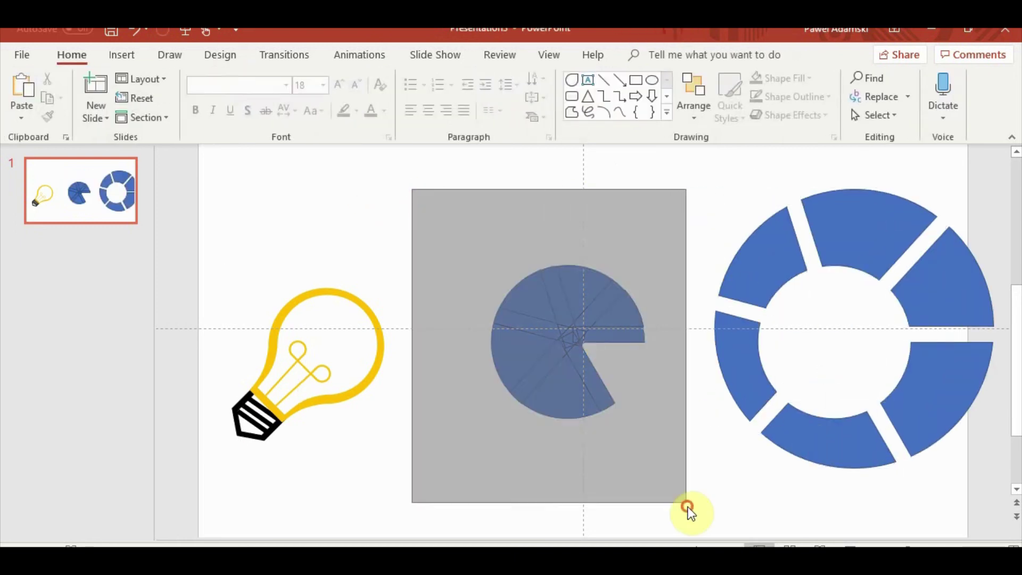
# Step: Delete the inner pie, recentre the ring, and place the lightbulb in its middle
pyautogui.press('Delete')
pyautogui.moveTo(646, 159); pyautogui.dragTo(1009, 532)
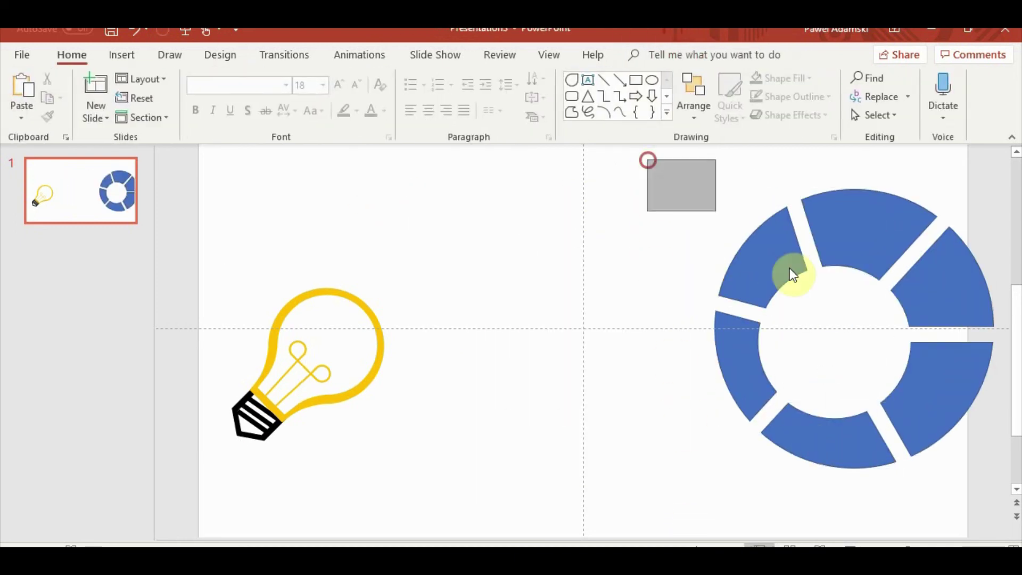
pyautogui.moveTo(969, 380); pyautogui.dragTo(710, 381)
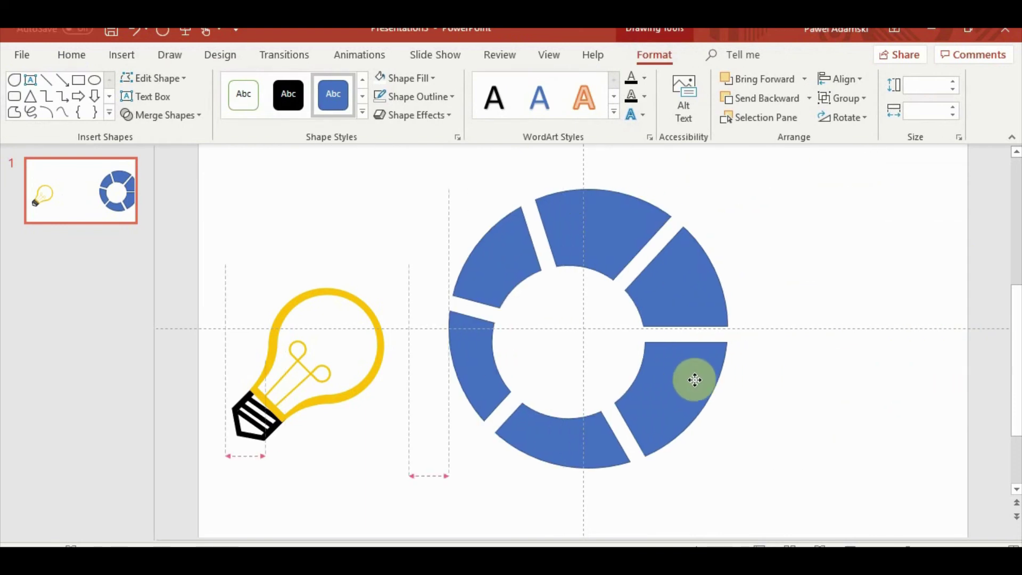
pyautogui.click(767, 399)
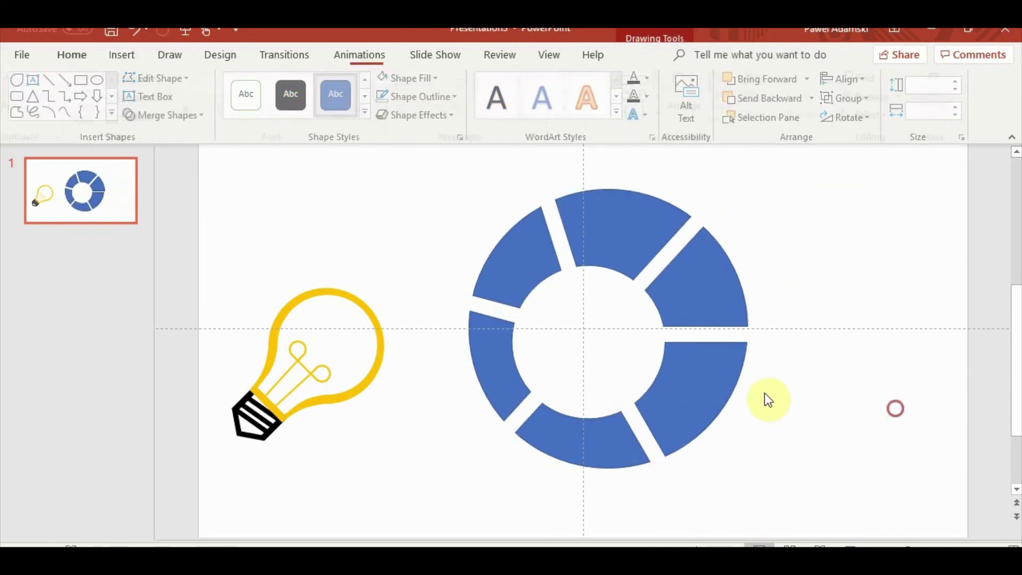
pyautogui.click(309, 293)
pyautogui.moveTo(383, 295)
pyautogui.mouseDown()
pyautogui.moveTo(580, 305)
pyautogui.moveTo(568, 307)
pyautogui.mouseUp()
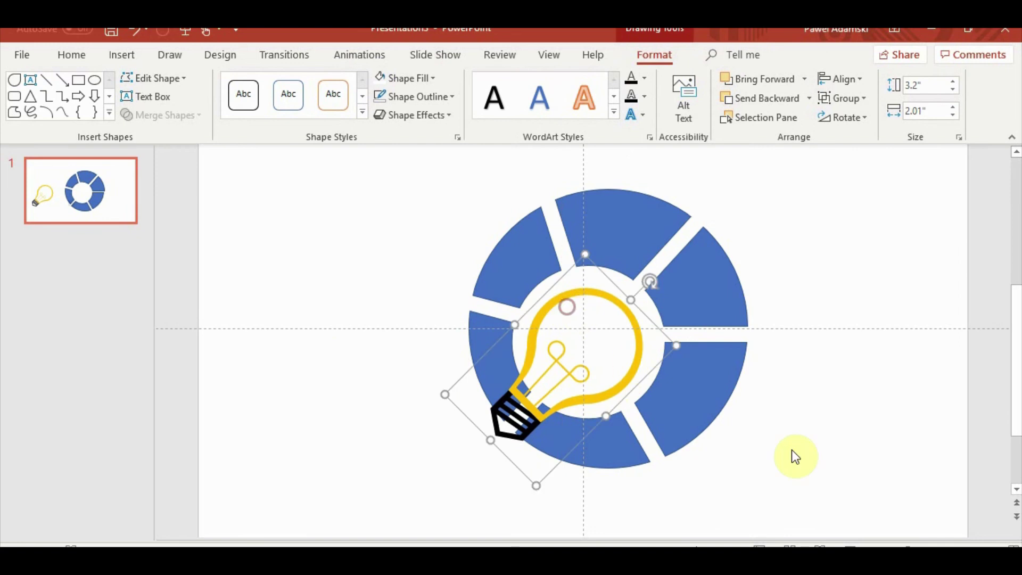
pyautogui.click(708, 463)
# Step: Delete the left and bottom ring segments
pyautogui.click(597, 445)
pyautogui.click(477, 363)
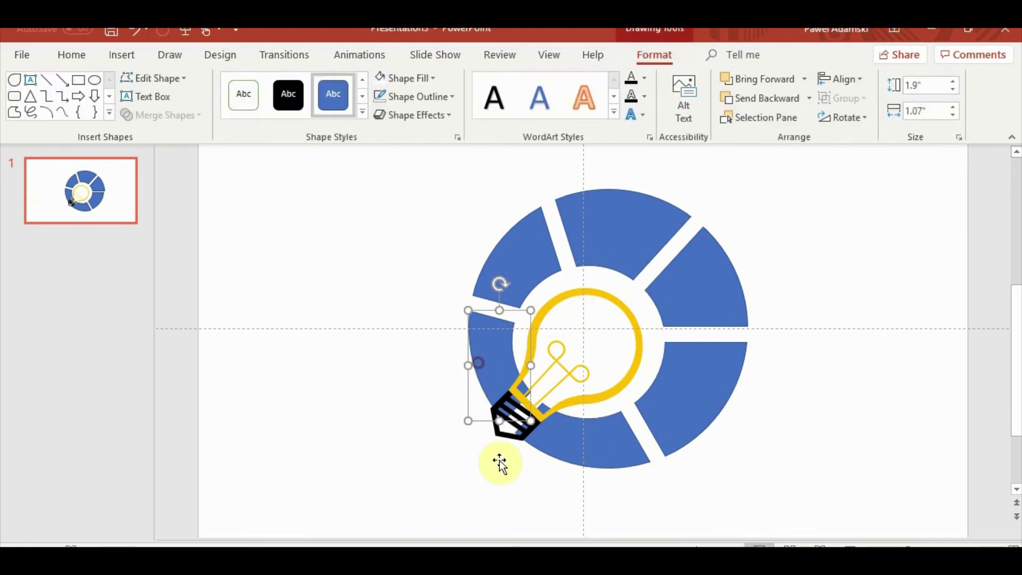
pyautogui.keyDown('shift'); pyautogui.click(609, 453); pyautogui.keyUp('shift')
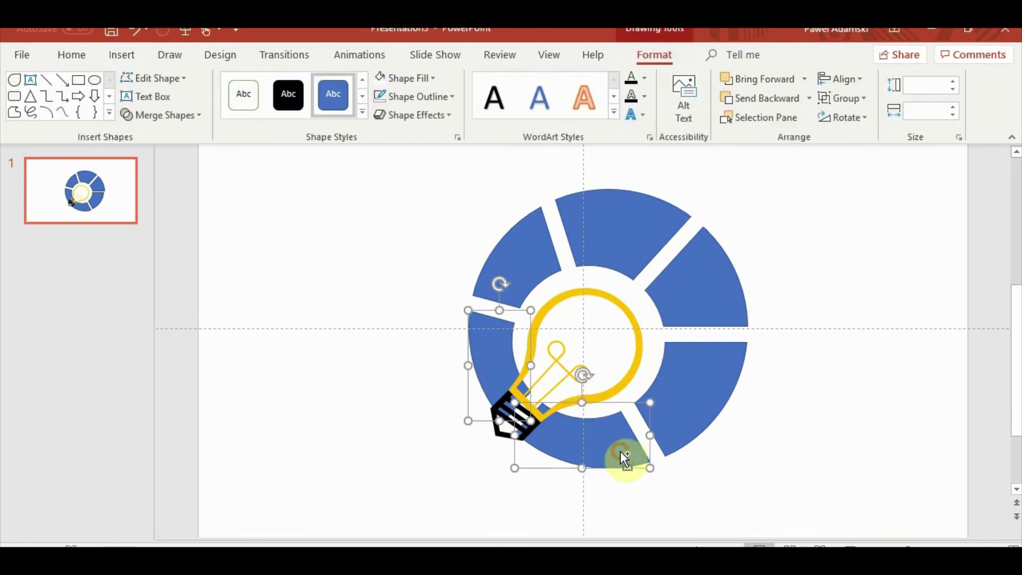
pyautogui.press('Delete')
pyautogui.click(845, 363)
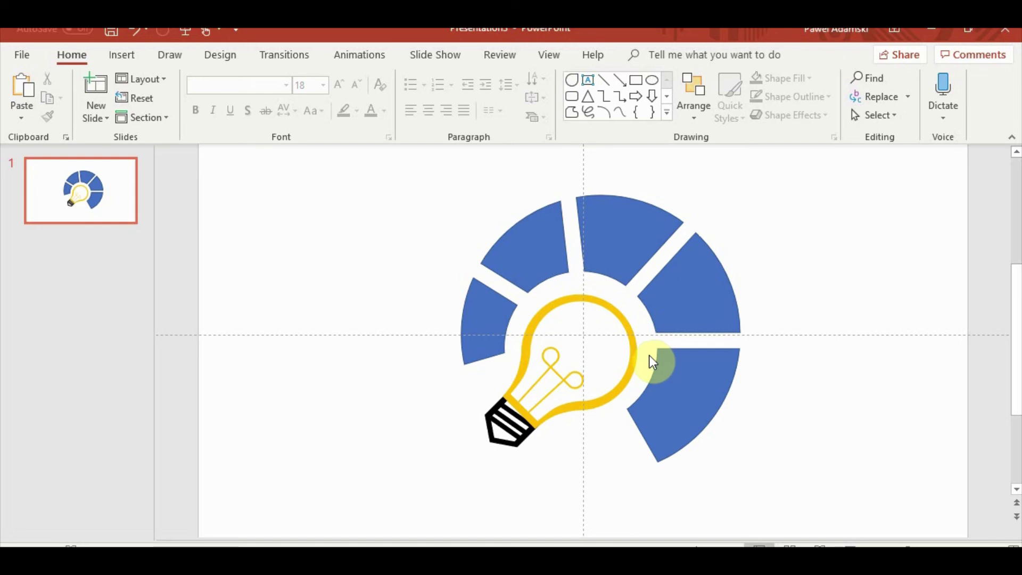
# Step: Enter Edit Points on the left ring segment and curve its lower-right inner corner
pyautogui.click(486, 343)
pyautogui.scroll(5, 512, 429)
pyautogui.scroll(4, 570, 411)
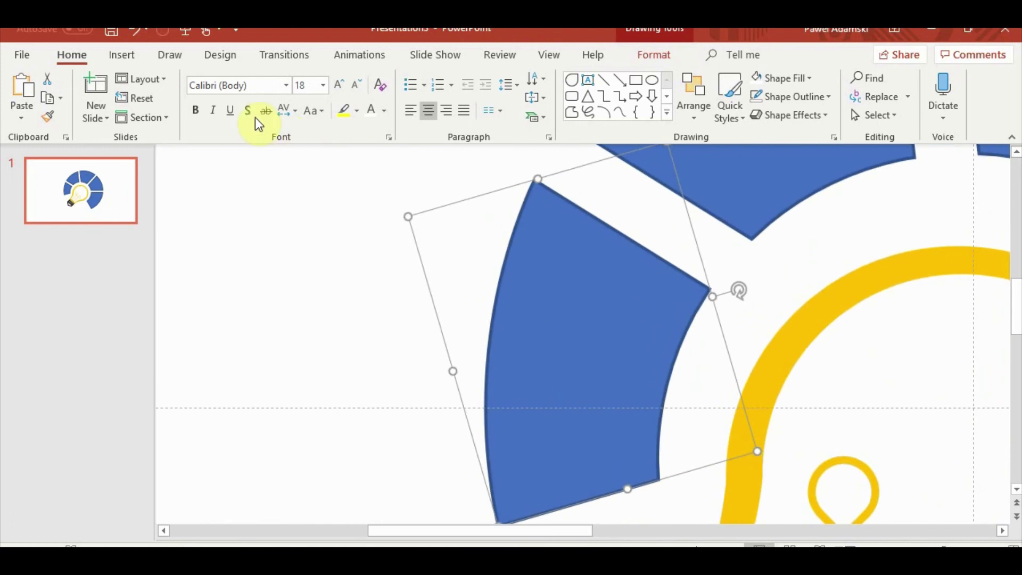
pyautogui.click(654, 55)
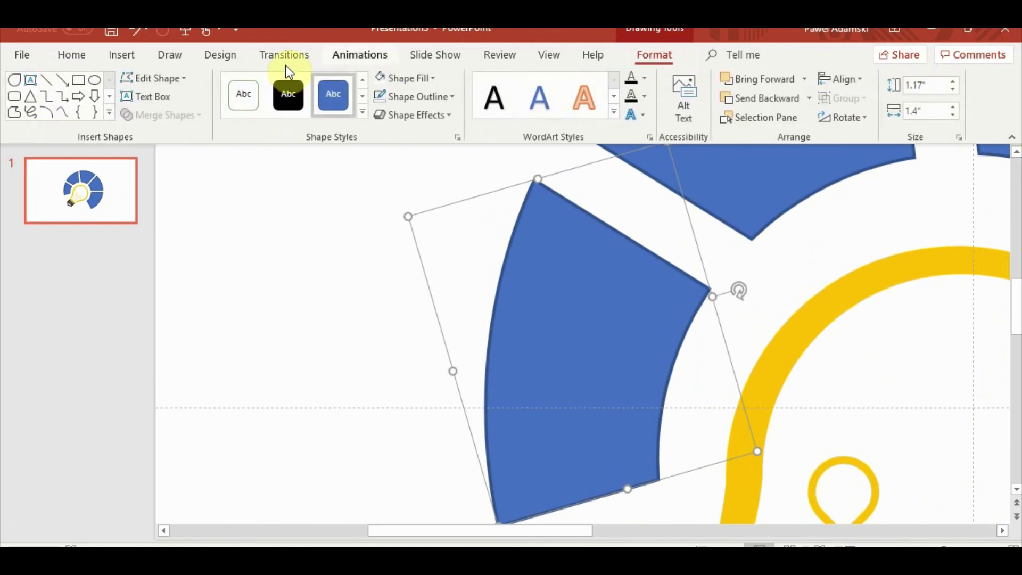
pyautogui.click(133, 79)
pyautogui.click(132, 117)
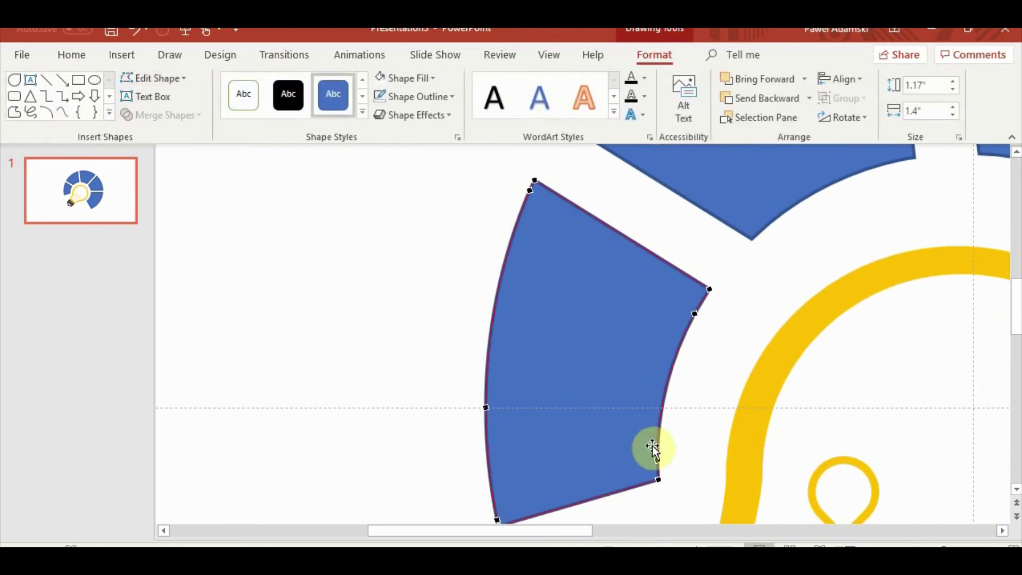
pyautogui.click(658, 479)
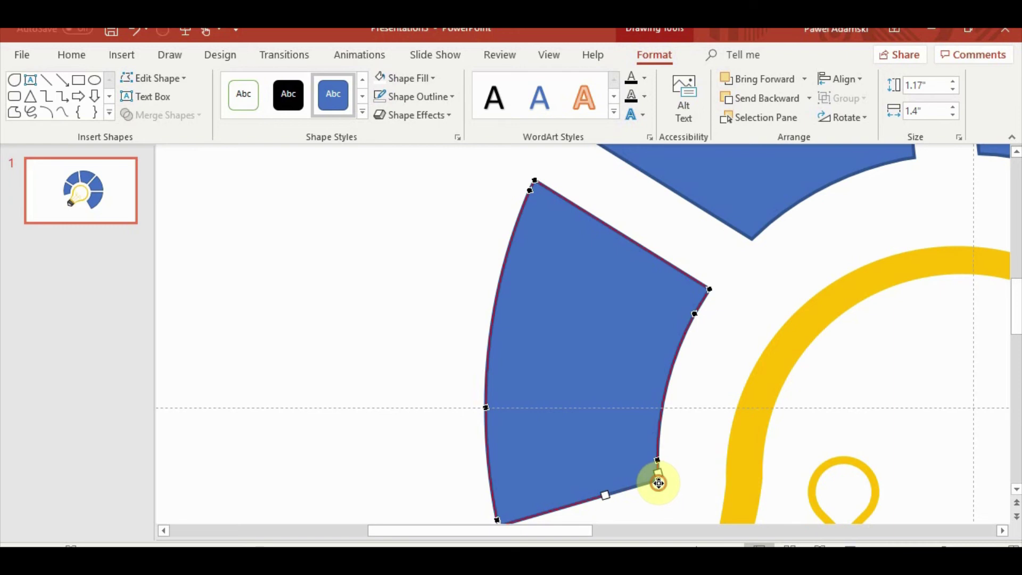
pyautogui.moveTo(658, 482); pyautogui.dragTo(661, 477)
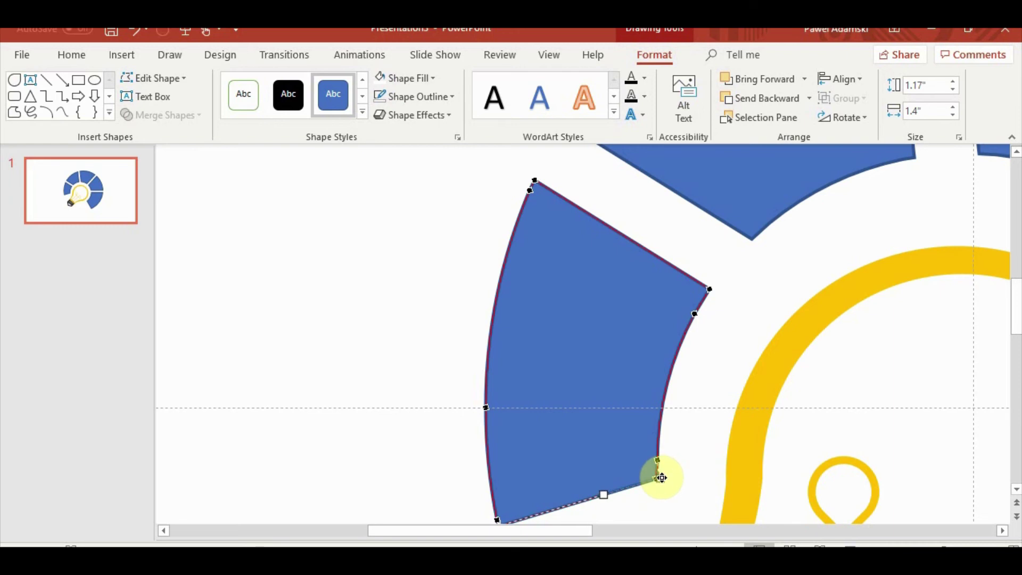
pyautogui.keyDown('ctrl'); pyautogui.scroll(2, 674, 503); pyautogui.keyUp('ctrl')
pyautogui.scroll(-1, 739, 418)
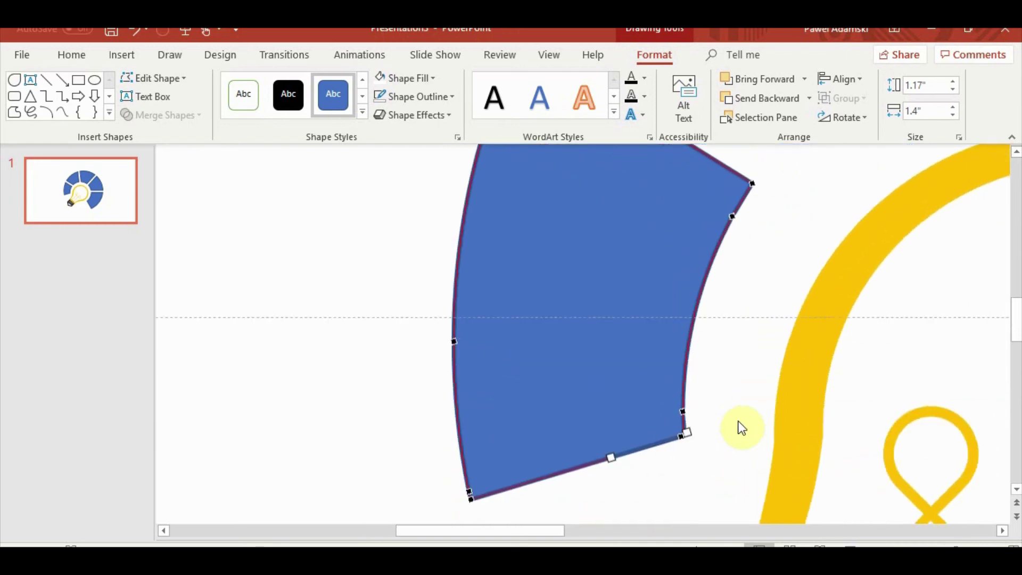
# Step: Reselect the segment and nudge its lower inner corner point to start rounding it
pyautogui.click(684, 440)
pyautogui.click(681, 411)
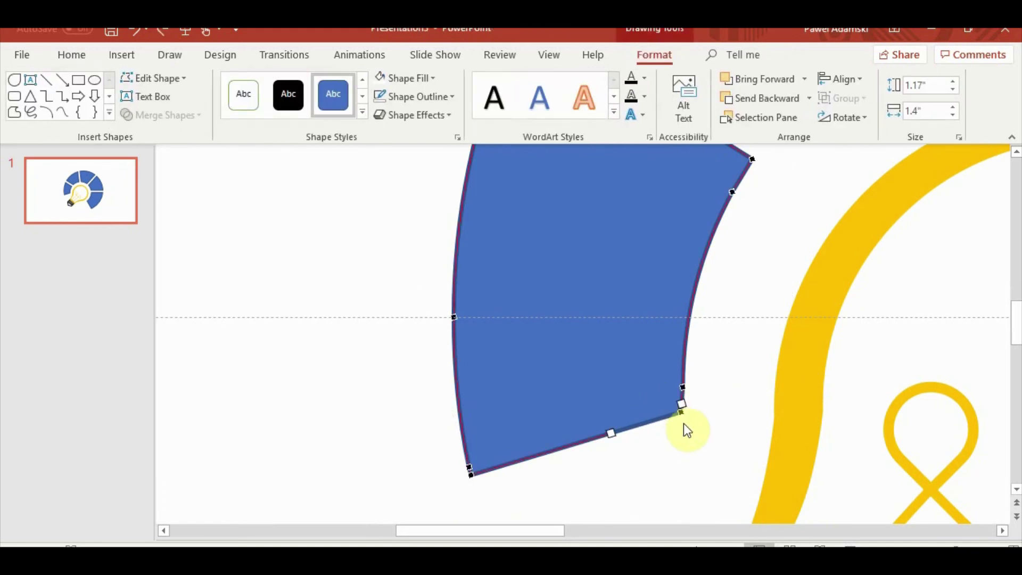
pyautogui.click(684, 426)
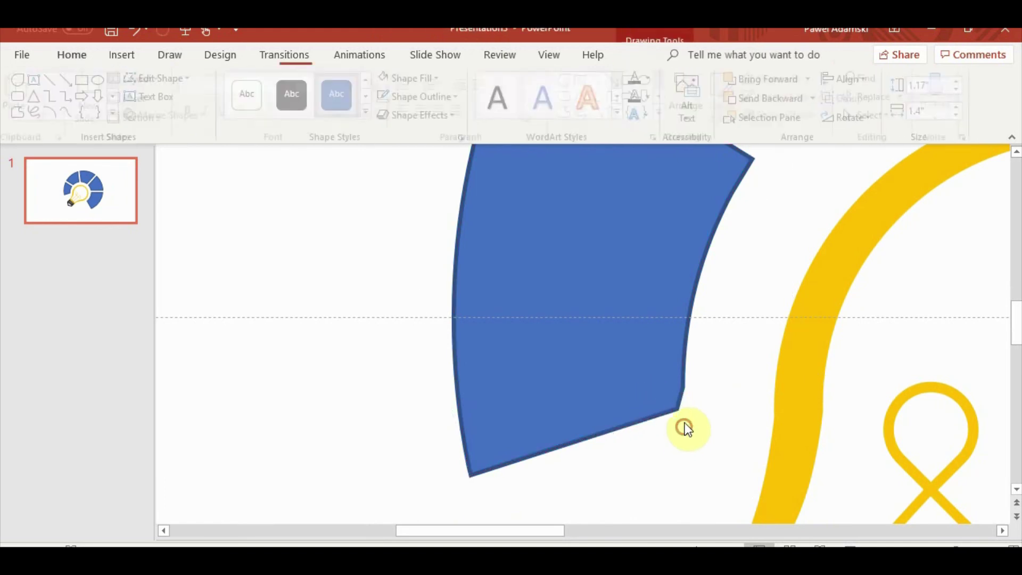
pyautogui.click(670, 400)
pyautogui.click(128, 78)
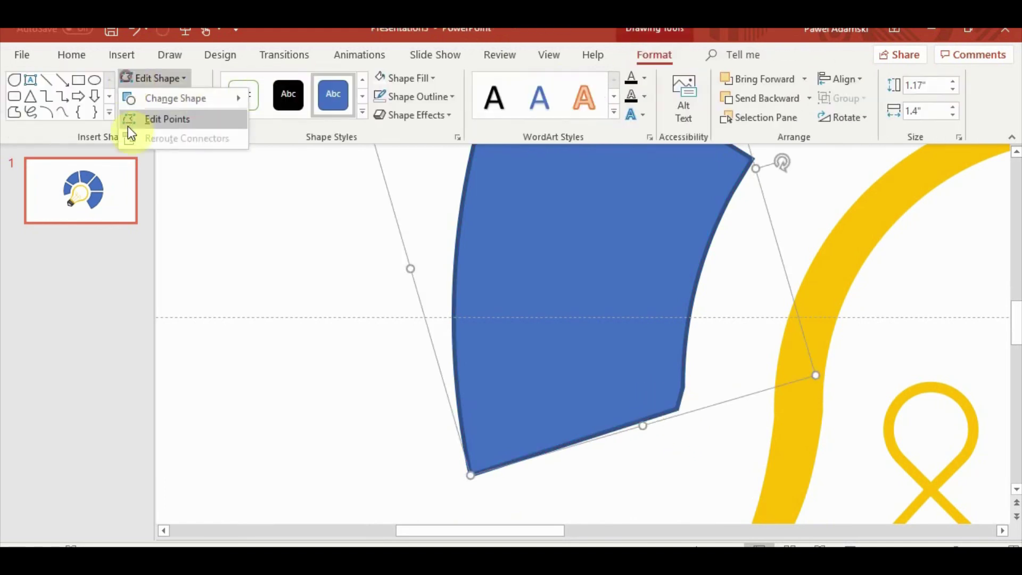
pyautogui.click(123, 119)
pyautogui.click(680, 399)
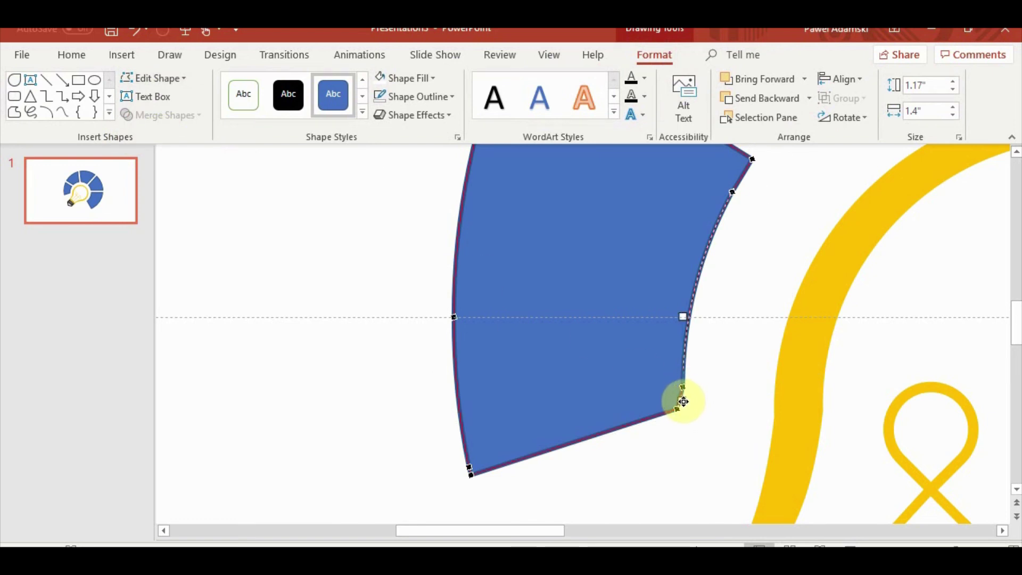
pyautogui.click(680, 405)
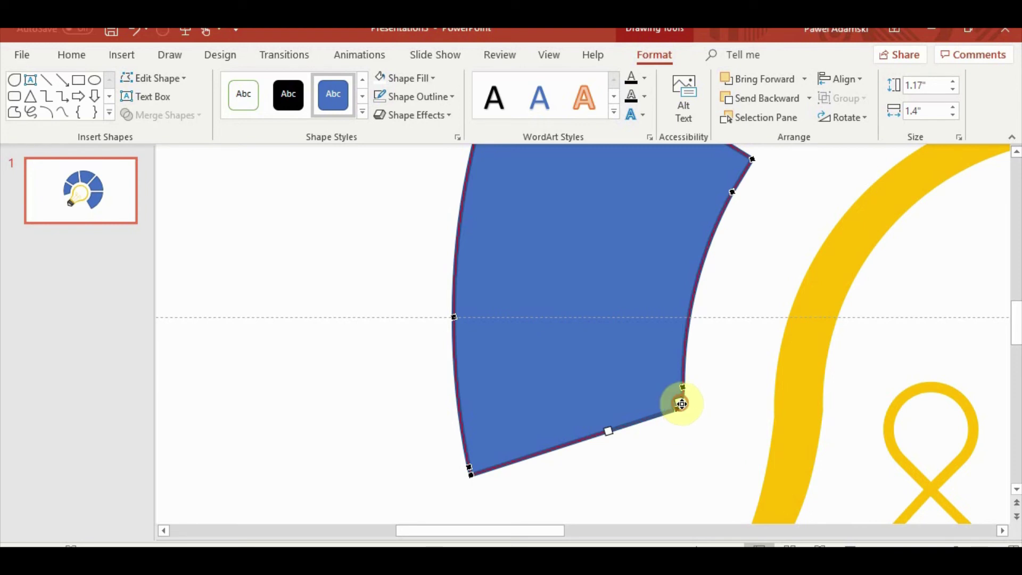
pyautogui.moveTo(681, 404); pyautogui.dragTo(683, 402)
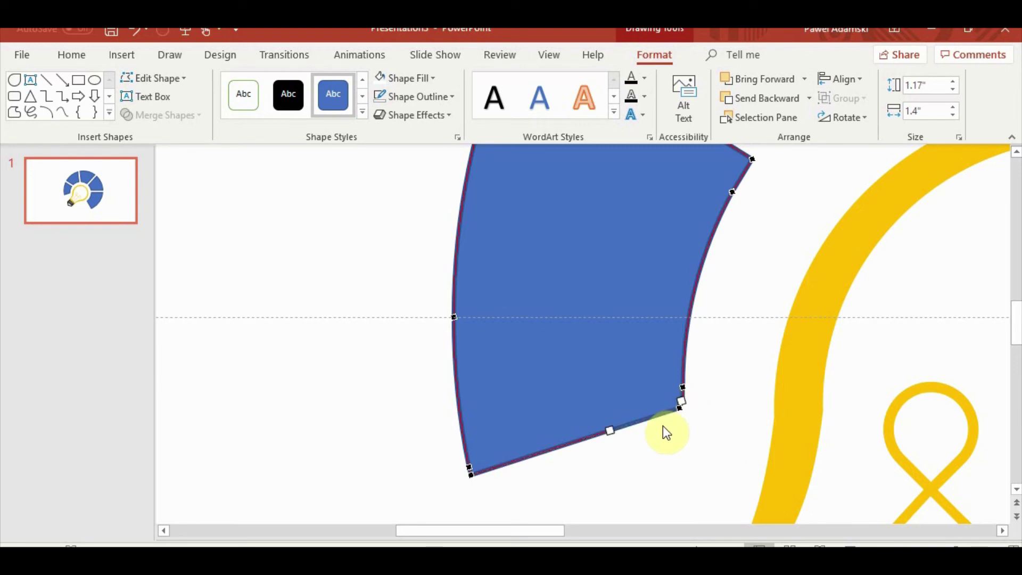
pyautogui.click(704, 443)
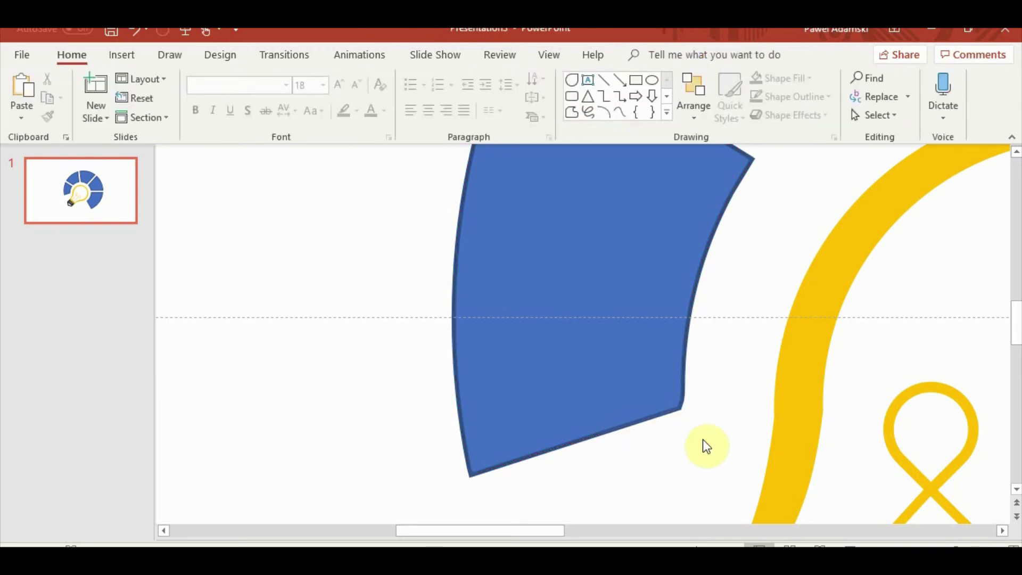
# Step: Reposition the lower-right corner point and drag it so the inner corner curves smoothly
pyautogui.click(634, 388)
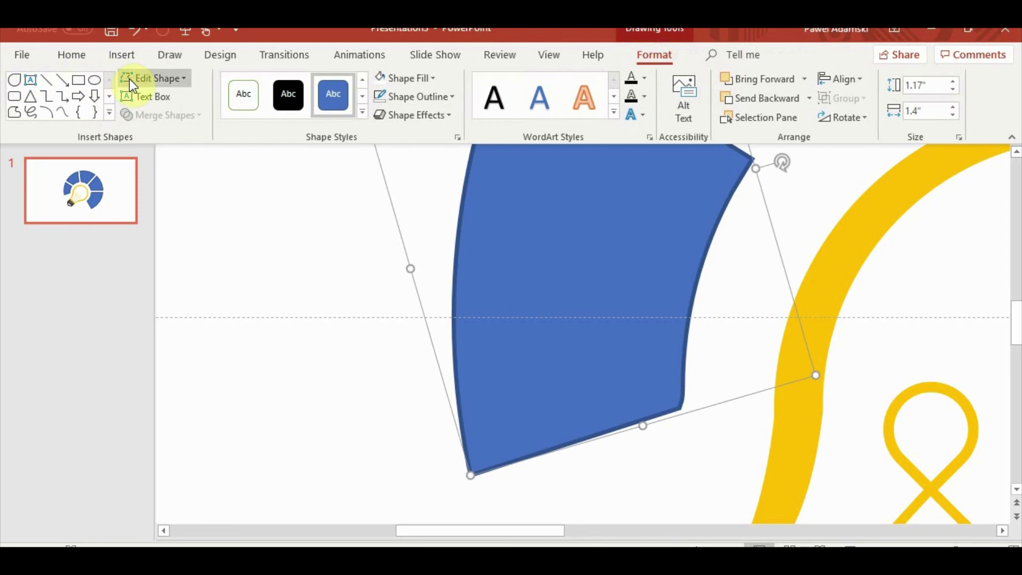
pyautogui.click(129, 79)
pyautogui.click(128, 120)
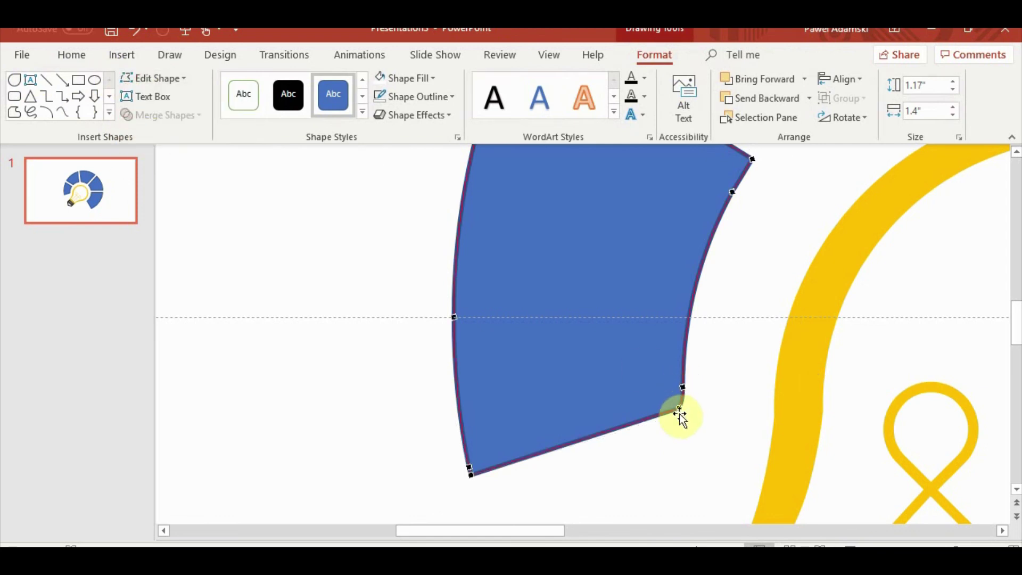
pyautogui.moveTo(677, 408); pyautogui.dragTo(682, 376)
pyautogui.click(683, 387)
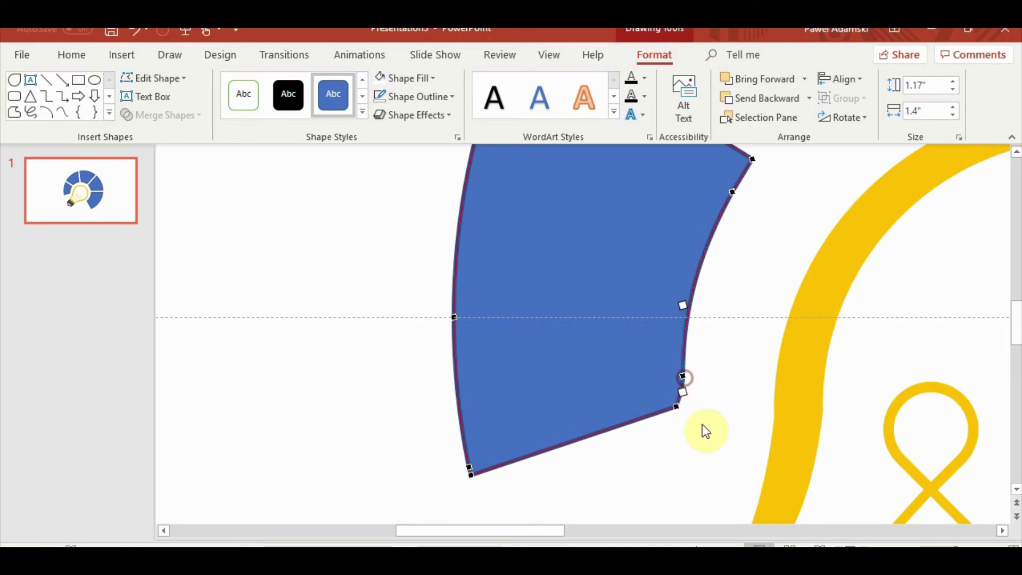
pyautogui.click(675, 406)
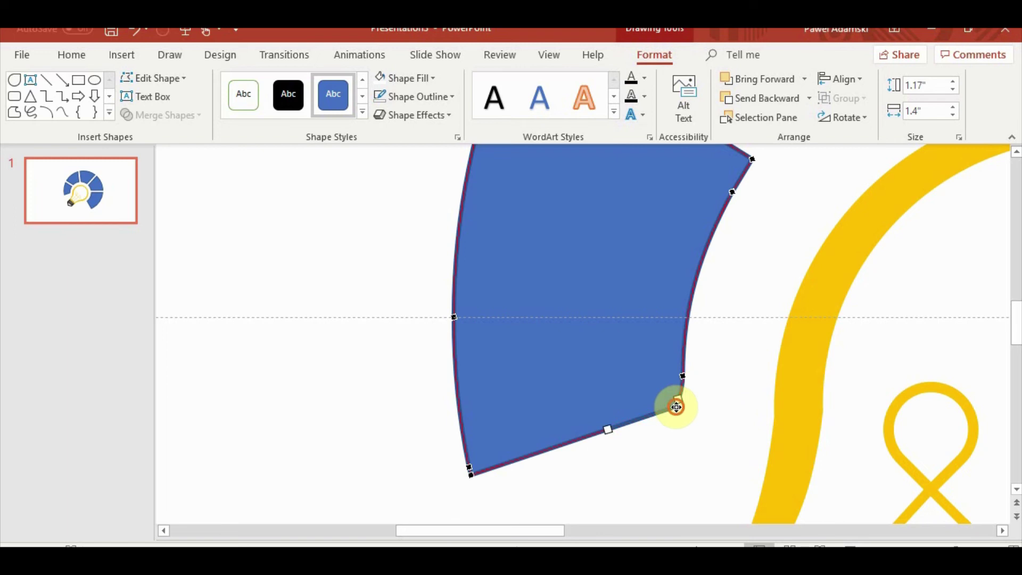
pyautogui.moveTo(670, 410); pyautogui.dragTo(680, 405)
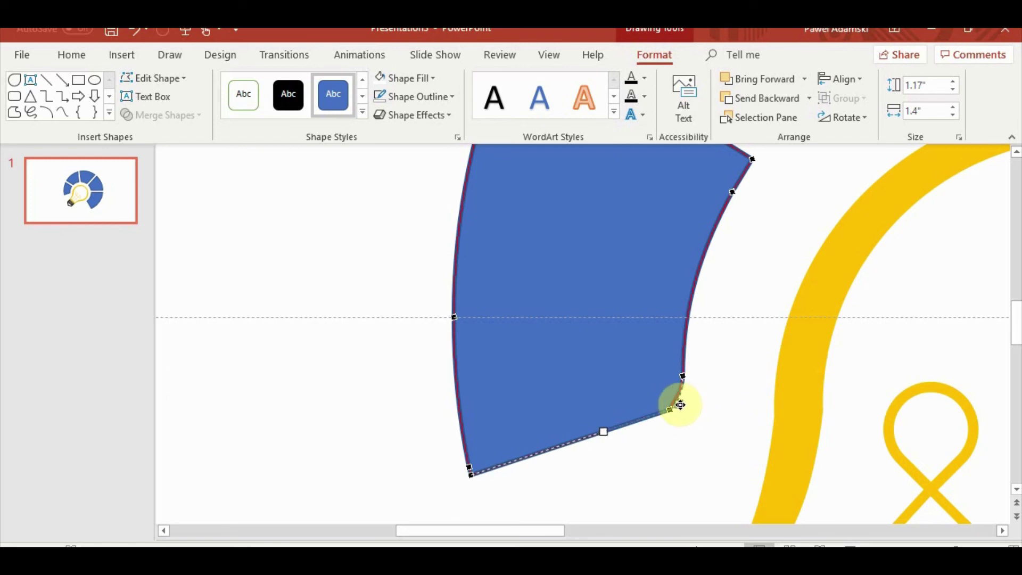
pyautogui.click(695, 435)
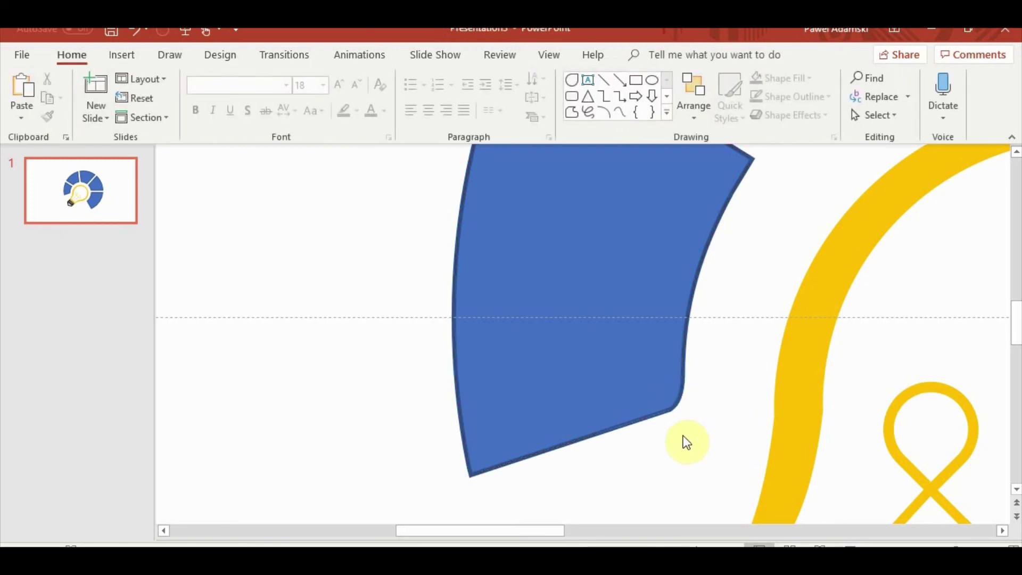
pyautogui.keyDown('ctrl'); pyautogui.scroll(-1, 745, 358); pyautogui.keyUp('ctrl')
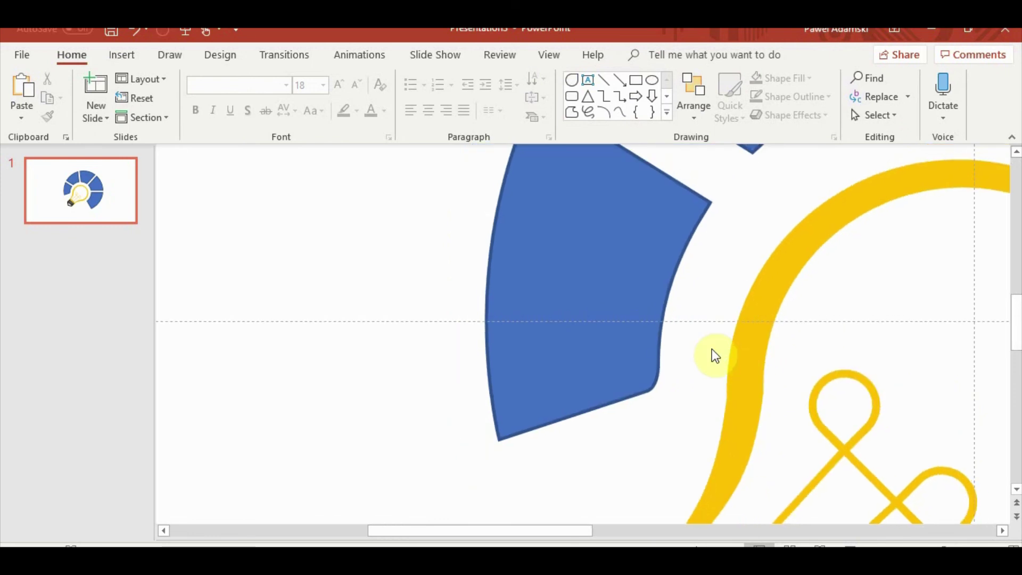
# Step: Curve the left ring segment's upper inner corner with Edit Points
pyautogui.click(688, 221)
pyautogui.click(653, 55)
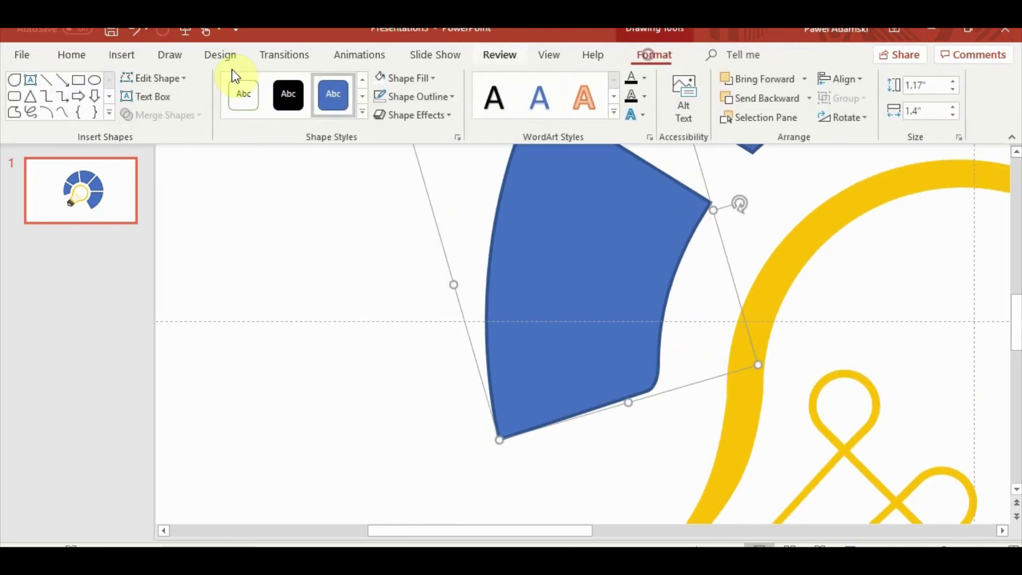
pyautogui.click(127, 78)
pyautogui.click(128, 119)
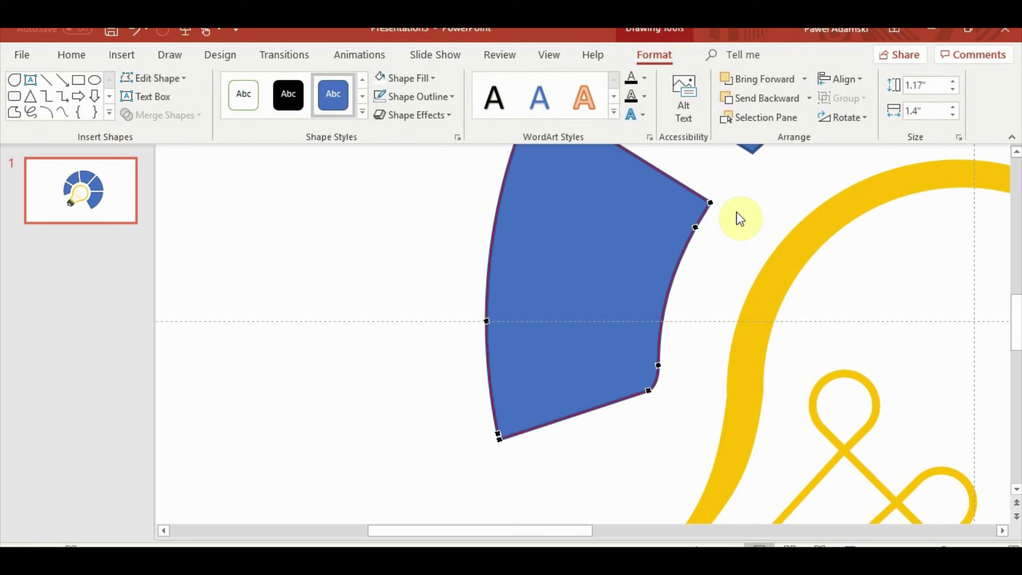
pyautogui.click(711, 203)
pyautogui.moveTo(698, 196); pyautogui.dragTo(700, 213)
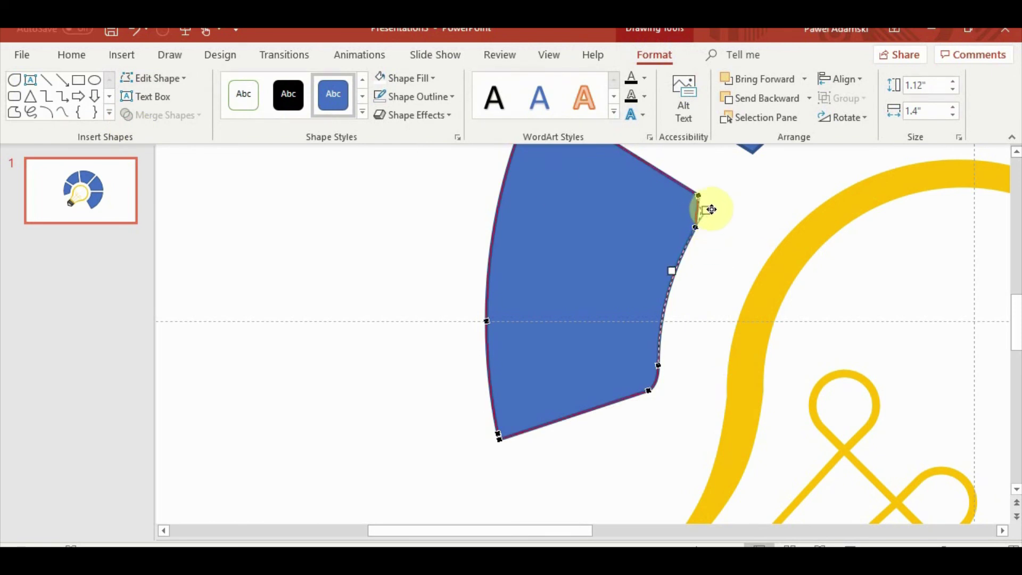
pyautogui.moveTo(704, 214)
pyautogui.mouseDown()
pyautogui.moveTo(697, 194)
pyautogui.moveTo(704, 206)
pyautogui.mouseUp()
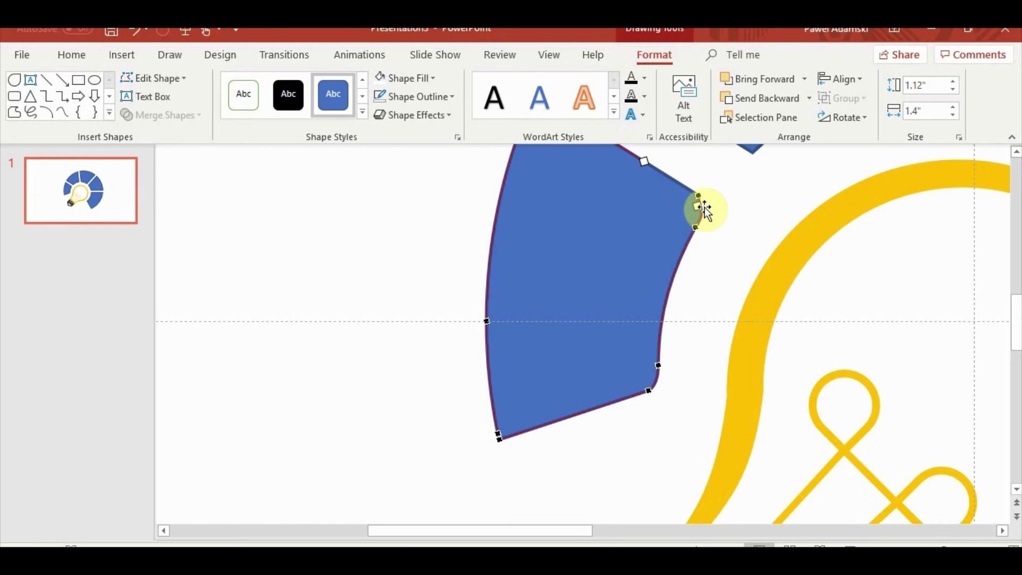
pyautogui.click(718, 261)
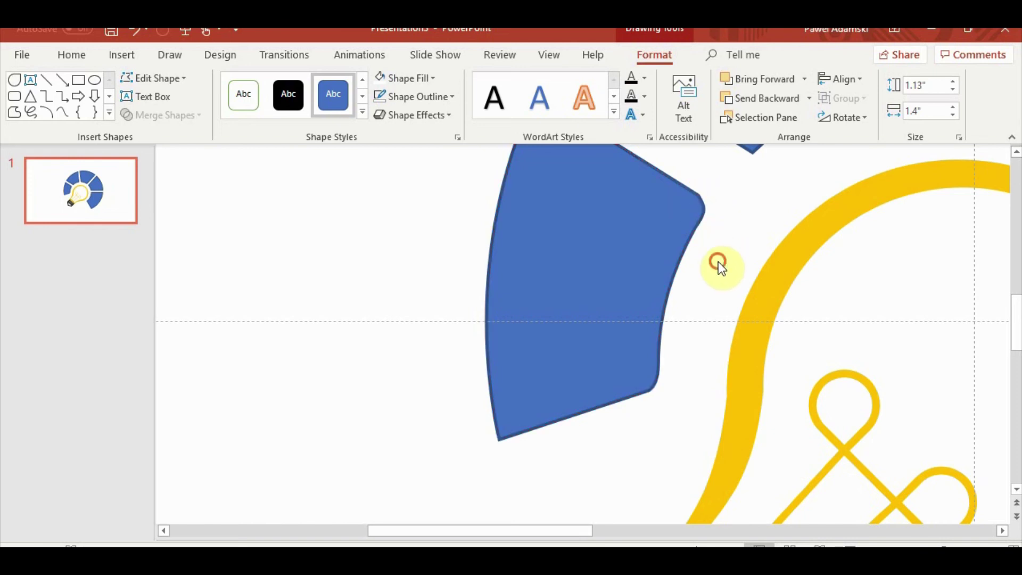
# Step: Fine-tune the rounding of the left segment's upper inner corner
pyautogui.click(675, 196)
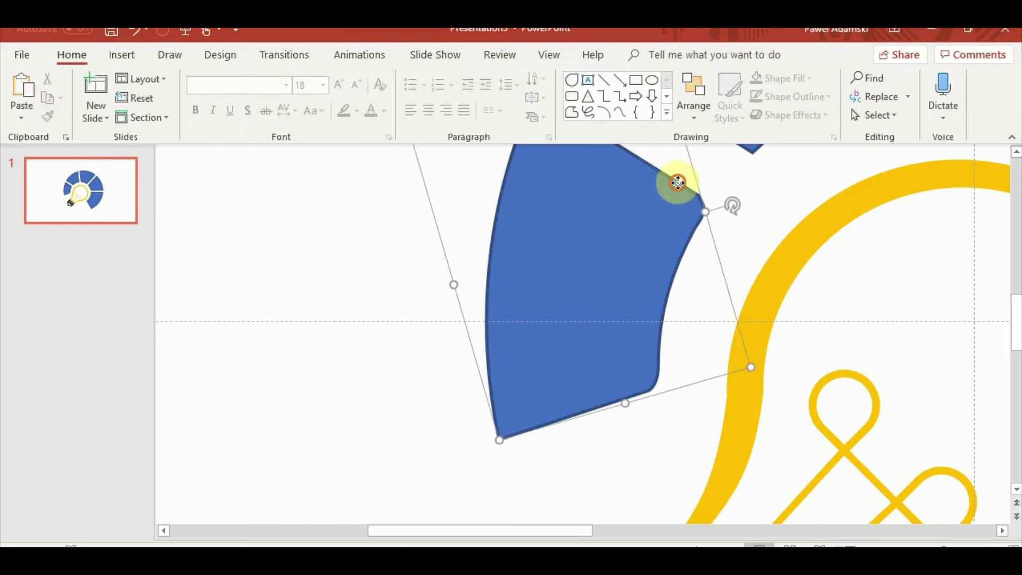
pyautogui.click(144, 82)
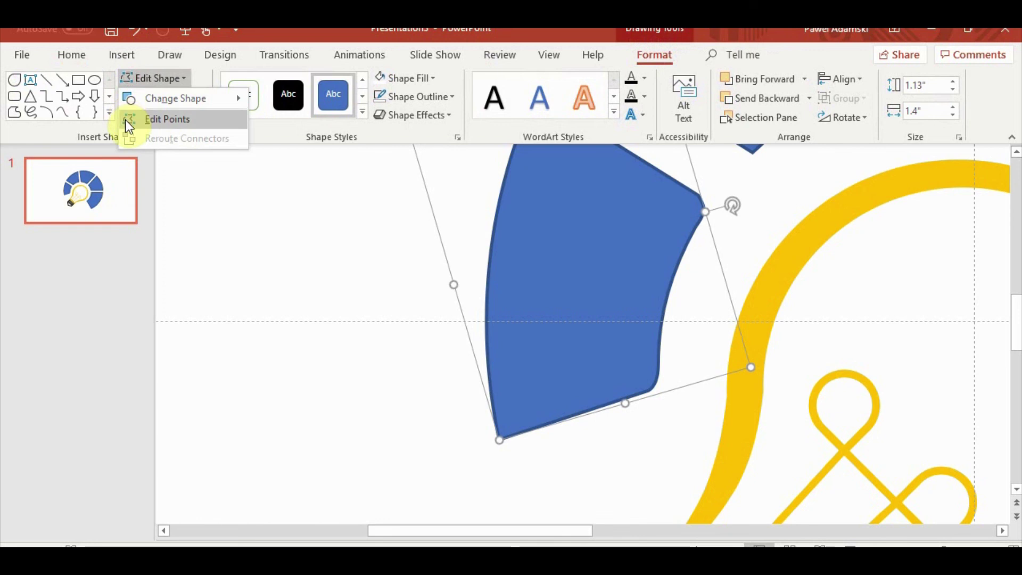
pyautogui.click(126, 120)
pyautogui.click(700, 196)
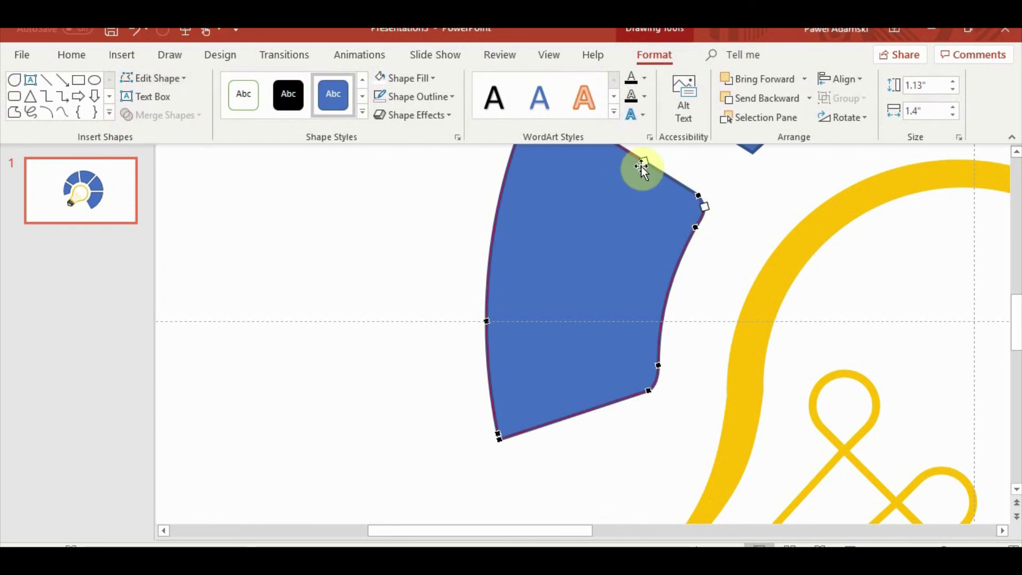
pyautogui.moveTo(702, 196); pyautogui.dragTo(694, 200)
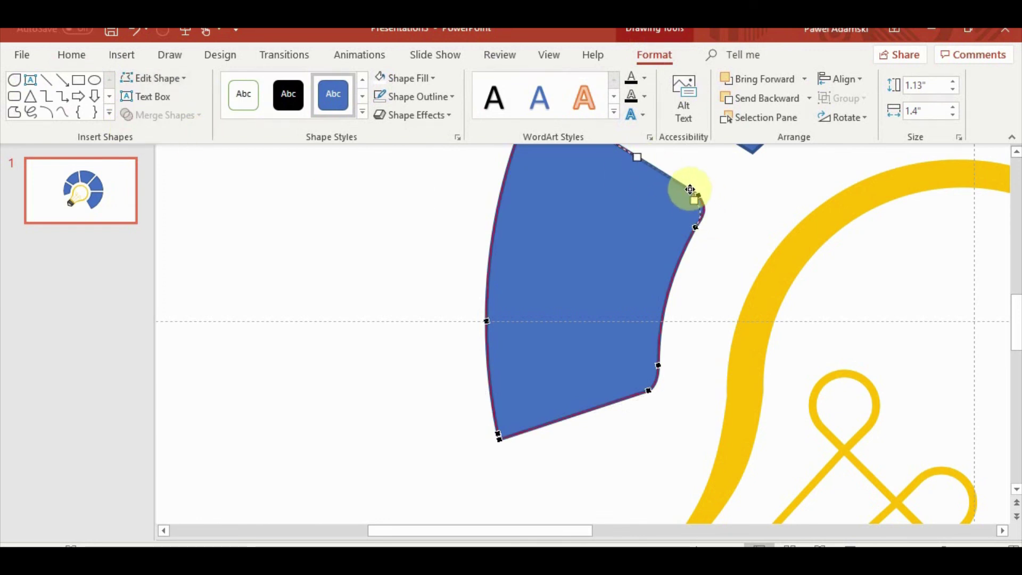
pyautogui.click(740, 228)
# Step: Round the upper-left segment's lower-left inner corner
pyautogui.keyDown('ctrl'); pyautogui.scroll(-2, 733, 260); pyautogui.keyUp('ctrl')
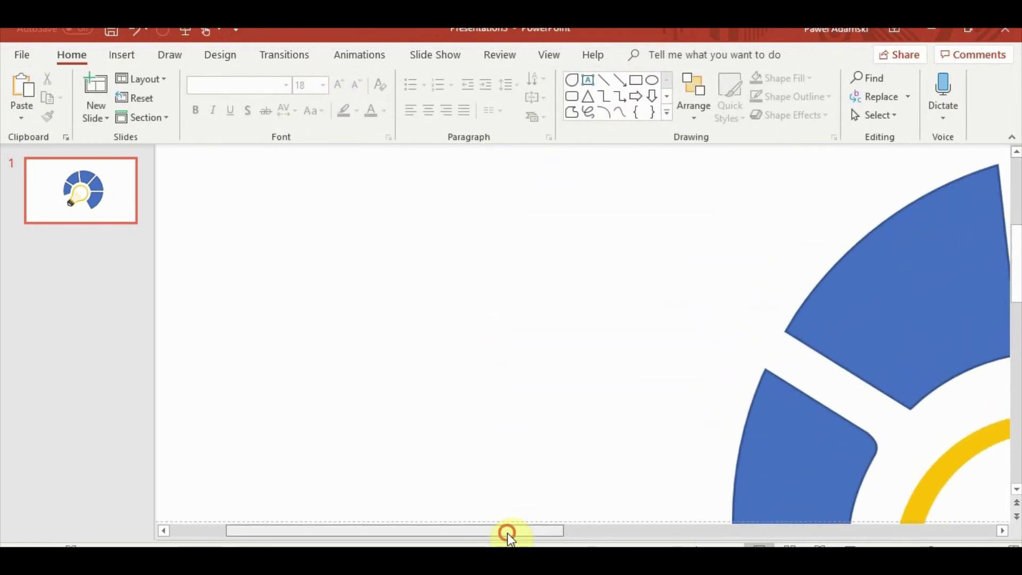
pyautogui.moveTo(503, 530); pyautogui.dragTo(723, 532)
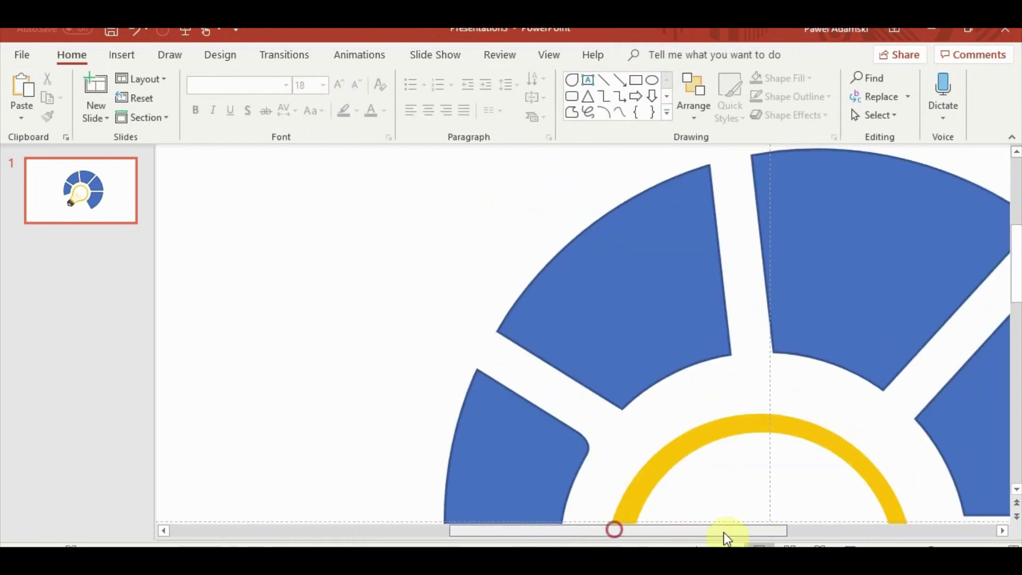
pyautogui.scroll(-3, 634, 415)
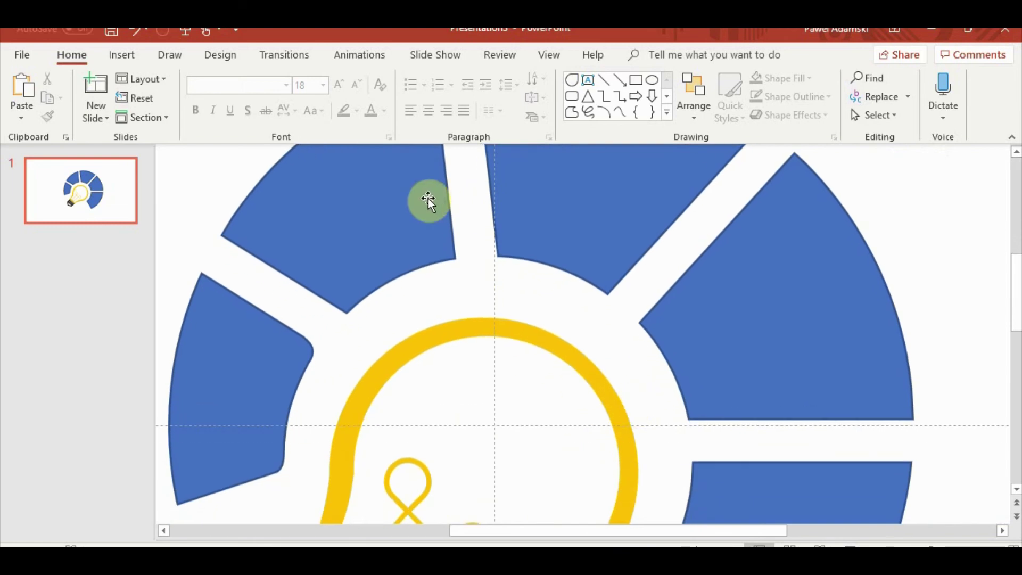
pyautogui.click(388, 205)
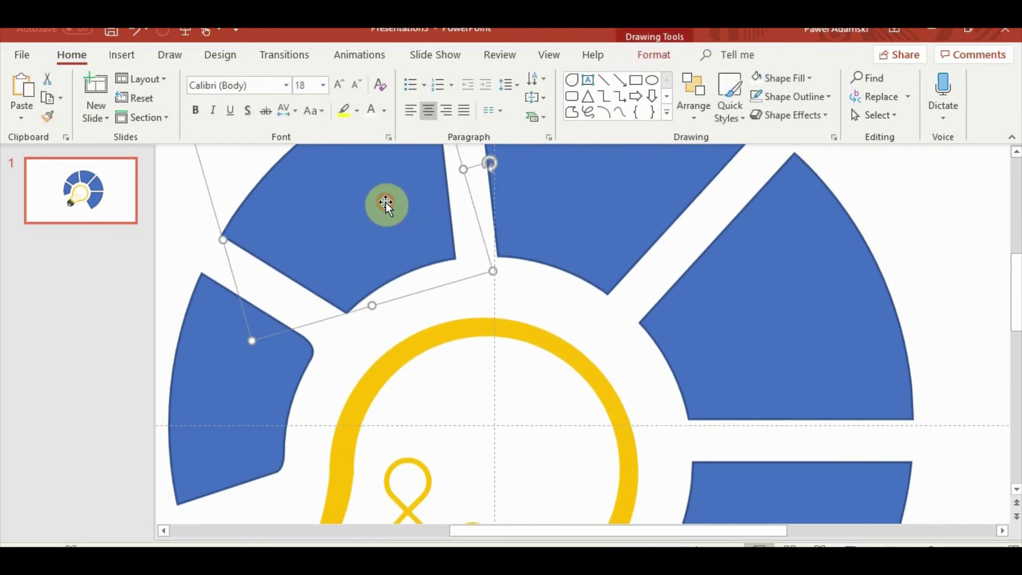
pyautogui.click(654, 56)
pyautogui.click(136, 79)
pyautogui.click(143, 126)
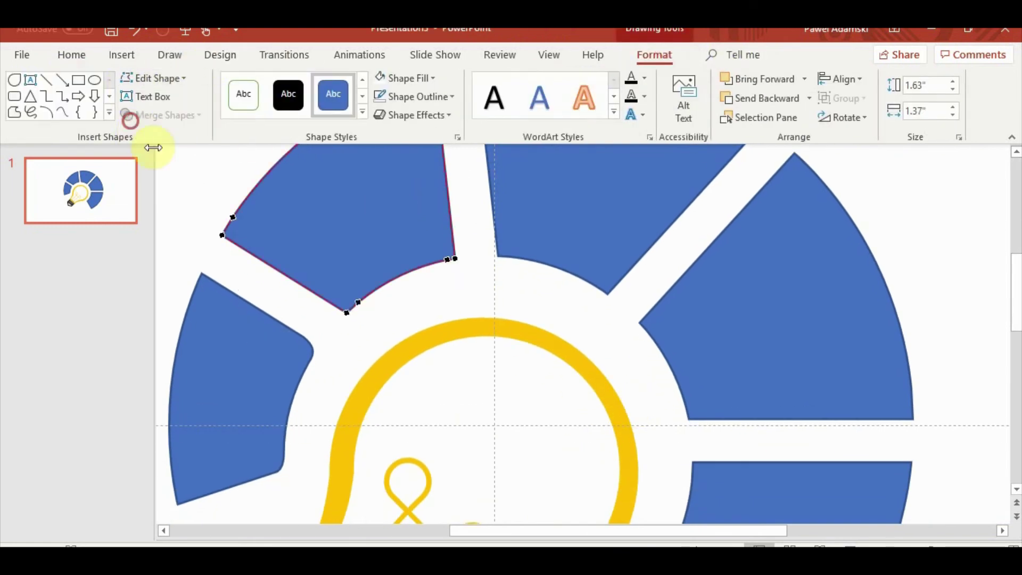
pyautogui.click(341, 307)
pyautogui.moveTo(338, 306)
pyautogui.mouseDown()
pyautogui.moveTo(329, 300)
pyautogui.moveTo(365, 296)
pyautogui.moveTo(347, 310)
pyautogui.mouseUp()
pyautogui.click(359, 330)
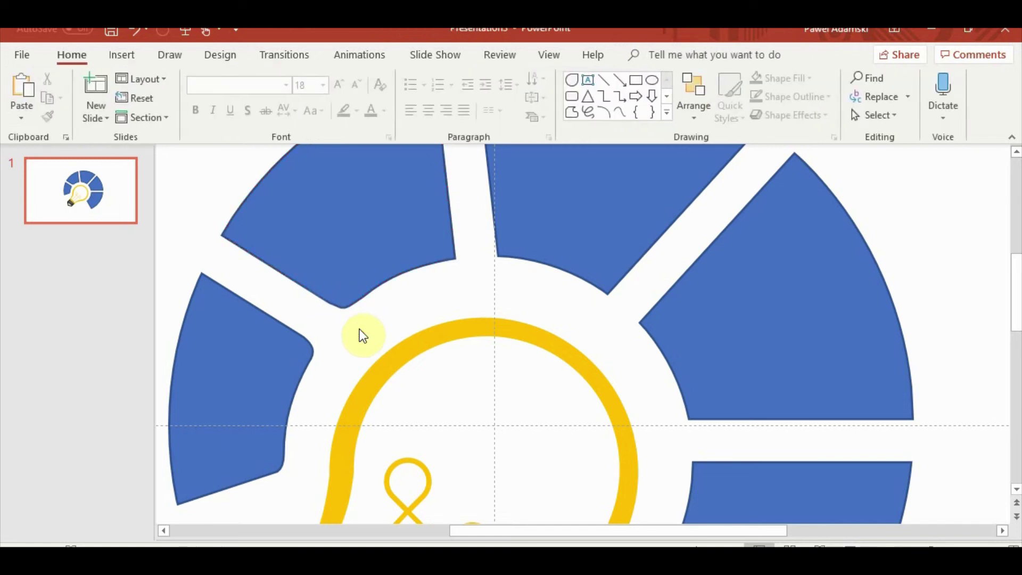
# Step: Curve and refine the upper-left segment's lower-right inner corner
pyautogui.click(419, 222)
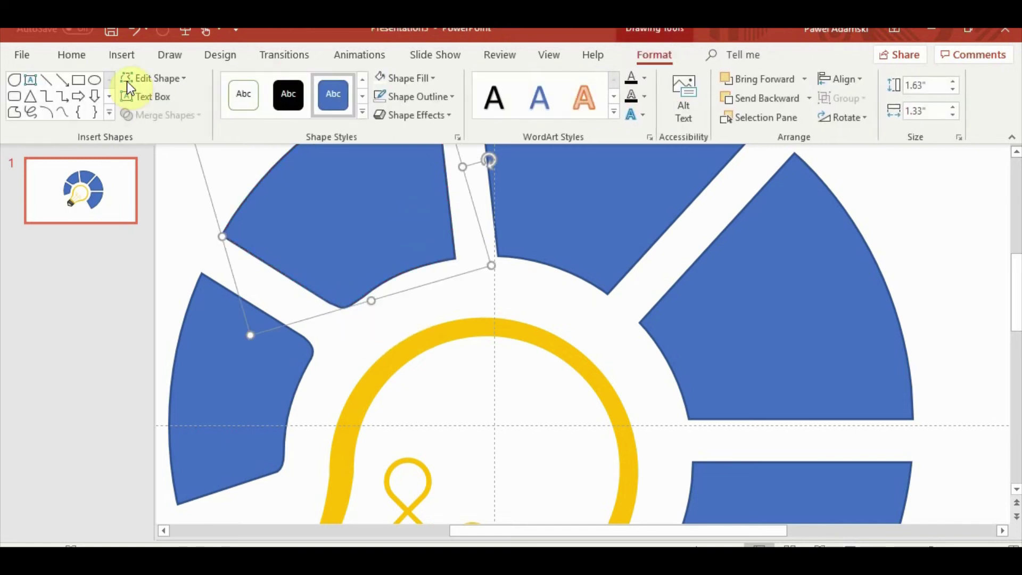
pyautogui.click(127, 81)
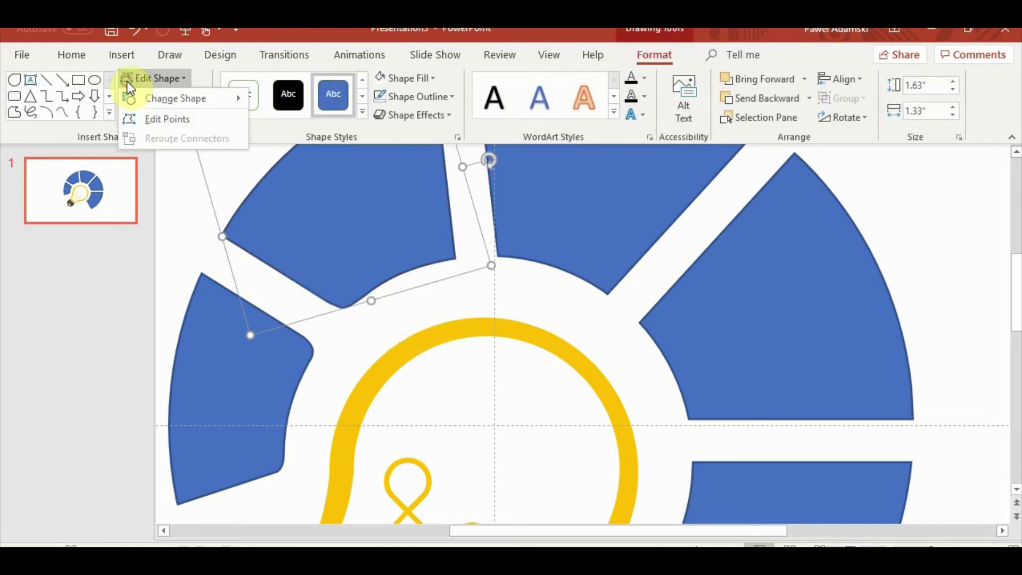
pyautogui.click(131, 118)
pyautogui.click(455, 259)
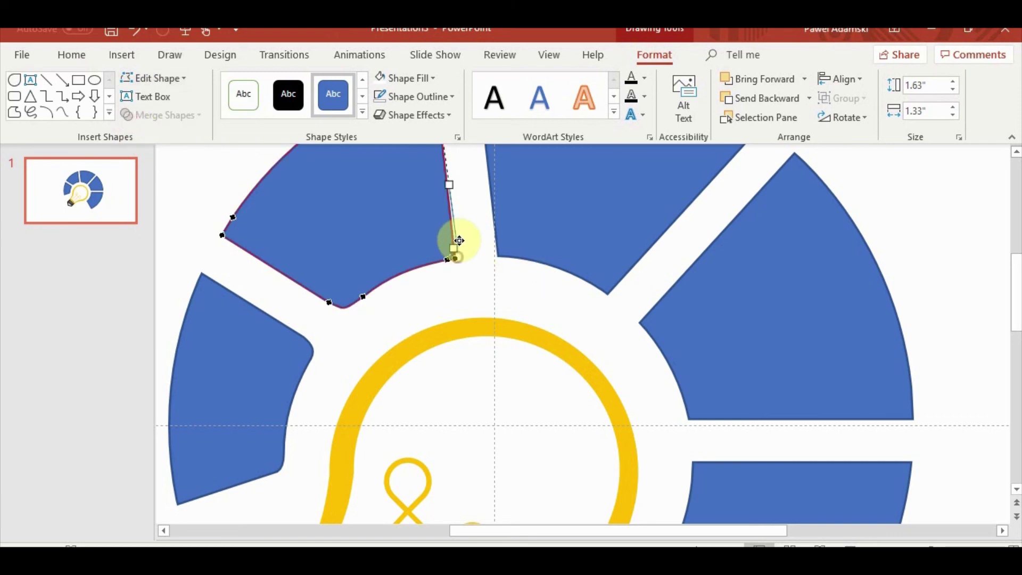
pyautogui.moveTo(455, 238)
pyautogui.mouseDown()
pyautogui.moveTo(435, 265)
pyautogui.moveTo(441, 251)
pyautogui.moveTo(455, 257)
pyautogui.moveTo(452, 244)
pyautogui.mouseUp()
pyautogui.click(453, 243)
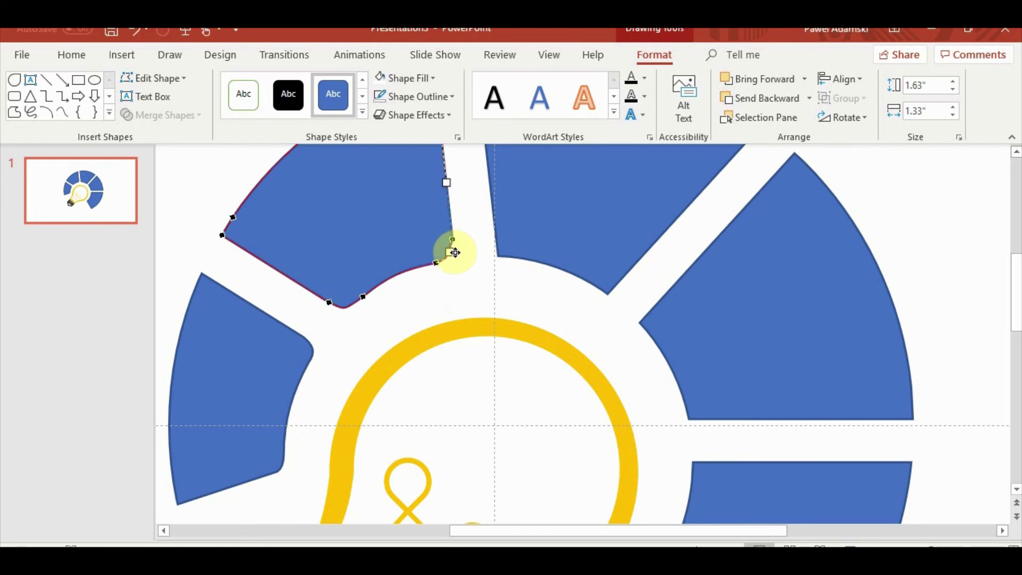
pyautogui.click(463, 270)
pyautogui.click(452, 270)
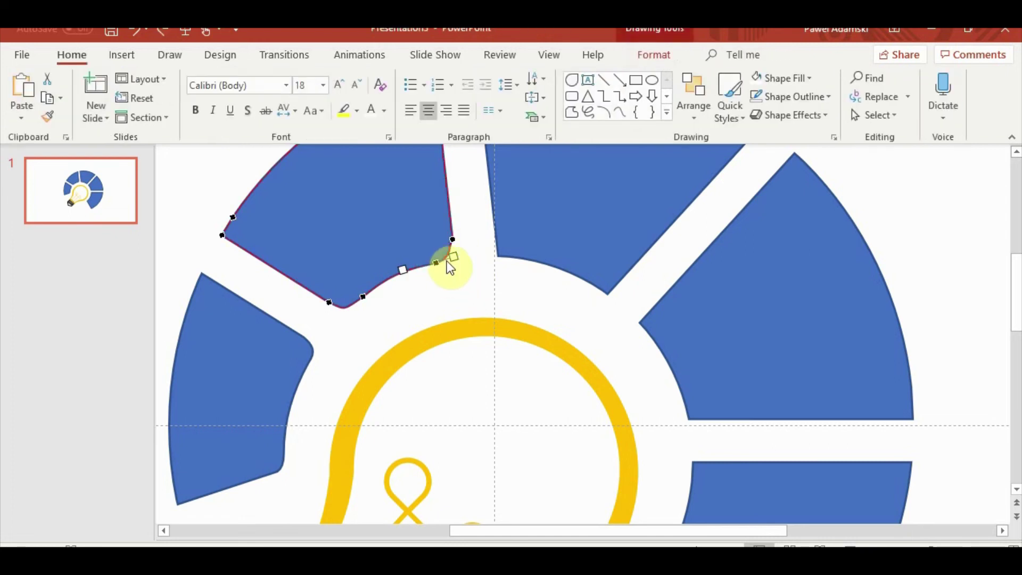
pyautogui.moveTo(446, 260); pyautogui.dragTo(436, 260)
pyautogui.click(456, 250)
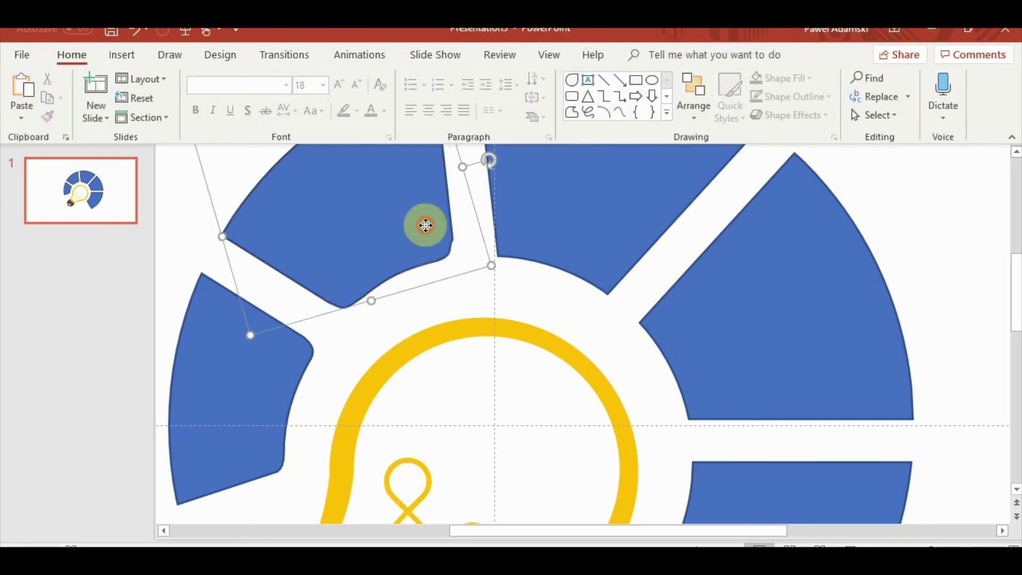
pyautogui.click(425, 223)
pyautogui.moveTo(452, 240); pyautogui.dragTo(451, 246)
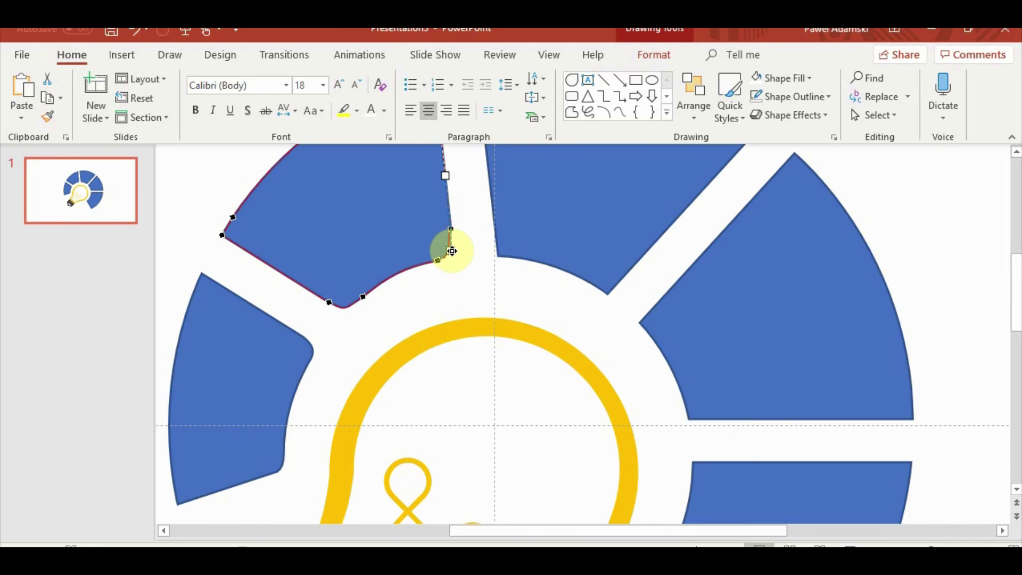
pyautogui.click(477, 264)
pyautogui.scroll(-3, 612, 289)
# Step: Smooth the upper-left segment's lower-right inner corner further
pyautogui.scroll(3, 825, 373)
pyautogui.click(489, 302)
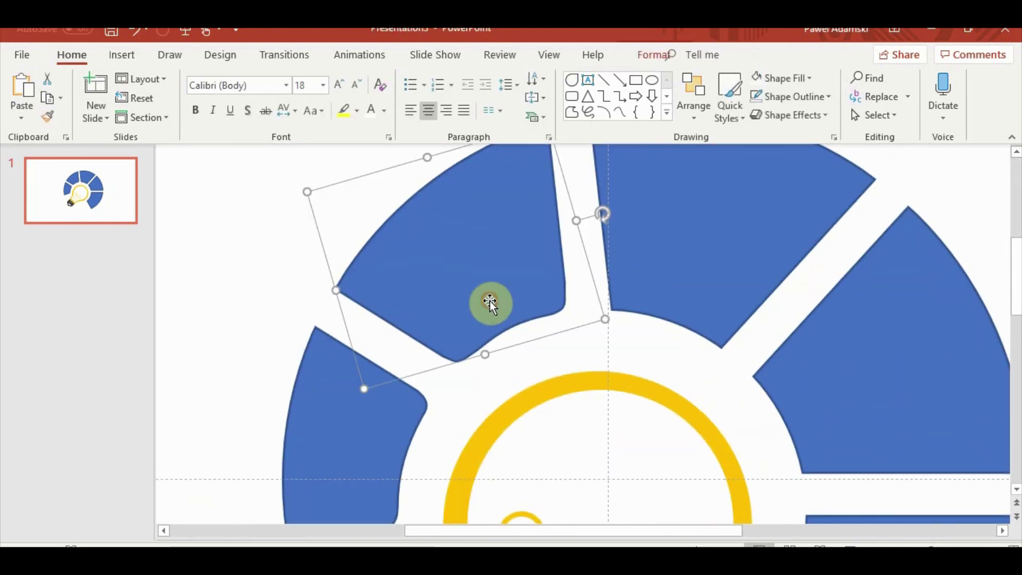
pyautogui.click(650, 54)
pyautogui.click(153, 78)
pyautogui.click(154, 119)
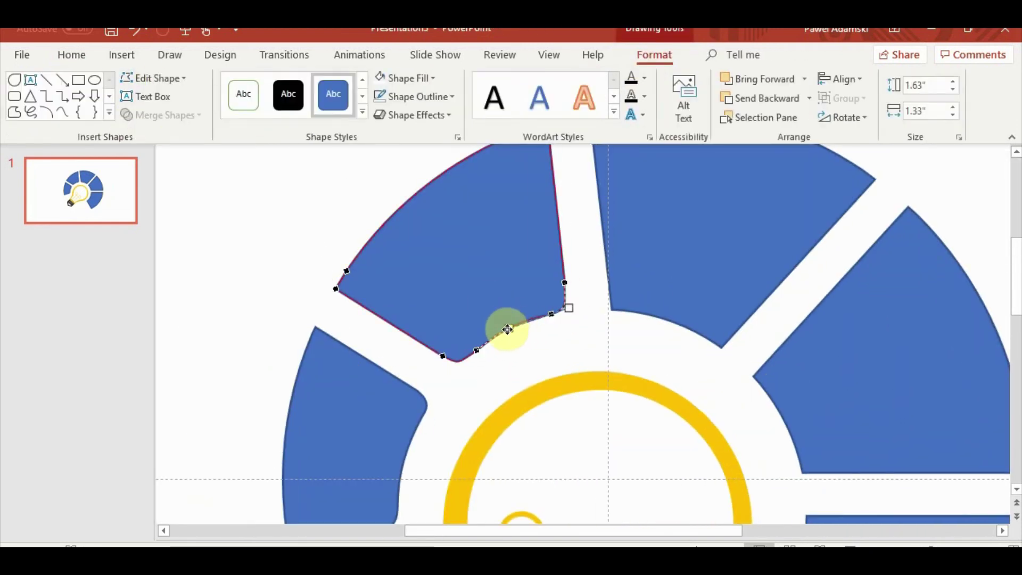
pyautogui.moveTo(506, 327); pyautogui.dragTo(503, 332)
pyautogui.click(643, 343)
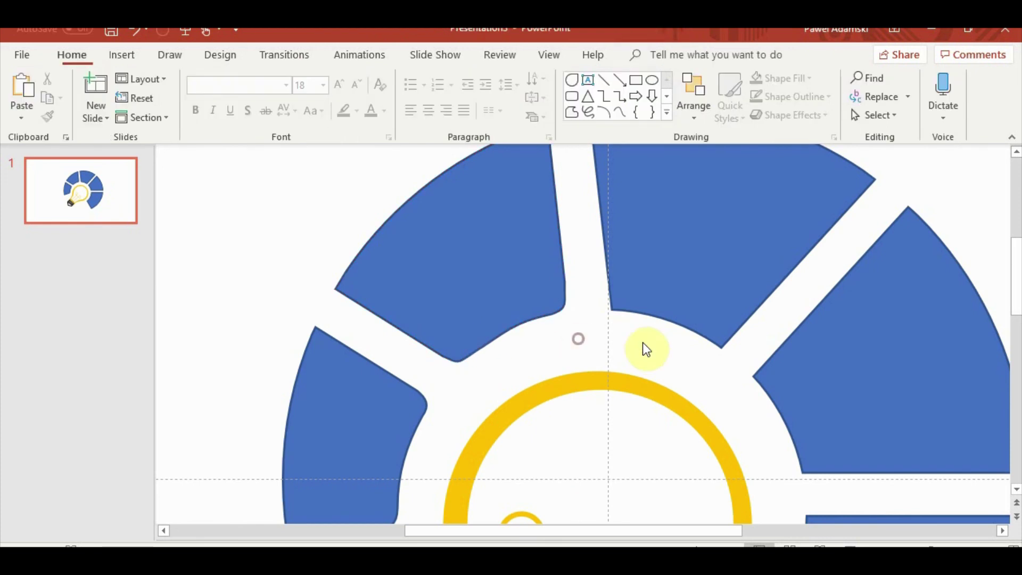
# Step: Round the lower-left and lower-right inner corners of the upper-right segment
pyautogui.click(732, 279)
pyautogui.click(654, 54)
pyautogui.click(126, 84)
pyautogui.click(155, 119)
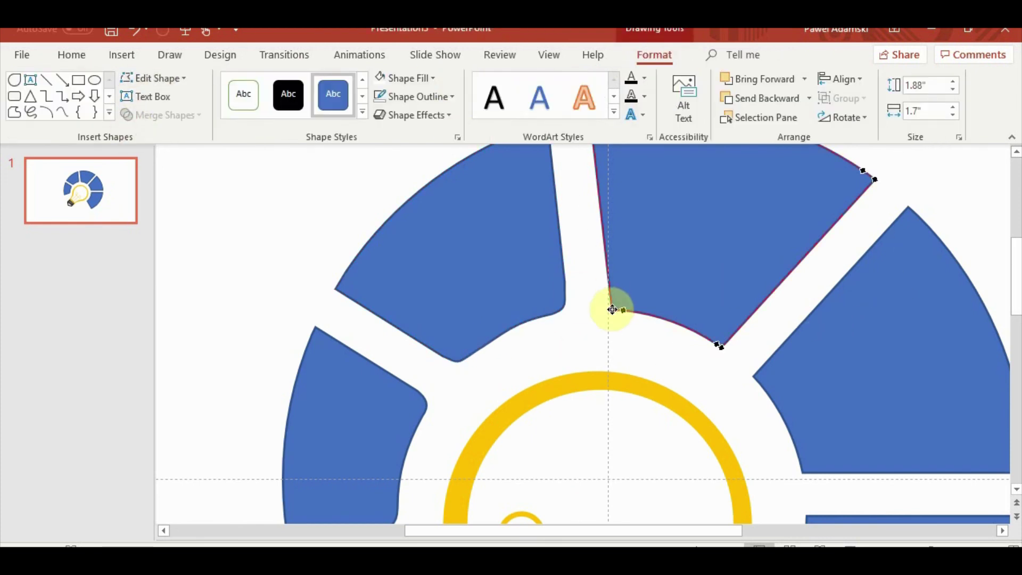
pyautogui.moveTo(611, 303); pyautogui.dragTo(609, 292)
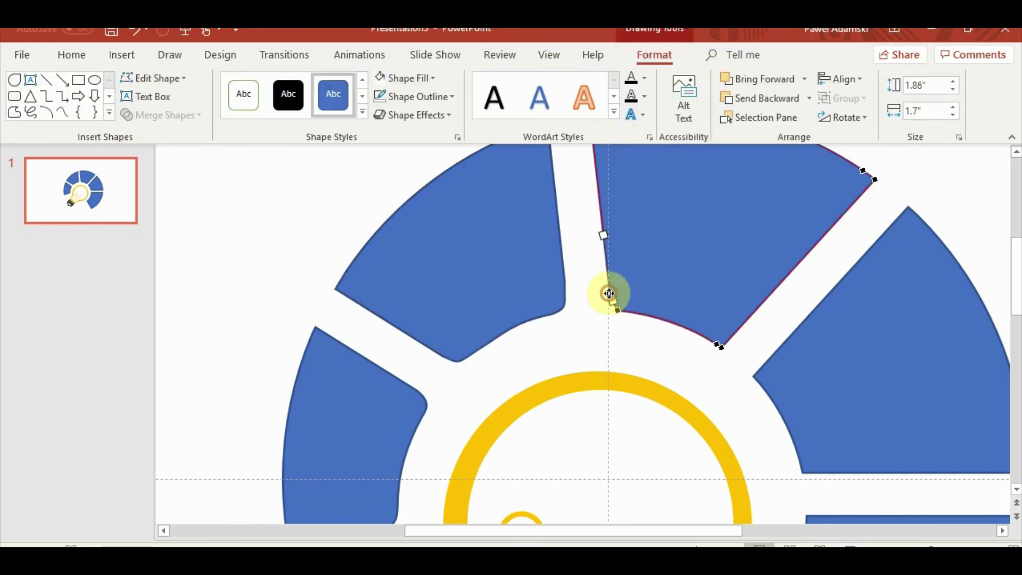
pyautogui.click(734, 362)
pyautogui.click(737, 298)
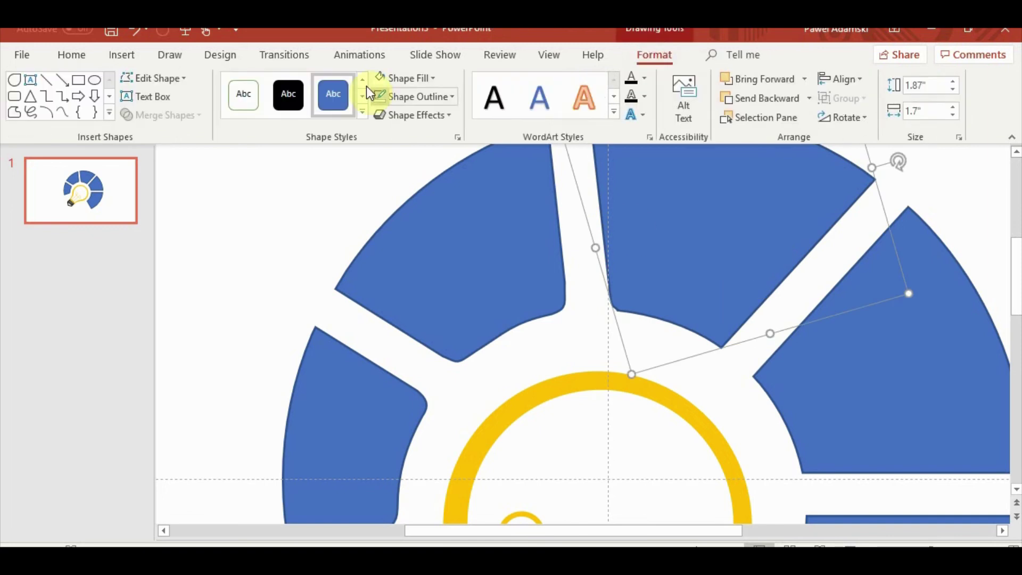
pyautogui.click(126, 78)
pyautogui.click(138, 120)
pyautogui.moveTo(727, 343); pyautogui.dragTo(724, 341)
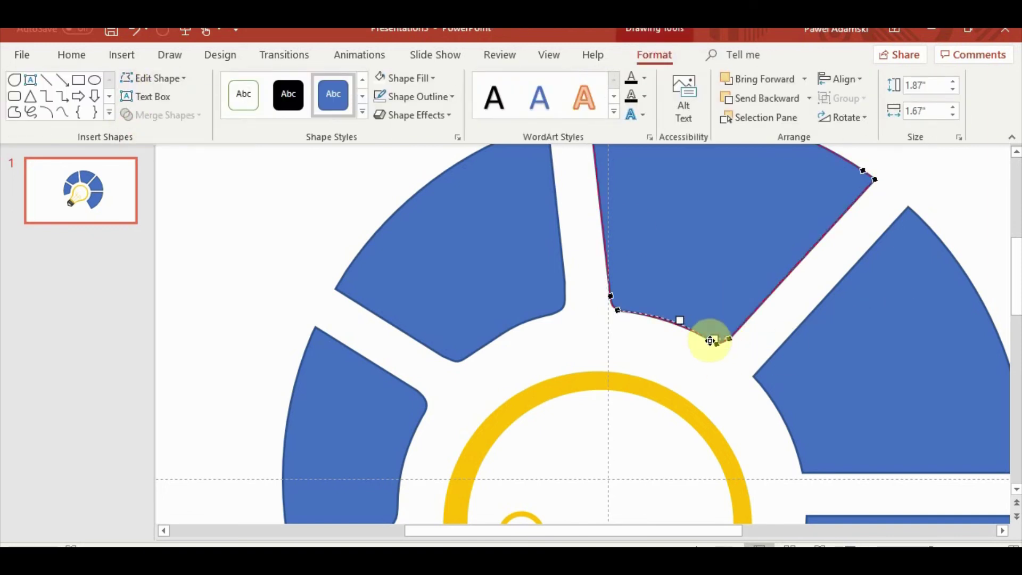
pyautogui.click(718, 343)
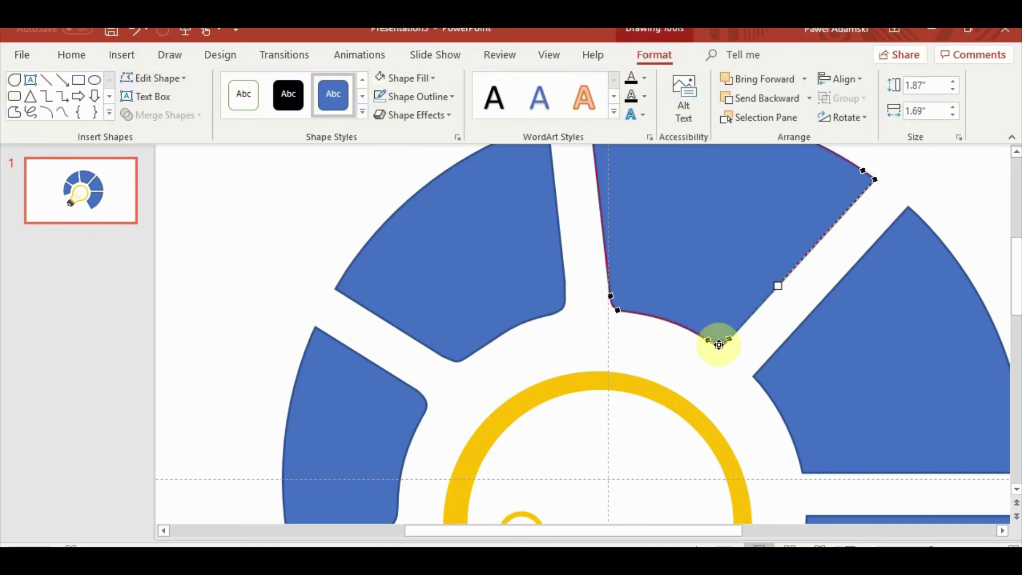
# Step: Pull the upper-right segment's inner edge into a curve facing the bulb
pyautogui.moveTo(639, 529); pyautogui.dragTo(704, 529)
pyautogui.scroll(-3, 797, 376)
pyautogui.doubleClick(745, 240)
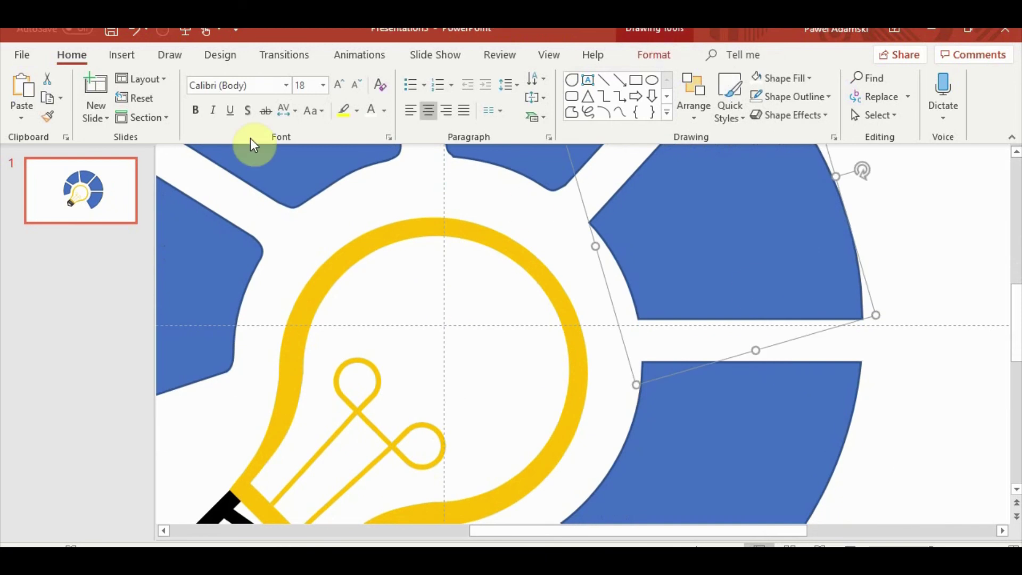
pyautogui.click(122, 78)
pyautogui.click(159, 116)
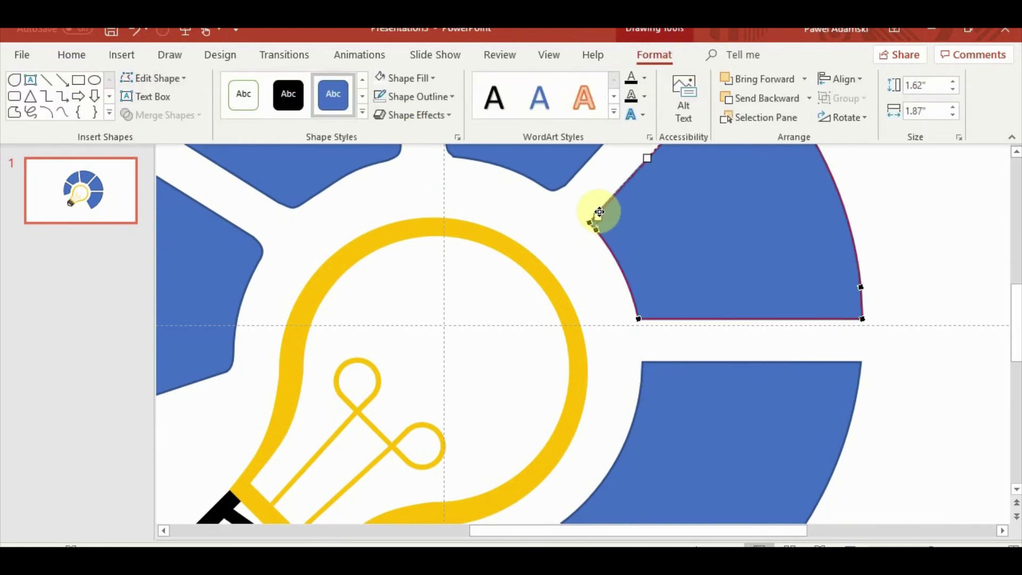
pyautogui.click(597, 213)
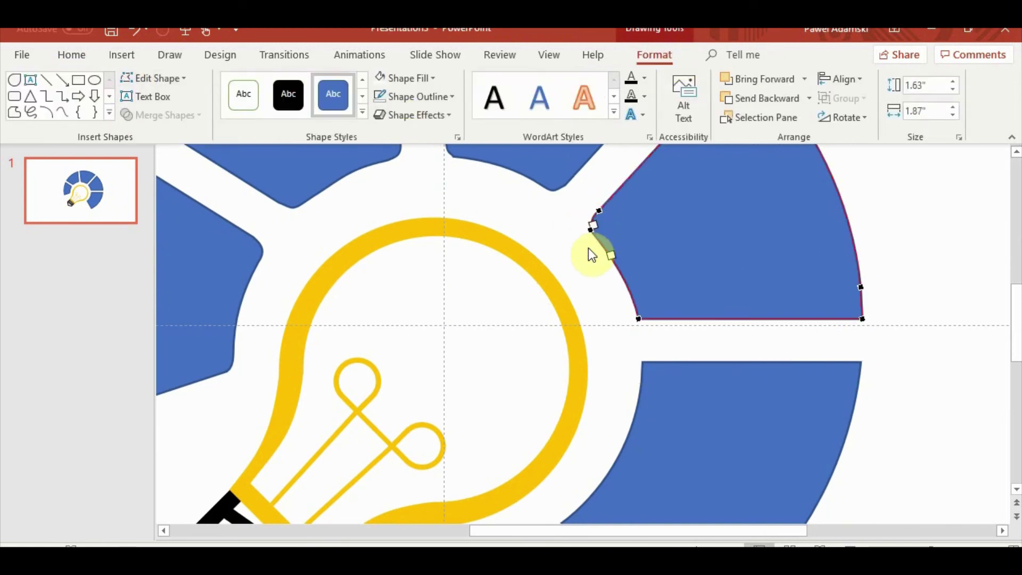
pyautogui.moveTo(589, 250); pyautogui.dragTo(628, 245)
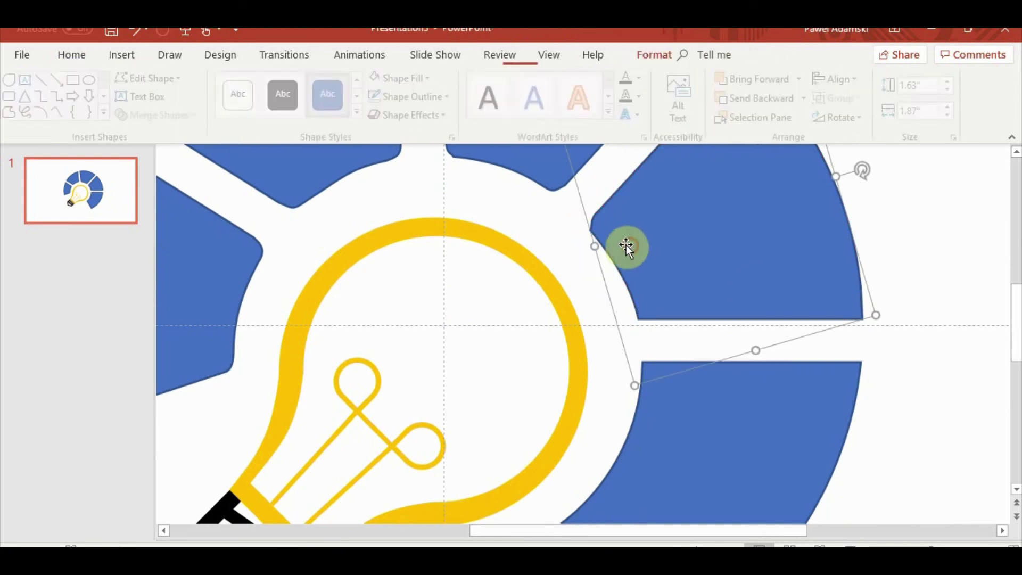
# Step: Round and smooth the upper-right segment's bottom-left inner corner
pyautogui.click(638, 317)
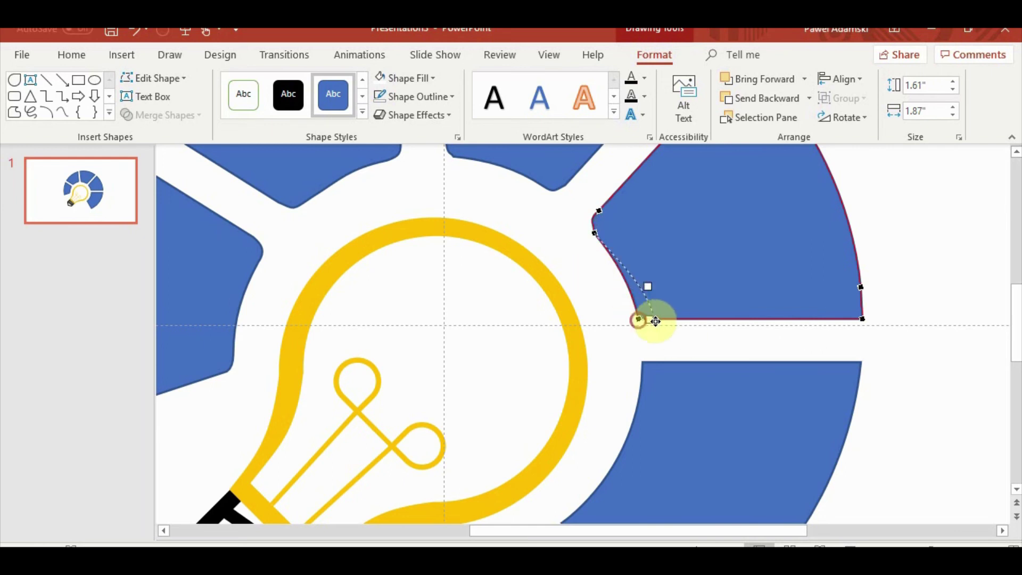
pyautogui.click(646, 321)
pyautogui.click(647, 324)
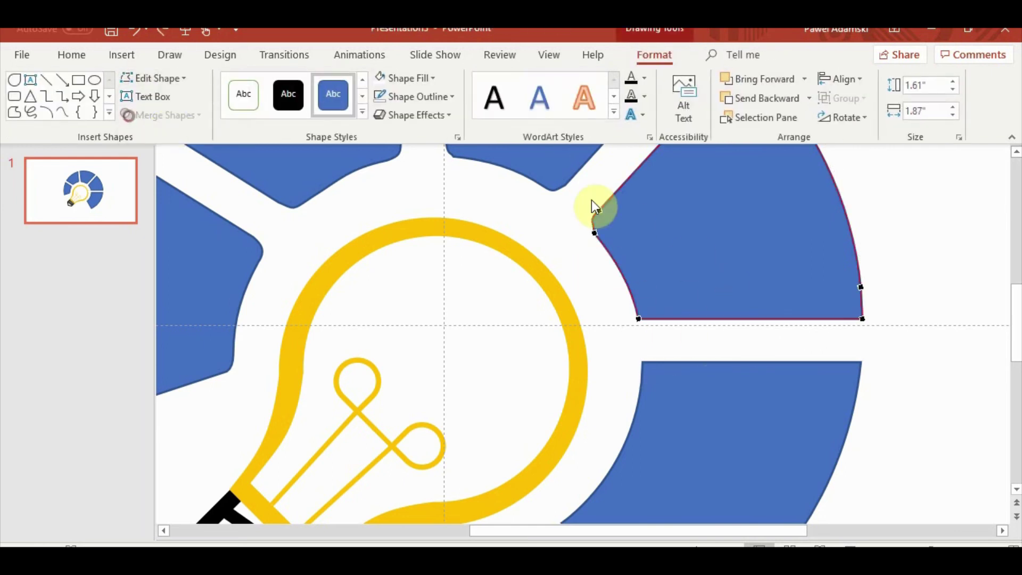
pyautogui.click(592, 221)
pyautogui.click(557, 225)
pyautogui.click(650, 313)
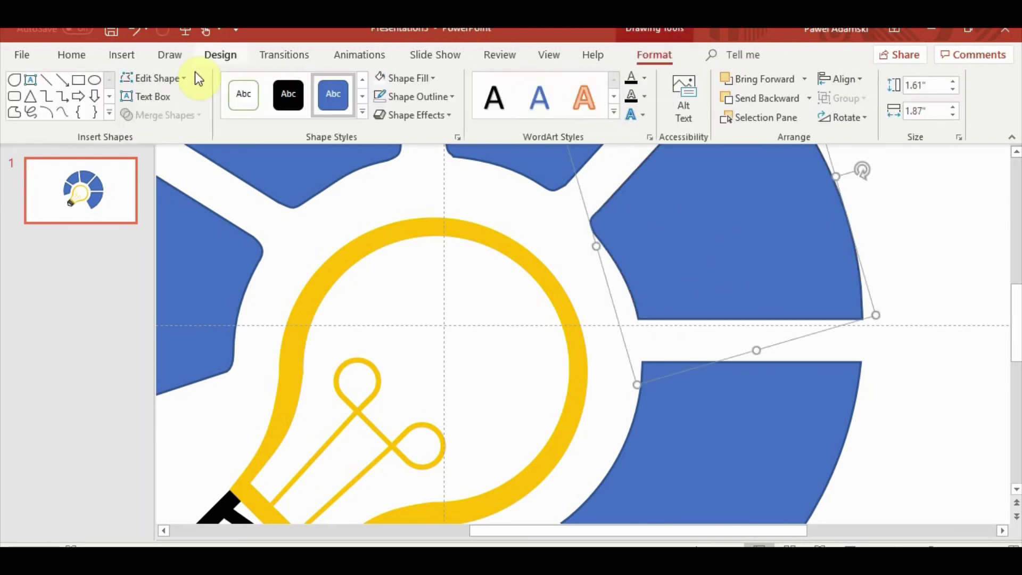
pyautogui.click(636, 305)
pyautogui.click(645, 319)
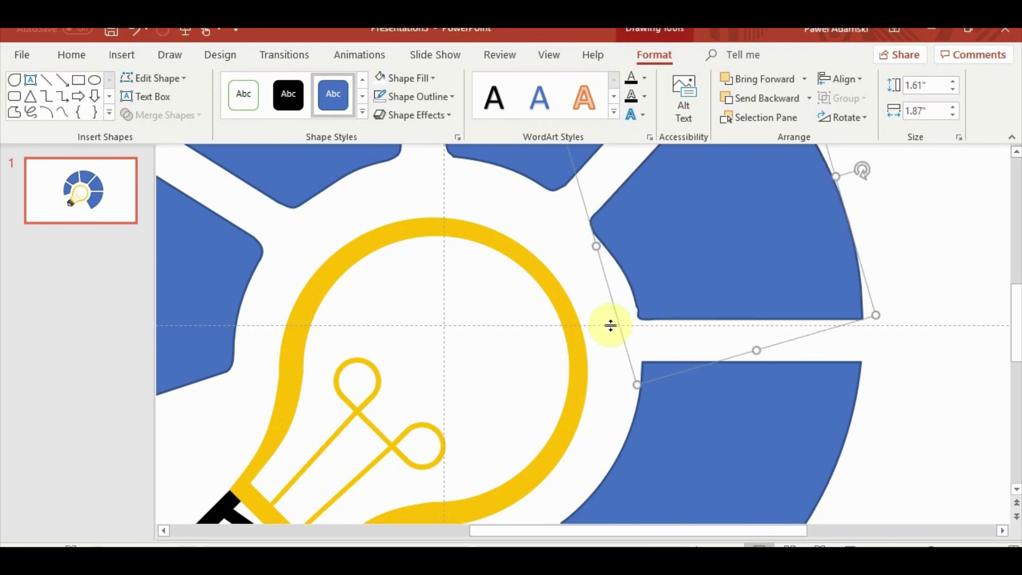
pyautogui.moveTo(630, 319)
pyautogui.mouseDown()
pyautogui.moveTo(654, 312)
pyautogui.moveTo(641, 320)
pyautogui.mouseUp()
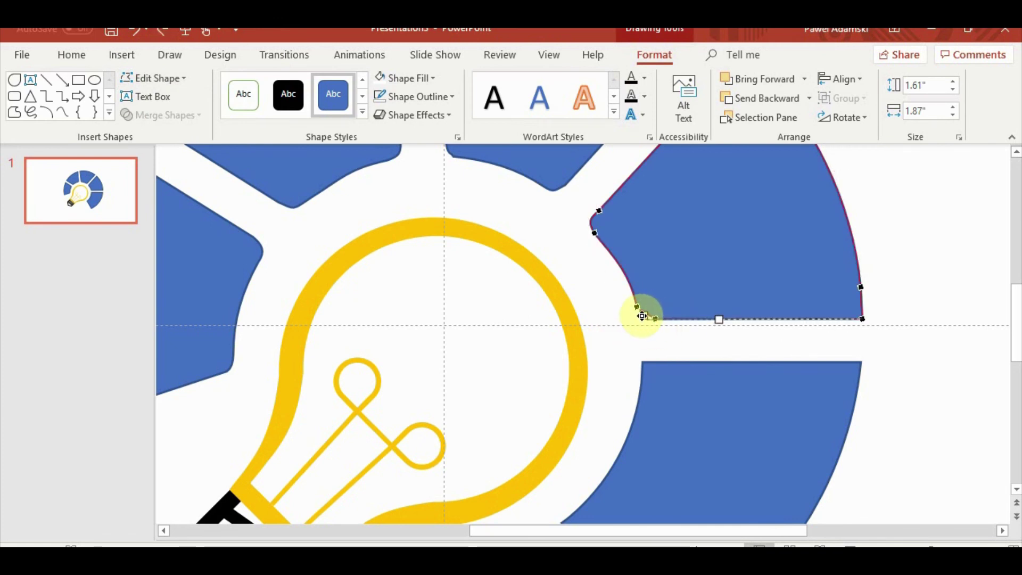
pyautogui.keyDown('ctrl'); pyautogui.scroll(5, 528, 268); pyautogui.keyUp('ctrl')
pyautogui.scroll(-2, 527, 269)
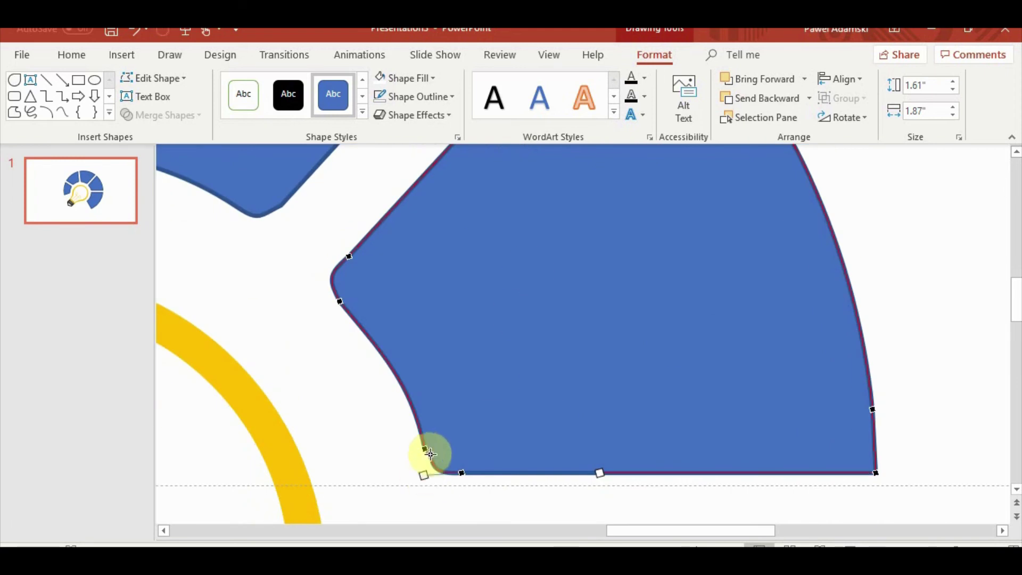
pyautogui.moveTo(429, 468); pyautogui.dragTo(422, 468)
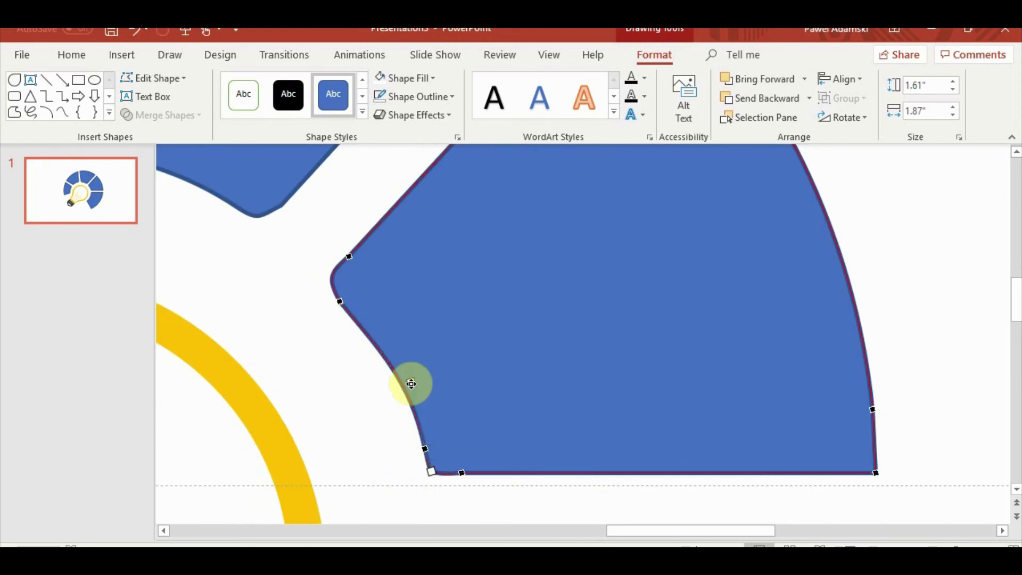
pyautogui.moveTo(411, 388); pyautogui.dragTo(403, 379)
pyautogui.click(407, 358)
pyautogui.keyDown('ctrl'); pyautogui.scroll(-3, 407, 358); pyautogui.keyUp('ctrl')
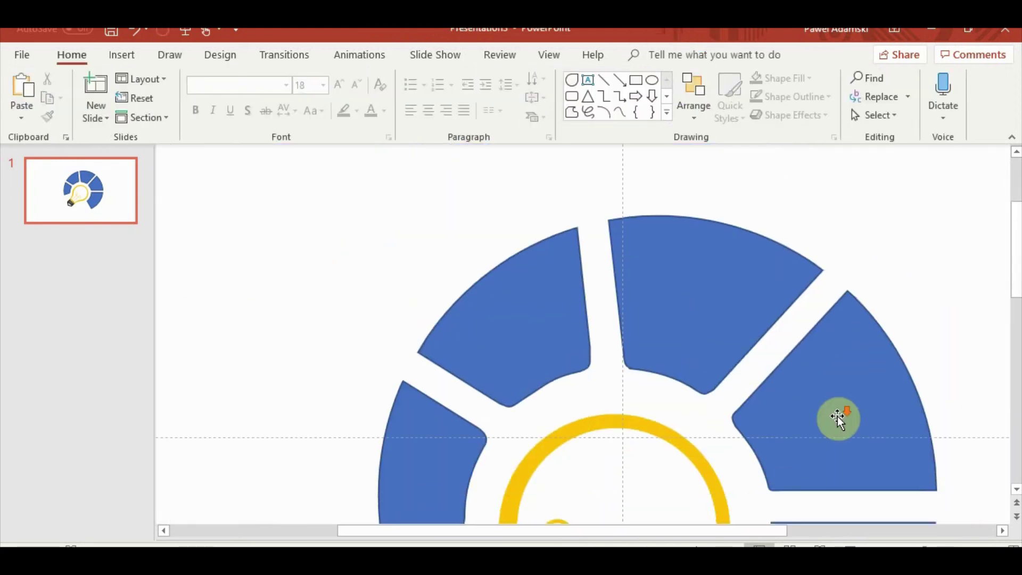
# Step: Curve the lower-right segment's inner corner into a rounded shape
pyautogui.keyDown('ctrl'); pyautogui.scroll(2, 838, 417); pyautogui.keyUp('ctrl')
pyautogui.keyDown('ctrl'); pyautogui.scroll(1, 908, 452); pyautogui.keyUp('ctrl')
pyautogui.click(836, 426)
pyautogui.scroll(2, 860, 448)
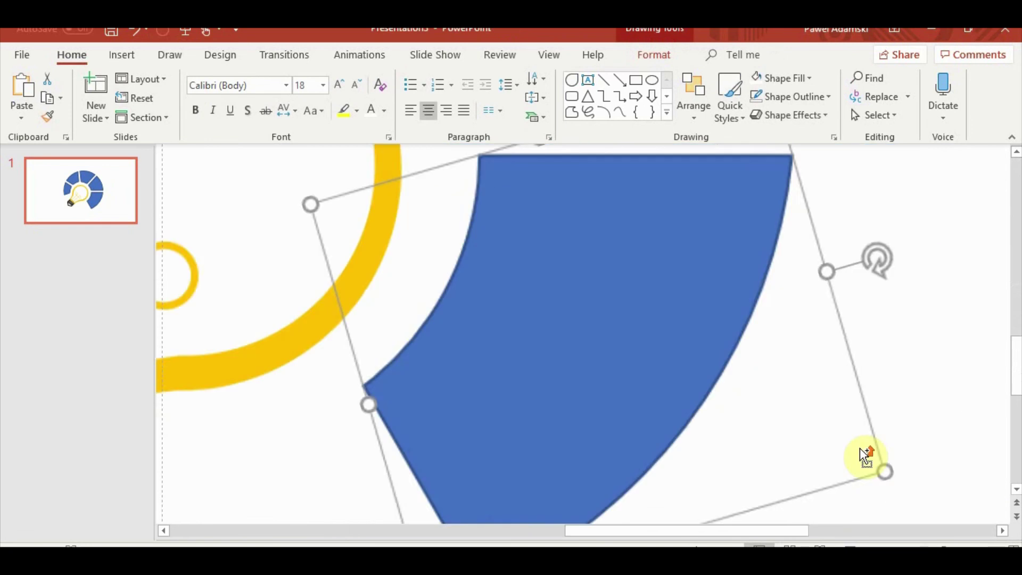
pyautogui.click(663, 56)
pyautogui.click(154, 78)
pyautogui.click(128, 120)
pyautogui.click(339, 383)
pyautogui.moveTo(364, 360)
pyautogui.mouseDown()
pyautogui.moveTo(352, 404)
pyautogui.moveTo(333, 377)
pyautogui.mouseUp()
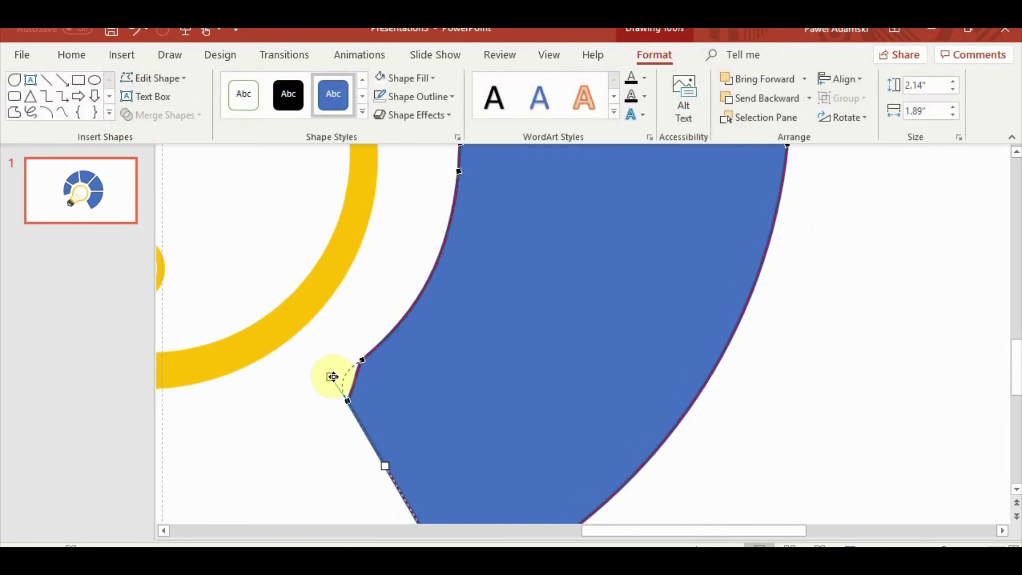
pyautogui.click(311, 367)
# Step: Round the lower-right segment's top-left inner corner
pyautogui.scroll(2, 503, 282)
pyautogui.click(503, 282)
pyautogui.click(153, 79)
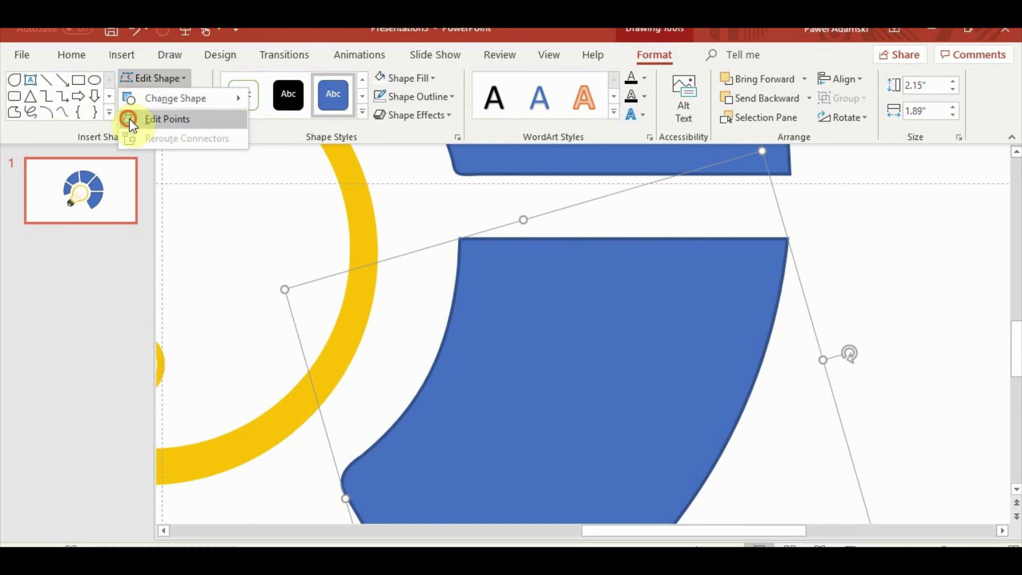
pyautogui.click(130, 119)
pyautogui.moveTo(486, 236); pyautogui.dragTo(454, 240)
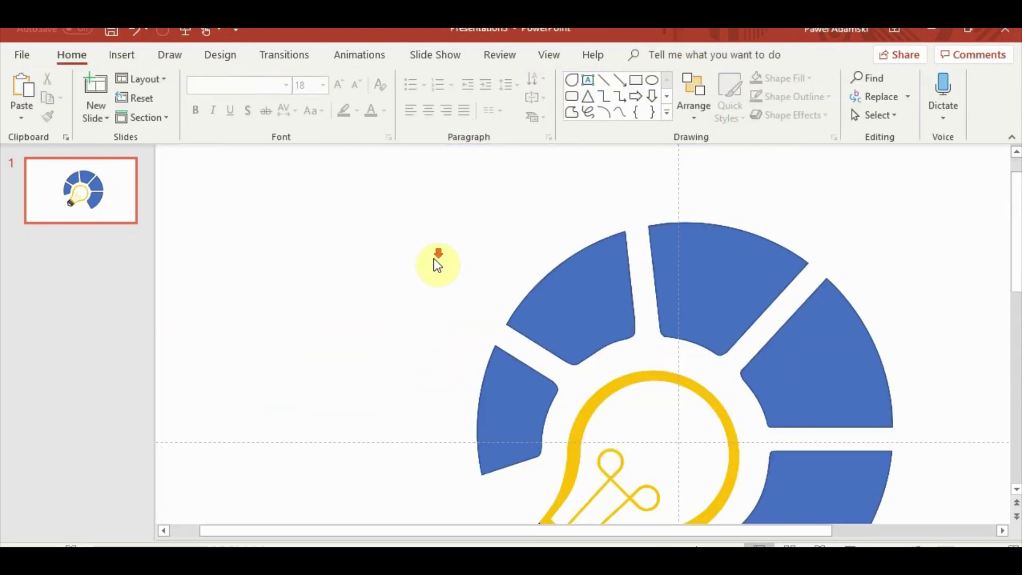
pyautogui.scroll(-2, 436, 264)
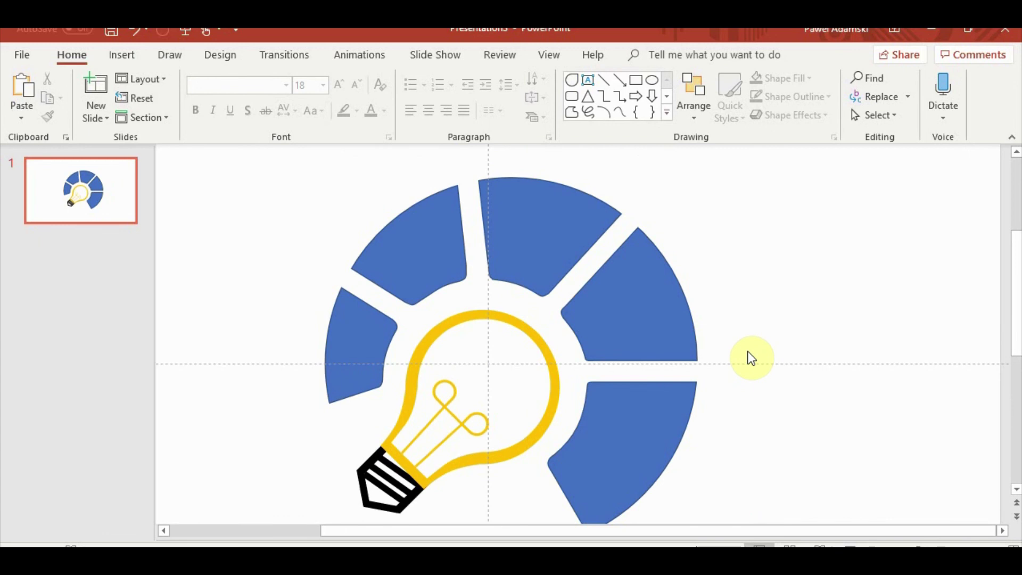
# Step: Adjust the top-left segment's inner lower-right corner point
pyautogui.click(428, 273)
pyautogui.scroll(5, 428, 273)
pyautogui.click(152, 78)
pyautogui.click(130, 119)
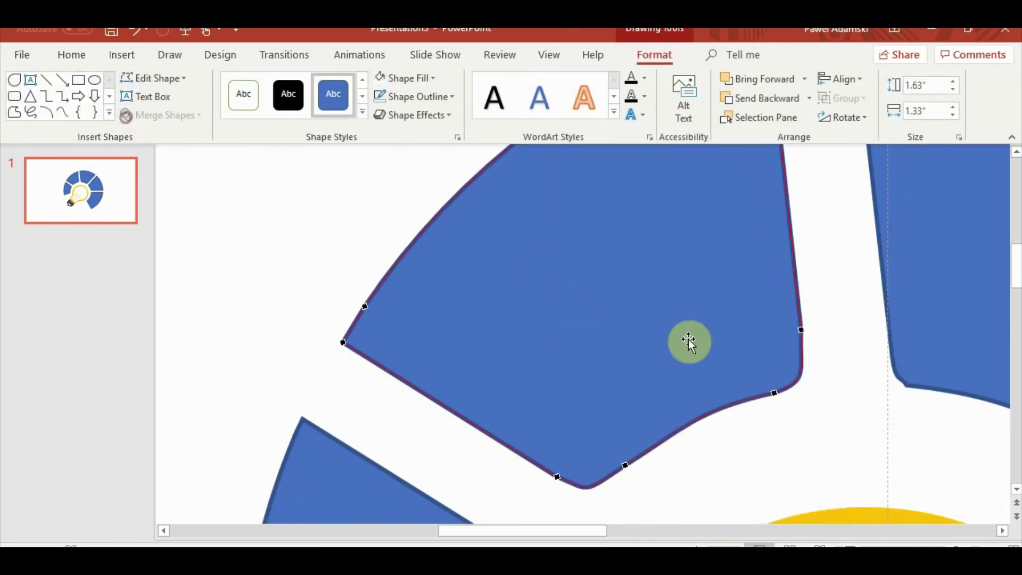
pyautogui.click(775, 393)
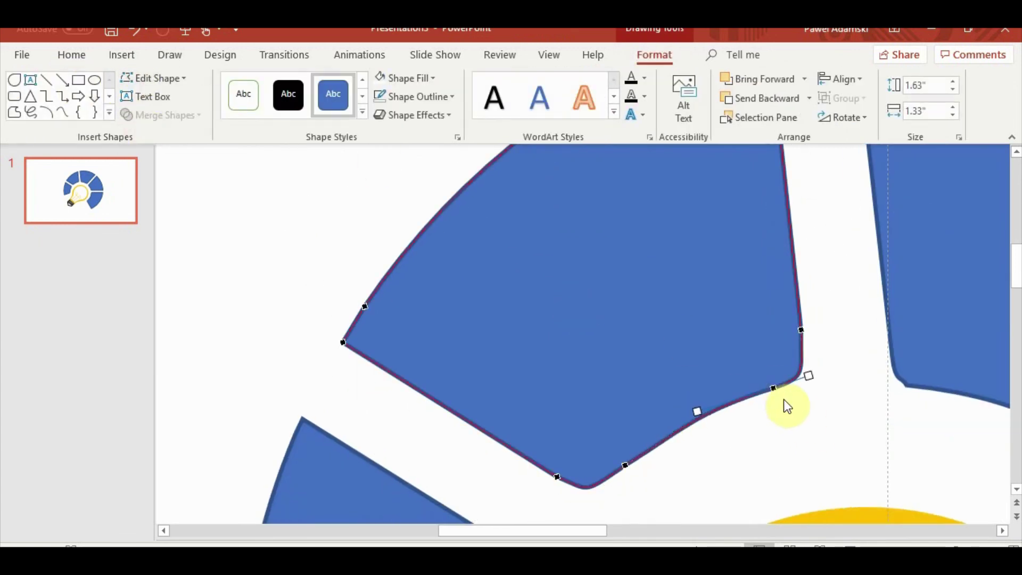
pyautogui.click(779, 434)
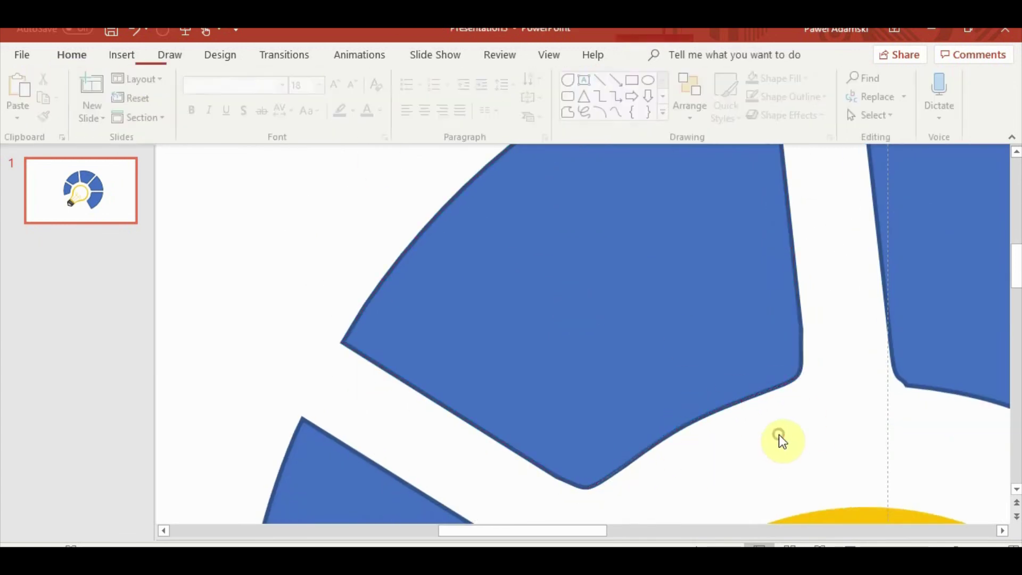
pyautogui.keyDown('ctrl'); pyautogui.scroll(-3, 810, 378); pyautogui.keyUp('ctrl')
pyautogui.keyDown('ctrl'); pyautogui.scroll(-3, 812, 379); pyautogui.keyUp('ctrl')
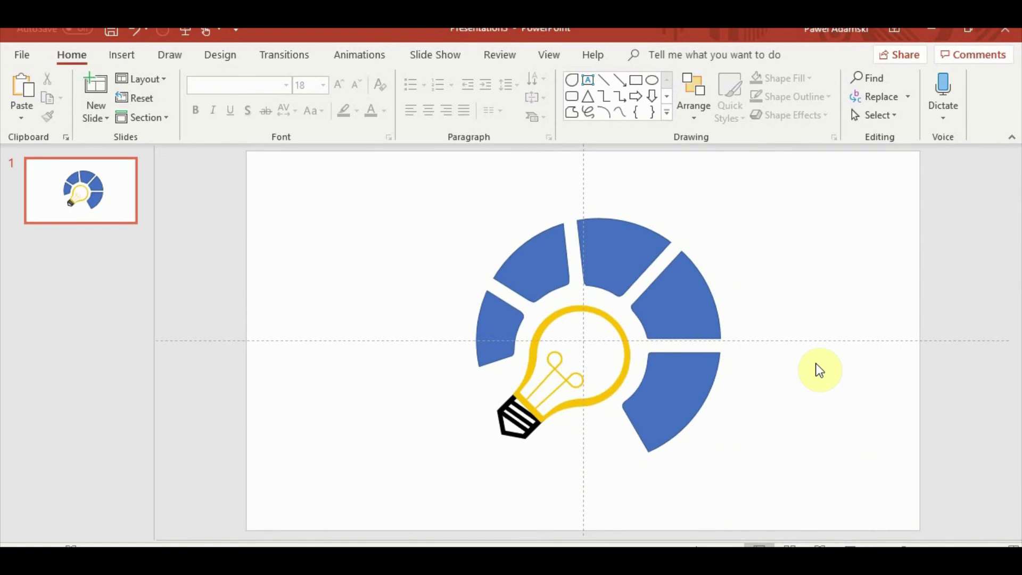
# Step: Fill the left and upper-left segments with orange and red-orange using the eyedropper
pyautogui.keyDown('ctrl'); pyautogui.scroll(-2, 567, 447); pyautogui.keyUp('ctrl')
pyautogui.click(518, 285)
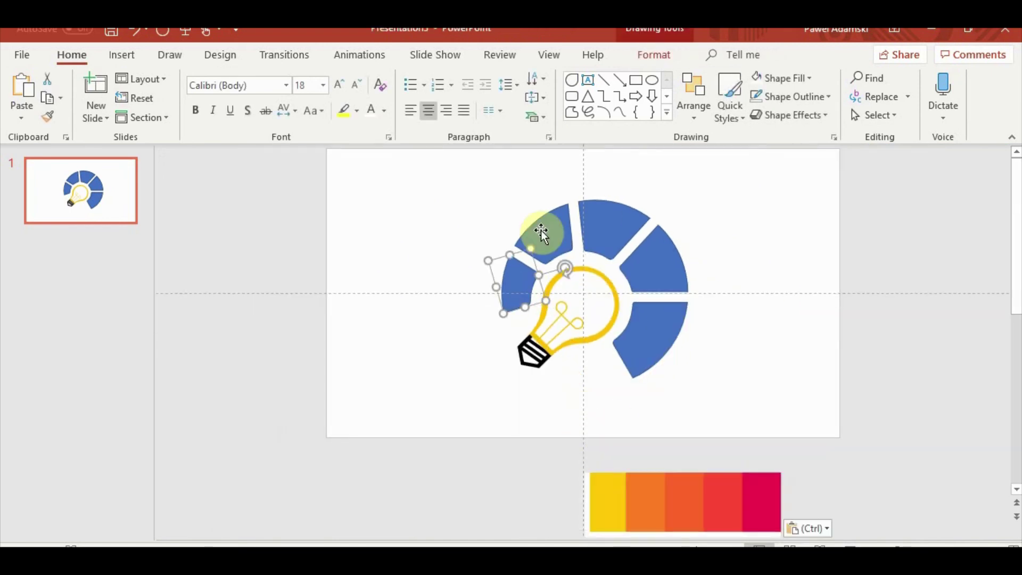
pyautogui.click(654, 55)
pyautogui.click(431, 79)
pyautogui.click(421, 291)
pyautogui.click(649, 492)
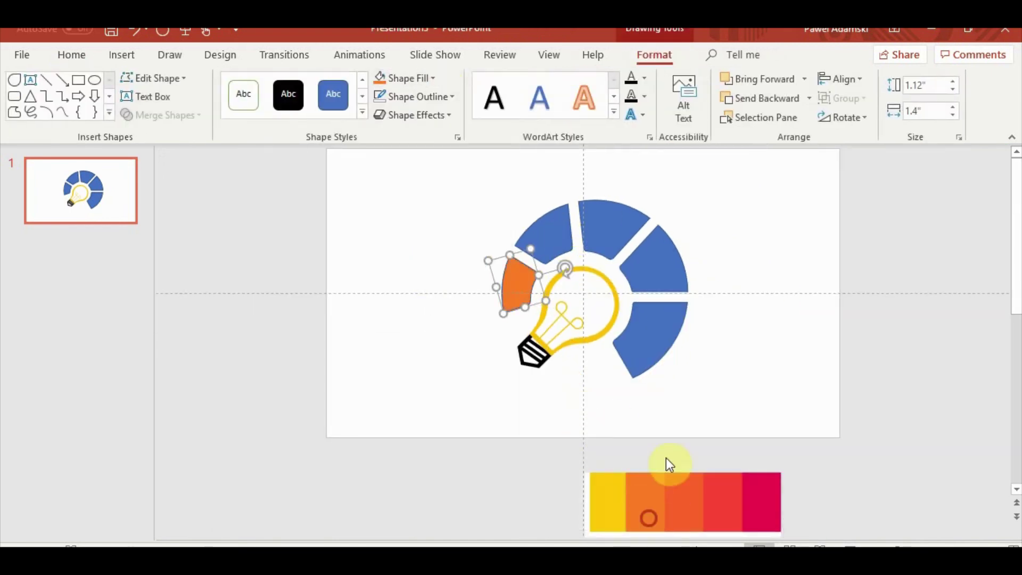
pyautogui.click(545, 234)
pyautogui.click(432, 78)
pyautogui.click(420, 292)
pyautogui.click(684, 501)
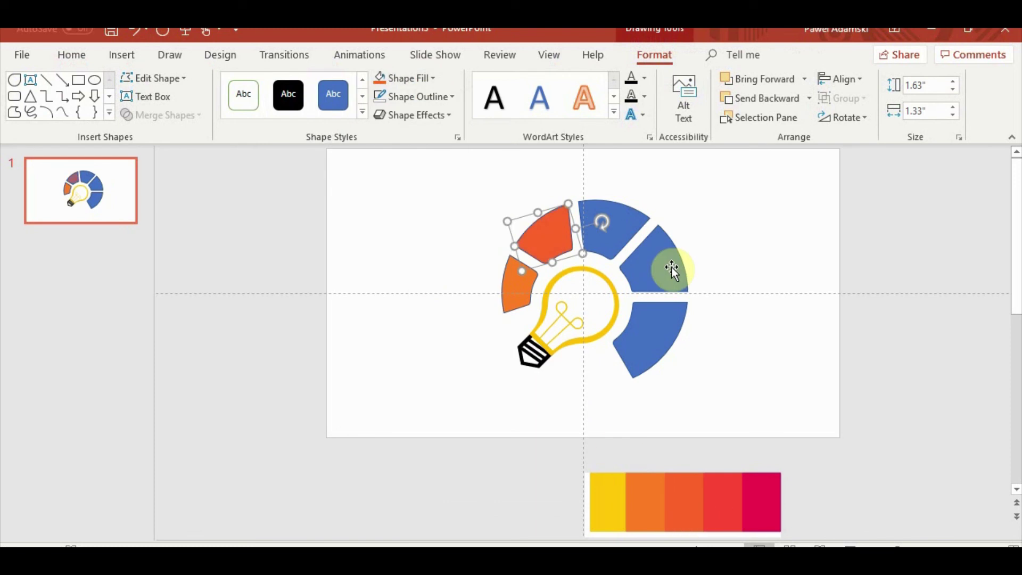
# Step: Fill the top and upper-right segments with red and magenta from the palette strip
pyautogui.click(631, 245)
pyautogui.click(432, 78)
pyautogui.click(420, 291)
pyautogui.click(724, 502)
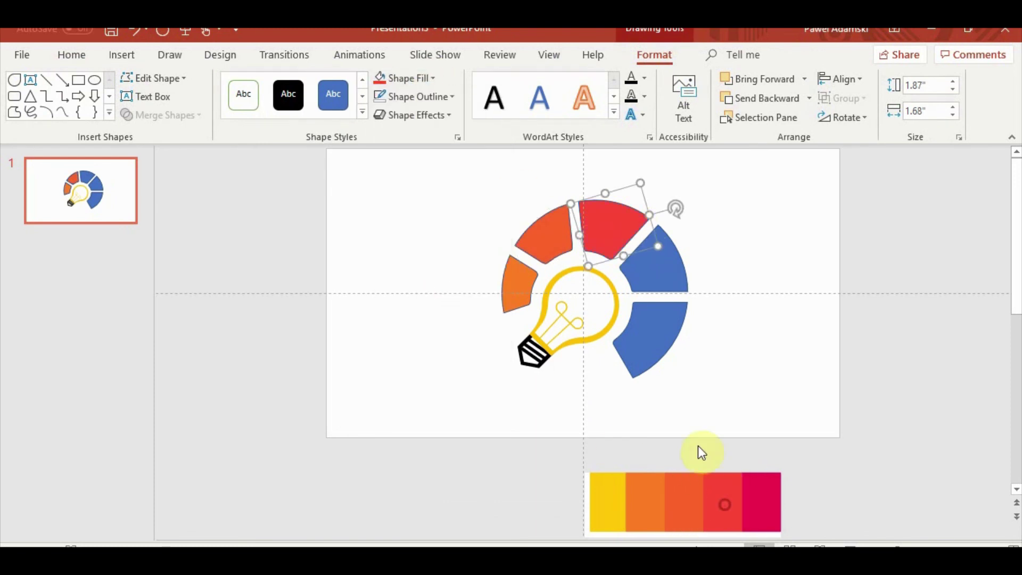
pyautogui.click(655, 261)
pyautogui.click(432, 78)
pyautogui.click(421, 291)
pyautogui.click(761, 501)
pyautogui.click(649, 335)
pyautogui.click(412, 80)
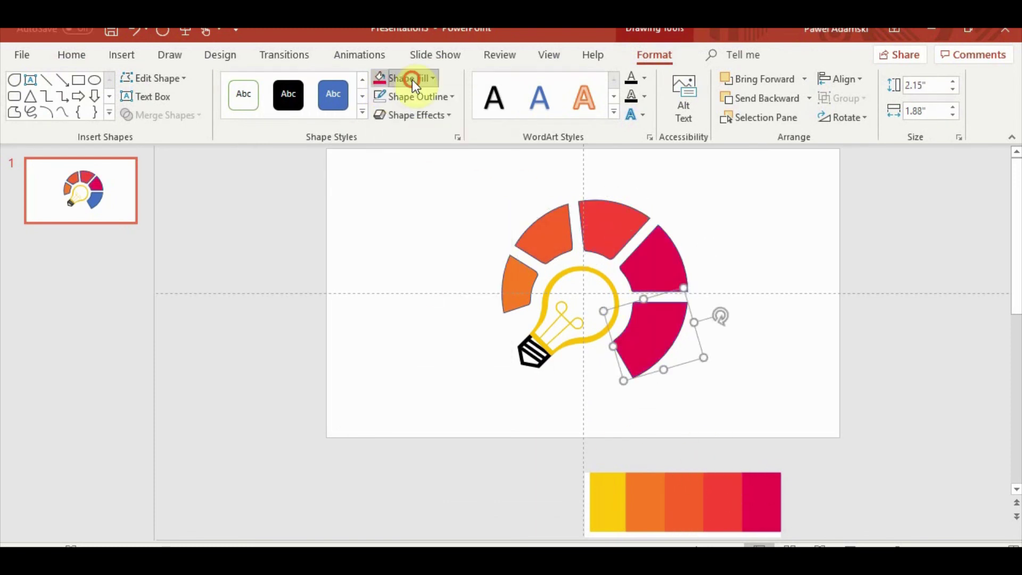
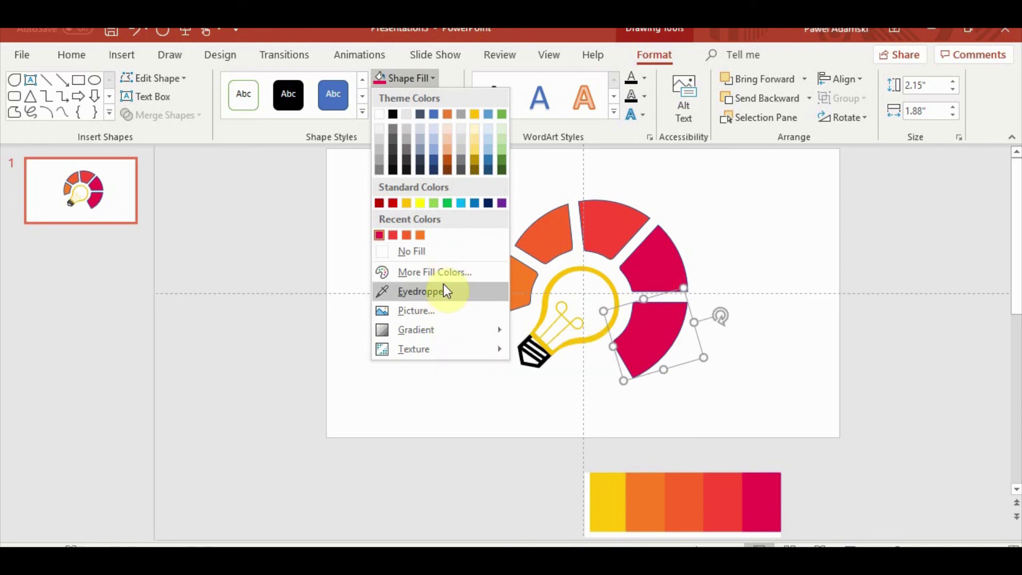
# Step: Give the bottom arc segment a slightly darker crimson fill using a custom colour
pyautogui.click(454, 272)
pyautogui.moveTo(556, 238); pyautogui.dragTo(557, 244)
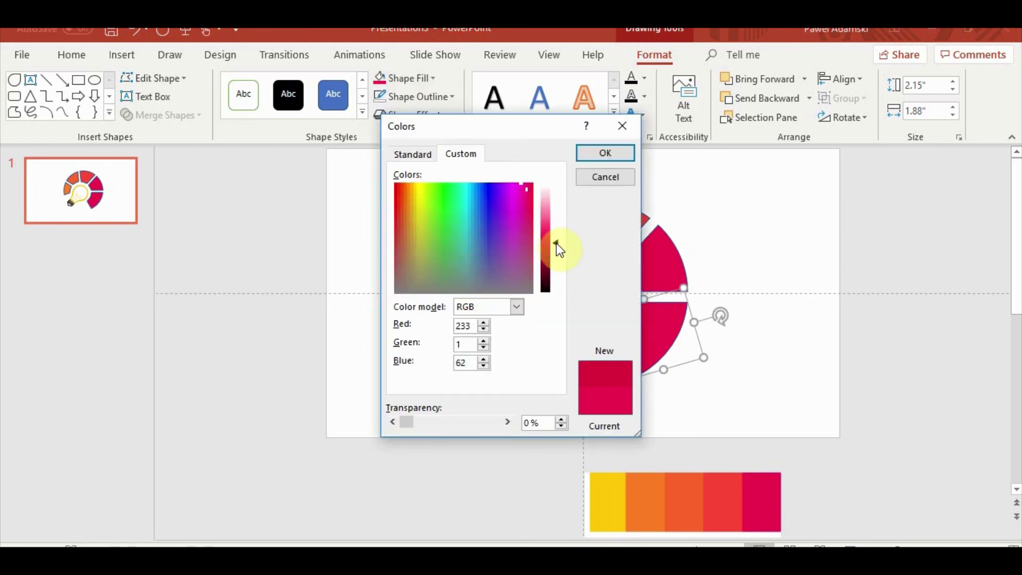
pyautogui.click(605, 153)
pyautogui.click(773, 312)
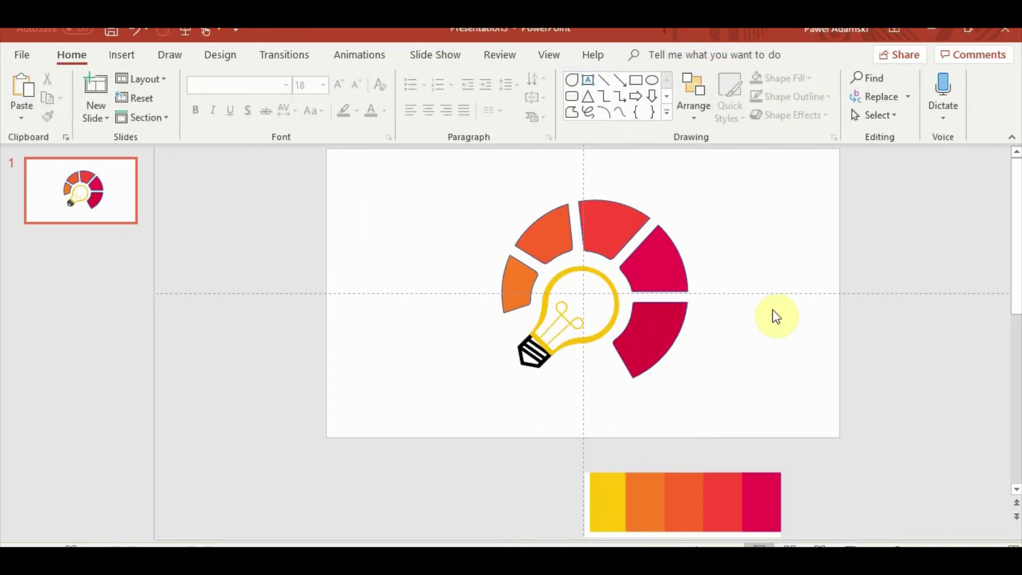
# Step: Select all five arc segments and set their outline to No Outline
pyautogui.click(518, 296)
pyautogui.keyDown('shift'); pyautogui.click(556, 232); pyautogui.keyUp('shift')
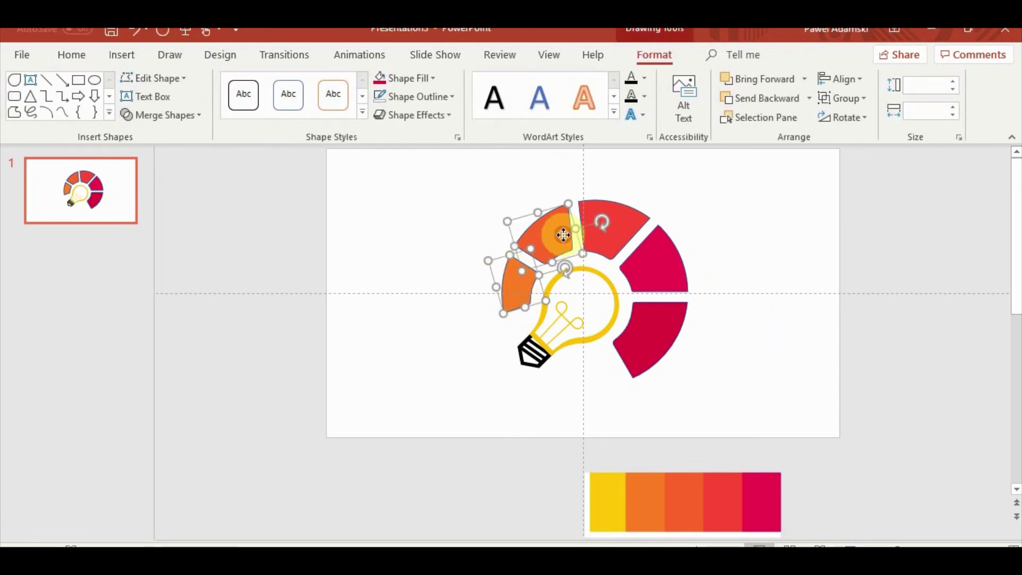
pyautogui.keyDown('shift'); pyautogui.click(612, 226); pyautogui.keyUp('shift')
pyautogui.keyDown('shift'); pyautogui.click(655, 267); pyautogui.keyUp('shift')
pyautogui.keyDown('shift'); pyautogui.click(659, 333); pyautogui.keyUp('shift')
pyautogui.click(432, 78)
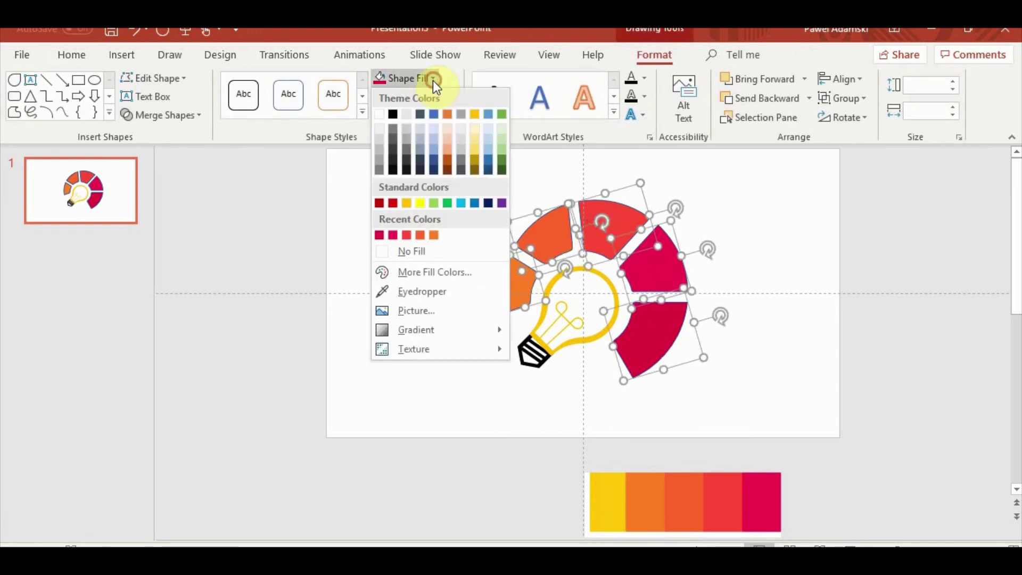
pyautogui.click(425, 80)
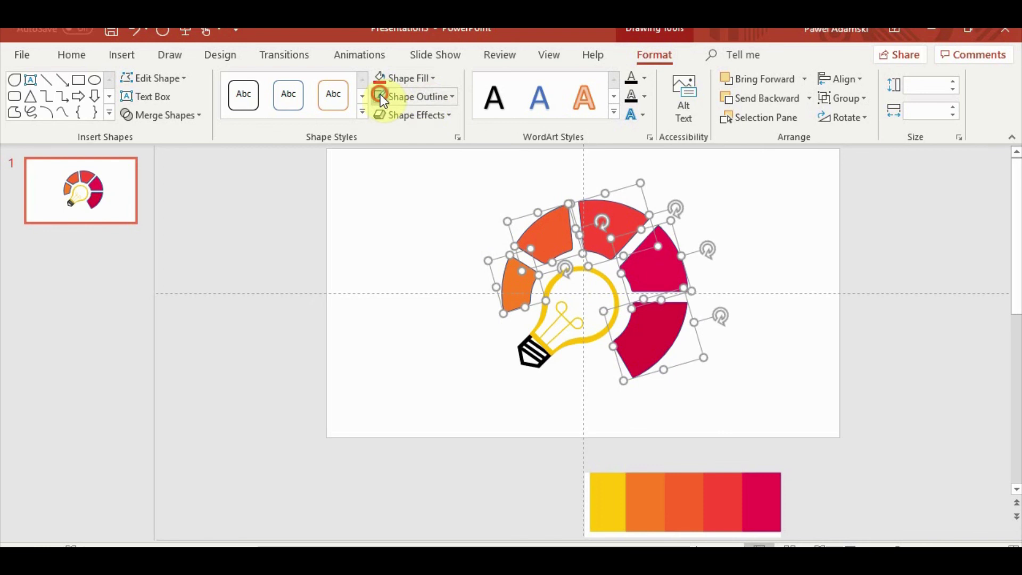
pyautogui.click(364, 283)
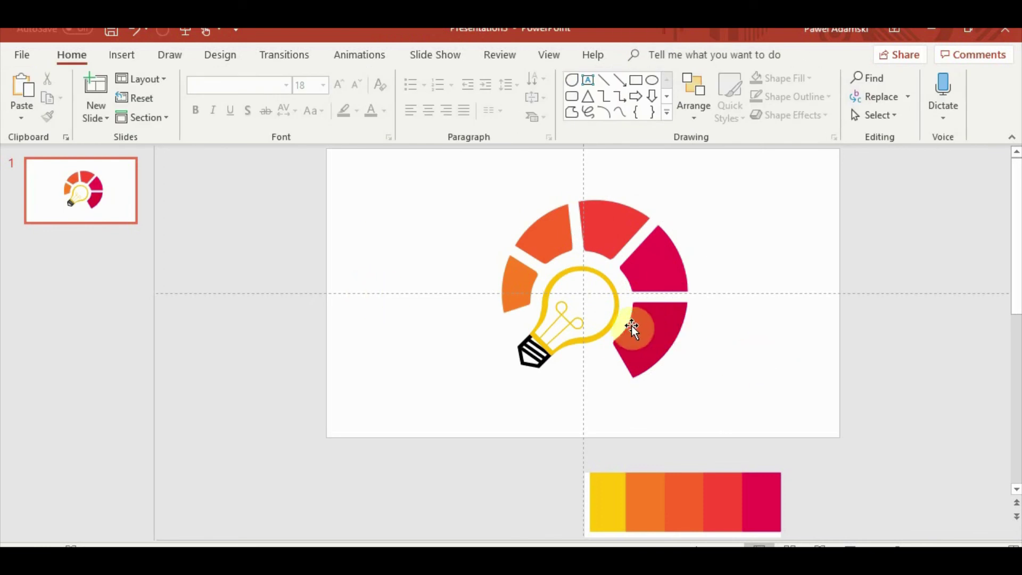
# Step: Group the bulb and its five arc segments with Ctrl+G, then resize and centre the group
pyautogui.moveTo(392, 155); pyautogui.dragTo(809, 383)
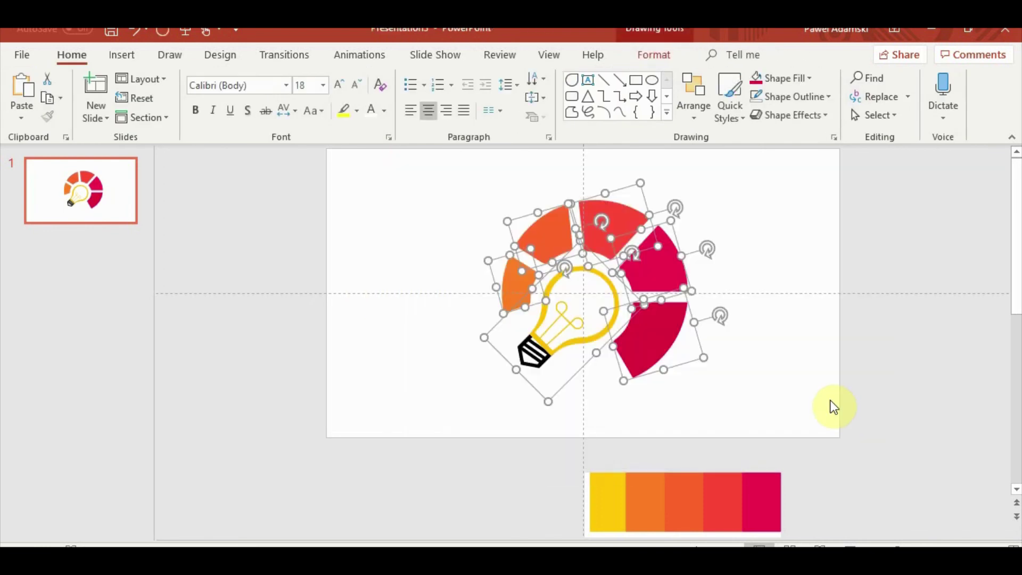
pyautogui.hotkey('ctrl', 'g')
pyautogui.moveTo(703, 377)
pyautogui.mouseDown()
pyautogui.moveTo(766, 432)
pyautogui.moveTo(673, 363)
pyautogui.mouseUp()
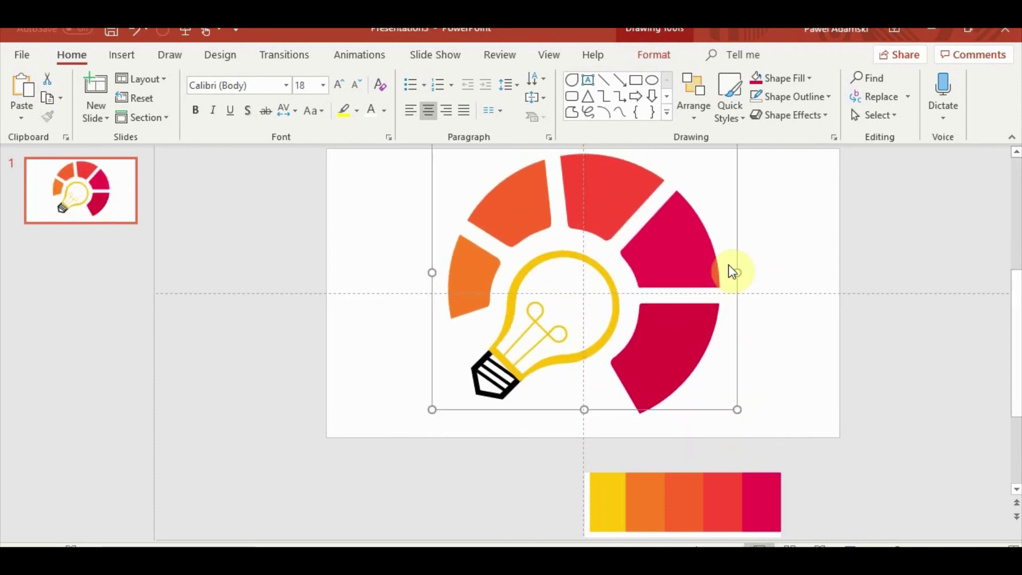
pyautogui.moveTo(738, 410); pyautogui.dragTo(669, 353)
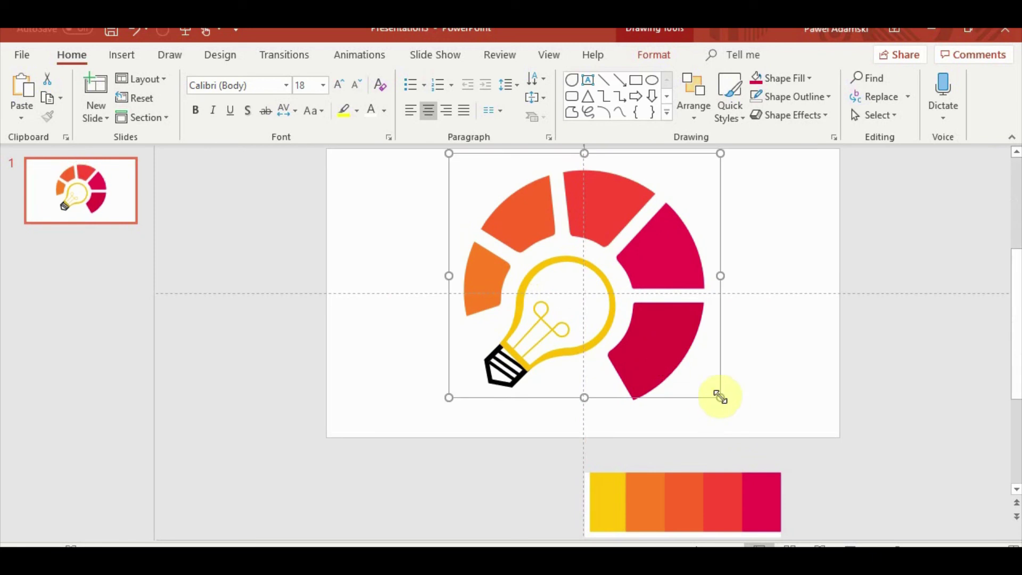
pyautogui.click(781, 379)
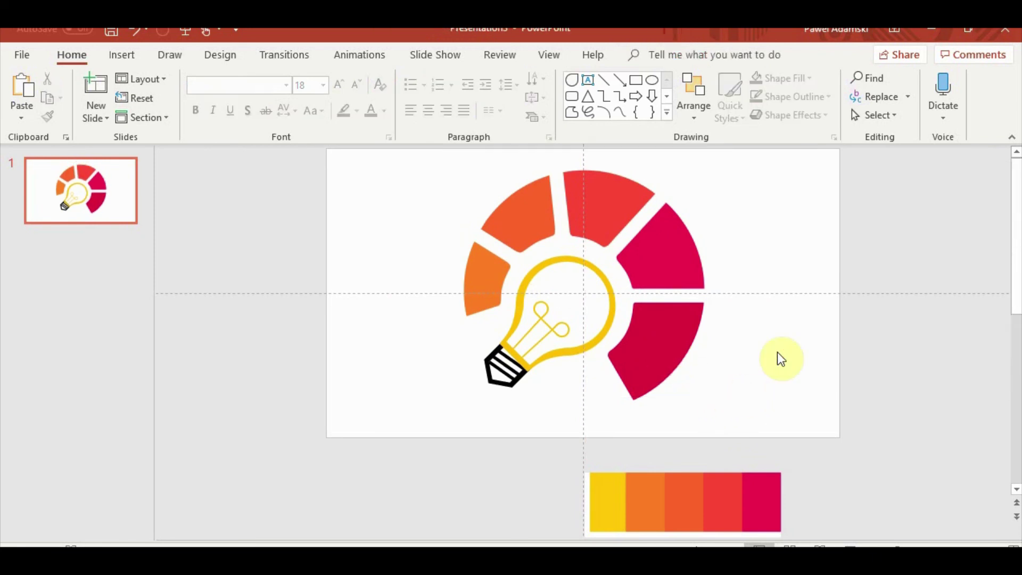
pyautogui.click(690, 350)
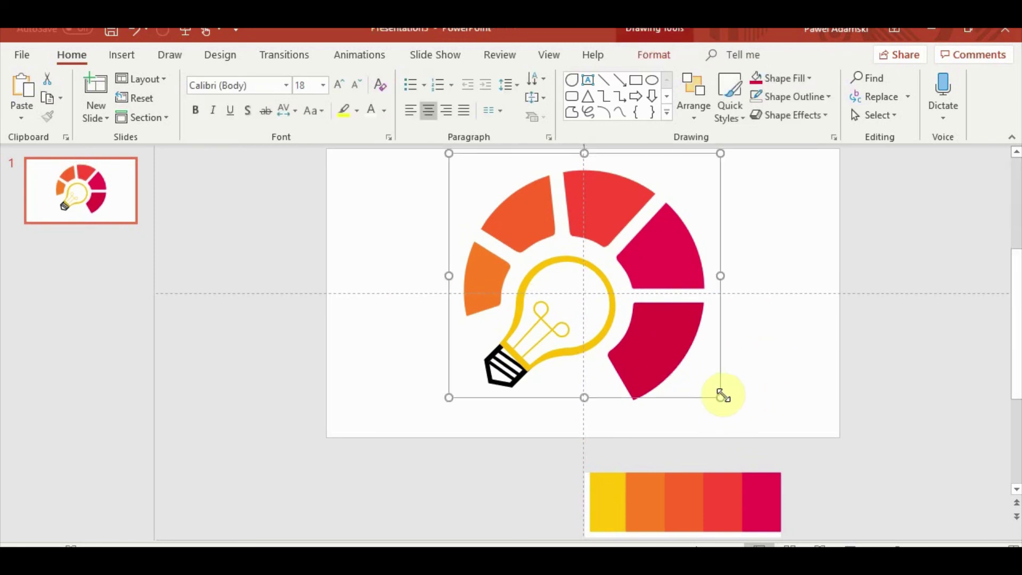
pyautogui.moveTo(722, 395); pyautogui.dragTo(689, 371)
pyautogui.click(761, 408)
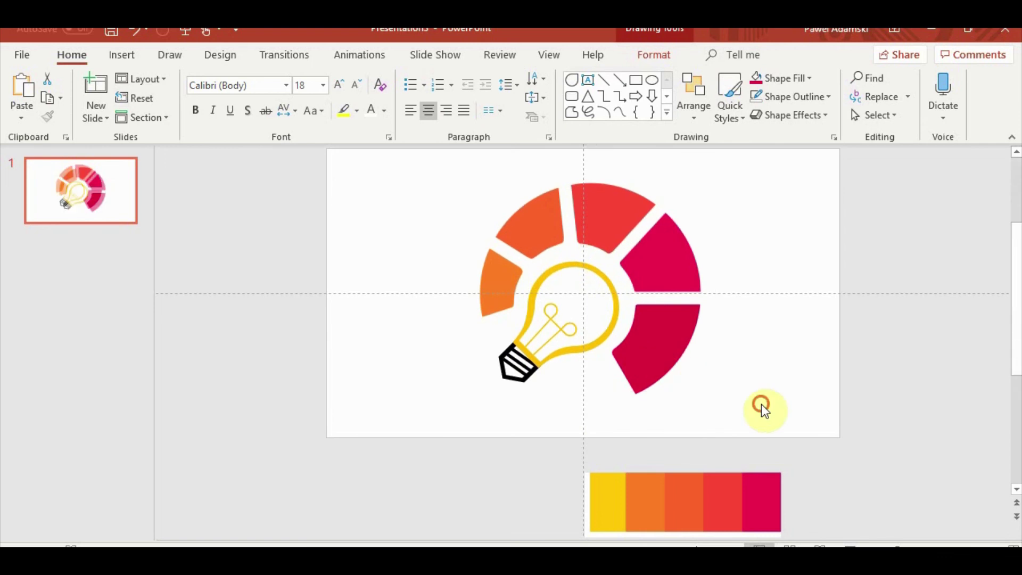
# Step: Draw a flat oval under the bulb, style it black, and give it 25 pt soft edges
pyautogui.click(134, 56)
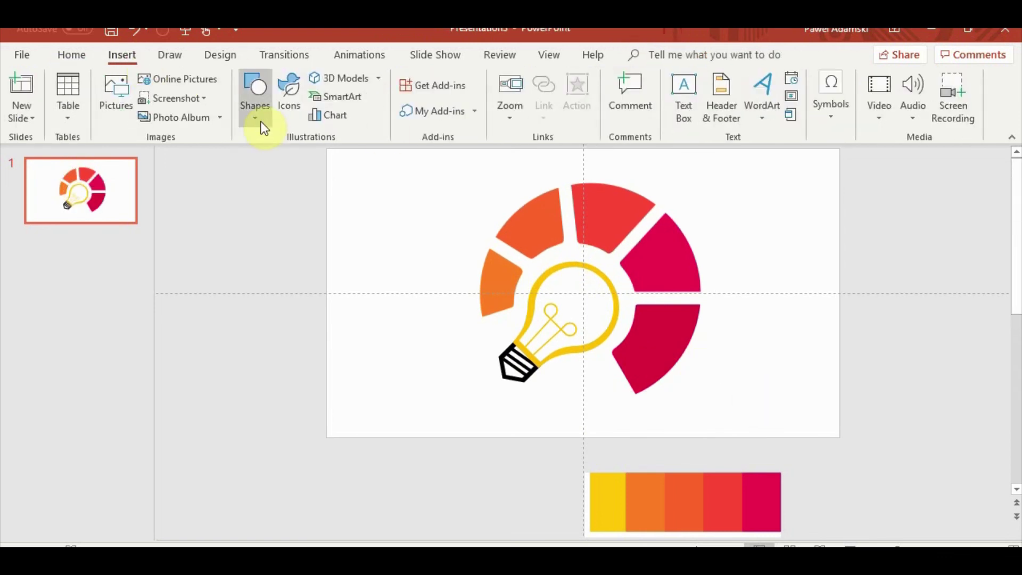
pyautogui.click(261, 120)
pyautogui.click(327, 154)
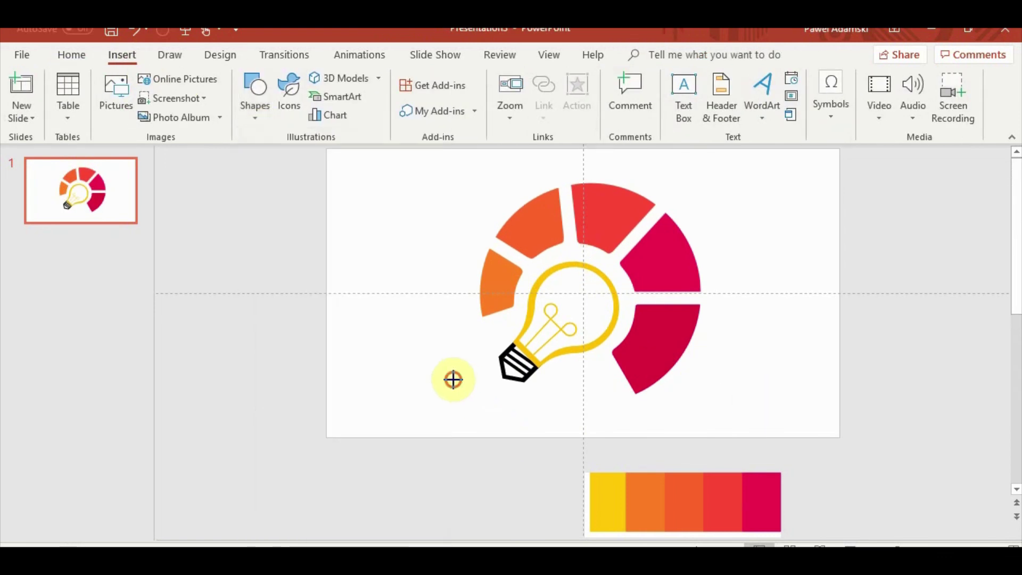
pyautogui.moveTo(453, 380)
pyautogui.mouseDown()
pyautogui.moveTo(703, 415)
pyautogui.moveTo(705, 407)
pyautogui.mouseUp()
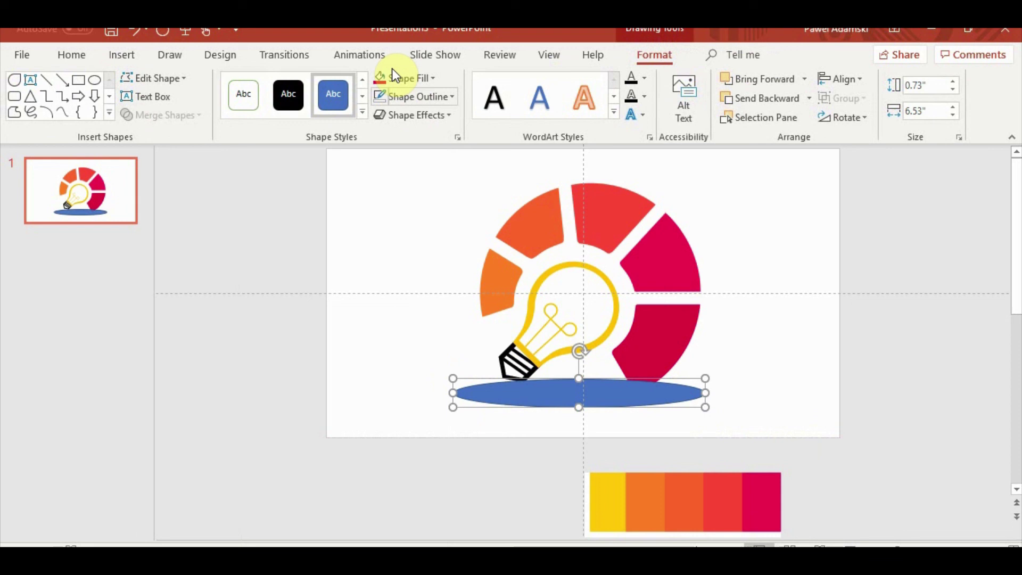
pyautogui.click(293, 95)
pyautogui.click(441, 117)
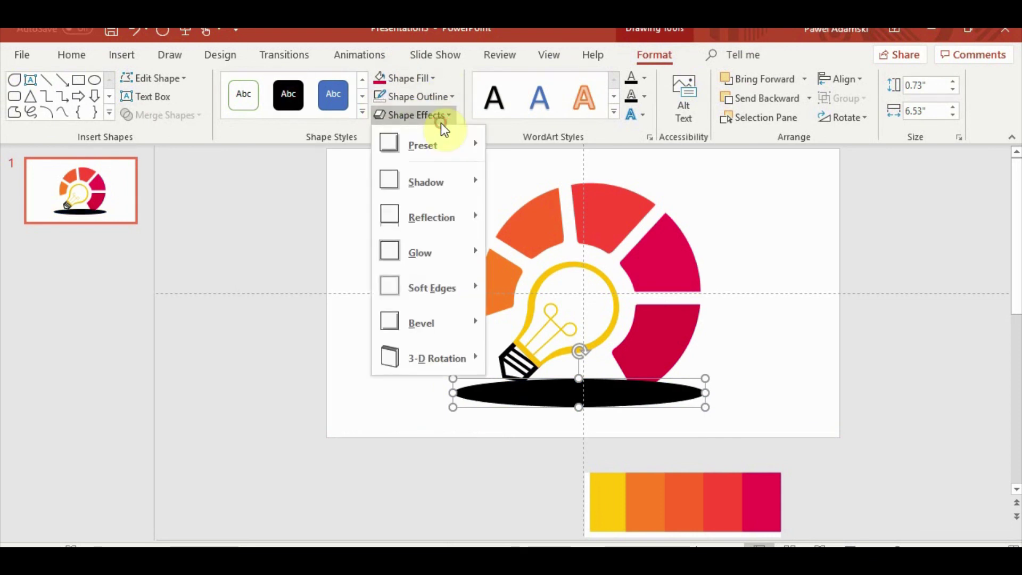
pyautogui.moveTo(431, 288)
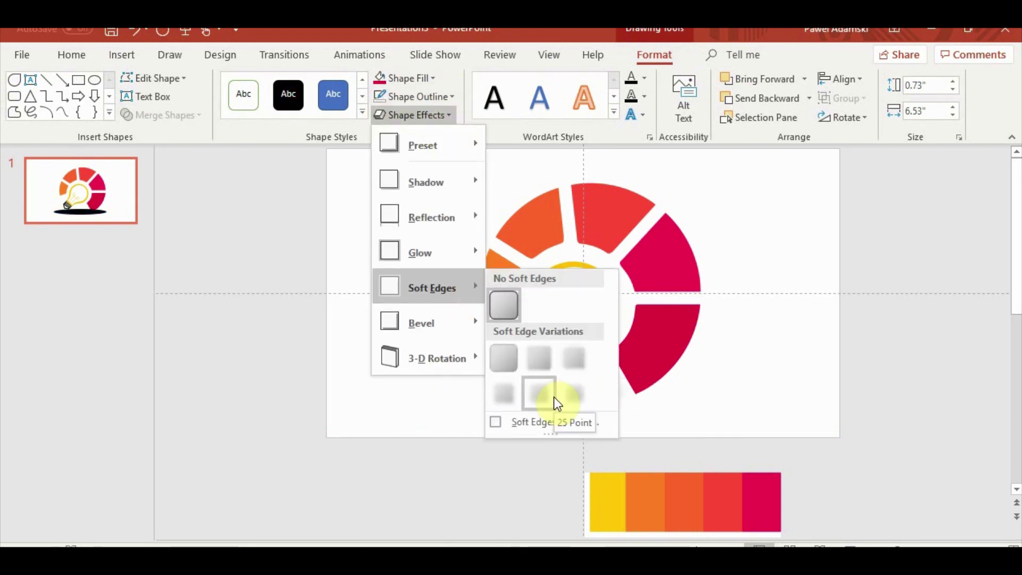
pyautogui.click(540, 394)
# Step: Resize the shadow ellipse to 8.51" wide by 0.8" tall and fill it dark grey
pyautogui.moveTo(703, 392); pyautogui.dragTo(781, 393)
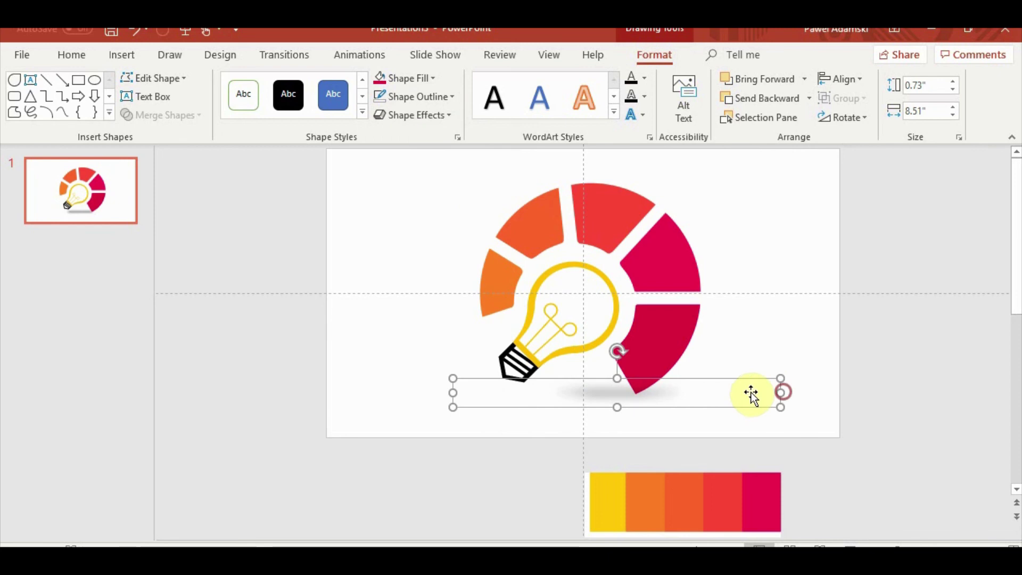
pyautogui.moveTo(618, 407)
pyautogui.mouseDown()
pyautogui.moveTo(620, 417)
pyautogui.moveTo(589, 404)
pyautogui.mouseUp()
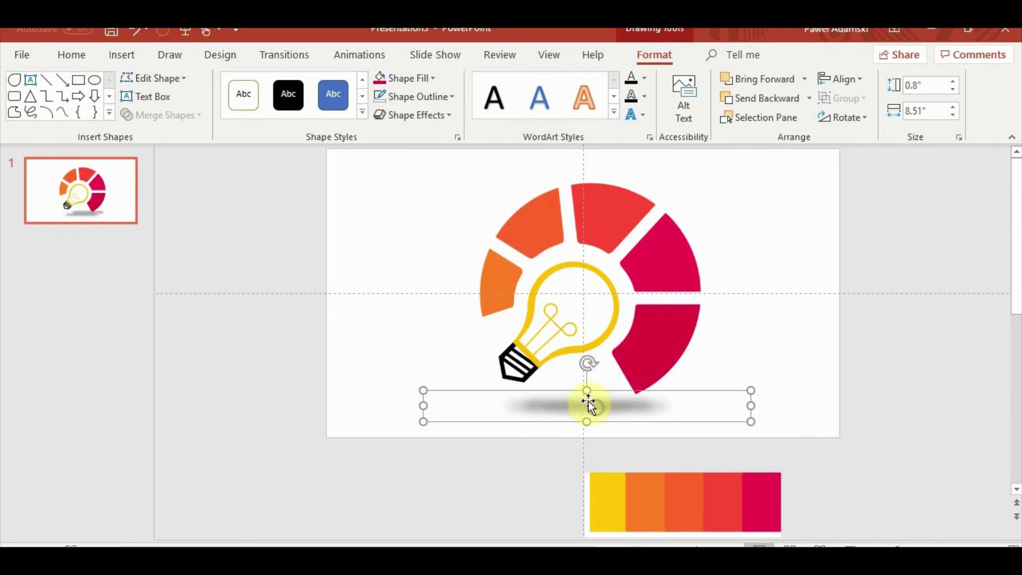
pyautogui.click(431, 80)
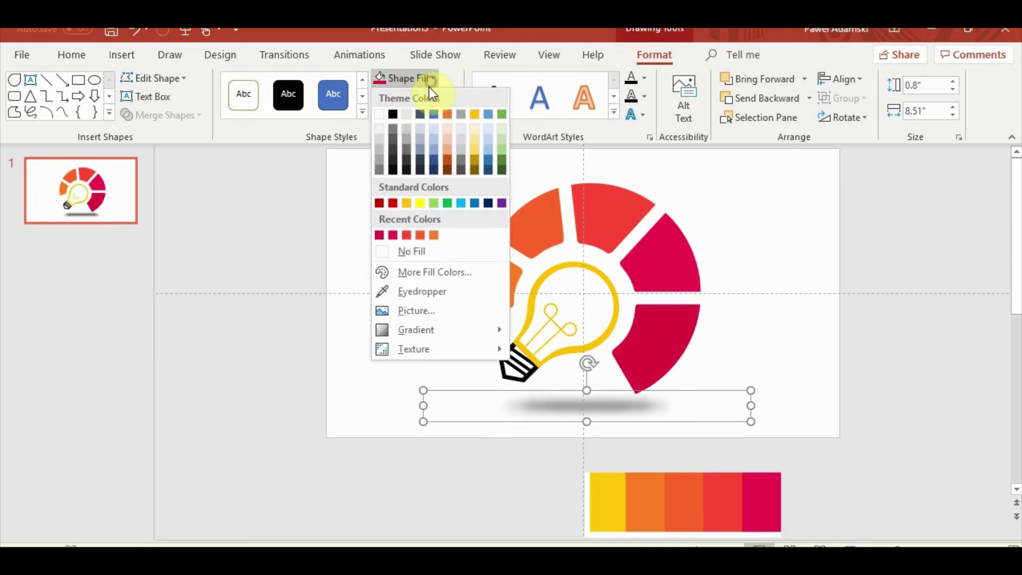
pyautogui.click(393, 137)
pyautogui.click(811, 411)
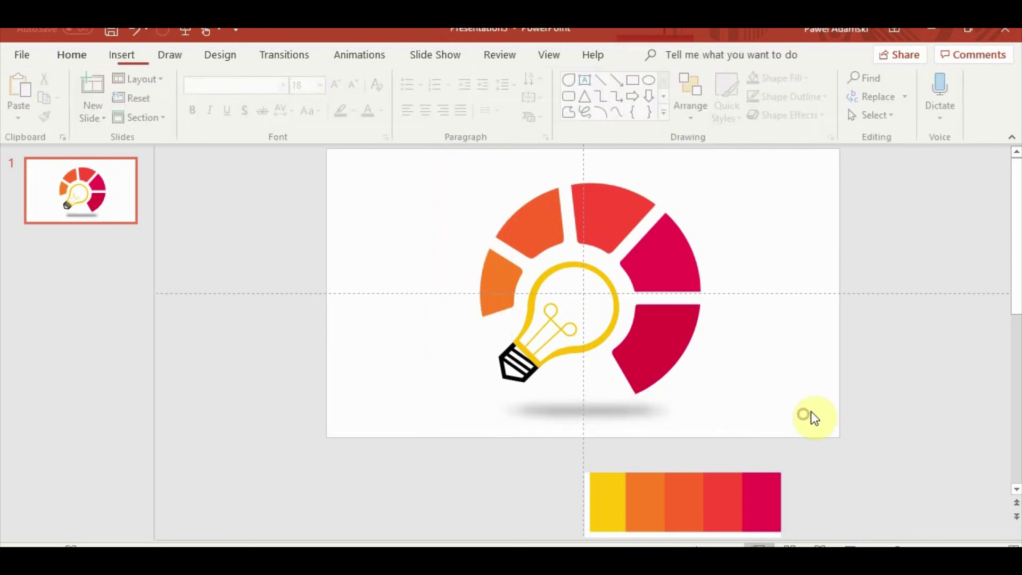
pyautogui.click(821, 545)
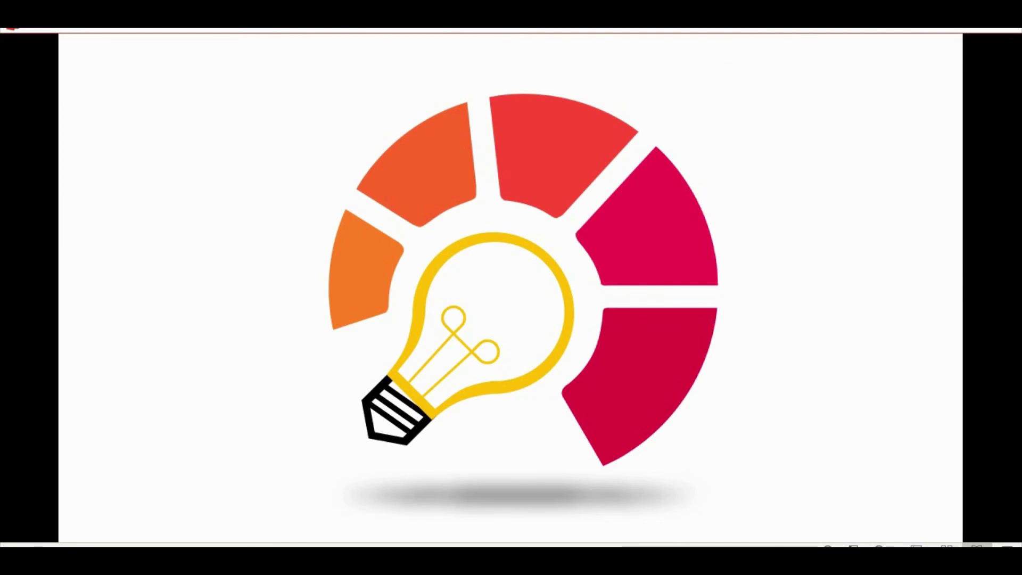
pyautogui.press('Escape')
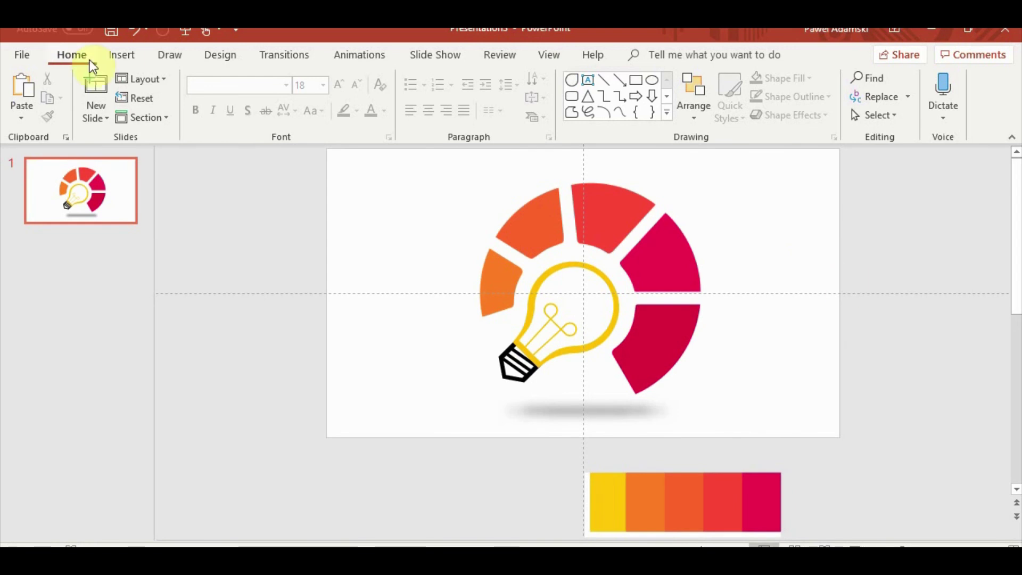
# Step: Pick the cloud download, paperclip and target icons from the icon library
pyautogui.click(122, 55)
pyautogui.click(282, 83)
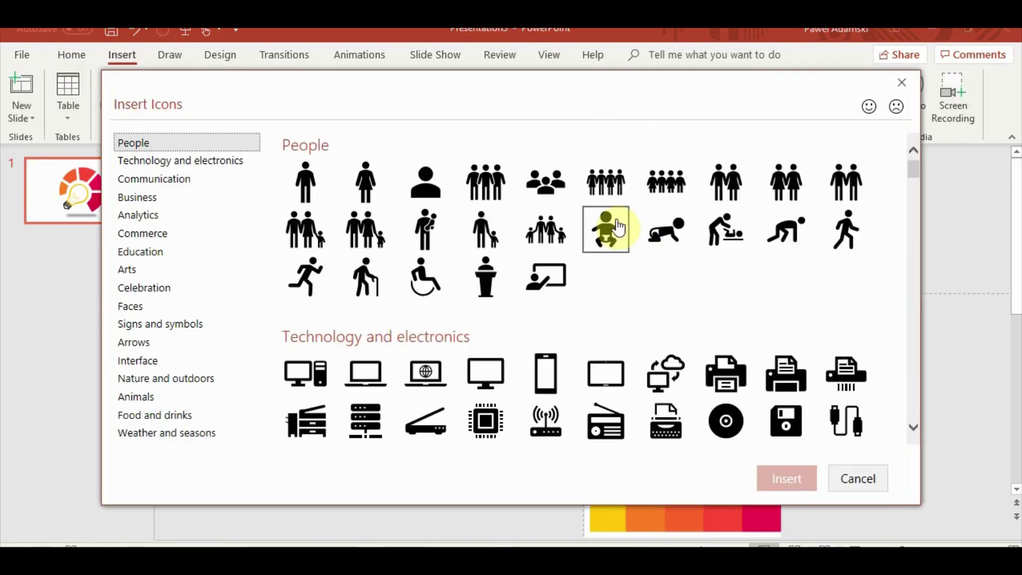
pyautogui.scroll(-2, 606, 258)
pyautogui.scroll(-4, 599, 269)
pyautogui.scroll(-2, 599, 269)
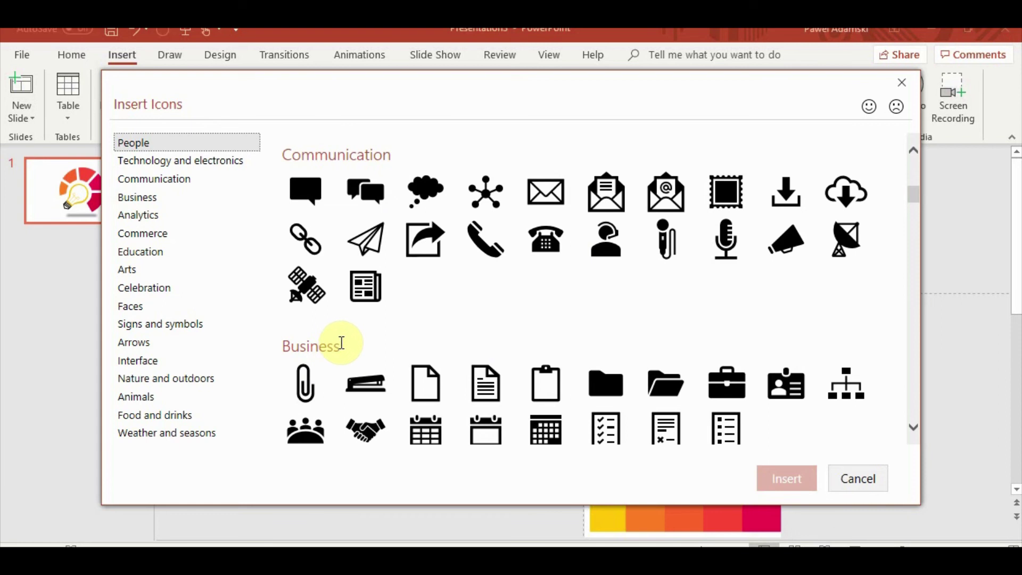
pyautogui.click(846, 192)
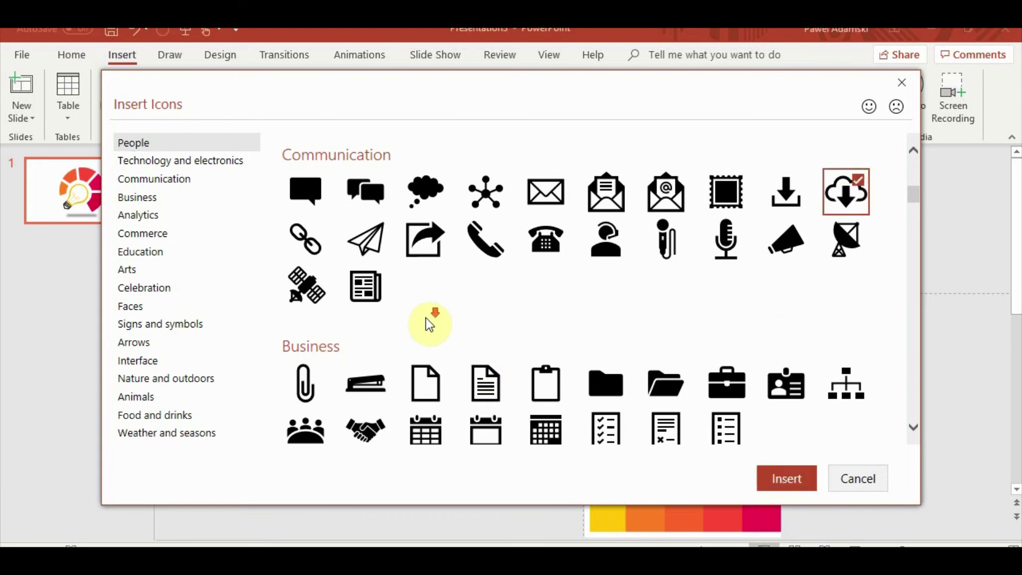
pyautogui.scroll(-2, 429, 323)
pyautogui.click(305, 243)
pyautogui.click(545, 387)
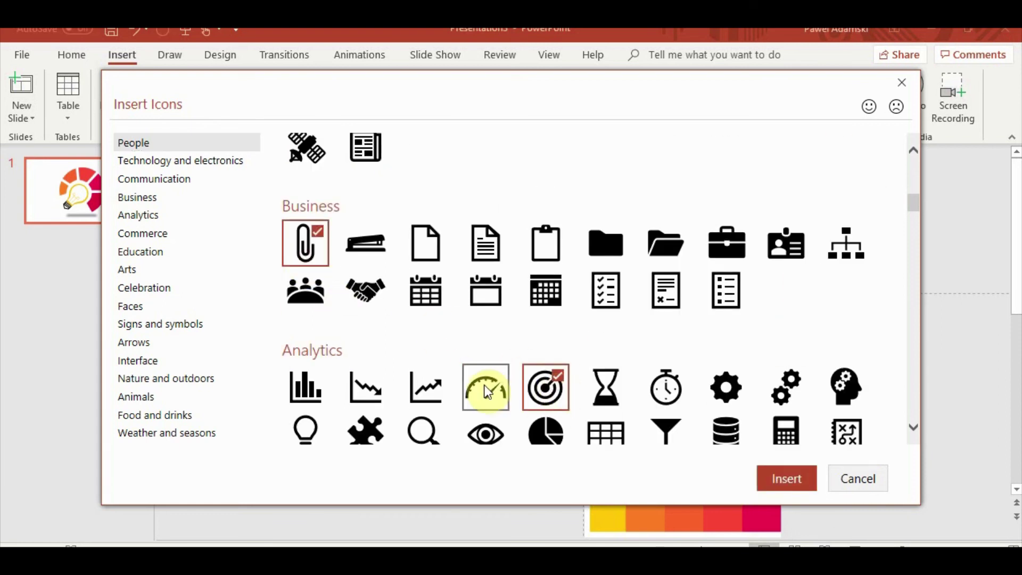
# Step: Add the lightbulb and shopping basket icons and insert all five onto the slide
pyautogui.scroll(-1, 486, 391)
pyautogui.click(305, 396)
pyautogui.scroll(-1, 590, 436)
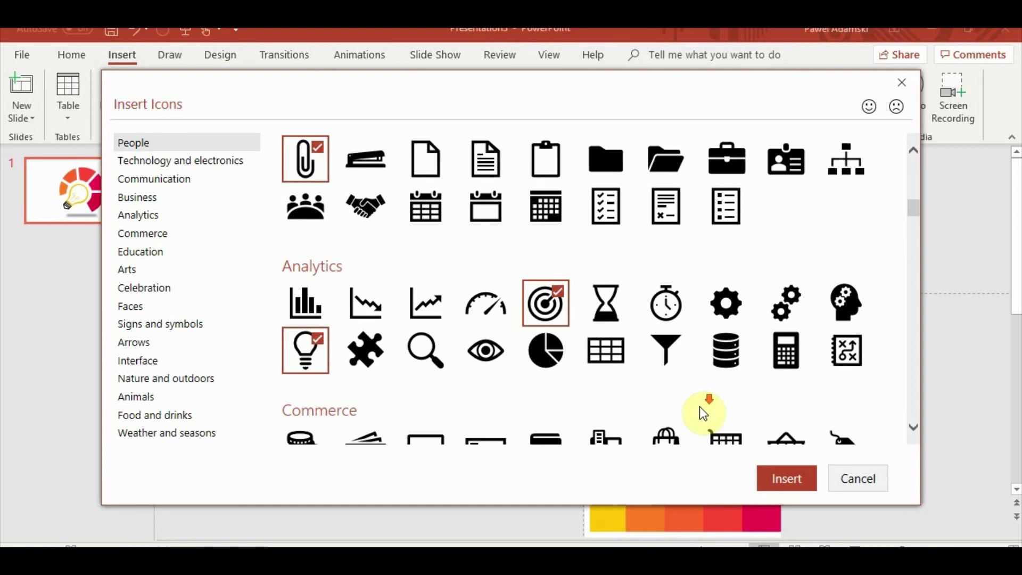
pyautogui.scroll(-4, 700, 406)
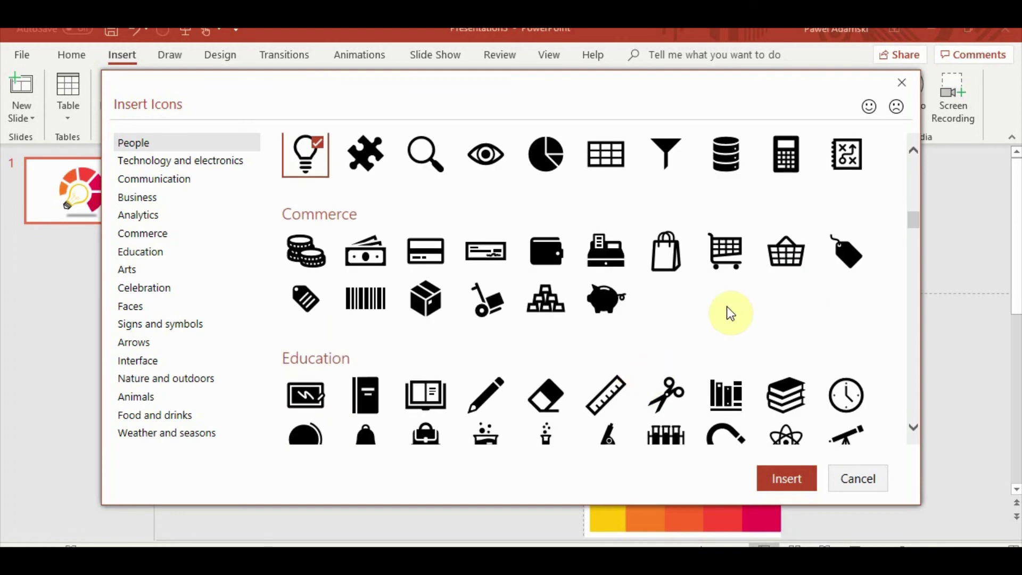
pyautogui.click(786, 250)
pyautogui.click(792, 485)
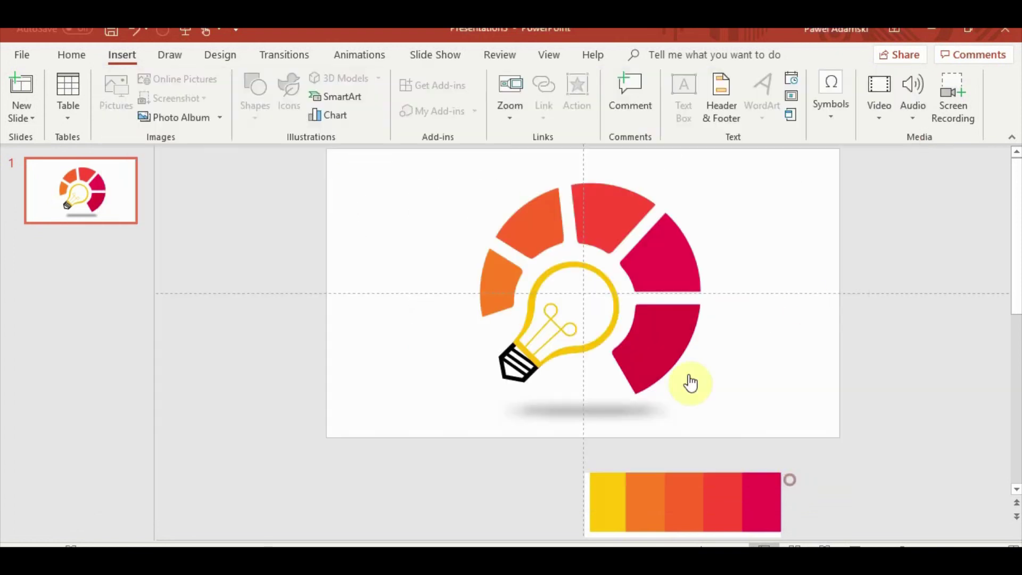
# Step: Move the inserted icons left of the bulb and try fill colours on the basket icon
pyautogui.moveTo(617, 341)
pyautogui.mouseDown()
pyautogui.moveTo(411, 317)
pyautogui.moveTo(496, 292)
pyautogui.mouseUp()
pyautogui.click(821, 337)
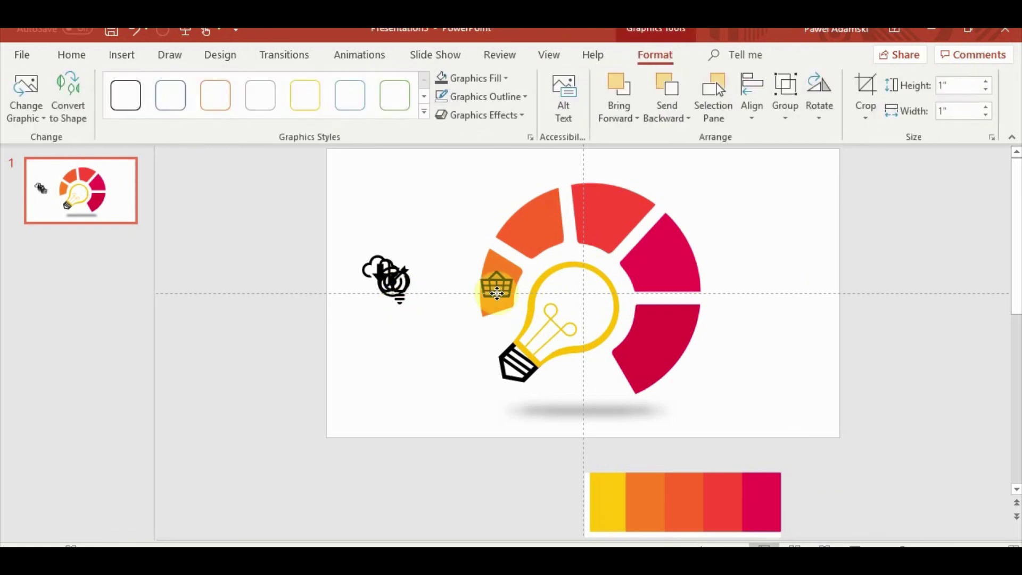
pyautogui.click(505, 78)
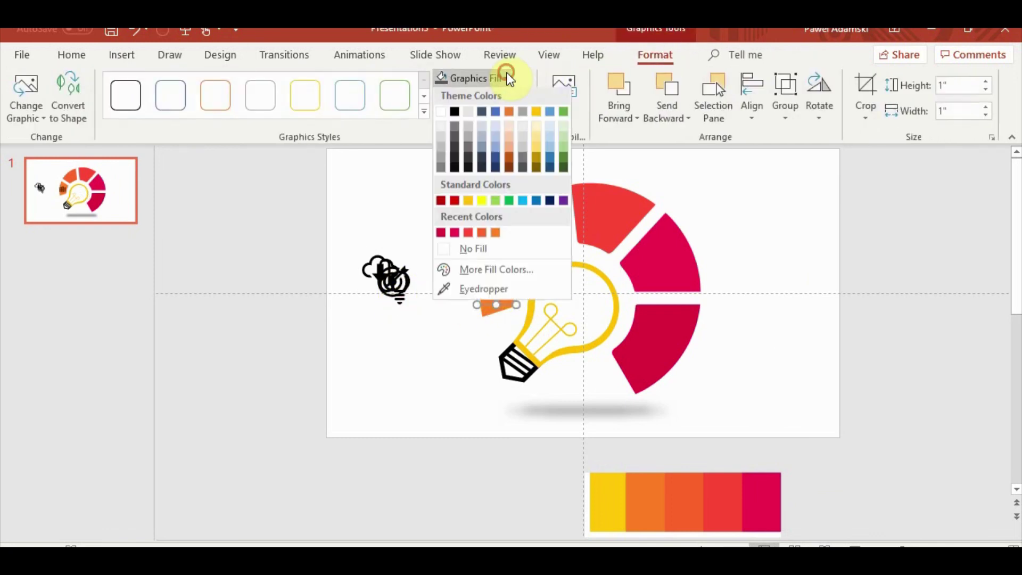
pyautogui.click(481, 235)
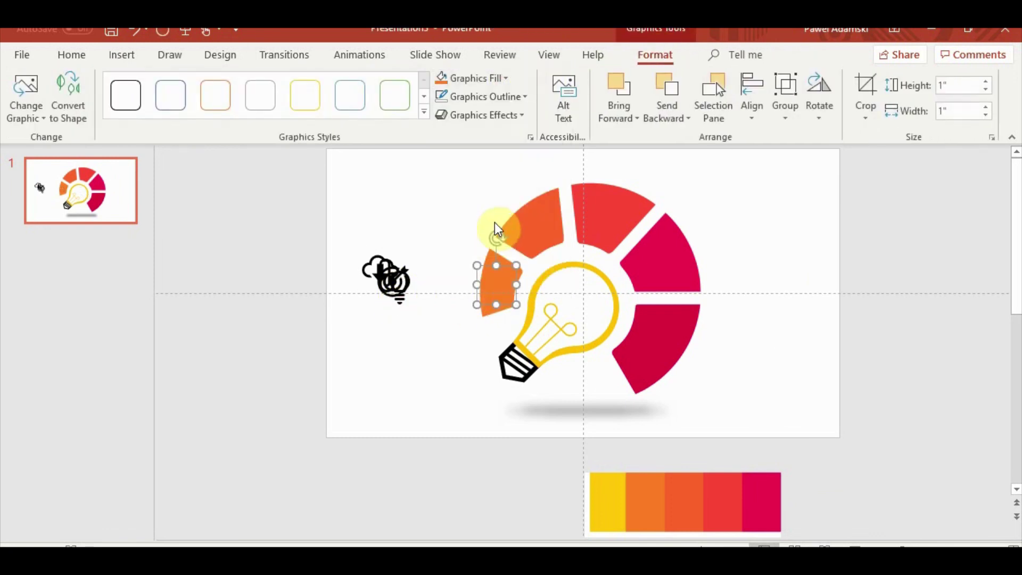
pyautogui.click(505, 78)
pyautogui.click(473, 250)
pyautogui.click(506, 78)
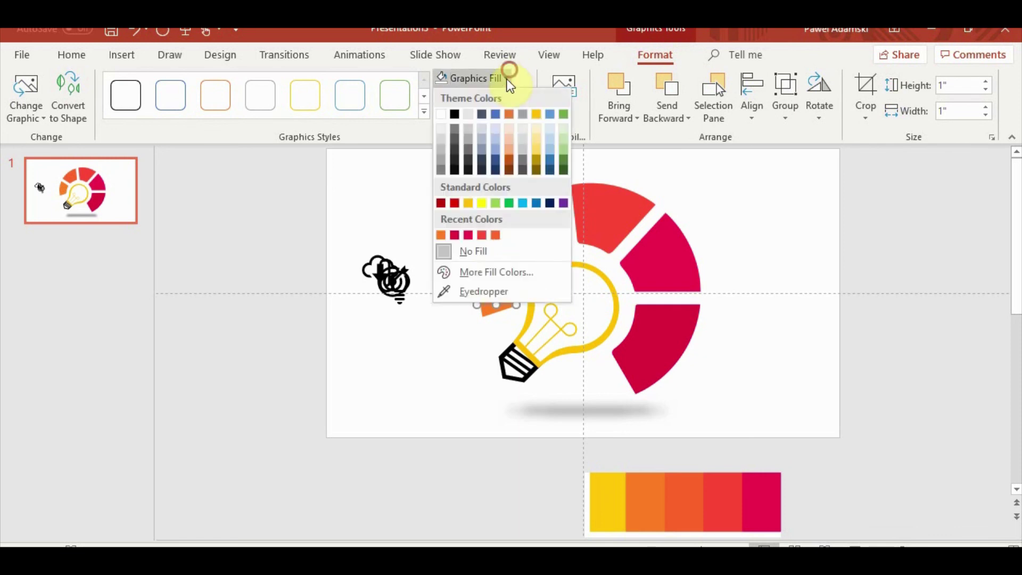
pyautogui.click(487, 272)
pyautogui.click(461, 153)
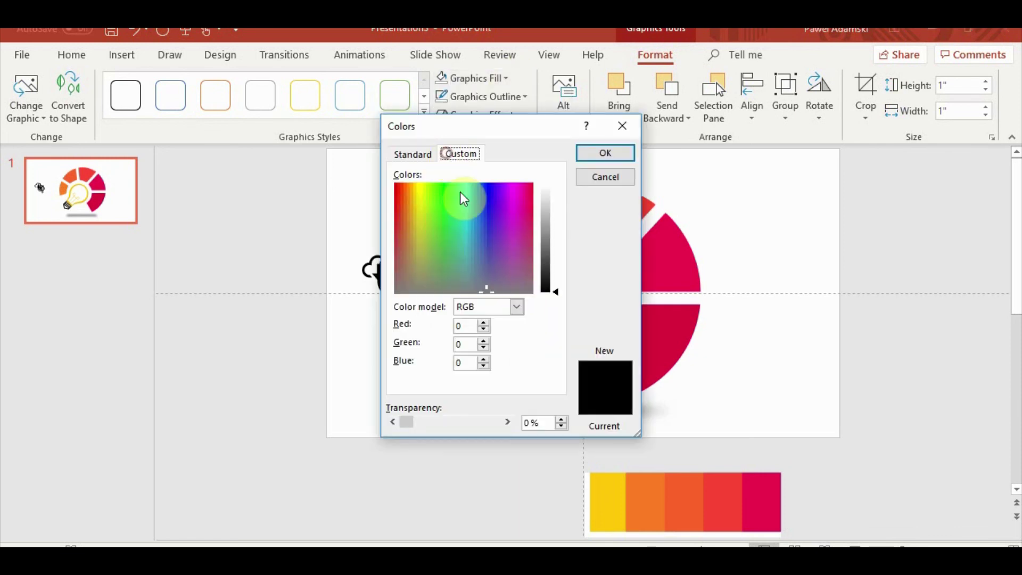
pyautogui.click(627, 153)
# Step: Fill the basket icon white and place it on the left orange segment
pyautogui.moveTo(479, 265); pyautogui.dragTo(433, 258)
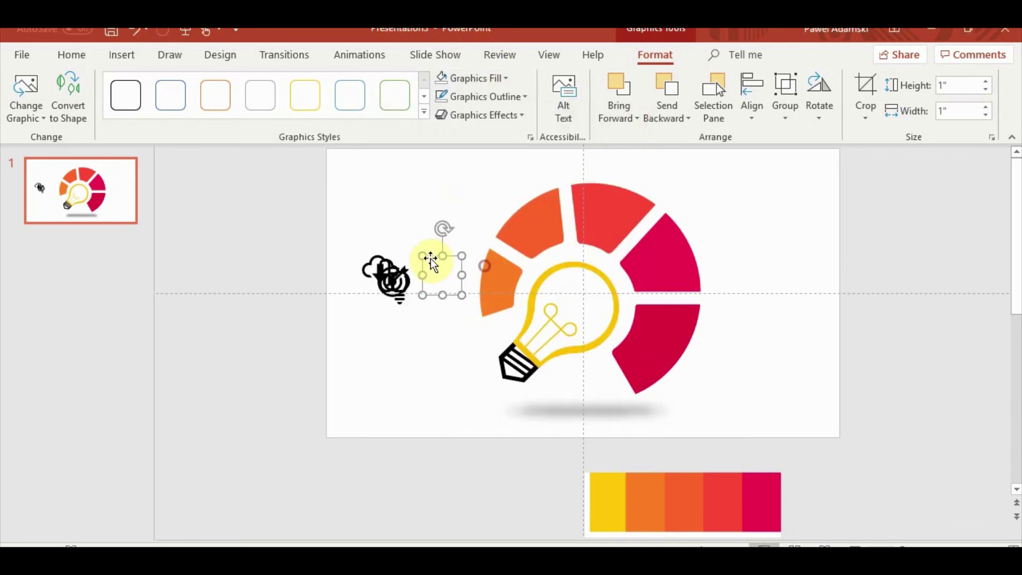
pyautogui.click(504, 78)
pyautogui.click(441, 236)
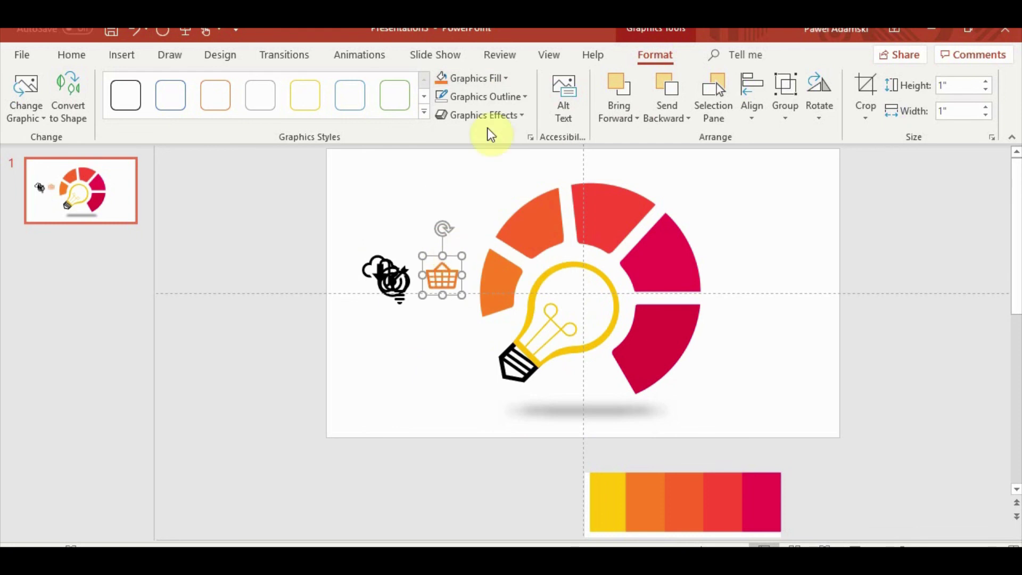
pyautogui.click(504, 78)
pyautogui.click(490, 272)
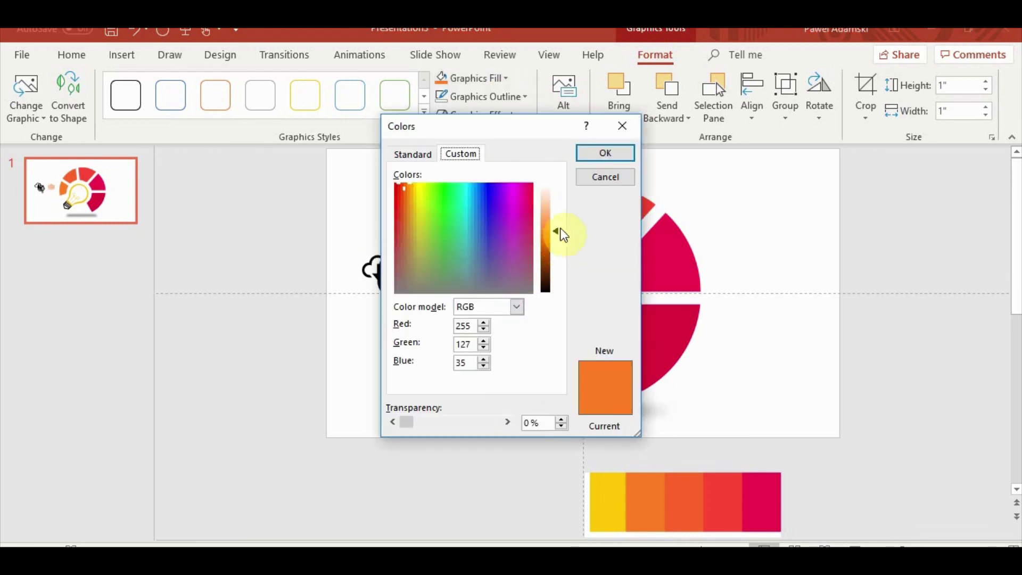
pyautogui.moveTo(556, 231); pyautogui.dragTo(557, 243)
pyautogui.click(606, 153)
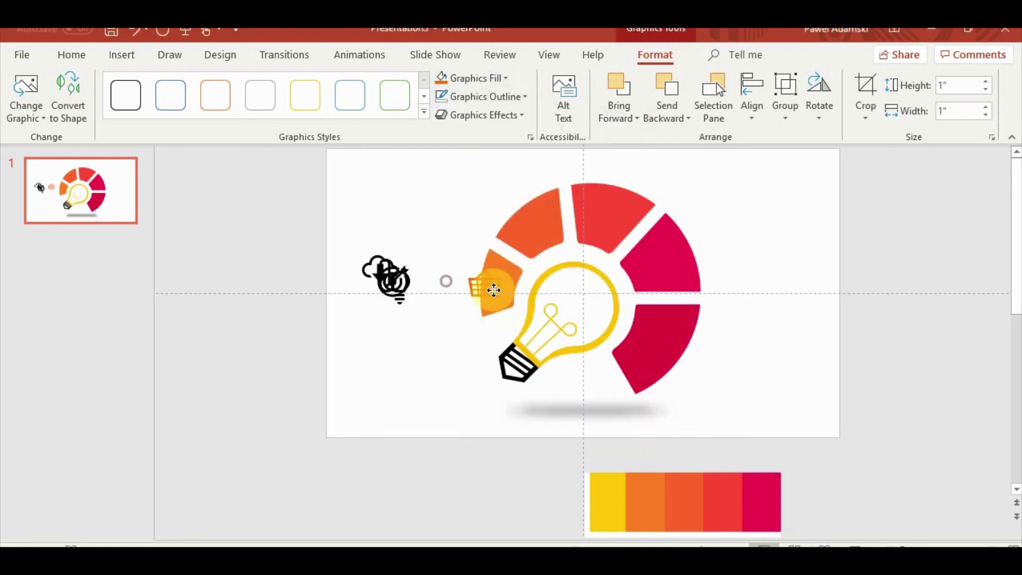
pyautogui.moveTo(513, 278); pyautogui.dragTo(503, 286)
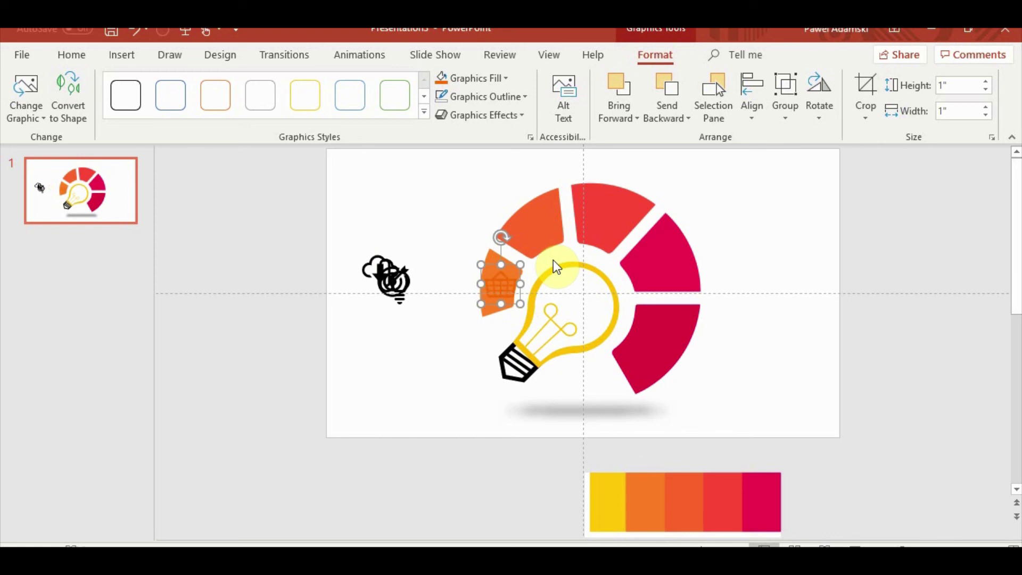
pyautogui.hotkey('ctrl', 'z')
pyautogui.click(479, 78)
pyautogui.click(445, 113)
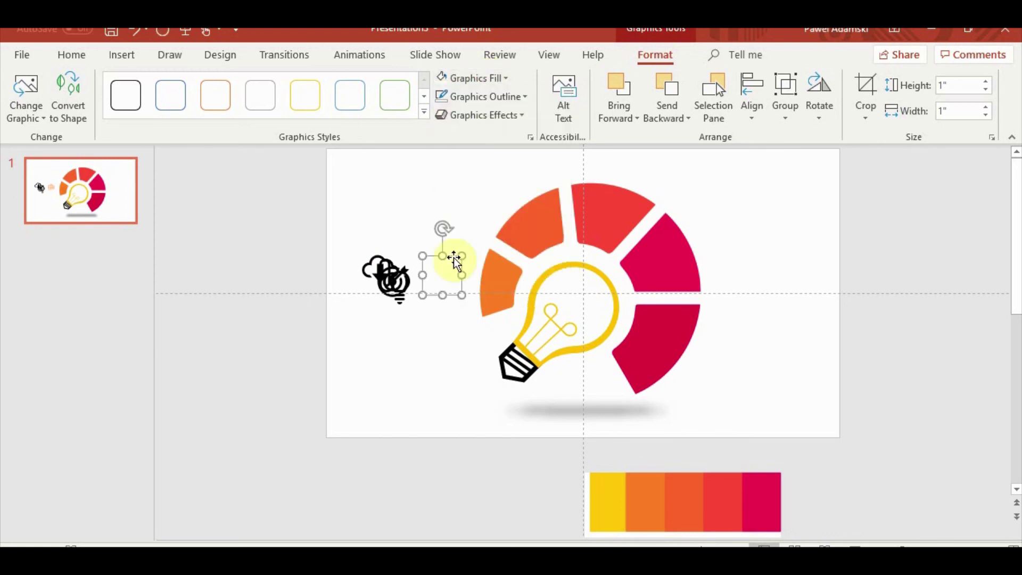
pyautogui.moveTo(454, 259)
pyautogui.mouseDown()
pyautogui.moveTo(513, 266)
pyautogui.moveTo(501, 286)
pyautogui.moveTo(468, 246)
pyautogui.mouseUp()
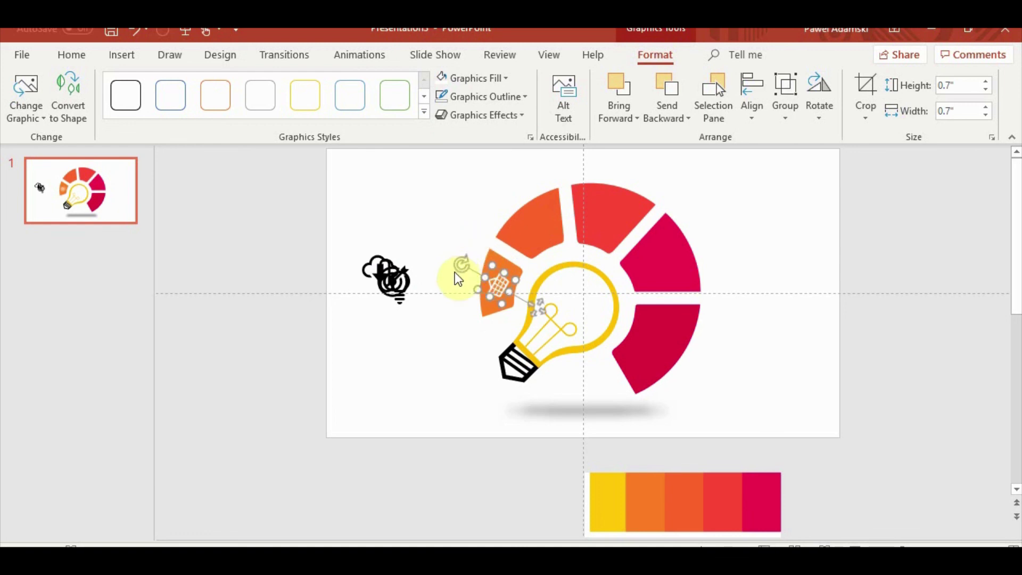
pyautogui.click(734, 300)
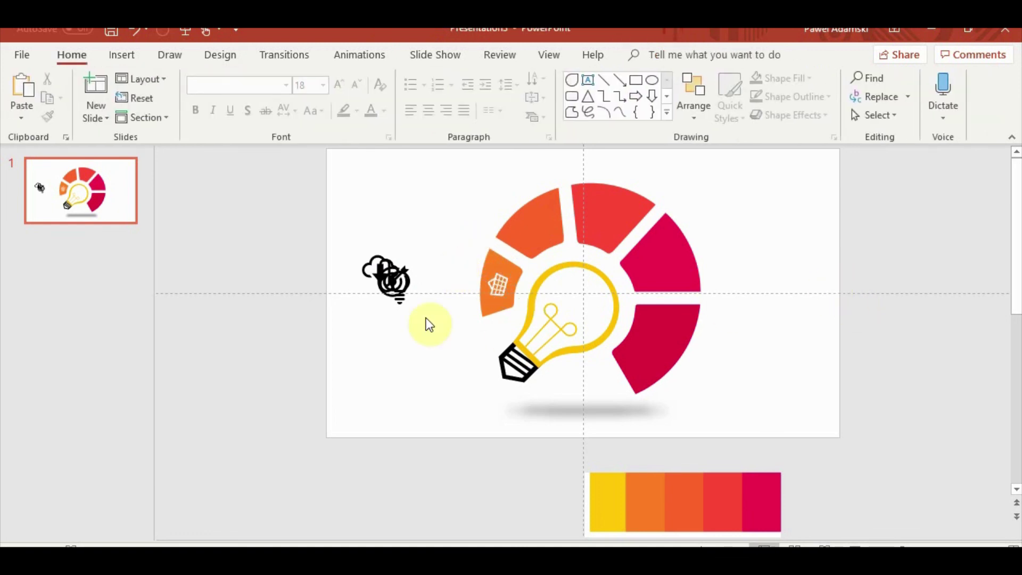
# Step: Put white lightbulb and target icons on the upper orange and red segments, tilted to the arc
pyautogui.moveTo(396, 284)
pyautogui.mouseDown()
pyautogui.moveTo(559, 234)
pyautogui.moveTo(537, 236)
pyautogui.mouseUp()
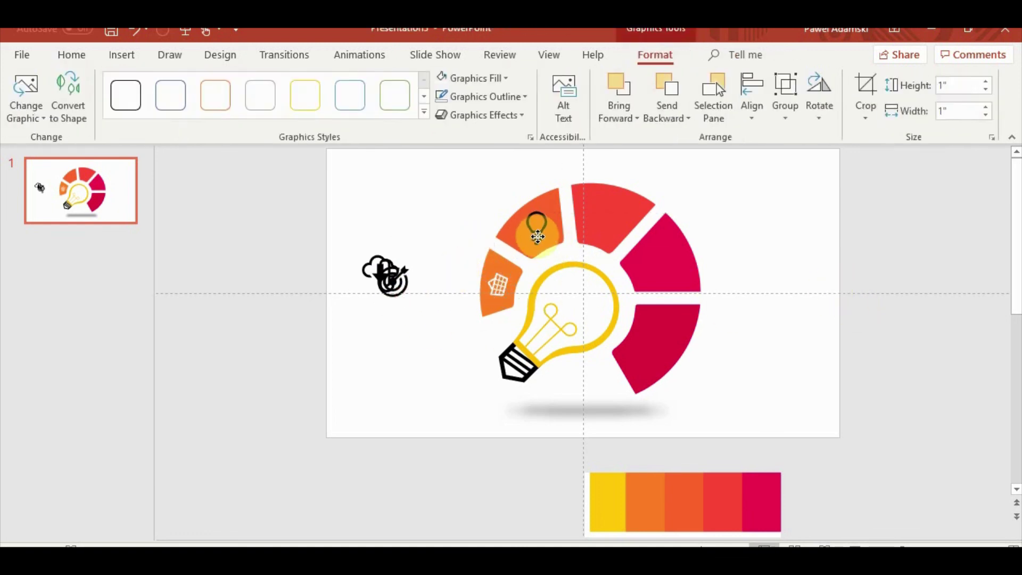
pyautogui.click(463, 95)
pyautogui.moveTo(537, 182)
pyautogui.mouseDown()
pyautogui.moveTo(521, 184)
pyautogui.moveTo(544, 214)
pyautogui.moveTo(535, 212)
pyautogui.mouseUp()
pyautogui.moveTo(391, 275); pyautogui.dragTo(617, 223)
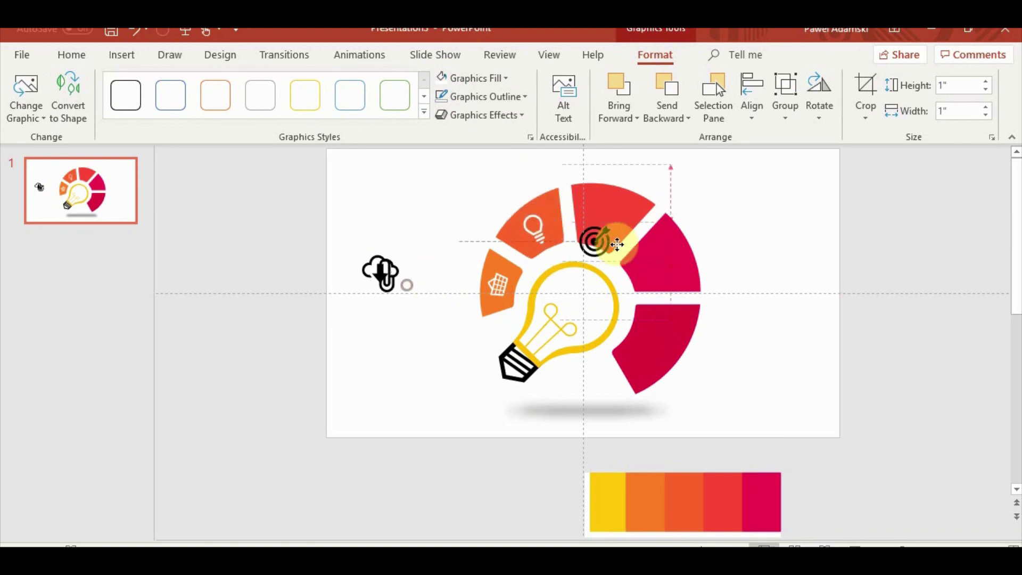
pyautogui.click(434, 78)
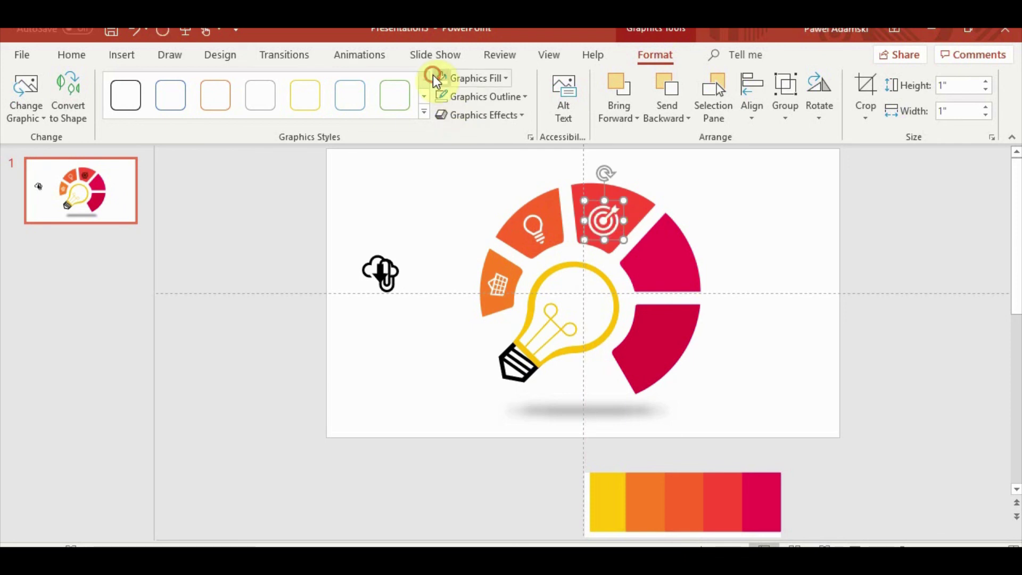
pyautogui.moveTo(605, 173); pyautogui.dragTo(616, 175)
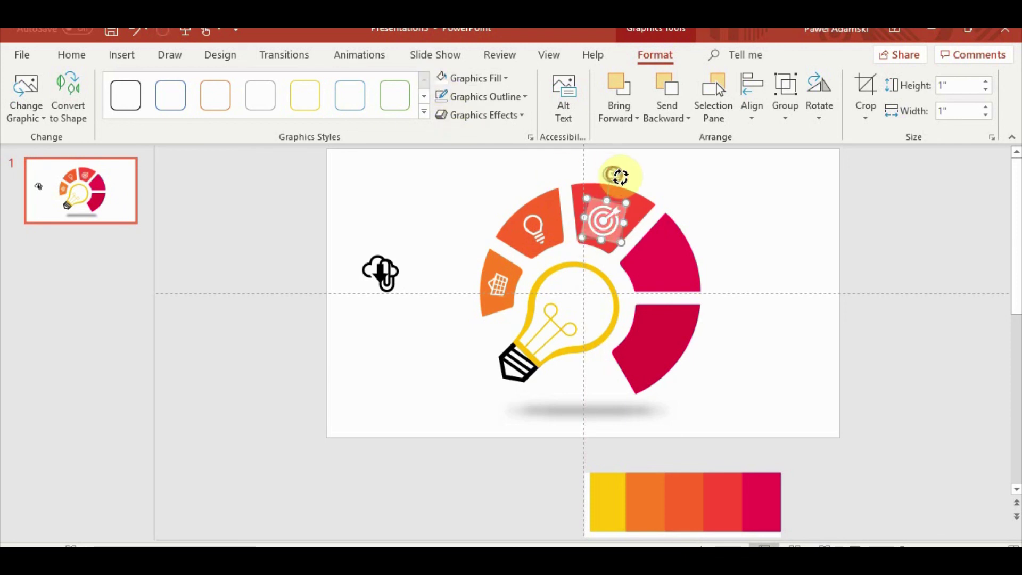
# Step: Place a white paperclip icon on the magenta segment, rotated to follow the arc
pyautogui.moveTo(383, 271); pyautogui.dragTo(668, 259)
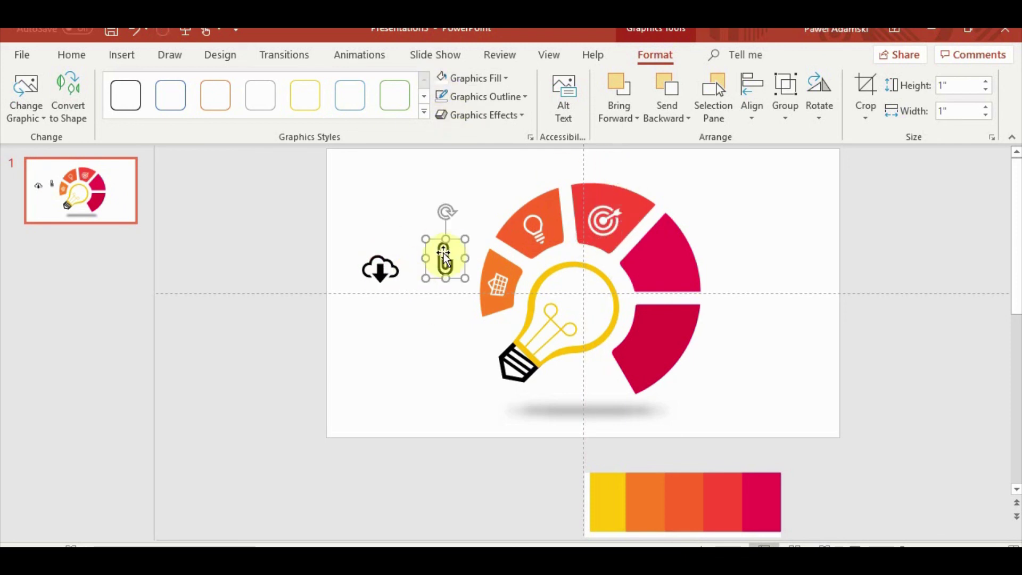
pyautogui.moveTo(668, 212); pyautogui.dragTo(704, 237)
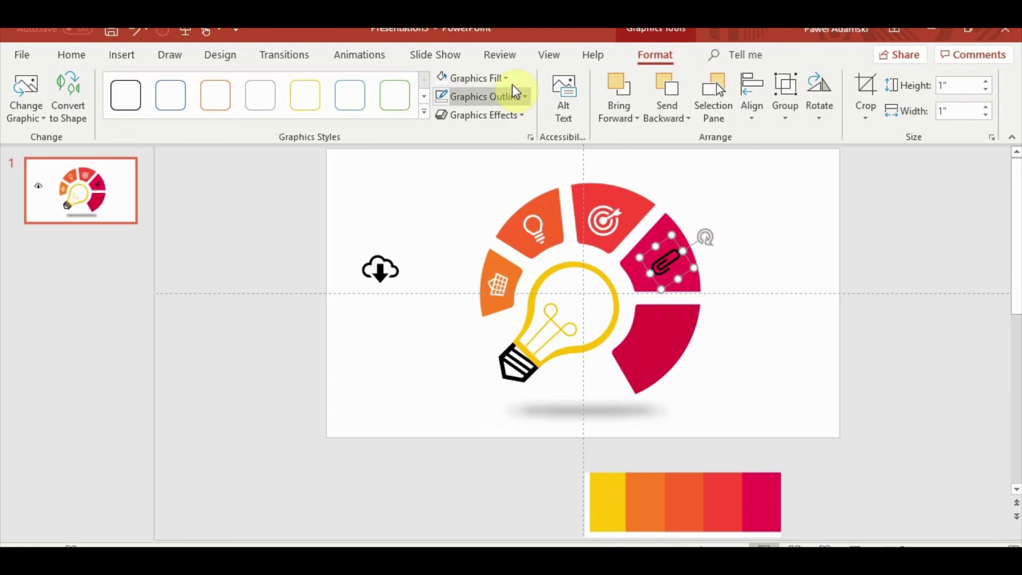
pyautogui.click(444, 75)
pyautogui.click(660, 264)
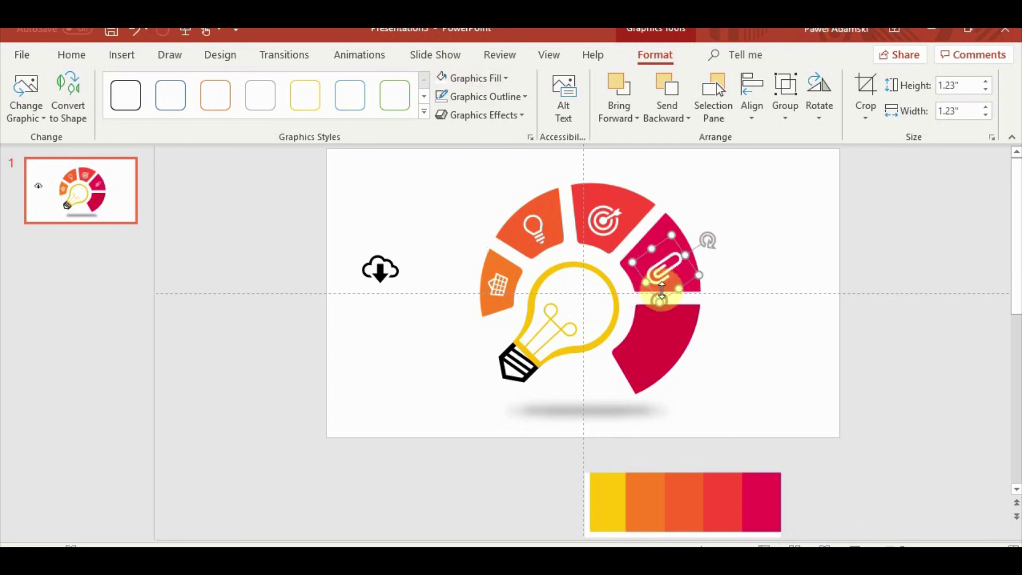
pyautogui.click(706, 231)
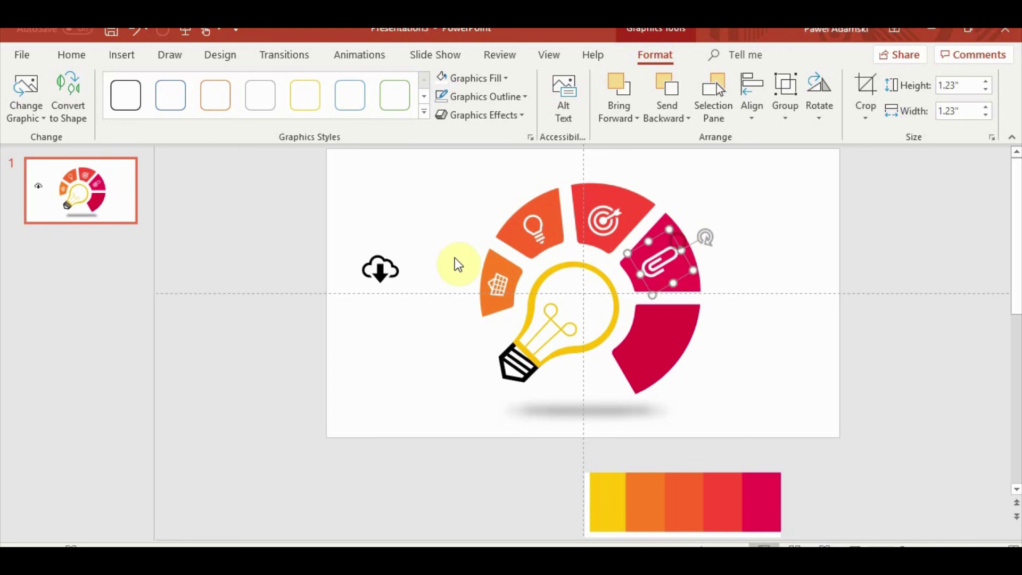
# Step: Place a white, slightly enlarged cloud icon on the lower segment, rotated to fit
pyautogui.click(387, 266)
pyautogui.moveTo(388, 266); pyautogui.dragTo(666, 345)
pyautogui.moveTo(672, 305); pyautogui.dragTo(707, 375)
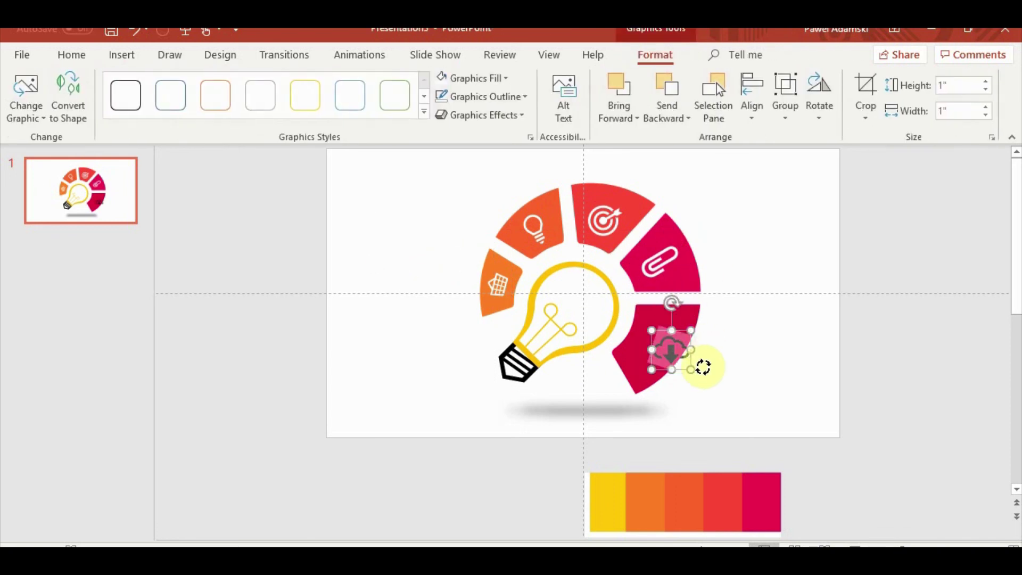
pyautogui.click(442, 78)
pyautogui.moveTo(644, 356); pyautogui.dragTo(628, 355)
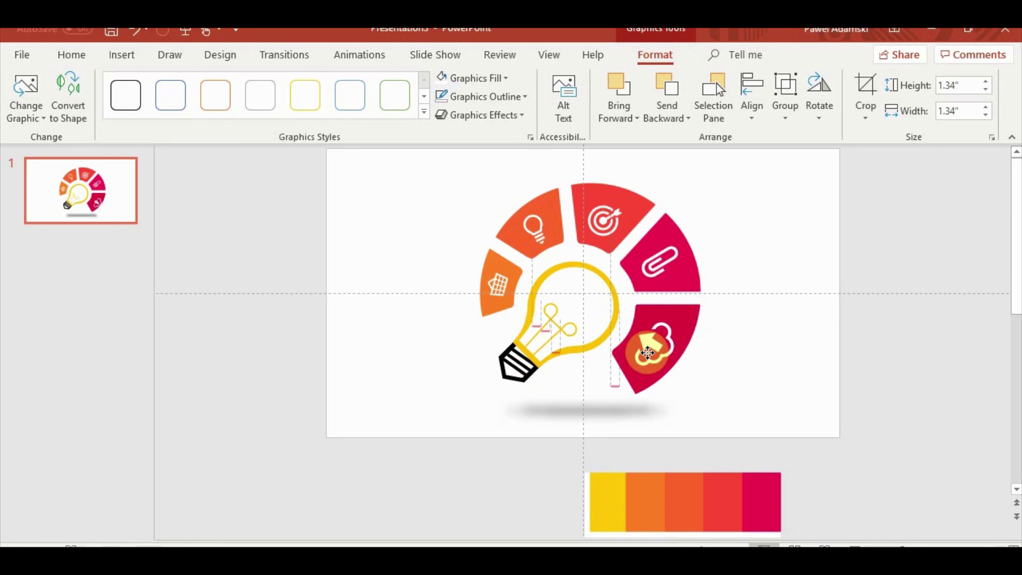
pyautogui.click(796, 311)
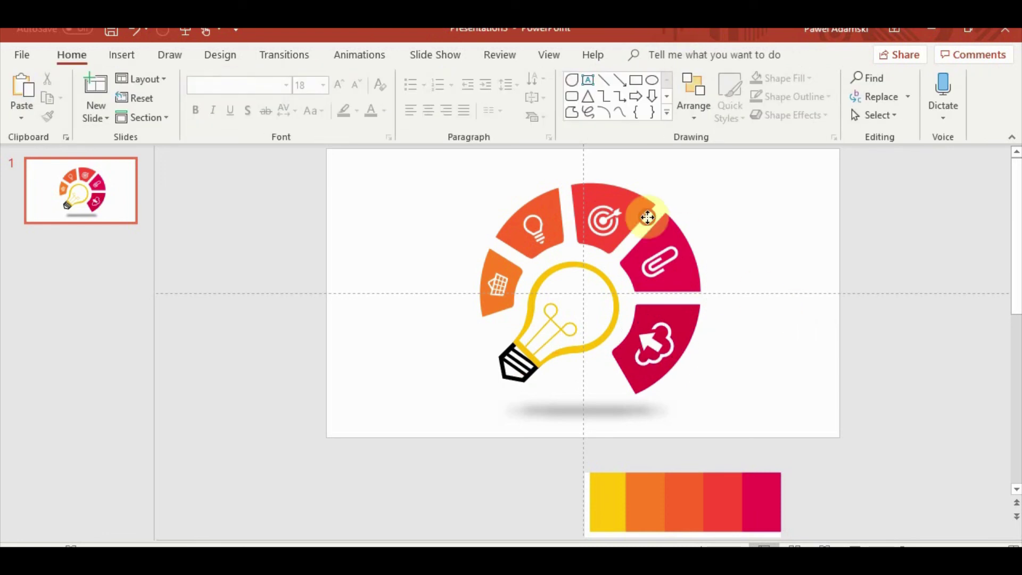
# Step: Ungroup the infographic and click each of the five arc segments to confirm they're separate
pyautogui.rightClick(646, 216)
pyautogui.moveTo(810, 366)
pyautogui.click(808, 353)
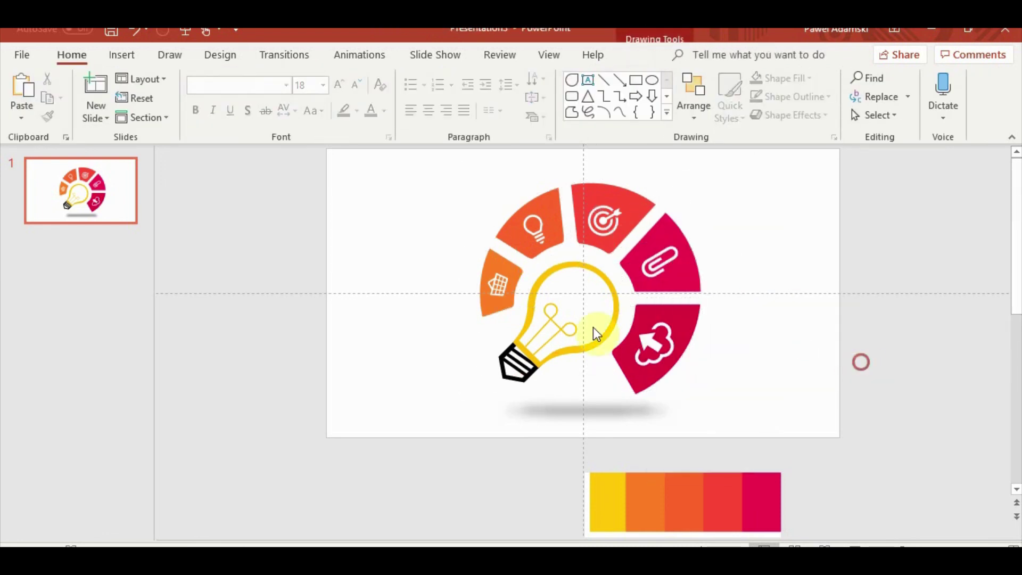
pyautogui.click(496, 283)
pyautogui.click(531, 198)
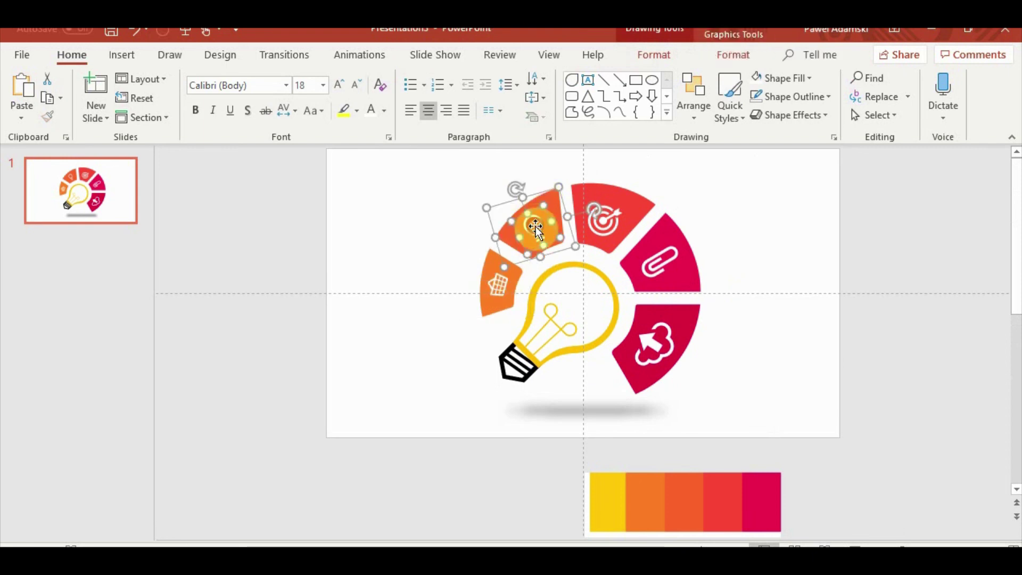
pyautogui.click(611, 207)
pyautogui.click(679, 242)
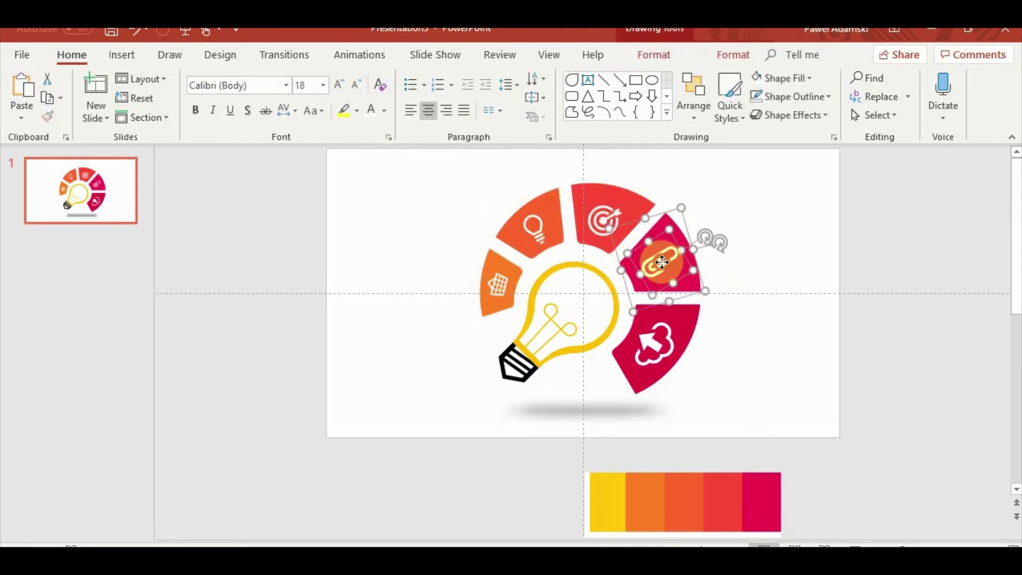
pyautogui.click(691, 321)
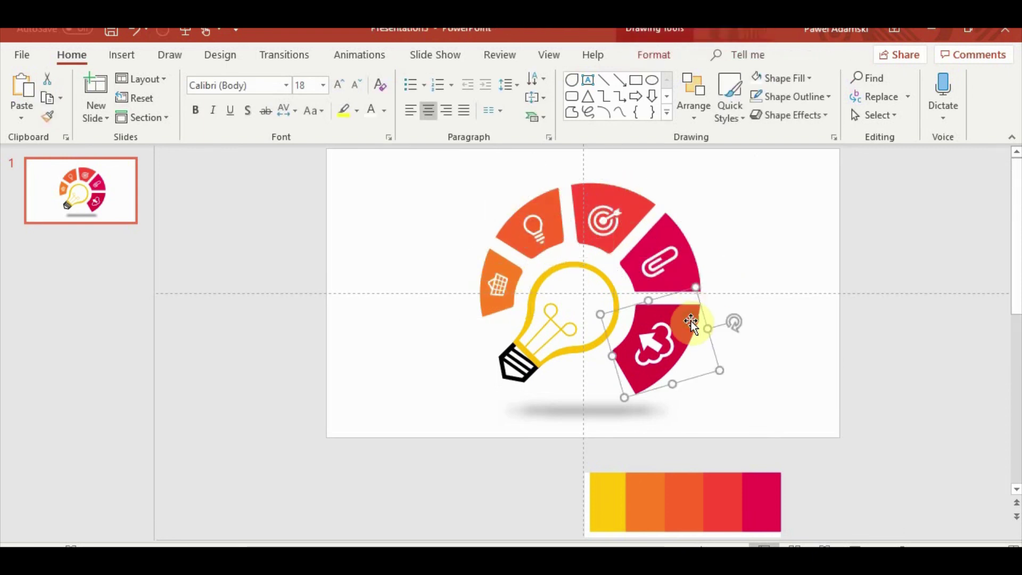
pyautogui.click(804, 331)
pyautogui.keyDown('ctrl'); pyautogui.scroll(-3, 662, 300); pyautogui.keyUp('ctrl')
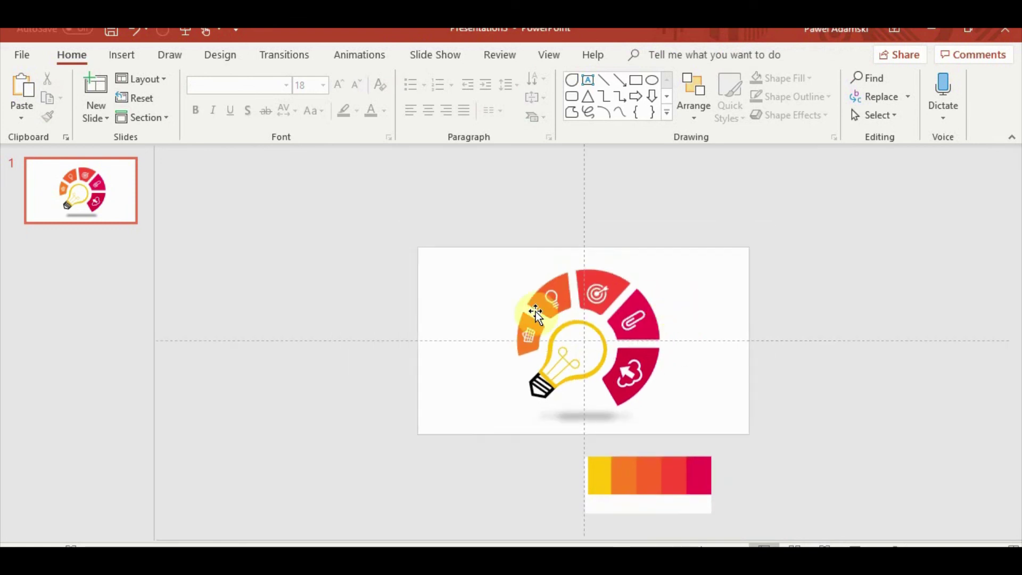
pyautogui.click(342, 327)
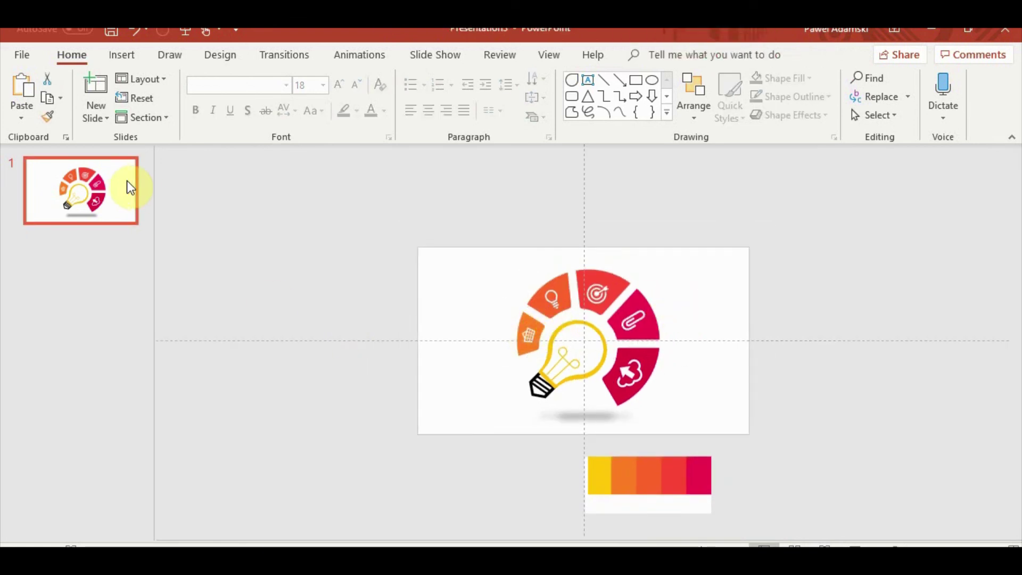
pyautogui.click(110, 154)
# Step: Paste a slide copy, then drag slide 1's cart, bulb, target, paperclip and cloud segments off-slide
pyautogui.hotkey('ctrl', 'v')
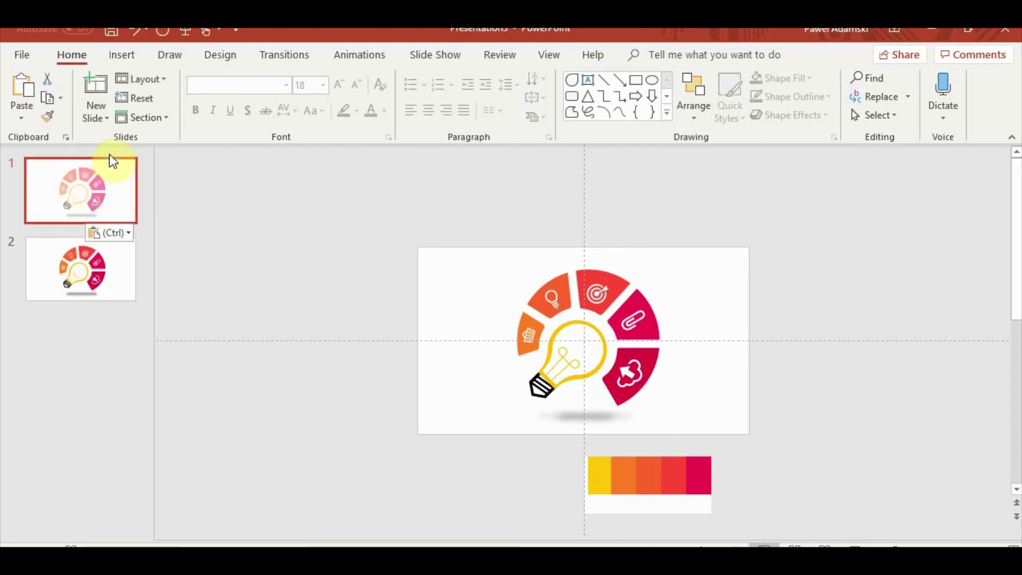
pyautogui.click(527, 337)
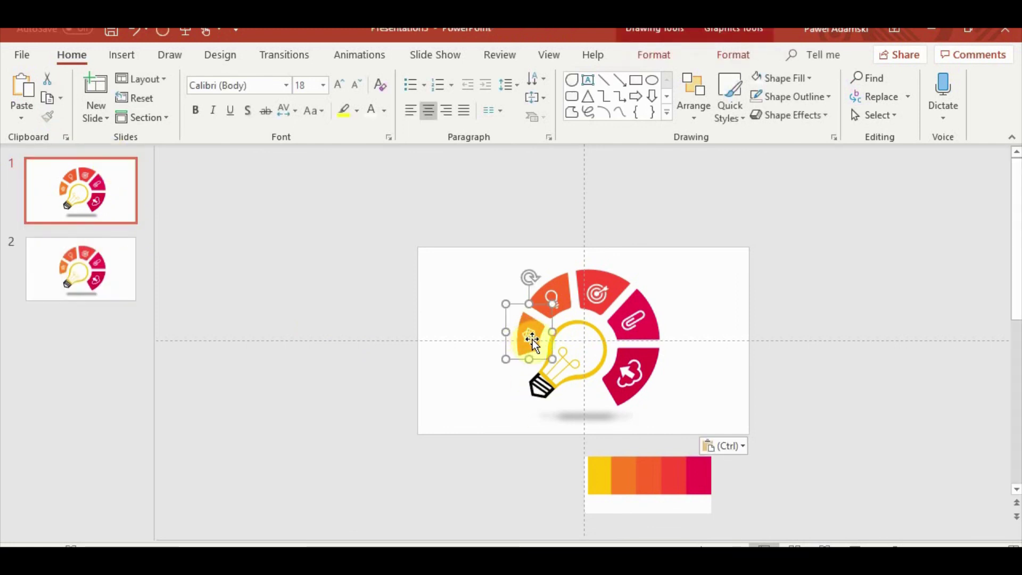
pyautogui.moveTo(533, 340); pyautogui.dragTo(392, 337)
pyautogui.click(554, 306)
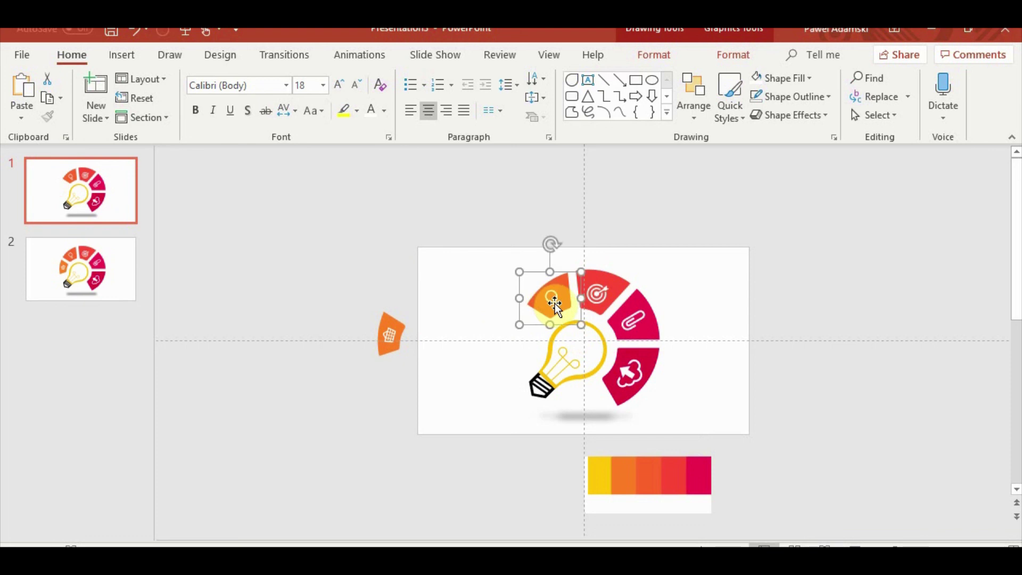
pyautogui.moveTo(554, 306); pyautogui.dragTo(501, 221)
pyautogui.click(608, 292)
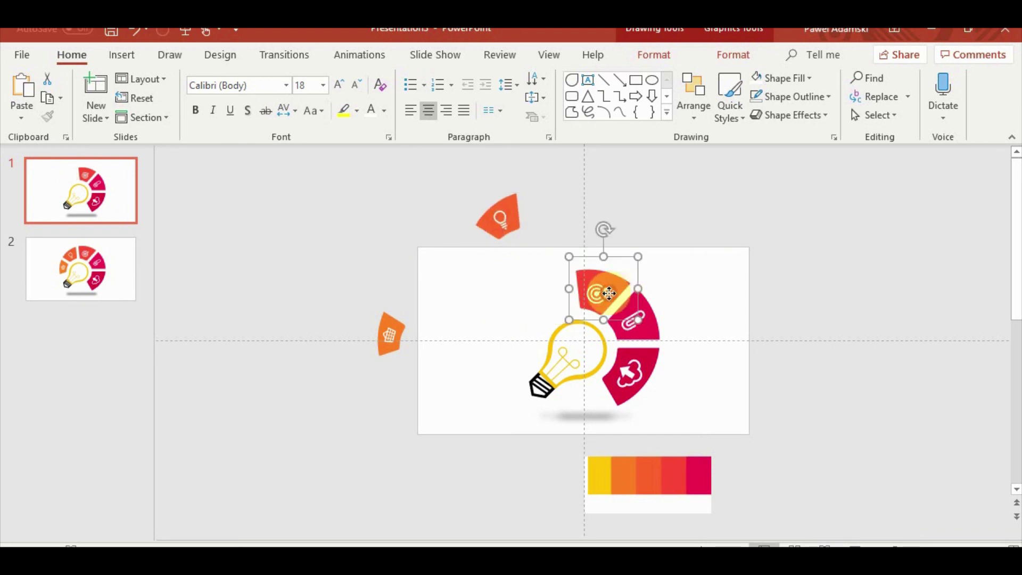
pyautogui.moveTo(609, 293); pyautogui.dragTo(644, 221)
pyautogui.moveTo(634, 319); pyautogui.dragTo(791, 285)
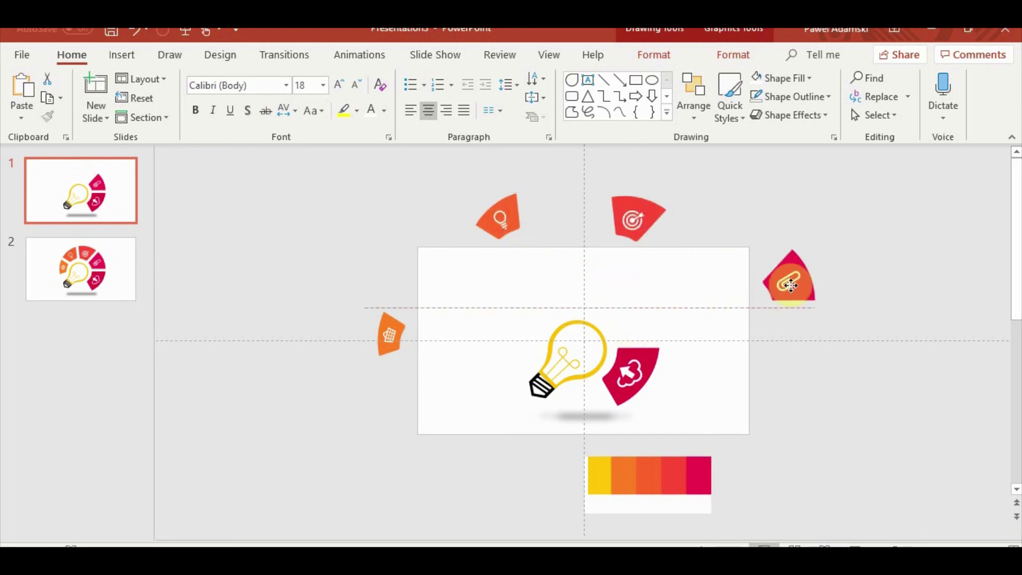
pyautogui.moveTo(634, 373); pyautogui.dragTo(771, 471)
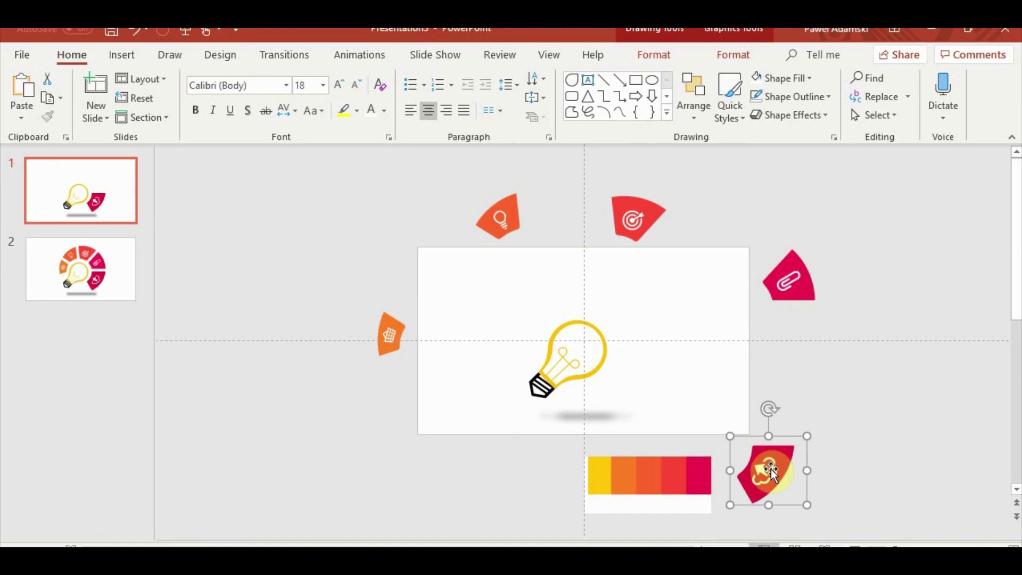
pyautogui.click(93, 298)
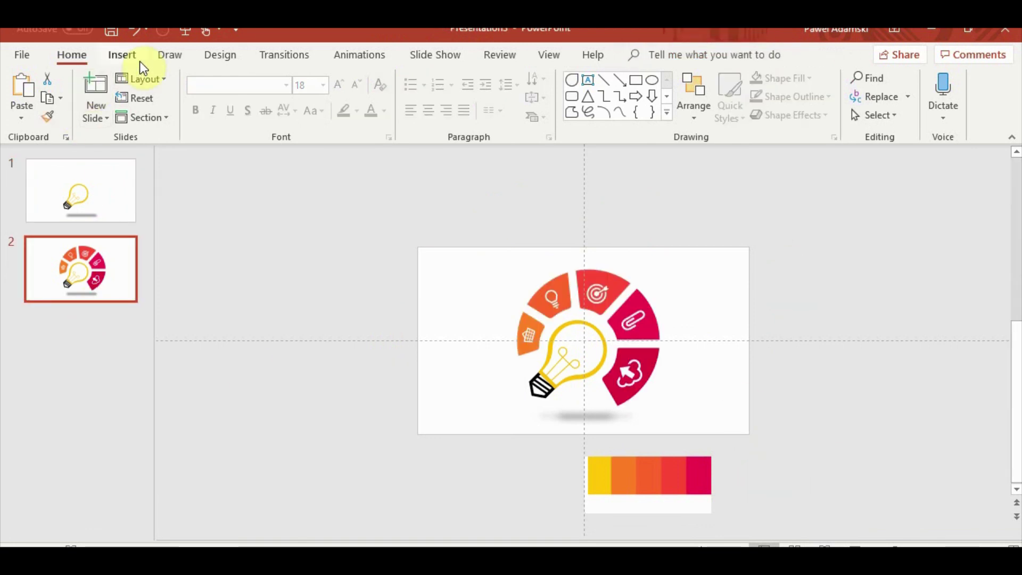
# Step: Apply a 0.75-second Morph transition to slide 2 and preview it in a slide show
pyautogui.click(273, 59)
pyautogui.click(151, 98)
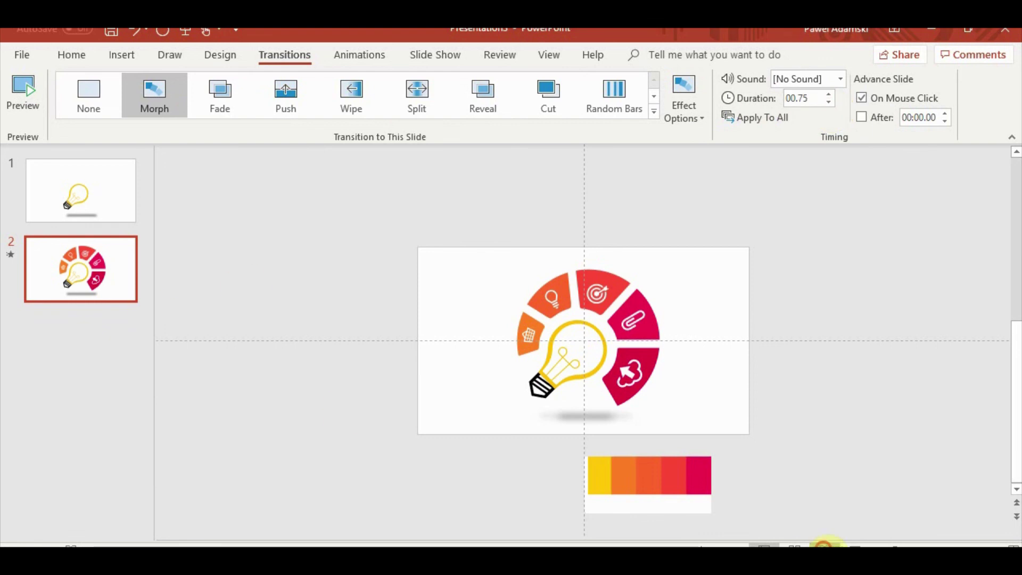
pyautogui.click(823, 545)
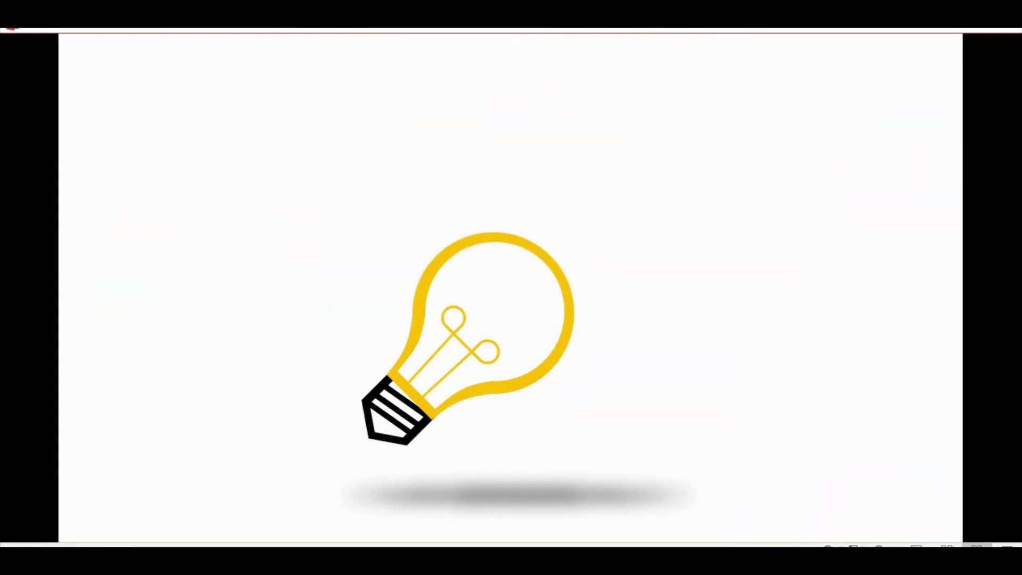
pyautogui.click(794, 346)
pyautogui.press('Escape')
# Step: Delete the bulb-only slide and paste a duplicate of the Morph infographic slide
pyautogui.click(80, 219)
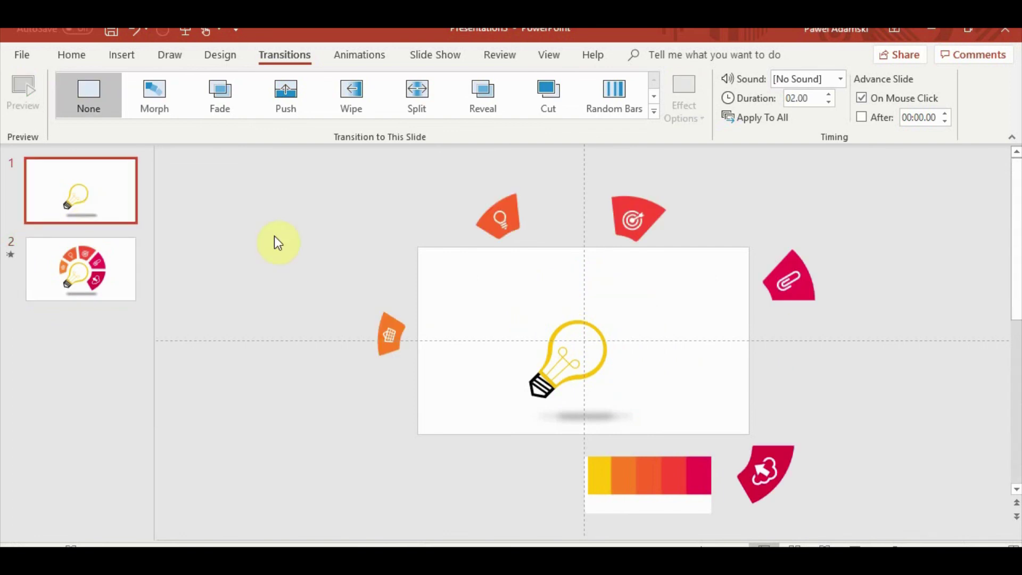
pyautogui.press('Delete')
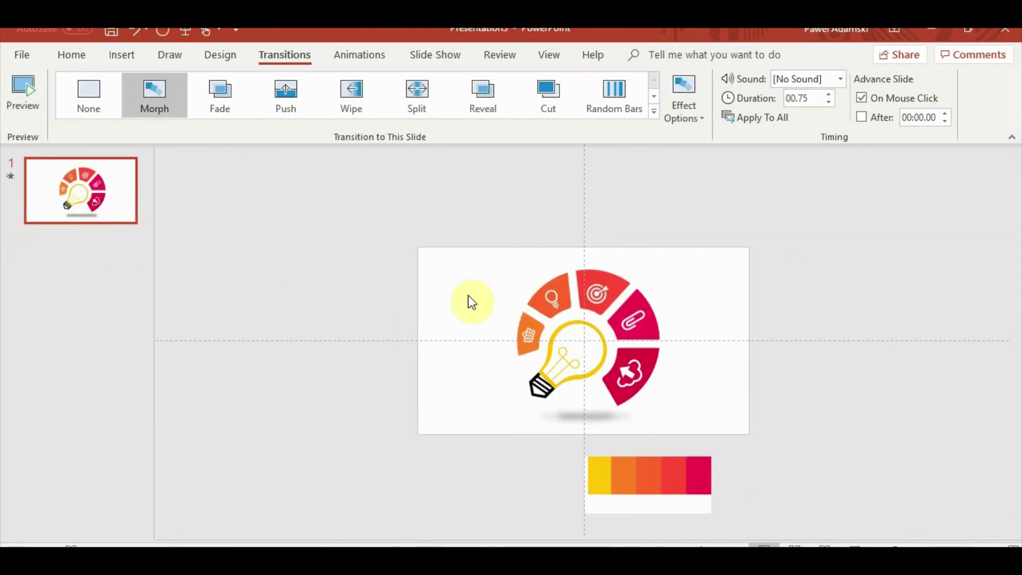
pyautogui.click(535, 322)
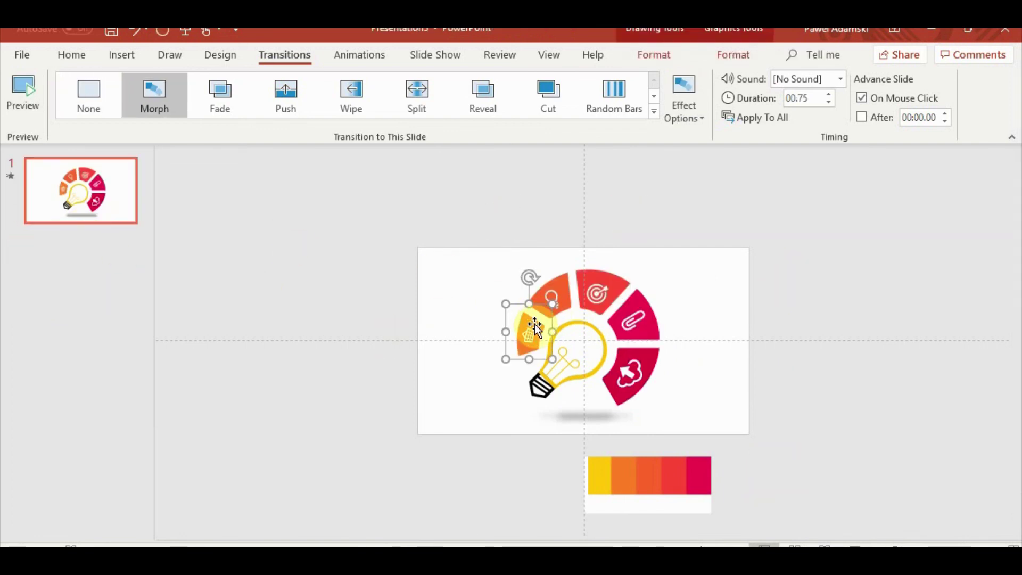
pyautogui.moveTo(535, 326)
pyautogui.mouseDown()
pyautogui.moveTo(395, 326)
pyautogui.moveTo(535, 328)
pyautogui.mouseUp()
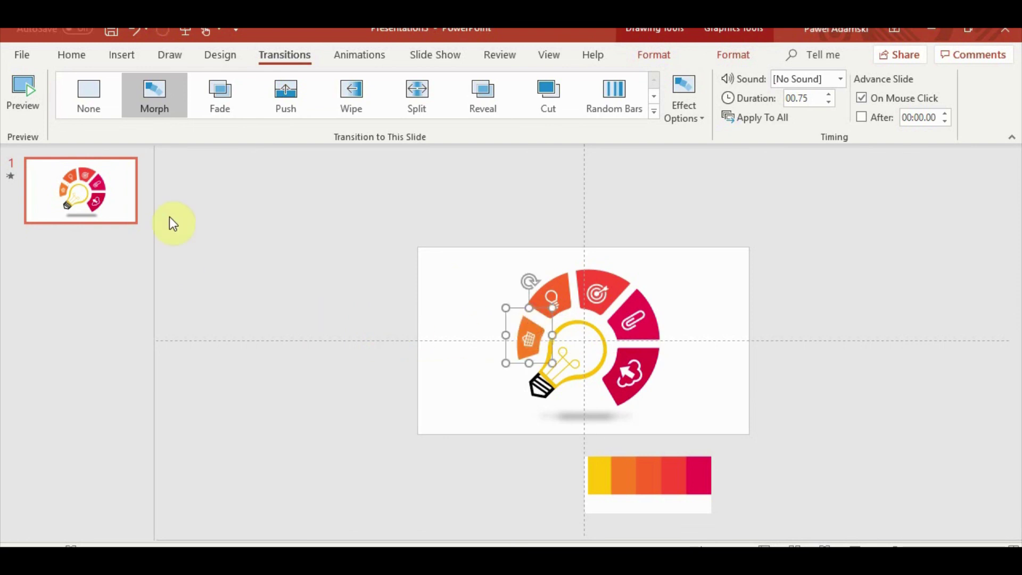
pyautogui.click(220, 271)
pyautogui.click(70, 232)
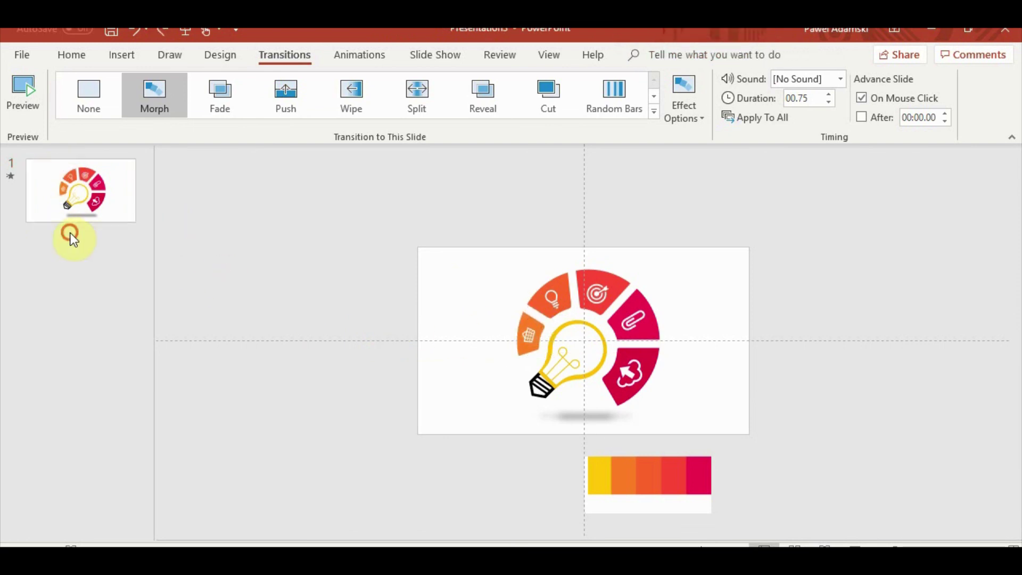
pyautogui.hotkey('ctrl', 'v')
pyautogui.press('Up')
# Step: Move the first slide's cart, bulb, target, paperclip and cloud segments off the slide
pyautogui.click(529, 324)
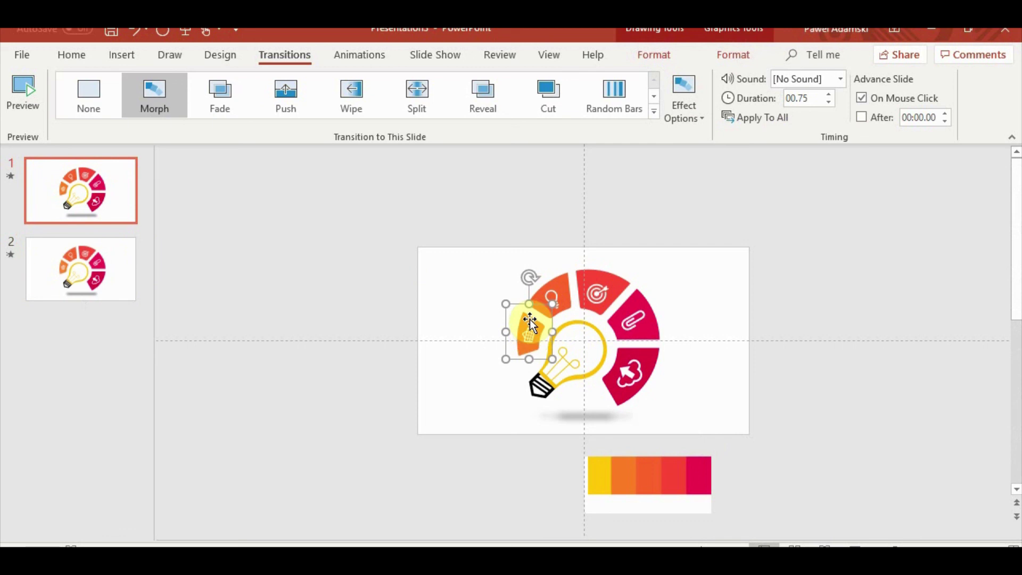
pyautogui.moveTo(530, 324); pyautogui.dragTo(394, 326)
pyautogui.click(557, 298)
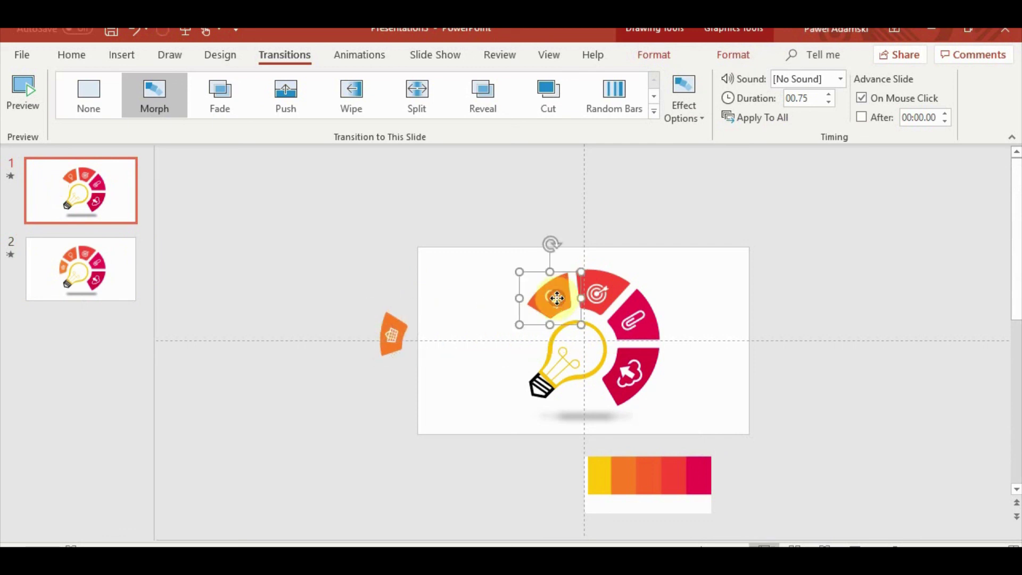
pyautogui.moveTo(557, 298); pyautogui.dragTo(512, 223)
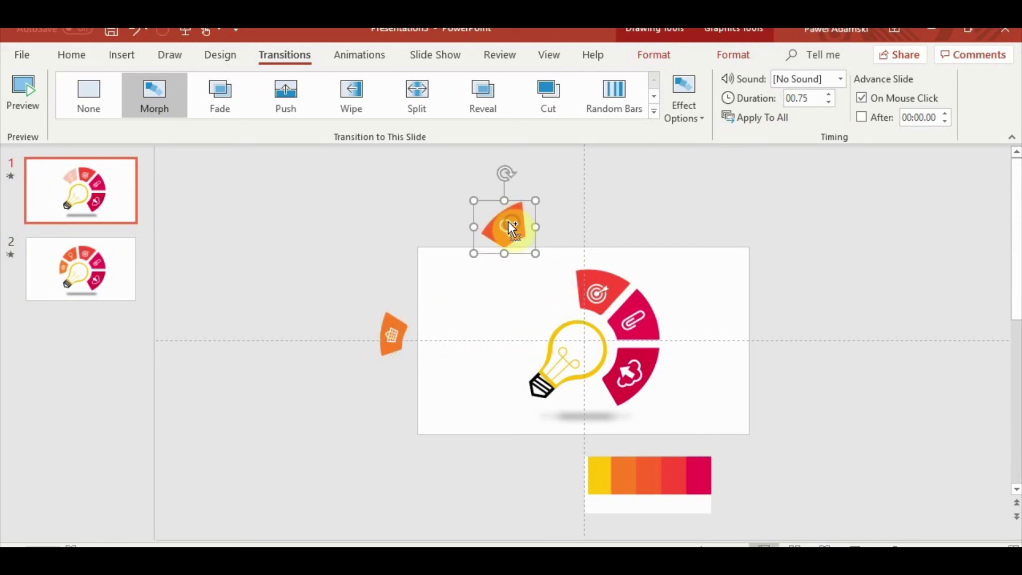
pyautogui.hotkey('ctrl', 'z')
pyautogui.hotkey('ctrl', 'z')
pyautogui.moveTo(517, 321); pyautogui.dragTo(396, 329)
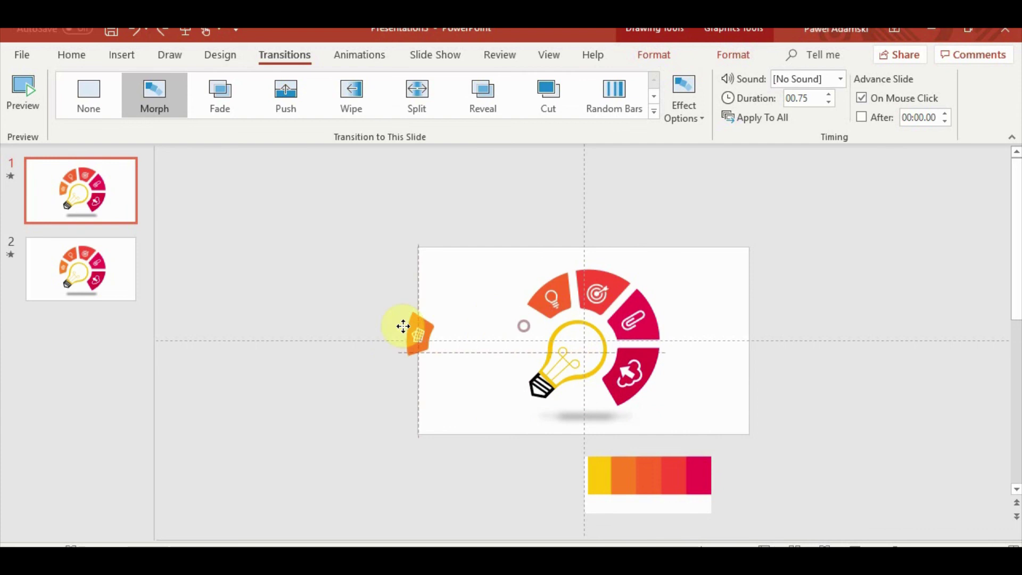
pyautogui.click(556, 296)
pyautogui.moveTo(556, 296); pyautogui.dragTo(514, 226)
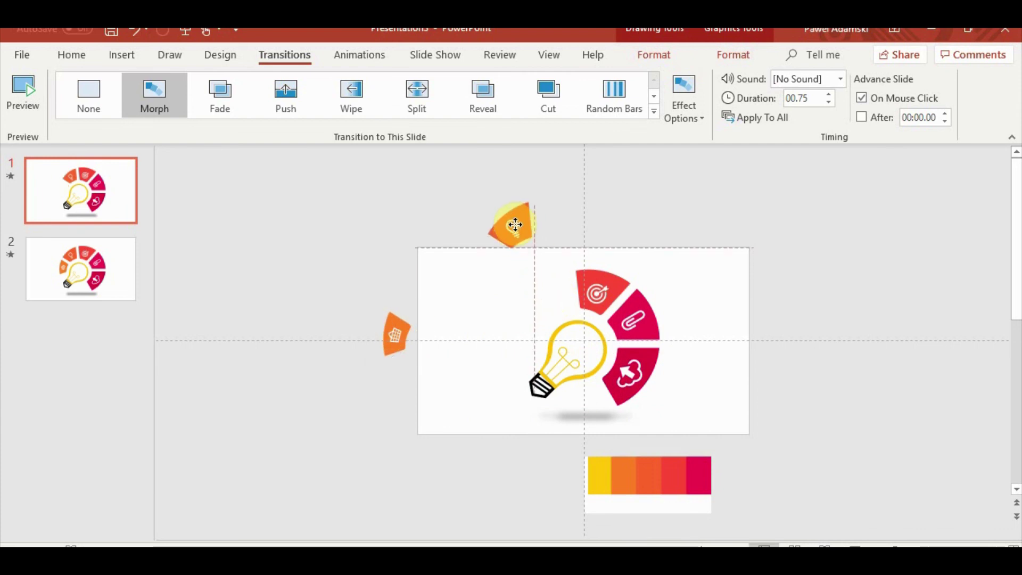
pyautogui.moveTo(592, 308); pyautogui.dragTo(609, 240)
pyautogui.moveTo(634, 320); pyautogui.dragTo(750, 220)
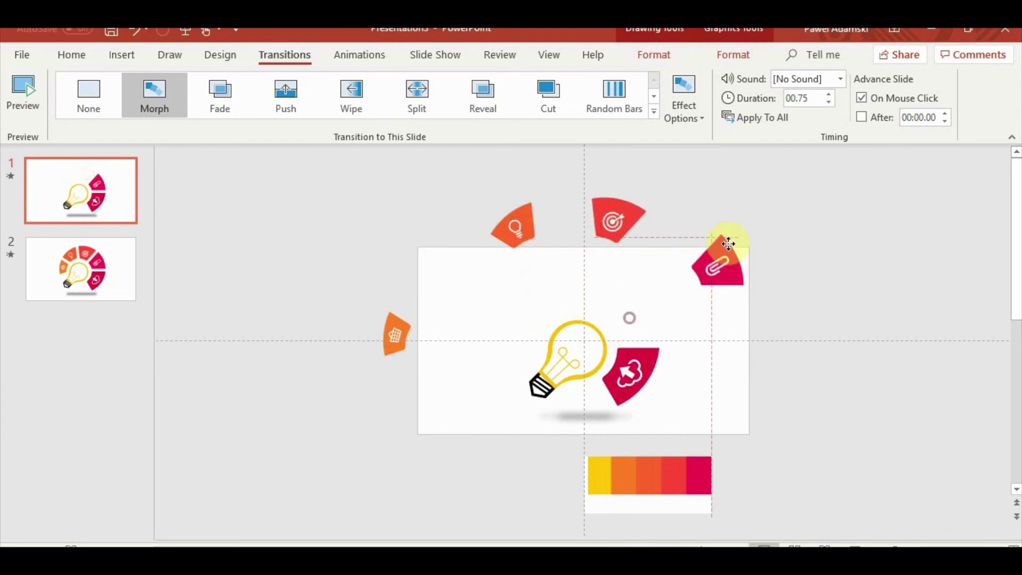
pyautogui.moveTo(628, 373); pyautogui.dragTo(742, 485)
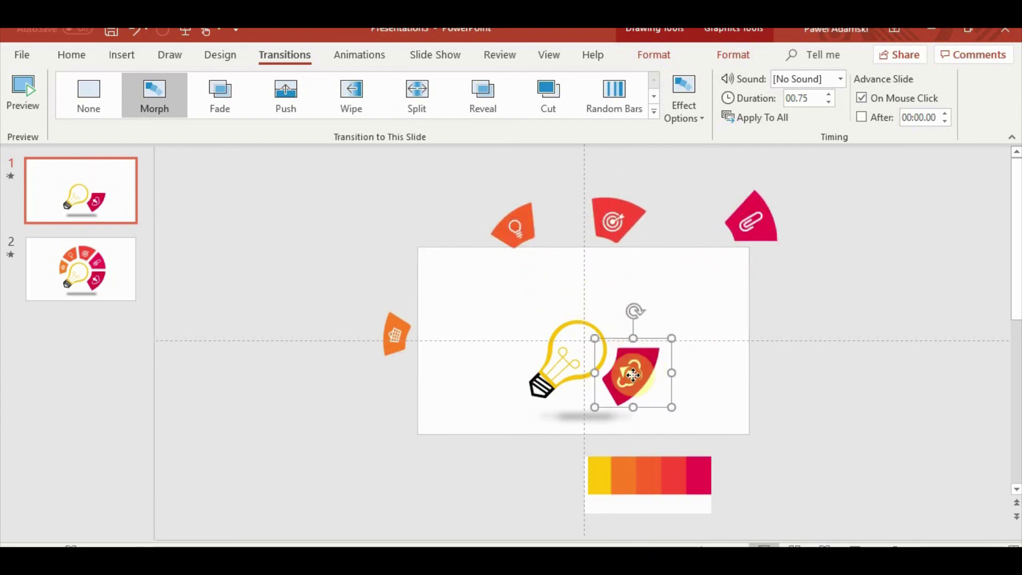
pyautogui.click(386, 335)
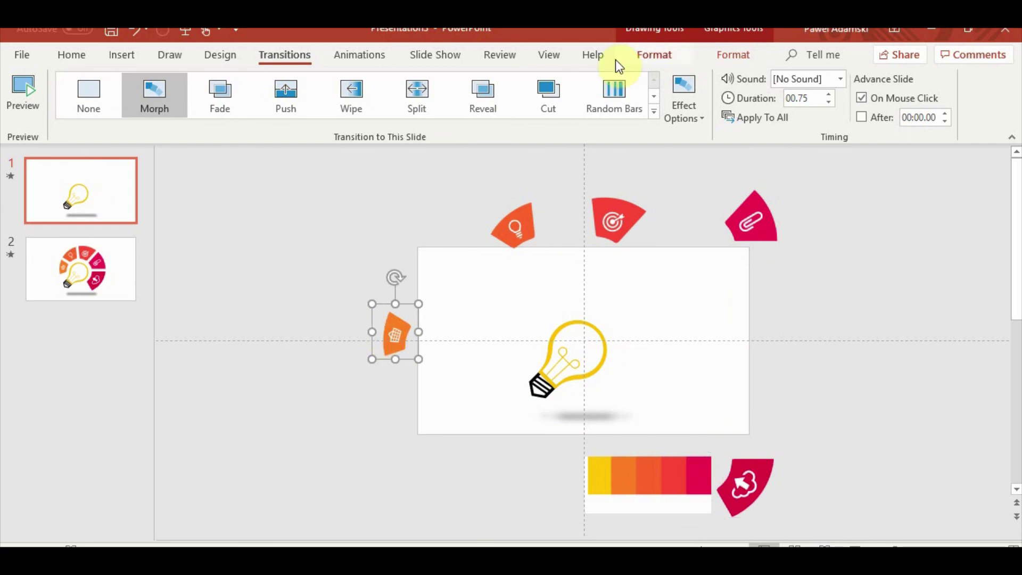
# Step: Give the cart segment a Lines motion path ending at the bulb's left side
pyautogui.click(359, 54)
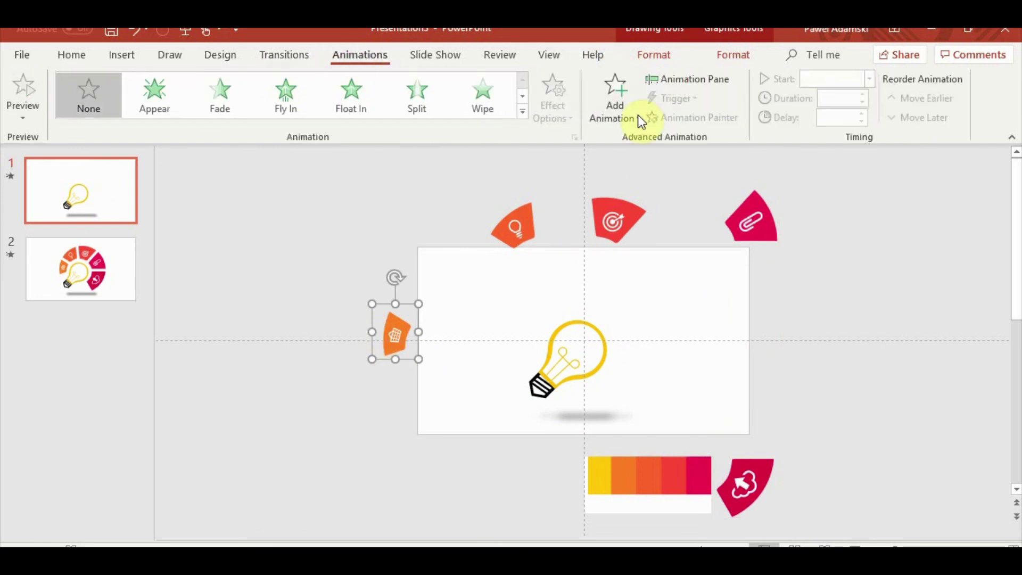
pyautogui.click(623, 109)
pyautogui.scroll(-5, 787, 318)
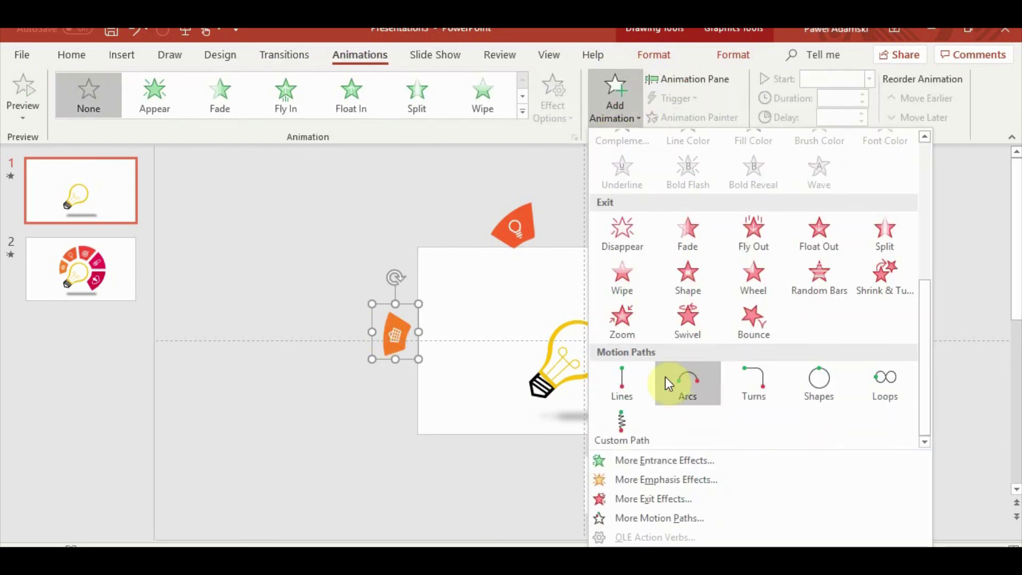
pyautogui.click(622, 372)
pyautogui.moveTo(399, 396); pyautogui.dragTo(525, 332)
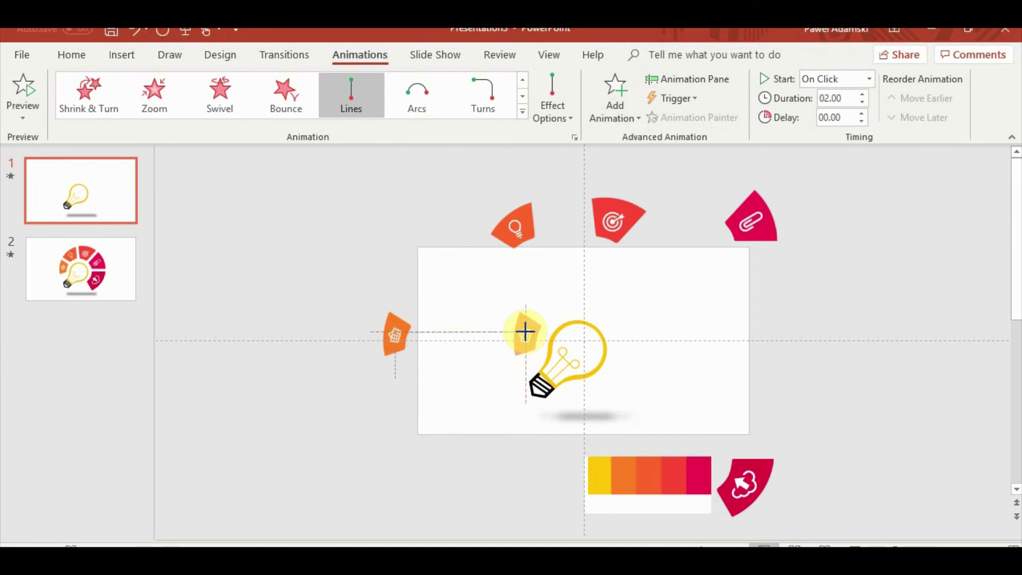
# Step: Add Lines motion paths to the bulb-icon and target segments, ending the target's in its arc spot
pyautogui.click(515, 226)
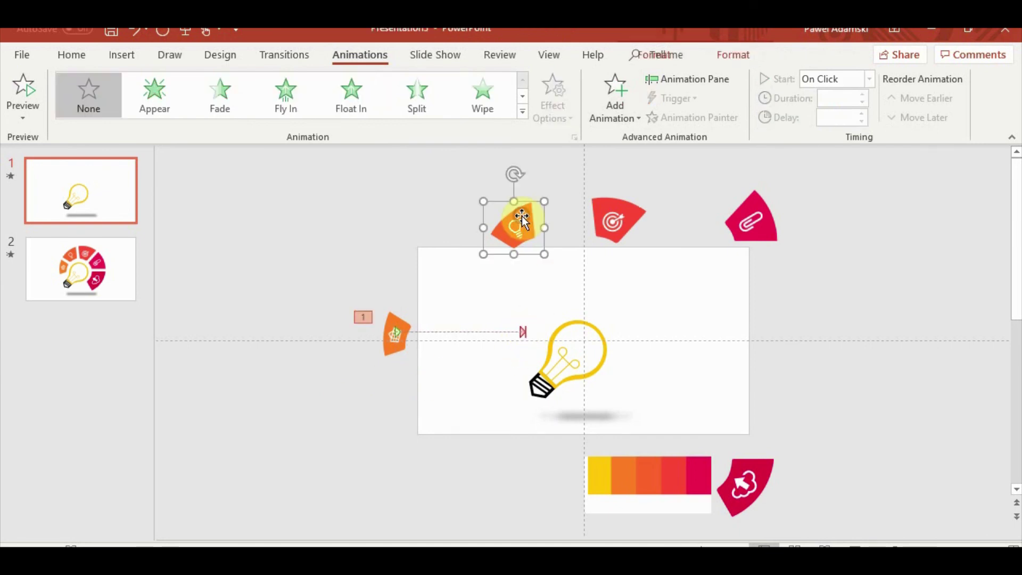
pyautogui.click(523, 112)
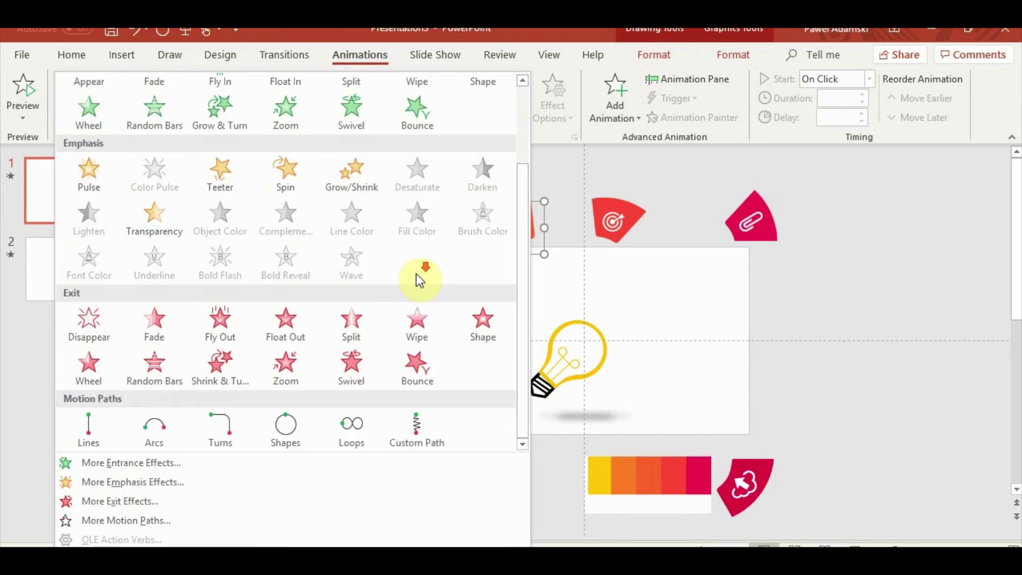
pyautogui.click(88, 426)
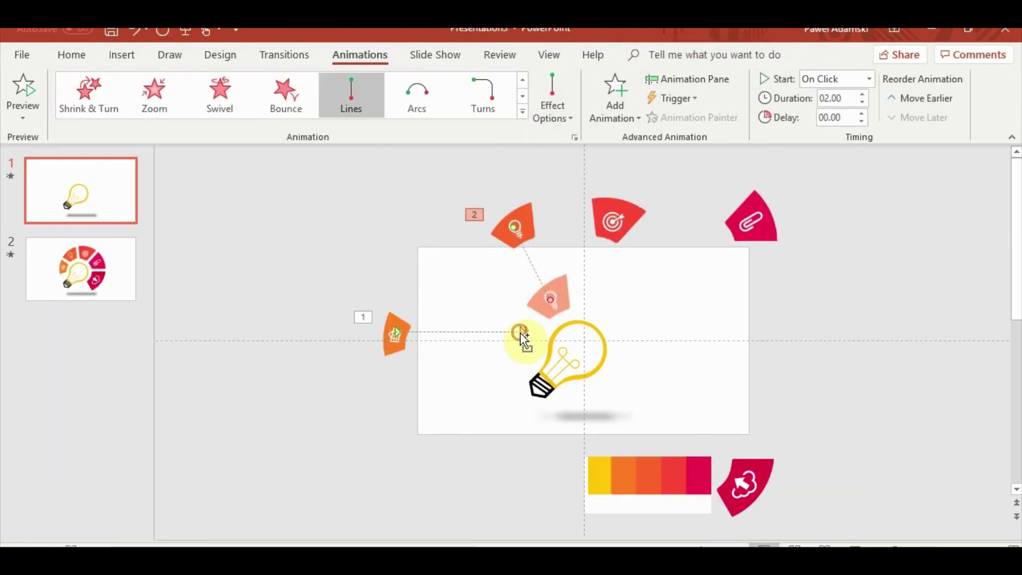
pyautogui.click(636, 231)
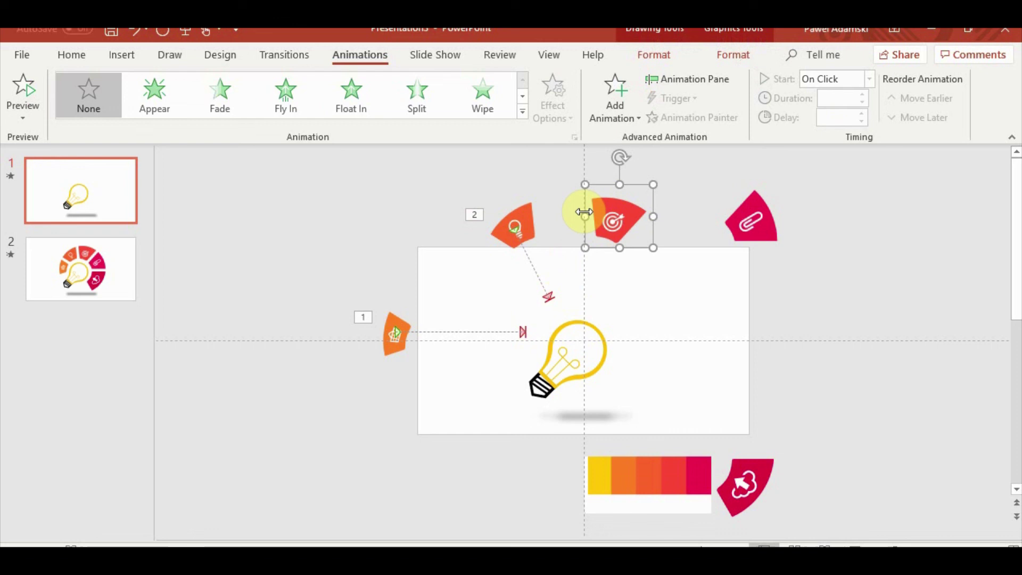
pyautogui.click(522, 112)
pyautogui.scroll(-3, 234, 376)
pyautogui.click(88, 425)
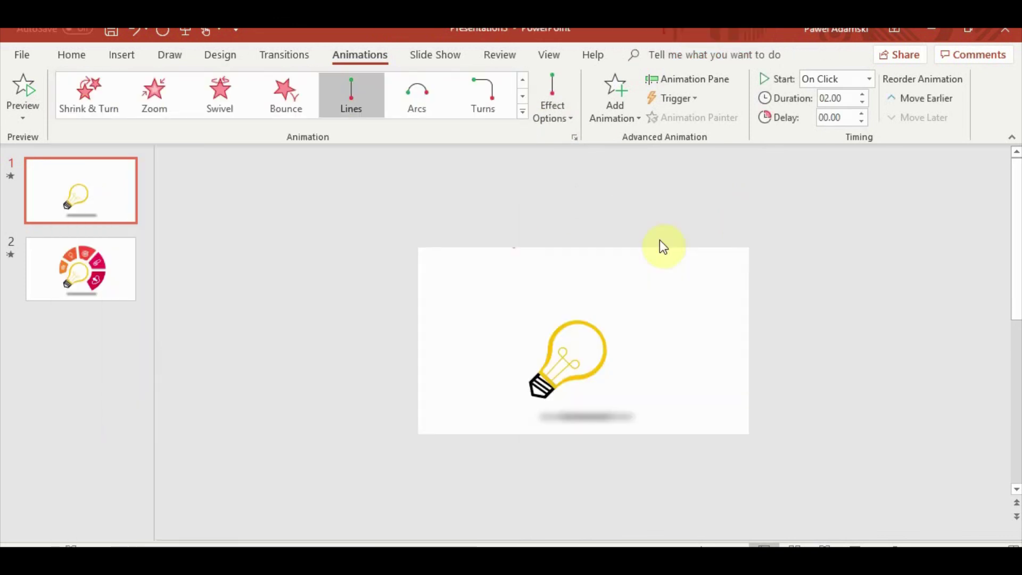
pyautogui.moveTo(616, 262); pyautogui.dragTo(604, 291)
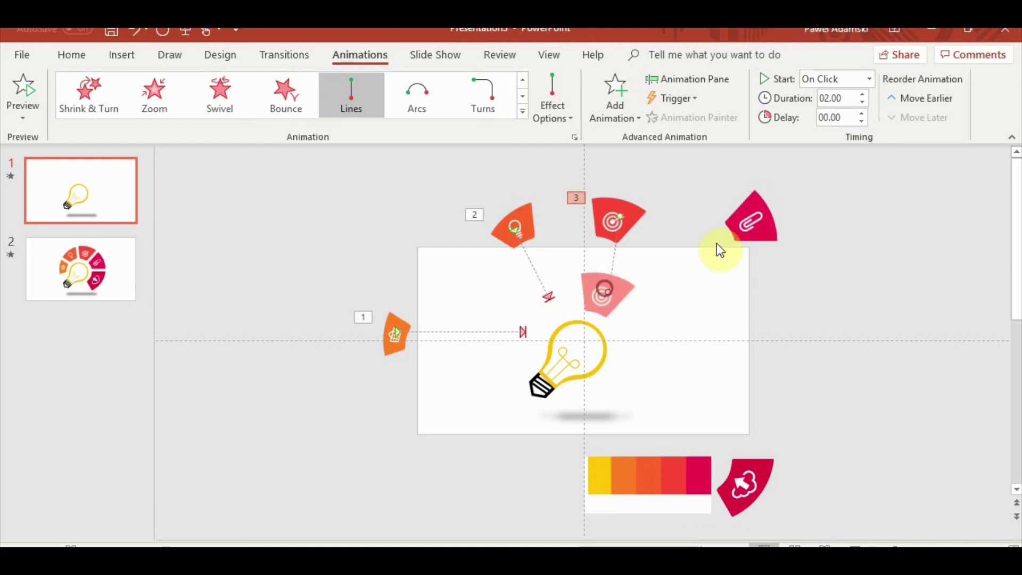
# Step: Give the paperclip and cloud segments Lines paths ending beside the bulb, then run the slide show
pyautogui.click(734, 238)
pyautogui.click(522, 112)
pyautogui.click(88, 428)
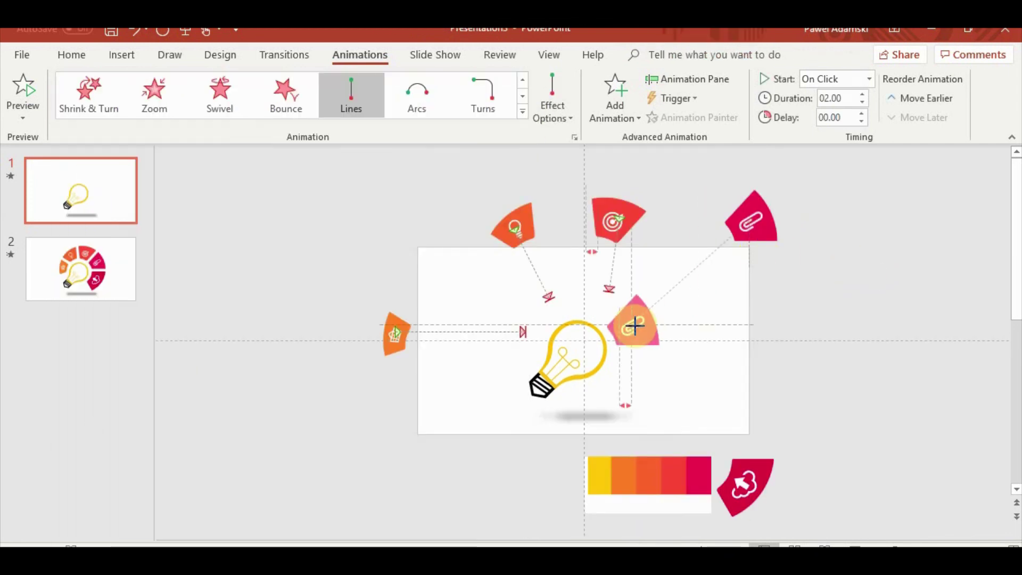
pyautogui.moveTo(639, 319); pyautogui.dragTo(634, 323)
pyautogui.click(743, 484)
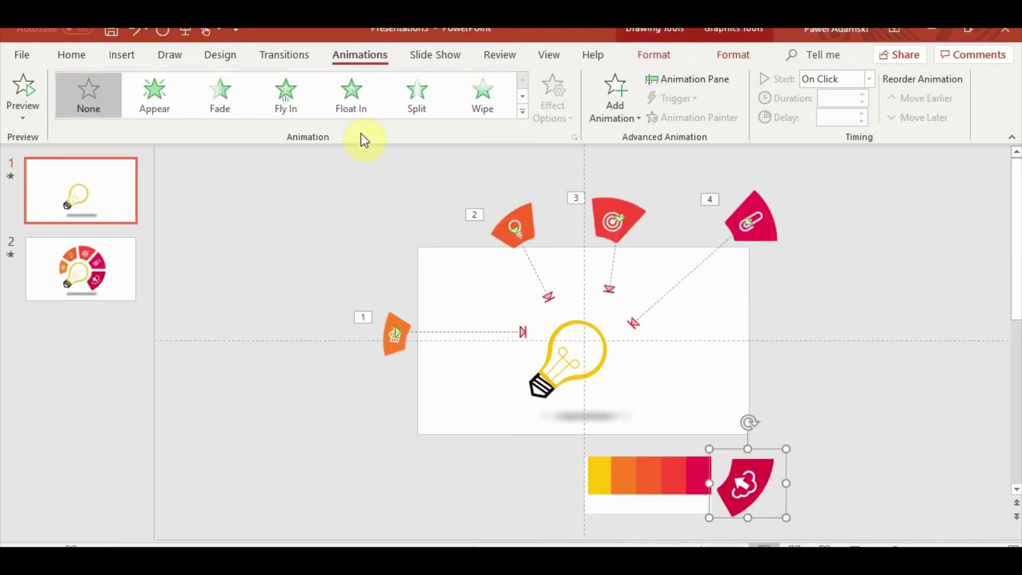
pyautogui.click(523, 113)
pyautogui.click(90, 426)
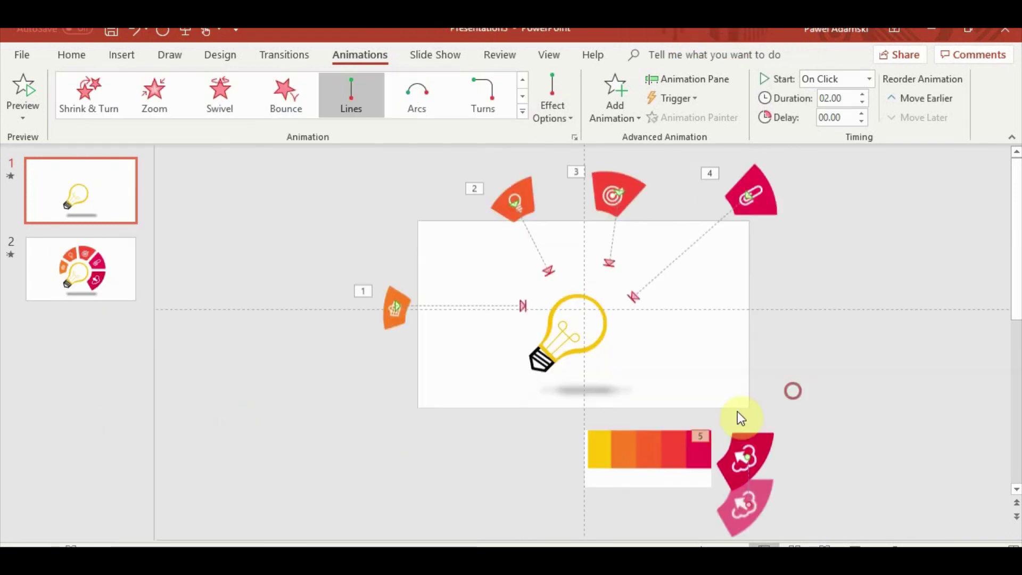
pyautogui.moveTo(735, 500); pyautogui.dragTo(629, 352)
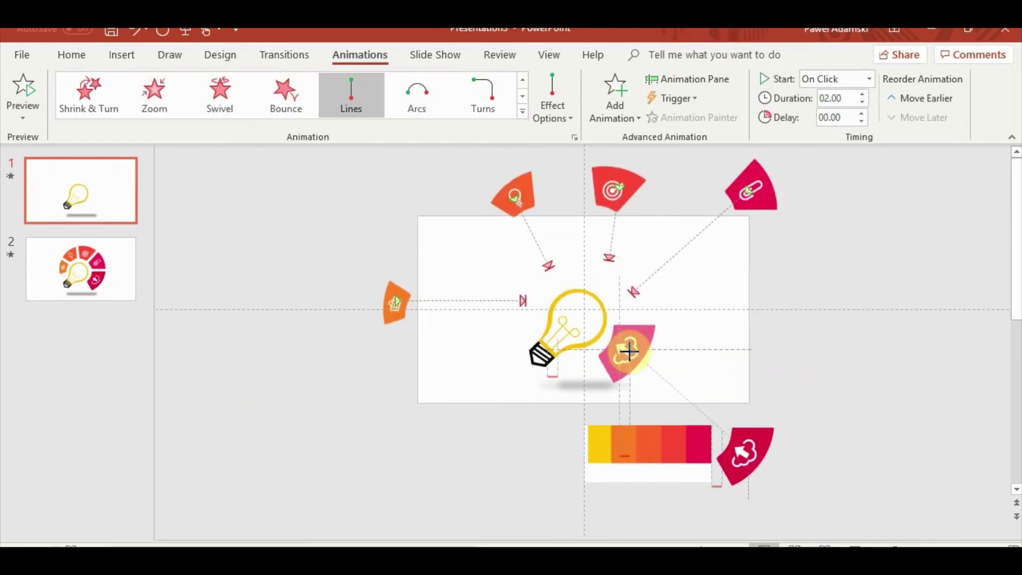
pyautogui.click(853, 544)
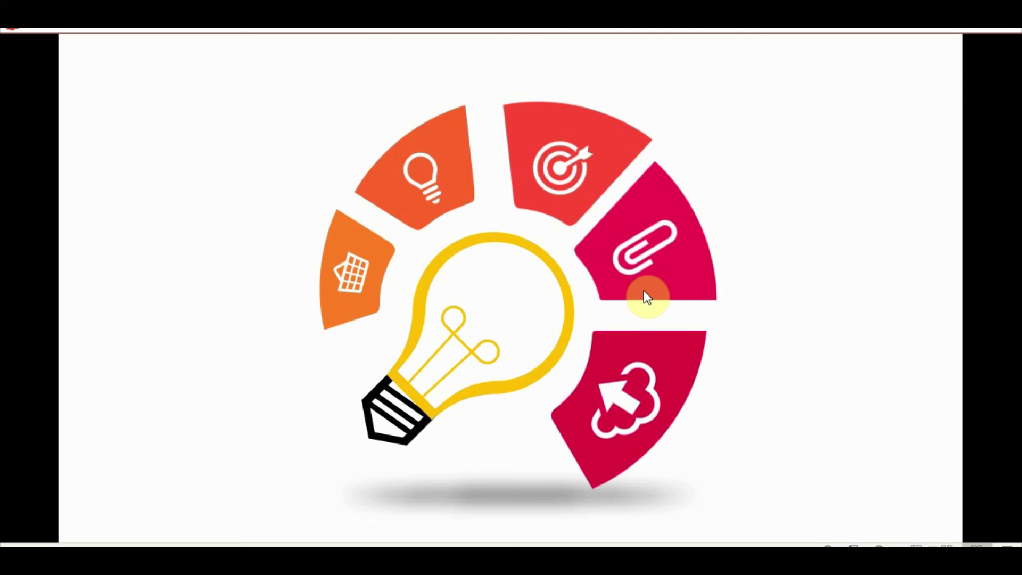
# Step: Nudge the paperclip, target and cloud motion path end points into their final positions
pyautogui.press('Escape')
pyautogui.click(640, 324)
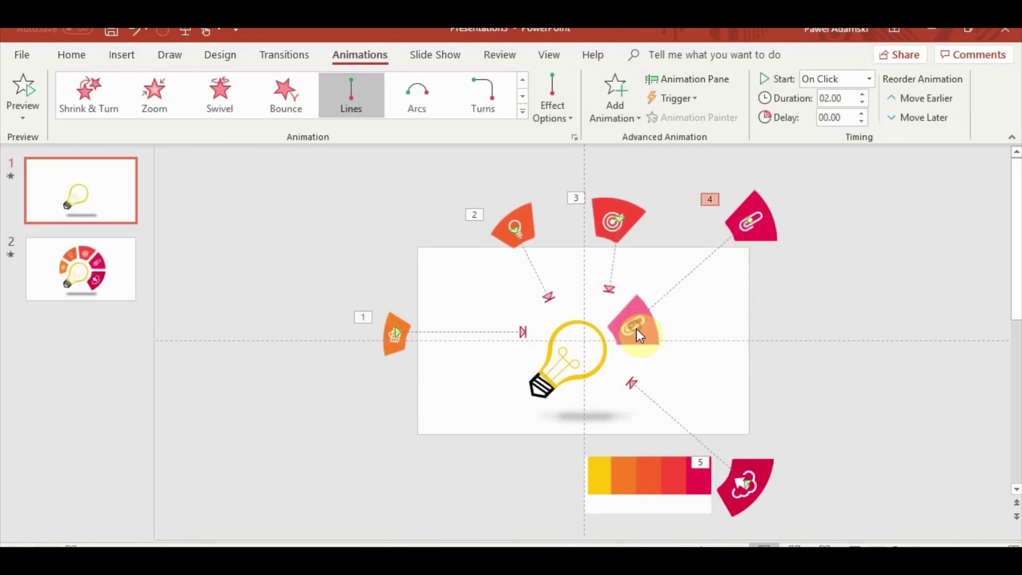
pyautogui.moveTo(633, 318); pyautogui.dragTo(635, 320)
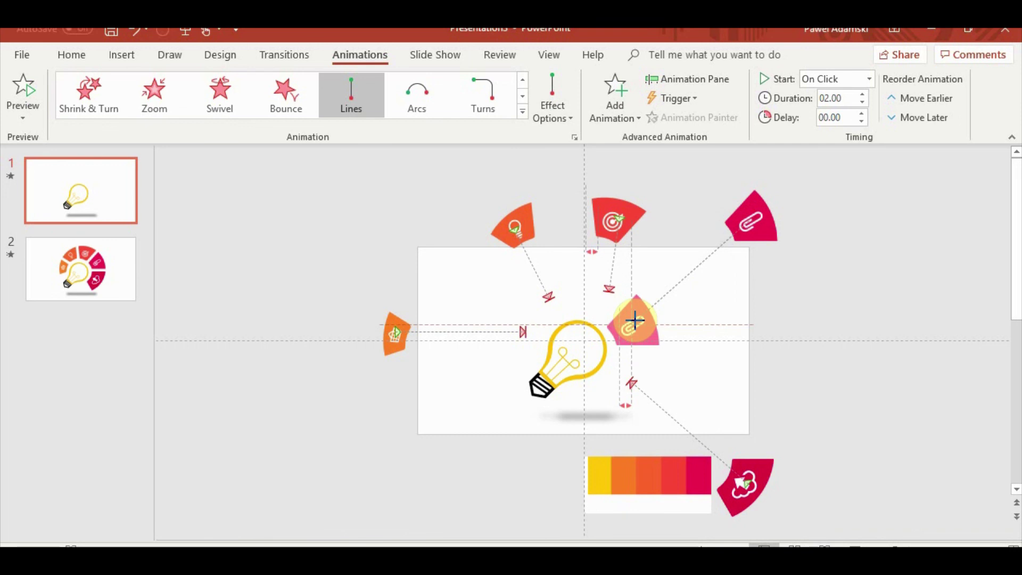
pyautogui.moveTo(608, 289); pyautogui.dragTo(607, 282)
pyautogui.moveTo(632, 383); pyautogui.dragTo(633, 388)
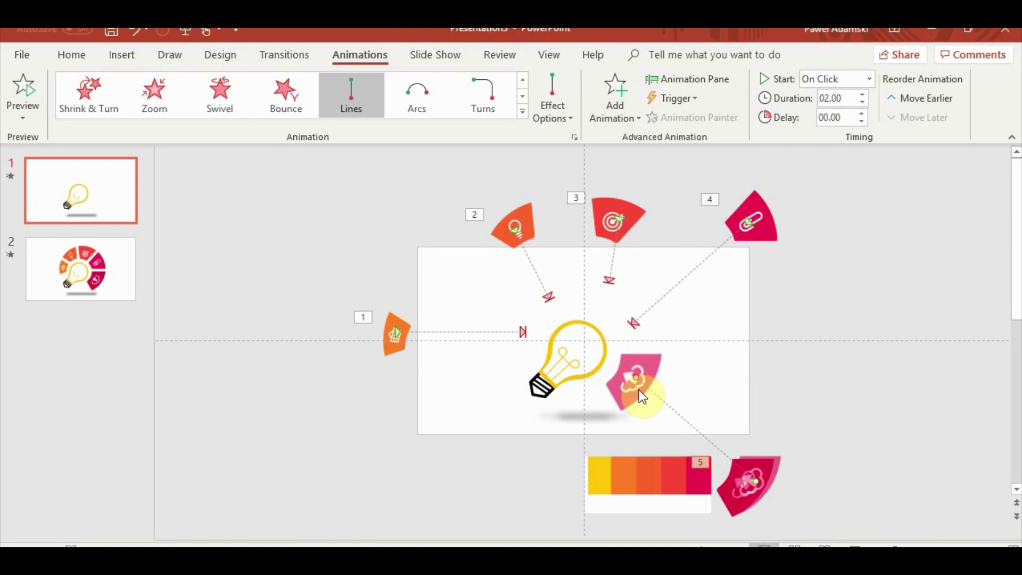
pyautogui.moveTo(632, 383)
pyautogui.mouseDown()
pyautogui.moveTo(641, 397)
pyautogui.moveTo(633, 372)
pyautogui.mouseUp()
pyautogui.click(744, 489)
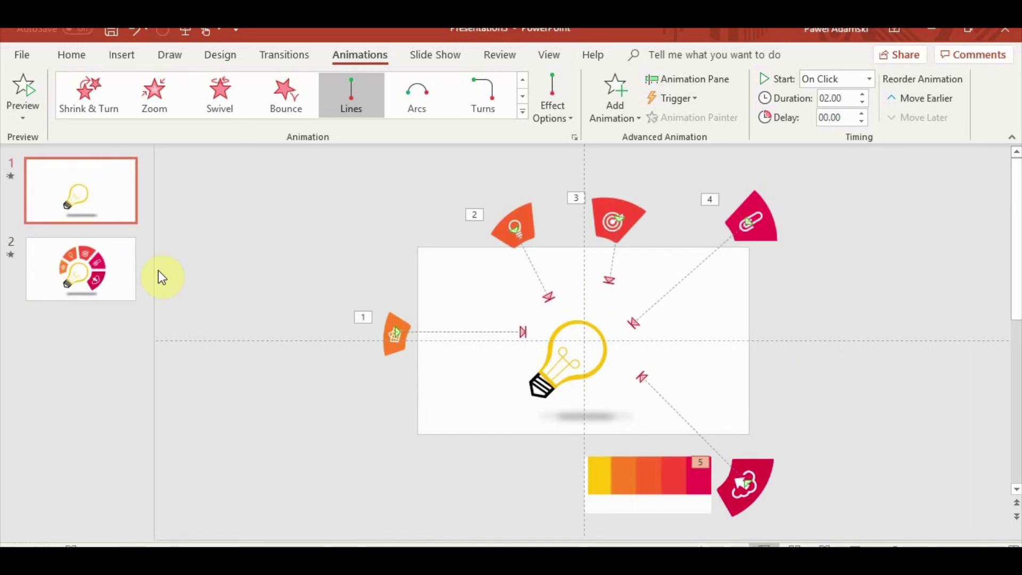
# Step: Delete the first slide with the scattered segments
pyautogui.click(122, 254)
pyautogui.click(94, 184)
pyautogui.press('Delete')
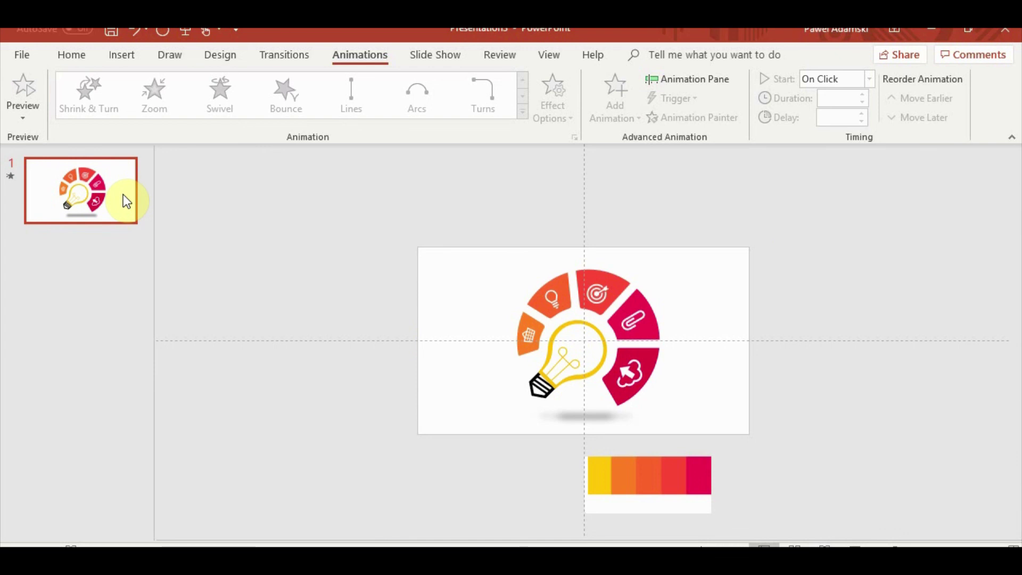
# Step: Paste a duplicate of the assembled lightbulb slide
pyautogui.click(526, 333)
pyautogui.keyDown('shift'); pyautogui.click(551, 294); pyautogui.keyUp('shift')
pyautogui.keyDown('shift'); pyautogui.click(602, 290); pyautogui.keyUp('shift')
pyautogui.keyDown('shift'); pyautogui.click(642, 321); pyautogui.keyUp('shift')
pyautogui.keyDown('shift'); pyautogui.click(649, 386); pyautogui.keyUp('shift')
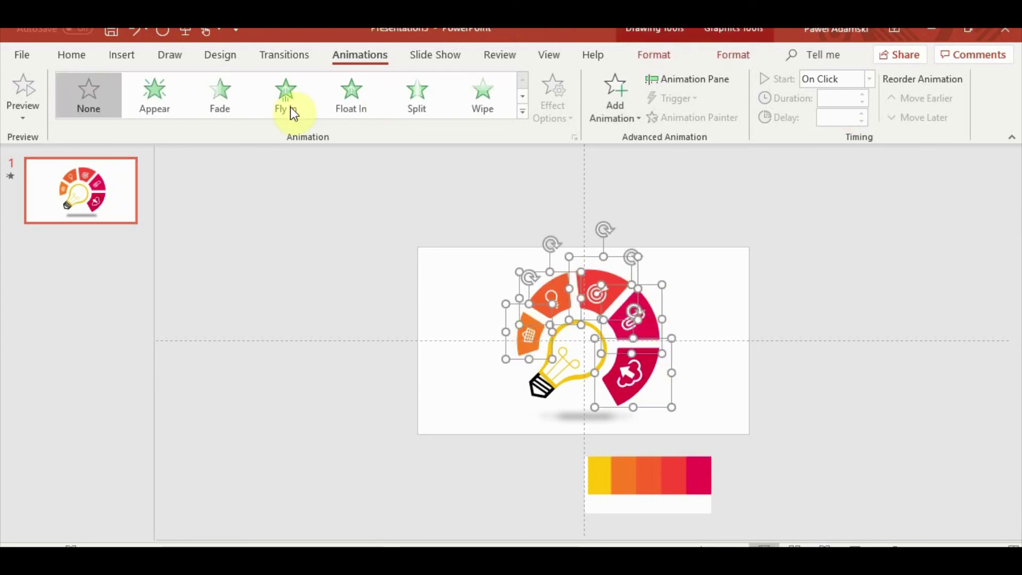
pyautogui.click(244, 163)
pyautogui.click(133, 153)
pyautogui.hotkey('ctrl', 'v')
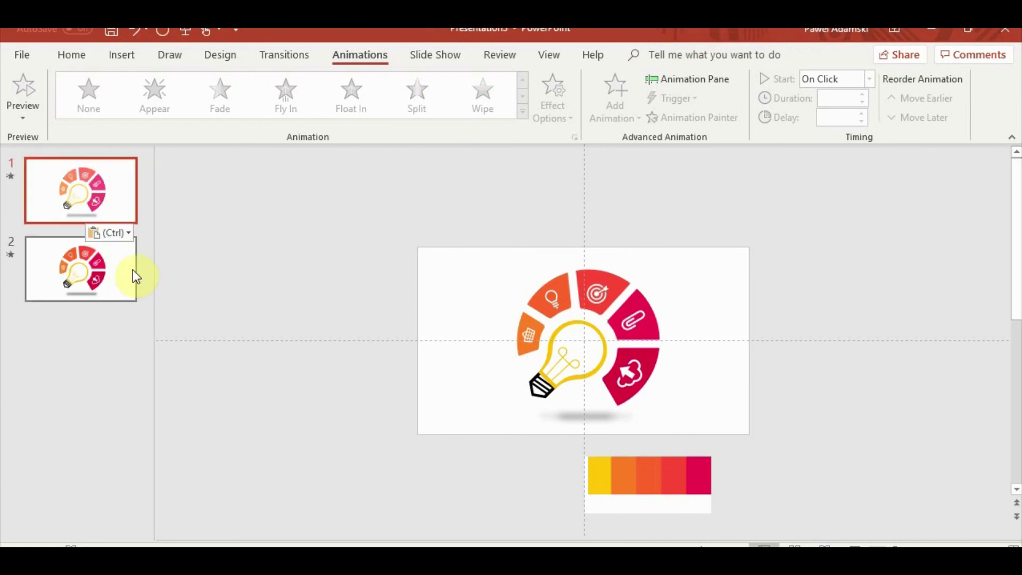
# Step: Drag the first slide's five arc segments off the slide's left, top, right and bottom edges
pyautogui.click(536, 332)
pyautogui.moveTo(536, 333); pyautogui.dragTo(363, 333)
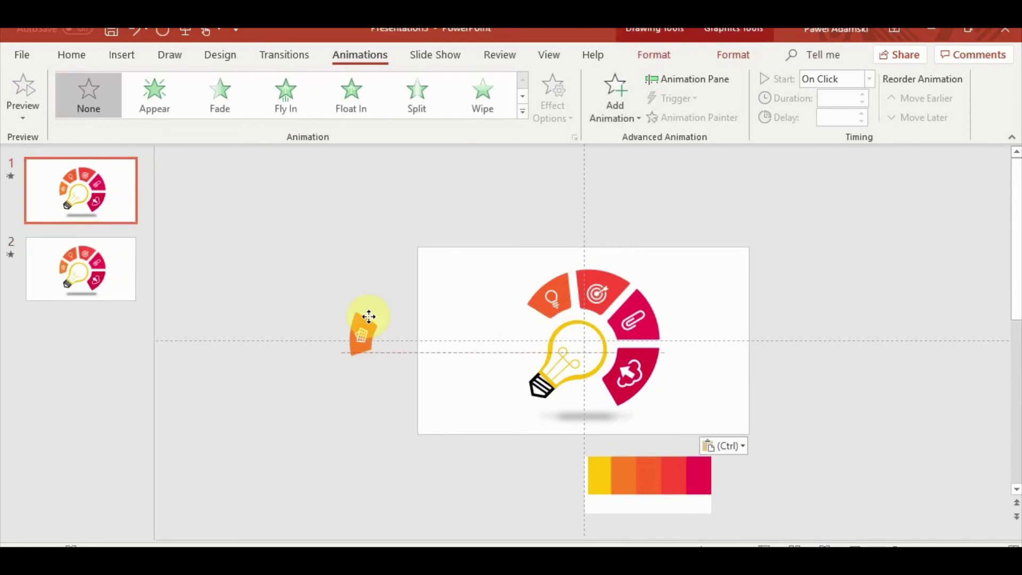
pyautogui.moveTo(552, 296); pyautogui.dragTo(502, 220)
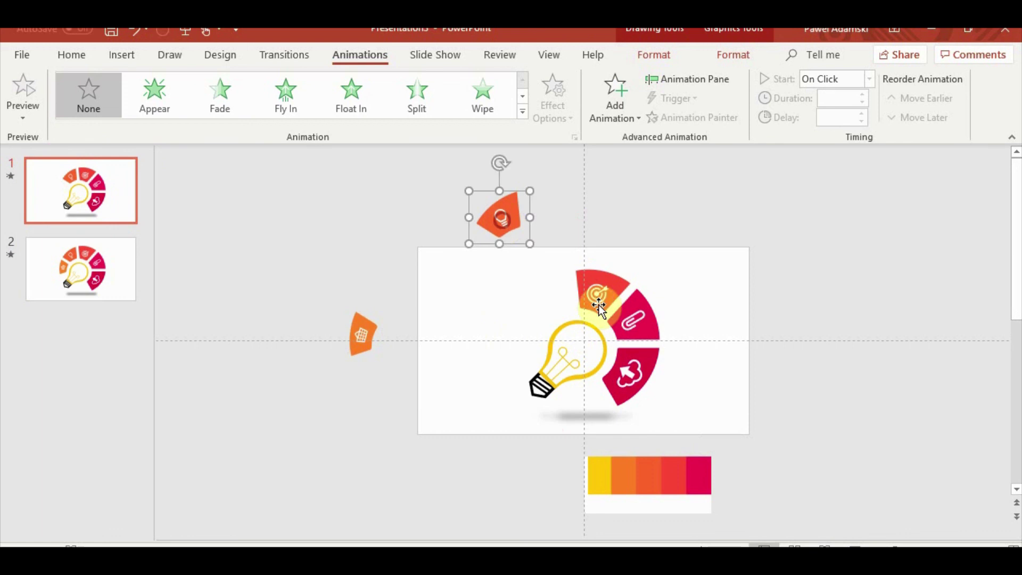
pyautogui.moveTo(597, 294); pyautogui.dragTo(646, 218)
pyautogui.click(637, 300)
pyautogui.moveTo(637, 299); pyautogui.dragTo(789, 228)
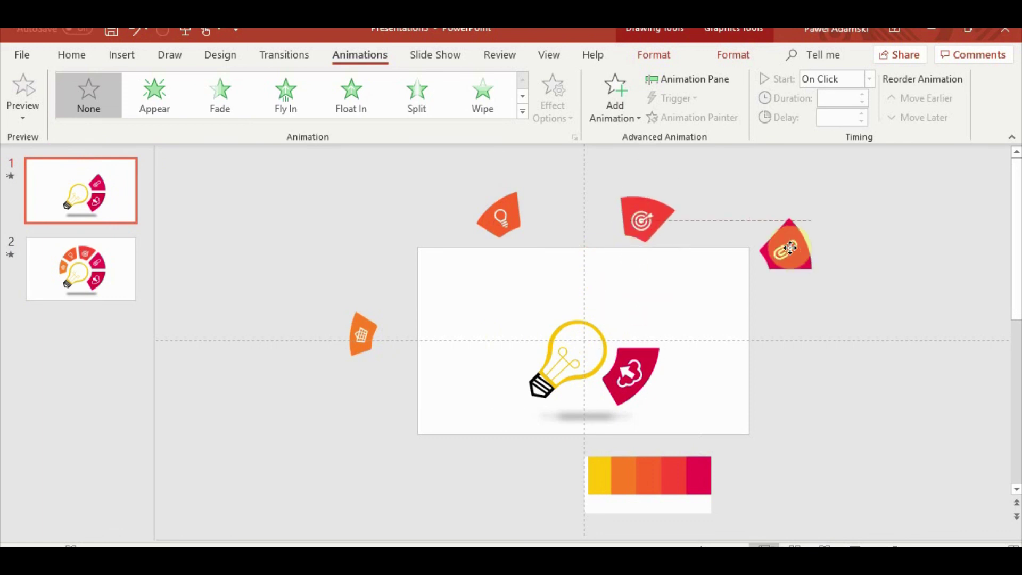
pyautogui.moveTo(629, 373); pyautogui.dragTo(706, 480)
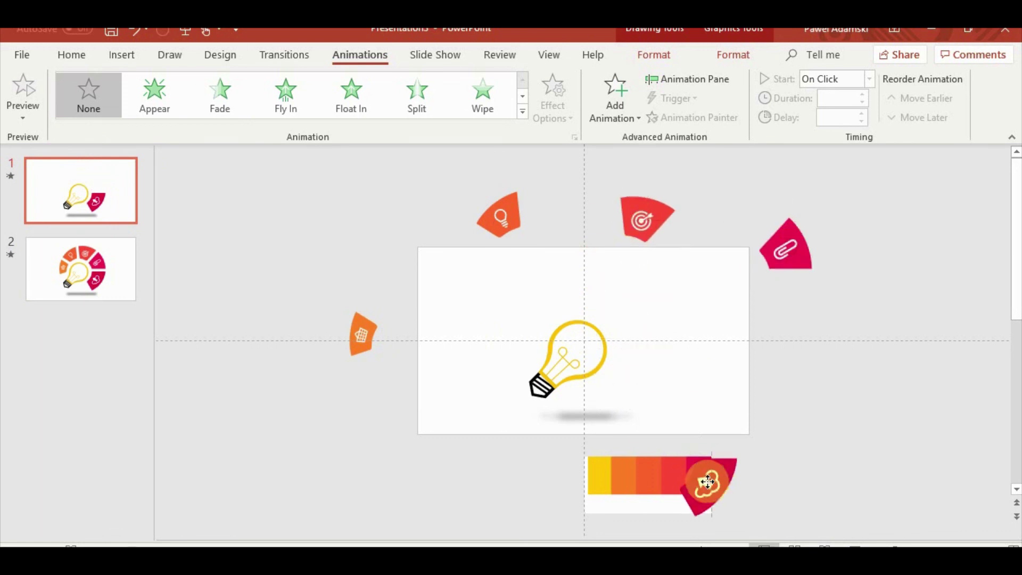
pyautogui.click(107, 279)
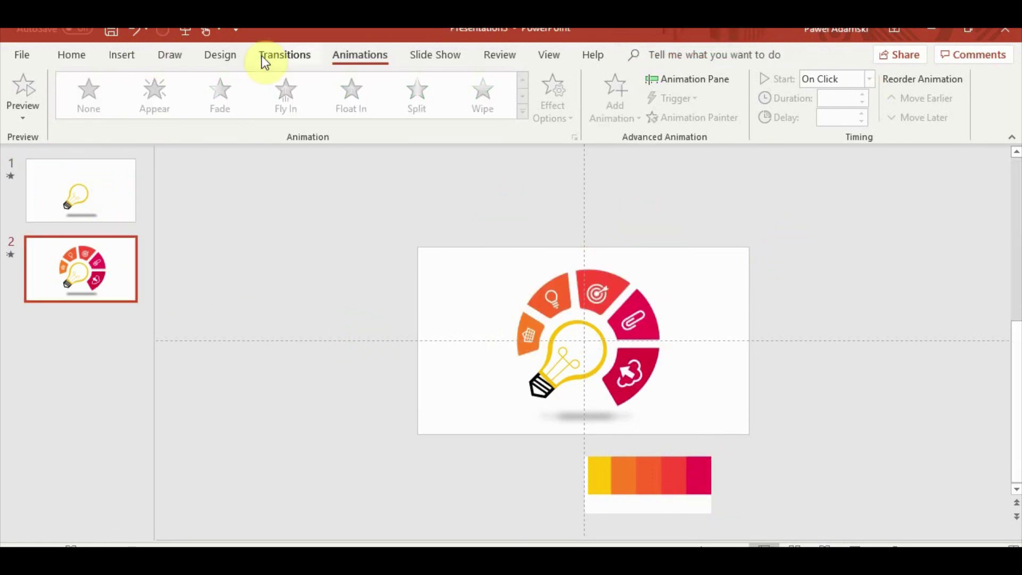
# Step: Apply a 1-second Morph transition to slide 2 and play the slide show to preview it
pyautogui.click(277, 56)
pyautogui.click(831, 103)
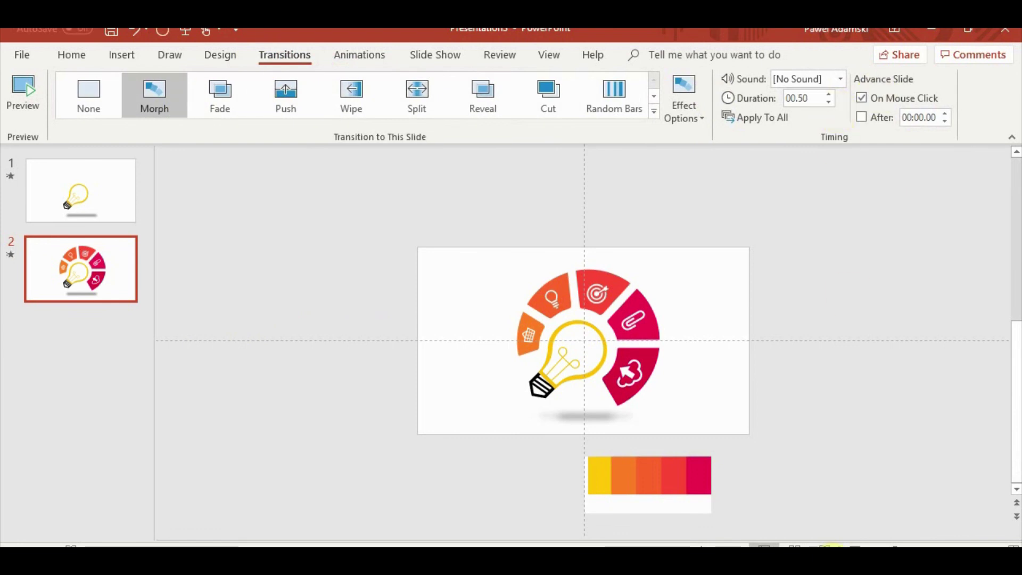
pyautogui.hotkey('shift', 'F5')
pyautogui.click(1017, 362)
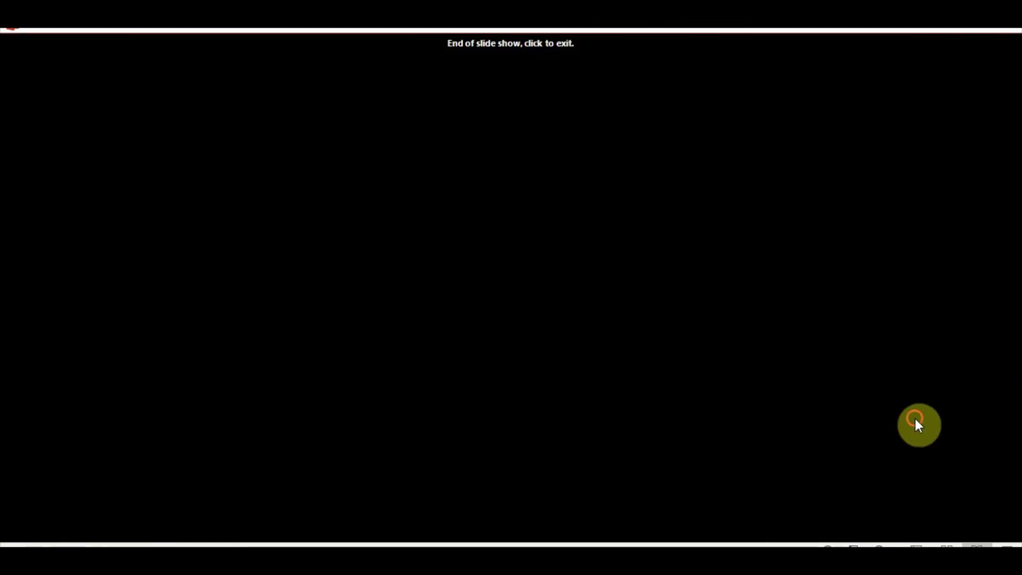
pyautogui.click(915, 418)
pyautogui.click(823, 545)
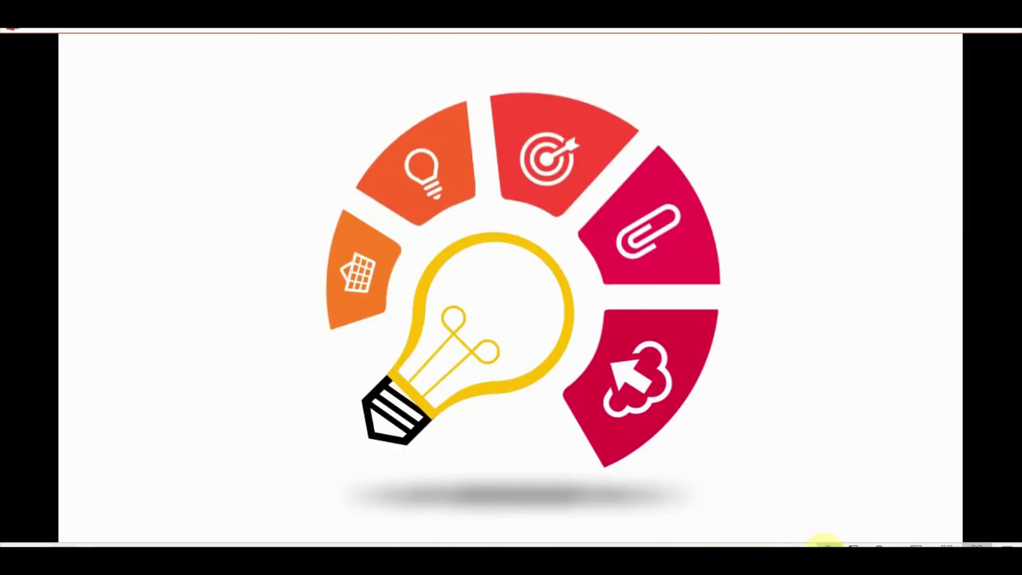
pyautogui.click(824, 545)
pyautogui.click(824, 545)
pyautogui.click(824, 545)
pyautogui.click(824, 545)
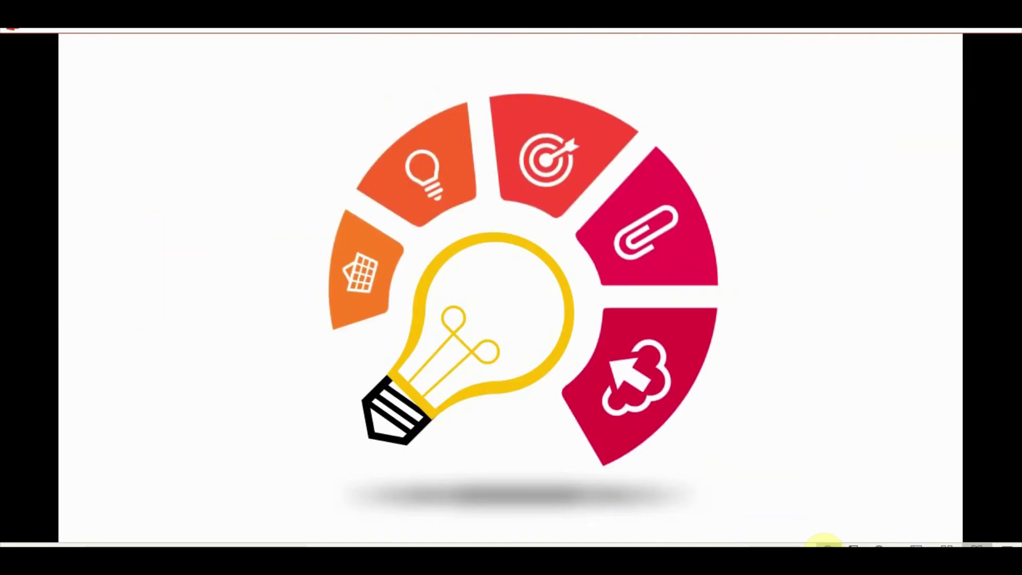
pyautogui.press('Escape')
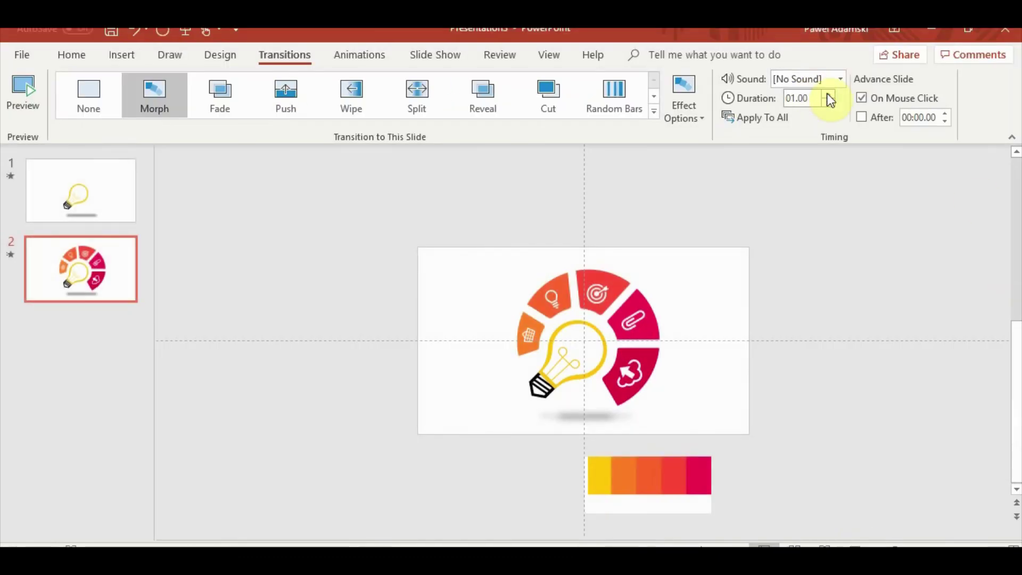
# Step: Apply a From Top Fly In to slide 2's lightbulb group, review its settings, then delete it
pyautogui.click(564, 333)
pyautogui.click(339, 56)
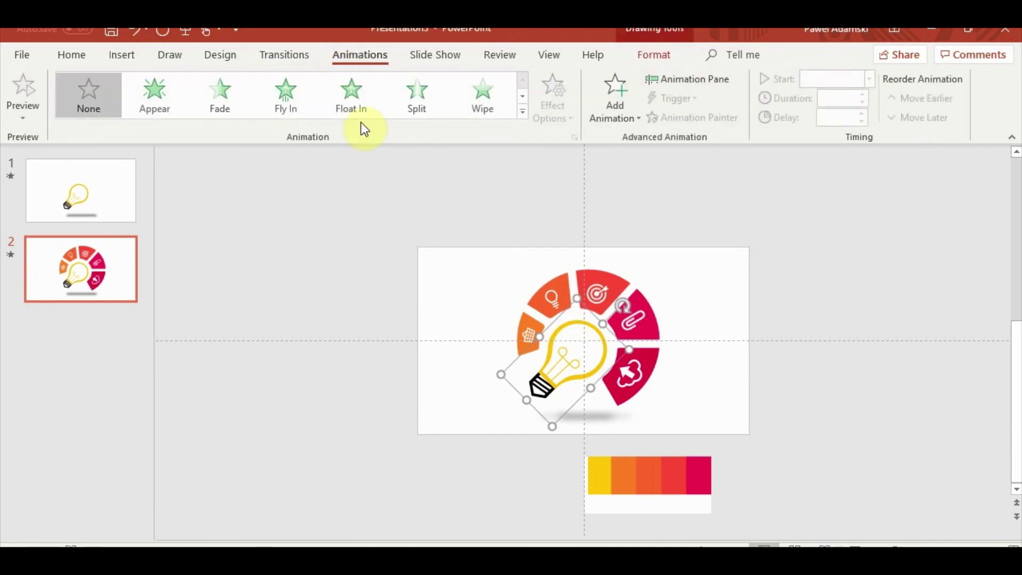
pyautogui.click(286, 96)
pyautogui.click(551, 128)
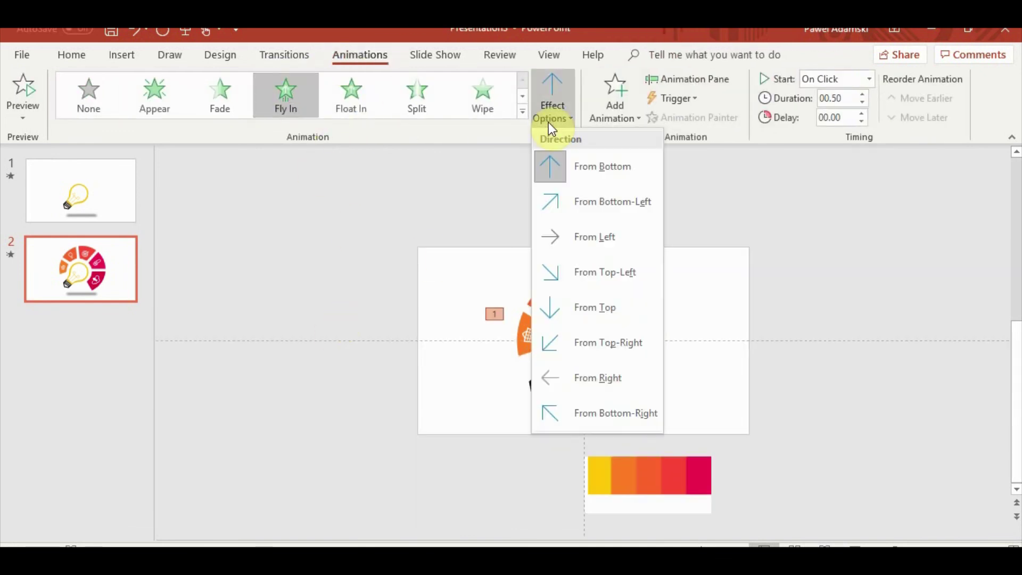
pyautogui.click(586, 304)
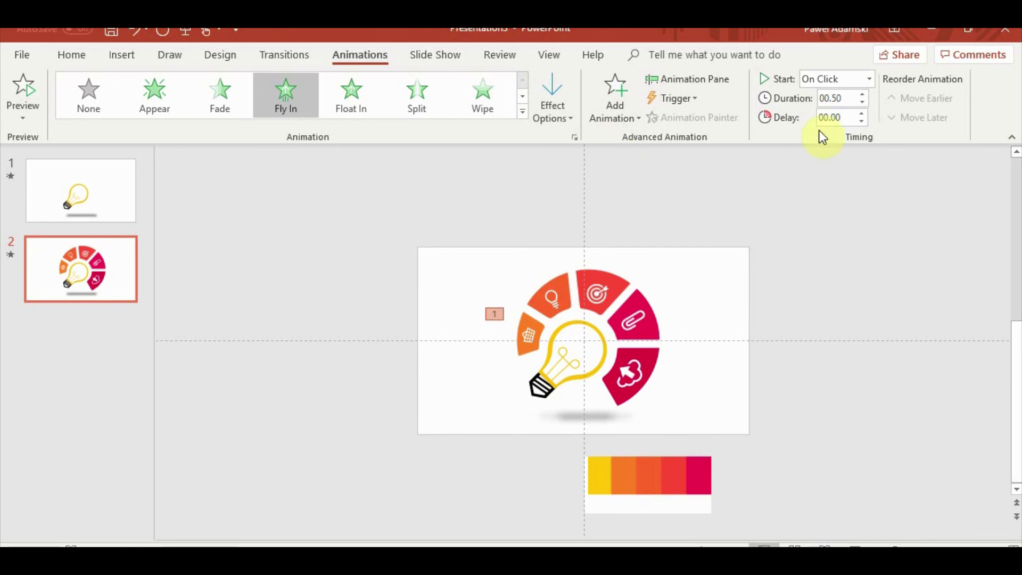
pyautogui.click(681, 79)
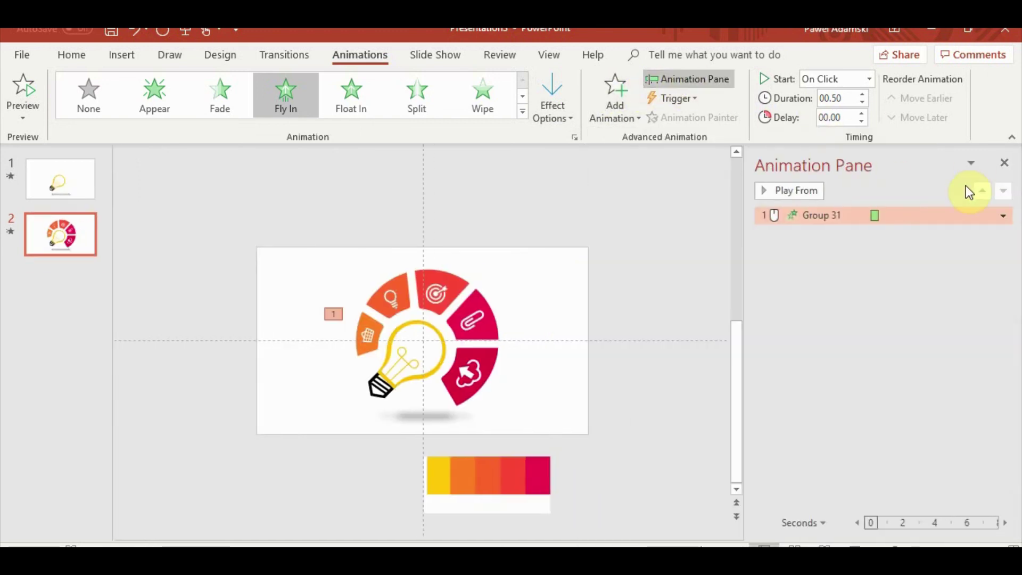
pyautogui.rightClick(891, 220)
pyautogui.click(906, 293)
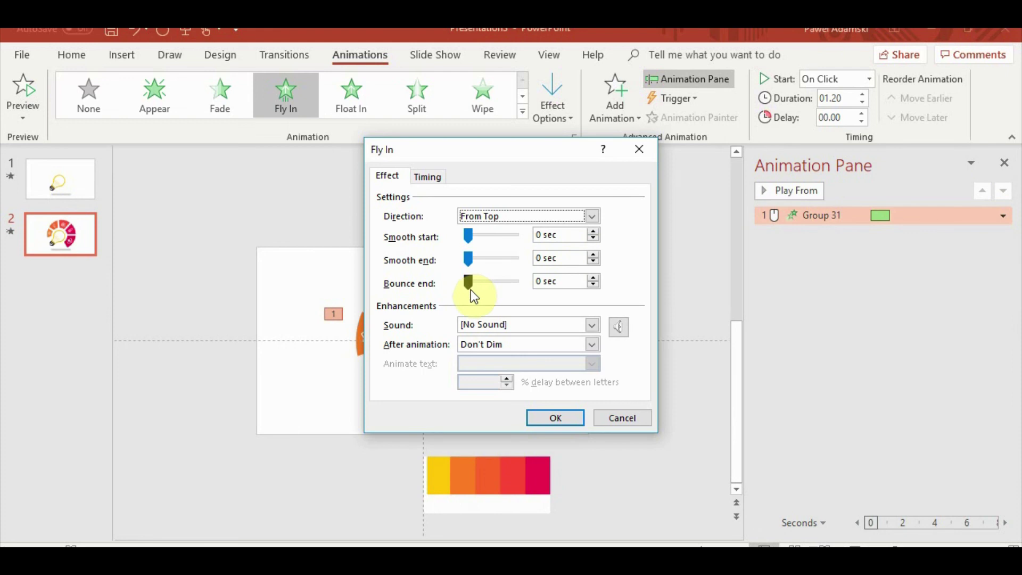
pyautogui.click(558, 416)
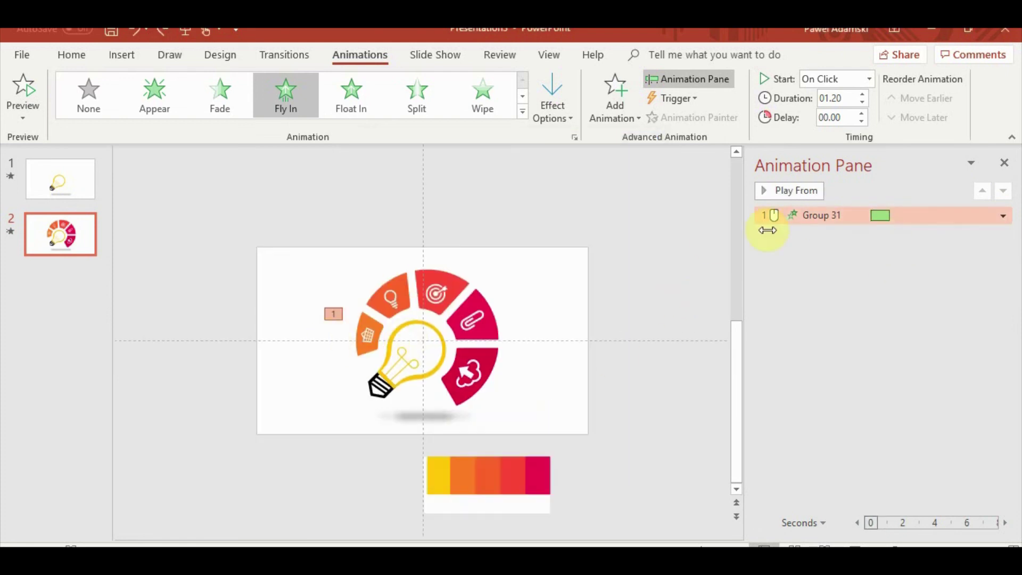
pyautogui.press('Delete')
# Step: Make slide 1's bulb group Fly In from the top with a 0.05-second bounce end
pyautogui.click(78, 180)
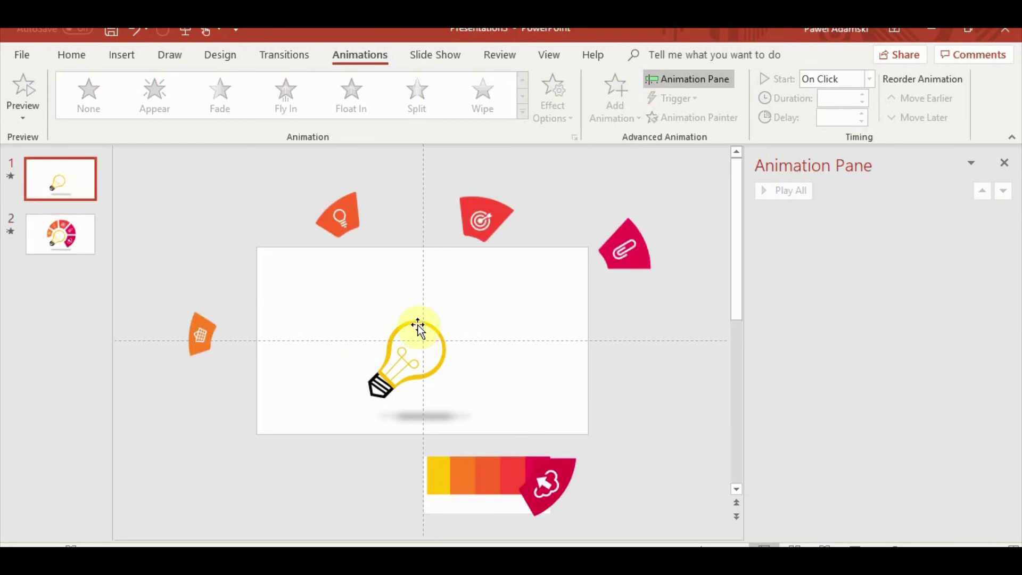
pyautogui.click(407, 362)
pyautogui.click(290, 97)
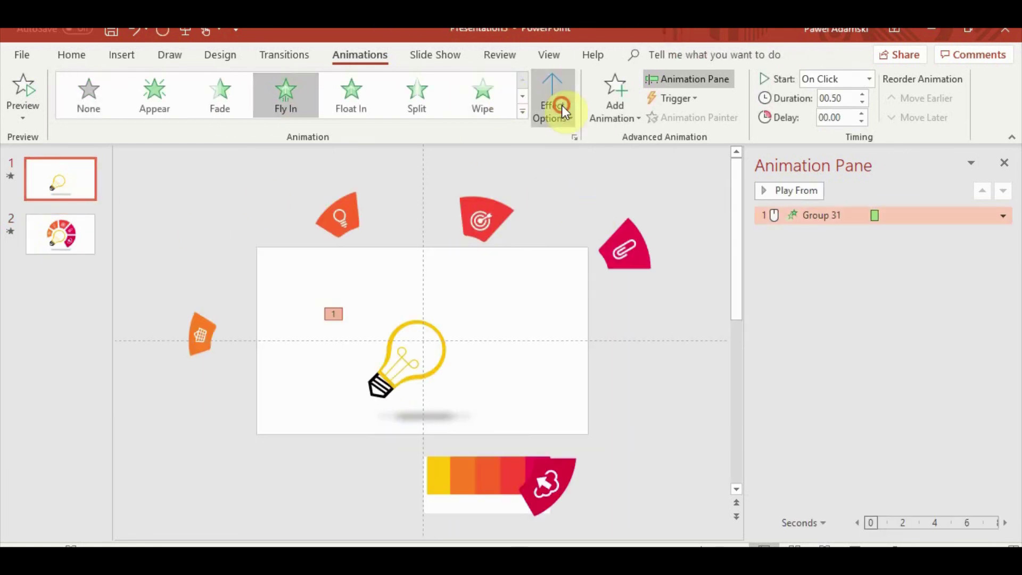
pyautogui.click(561, 104)
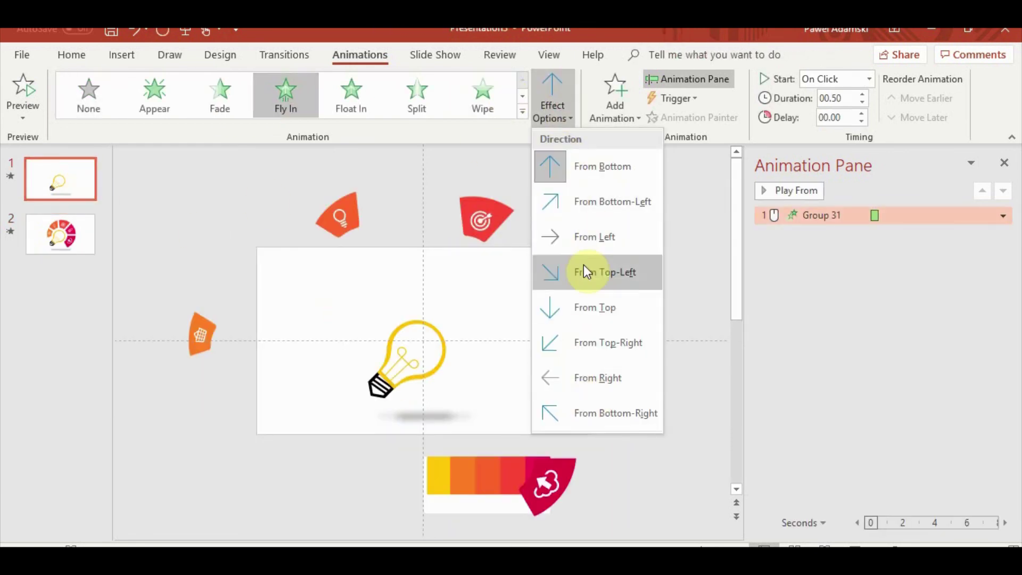
pyautogui.click(591, 307)
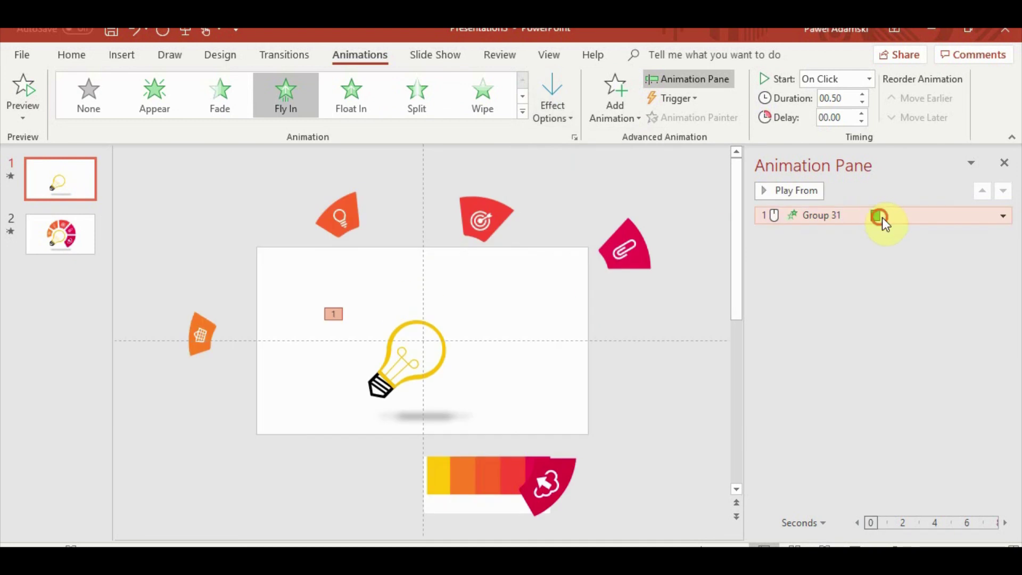
pyautogui.rightClick(857, 218)
pyautogui.click(911, 294)
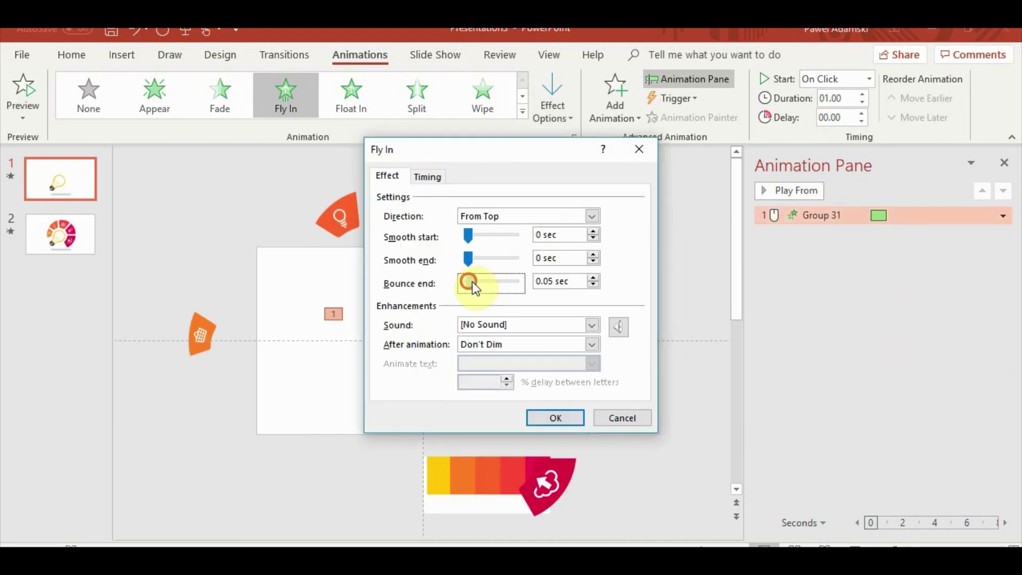
pyautogui.click(552, 421)
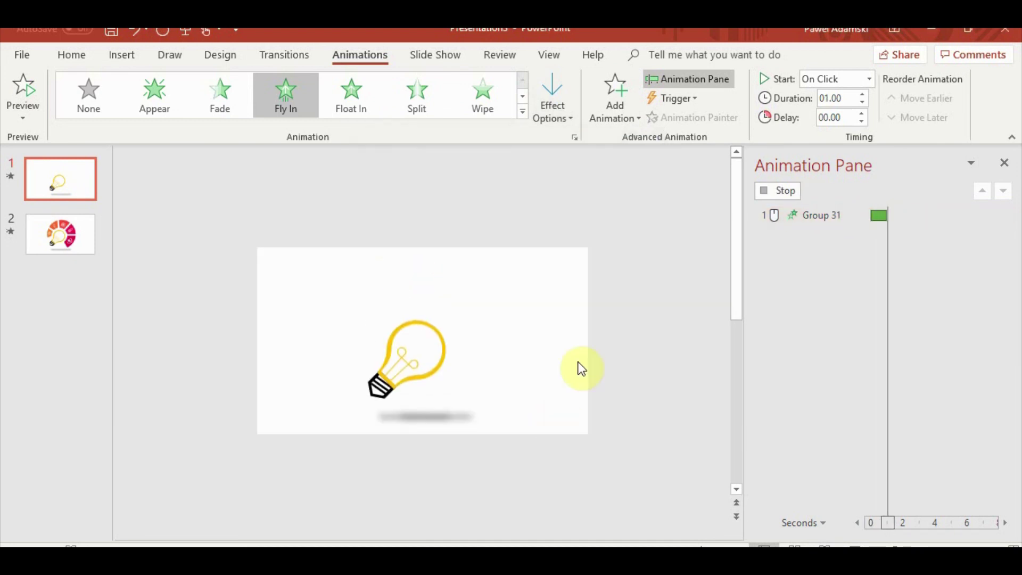
# Step: Move to slide 2 and select the shadow under the bulb
pyautogui.click(367, 452)
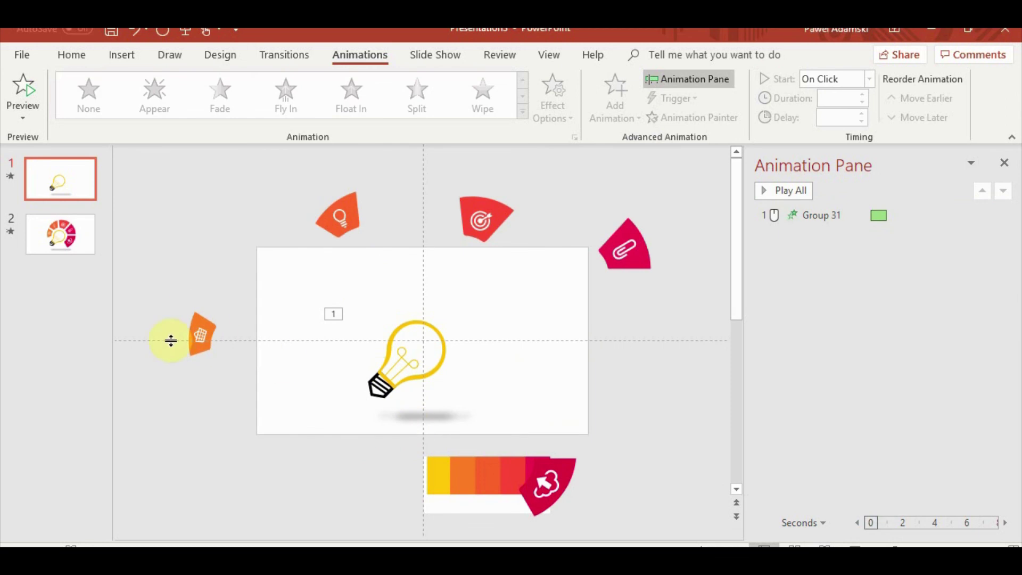
pyautogui.press('pagedown')
pyautogui.click(406, 411)
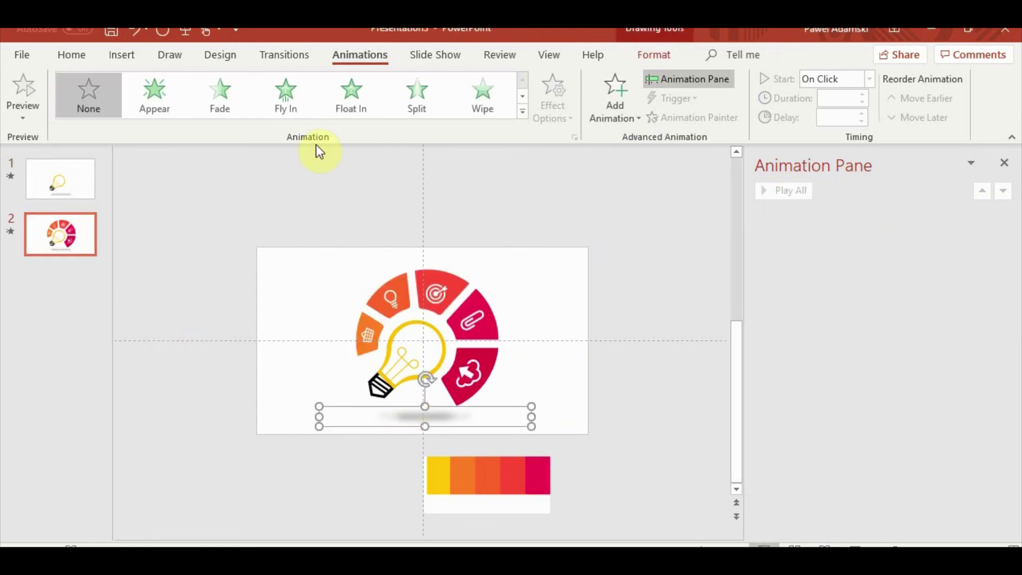
# Step: Give slide 2's bulb shadow a Fade entrance starting With Previous
pyautogui.click(238, 88)
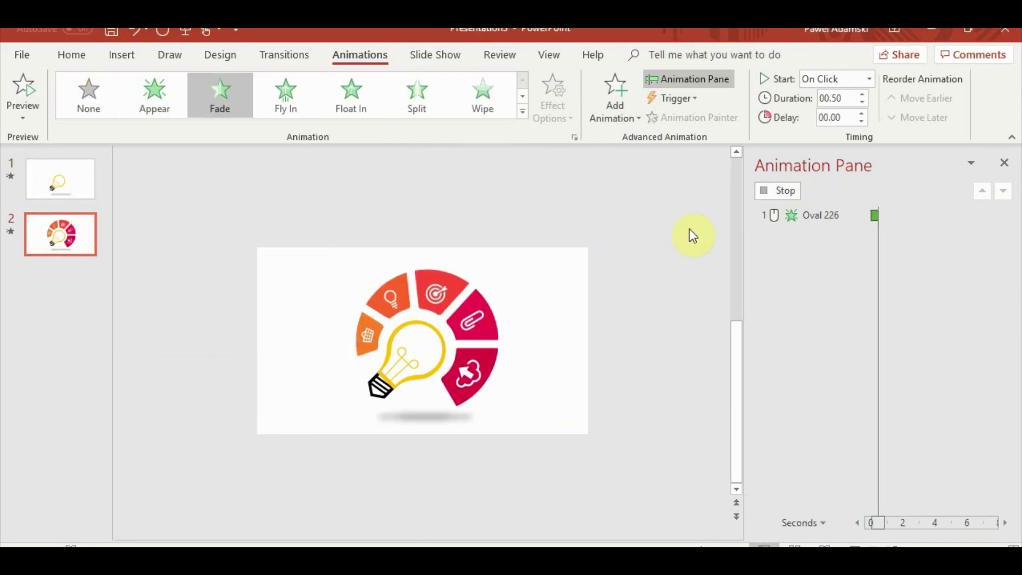
pyautogui.rightClick(844, 224)
pyautogui.click(903, 252)
pyautogui.click(657, 384)
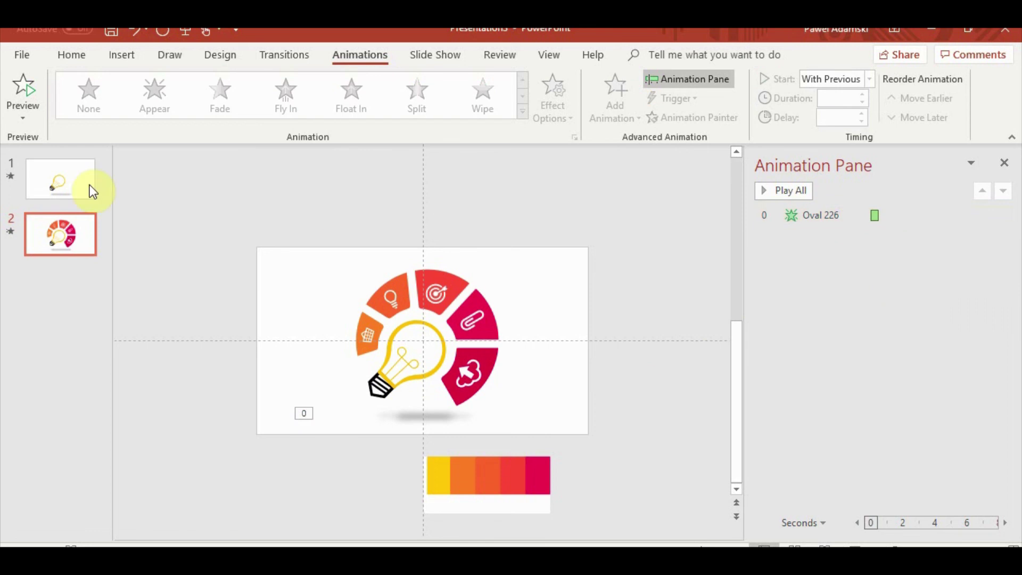
# Step: Delete the bulb's shadow on slide 1 and preview both slides in the slide show
pyautogui.click(92, 191)
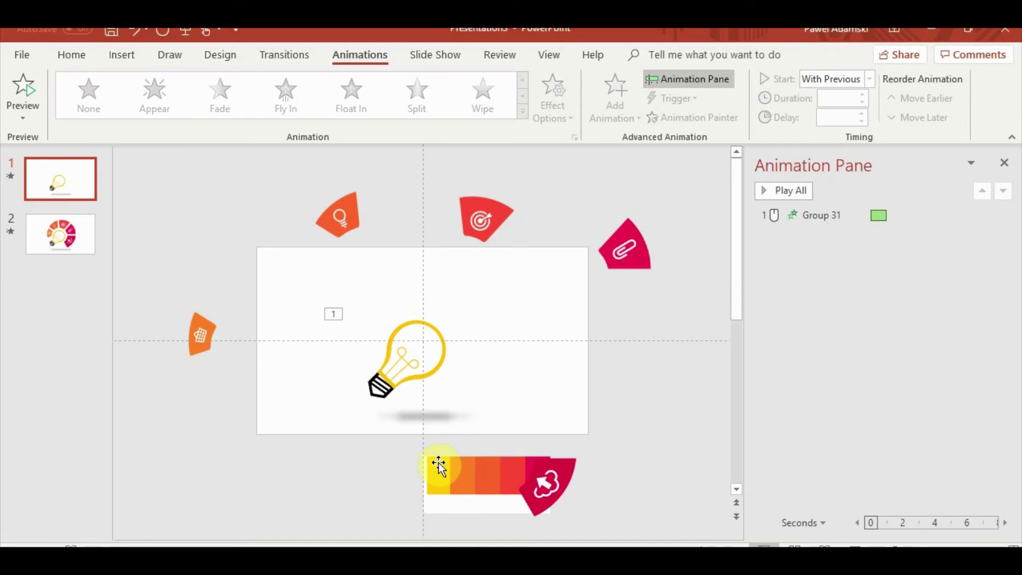
pyautogui.click(453, 422)
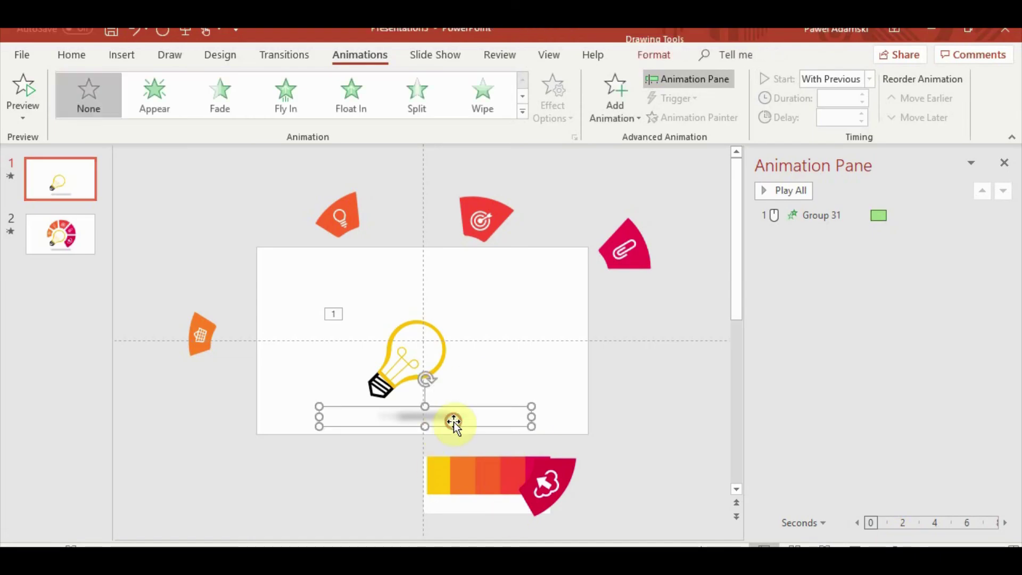
pyautogui.press('Delete')
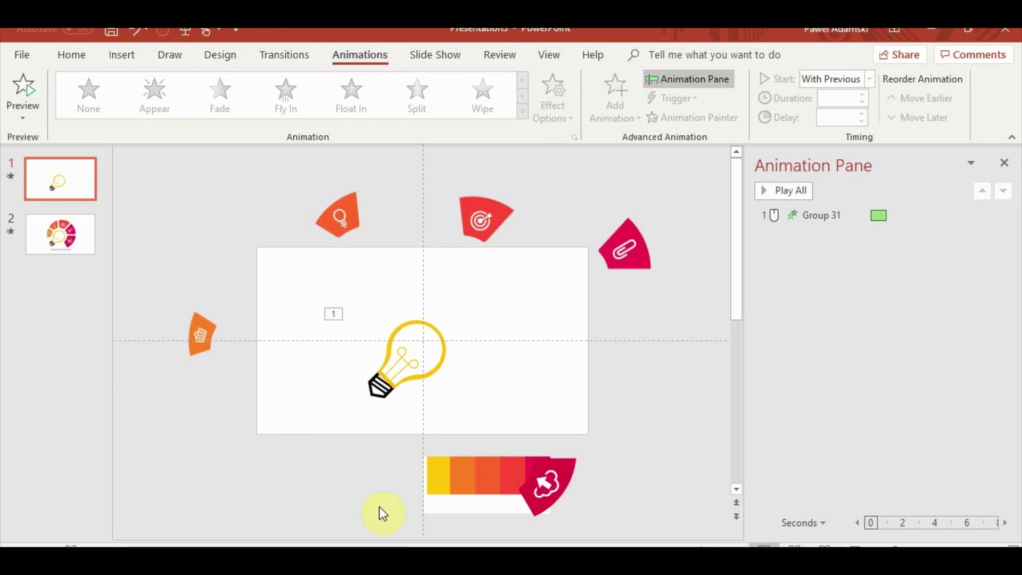
pyautogui.click(840, 545)
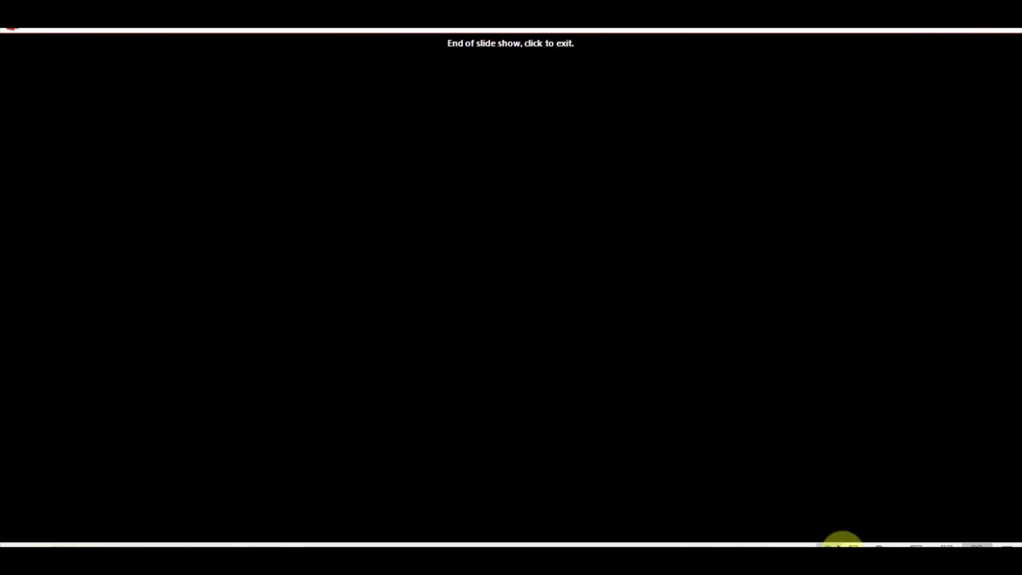
pyautogui.click(839, 545)
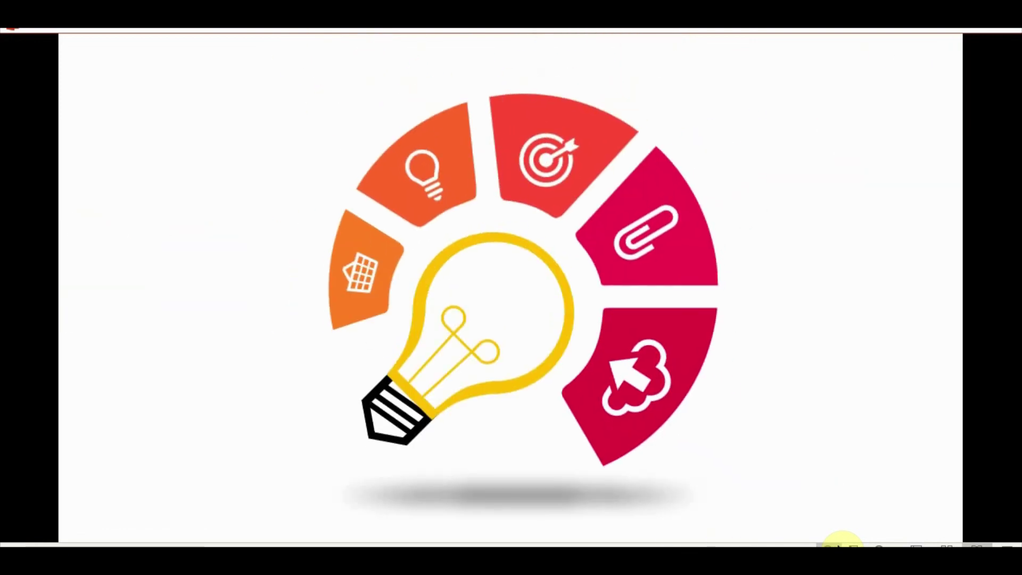
pyautogui.press('Escape')
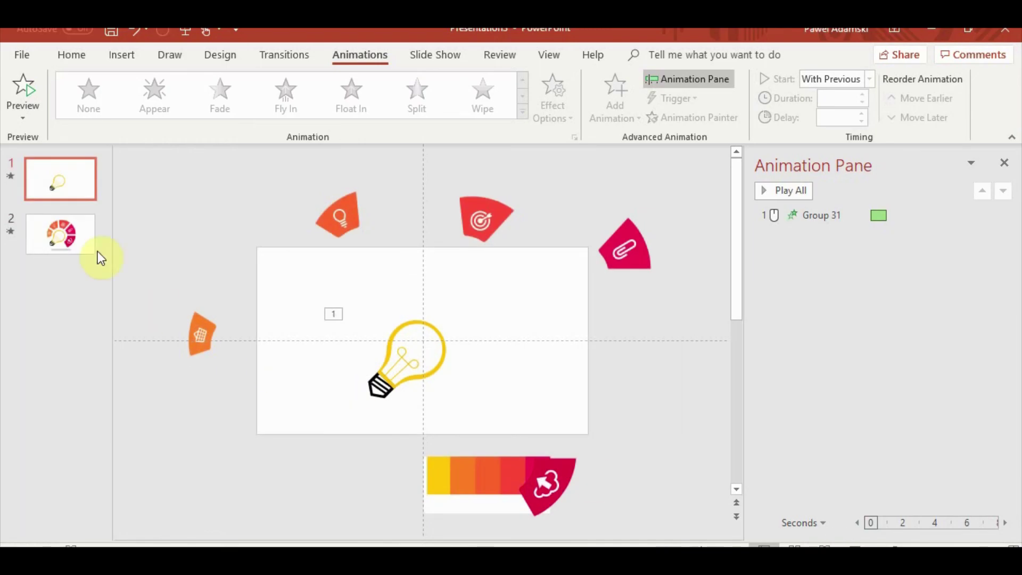
# Step: Add a Lines motion path to slide 2's small orange arc segment
pyautogui.click(93, 246)
pyautogui.click(355, 331)
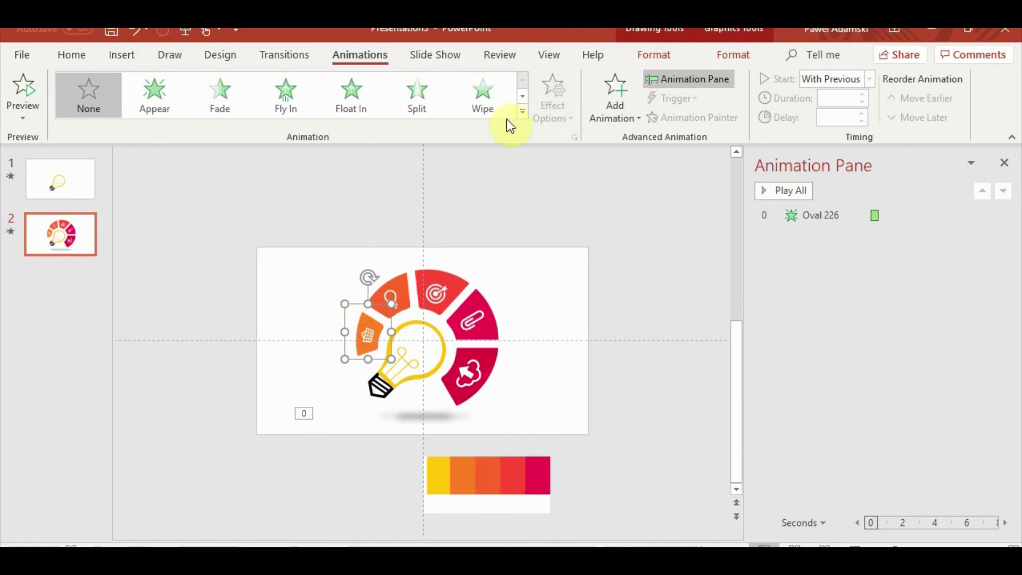
pyautogui.click(523, 112)
pyautogui.scroll(-3, 232, 399)
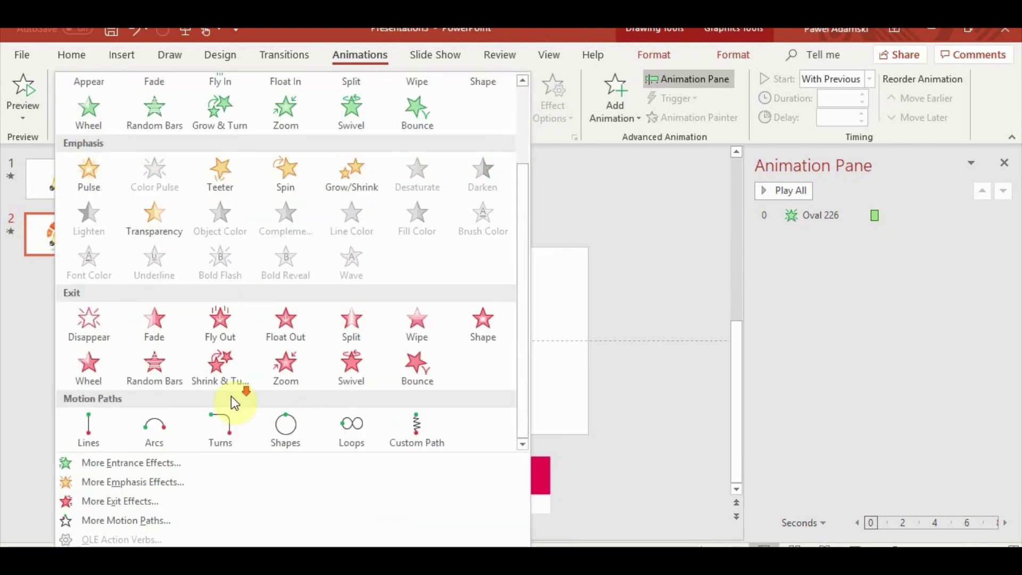
pyautogui.click(88, 434)
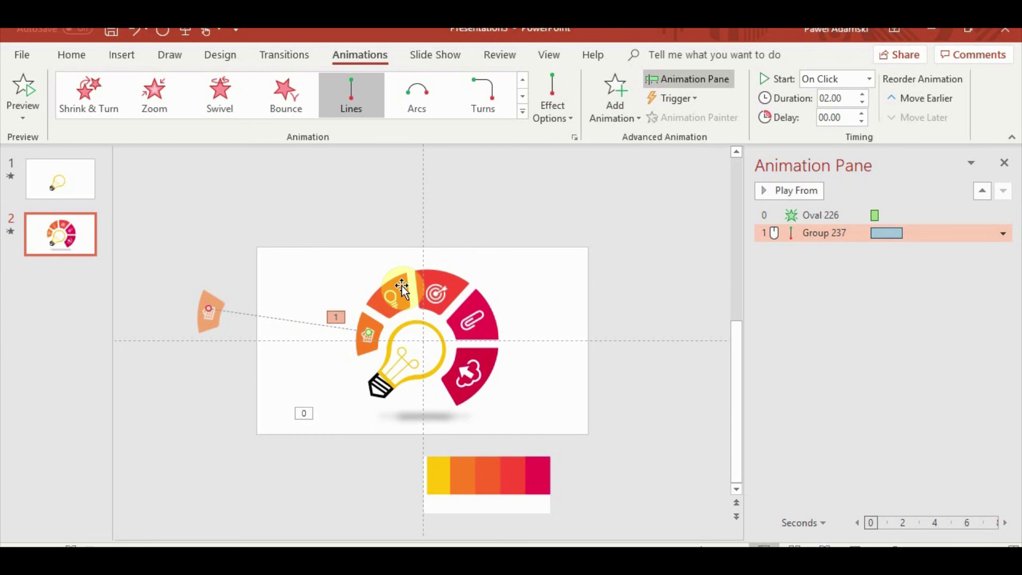
# Step: Copy the Lines path to the bulb-icon and target segments, ending them past the slide's top edge
pyautogui.click(366, 340)
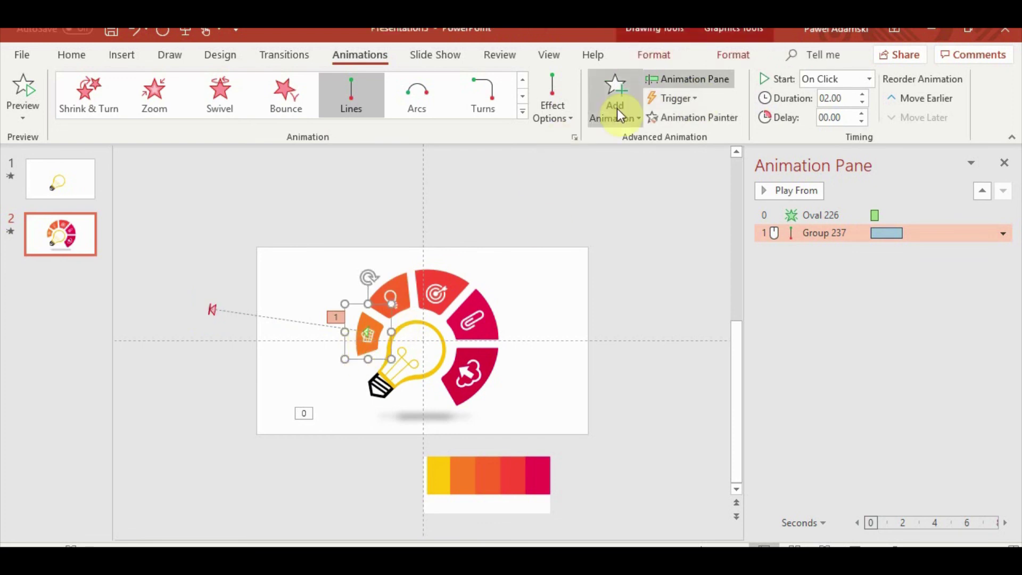
pyautogui.click(692, 117)
pyautogui.click(391, 295)
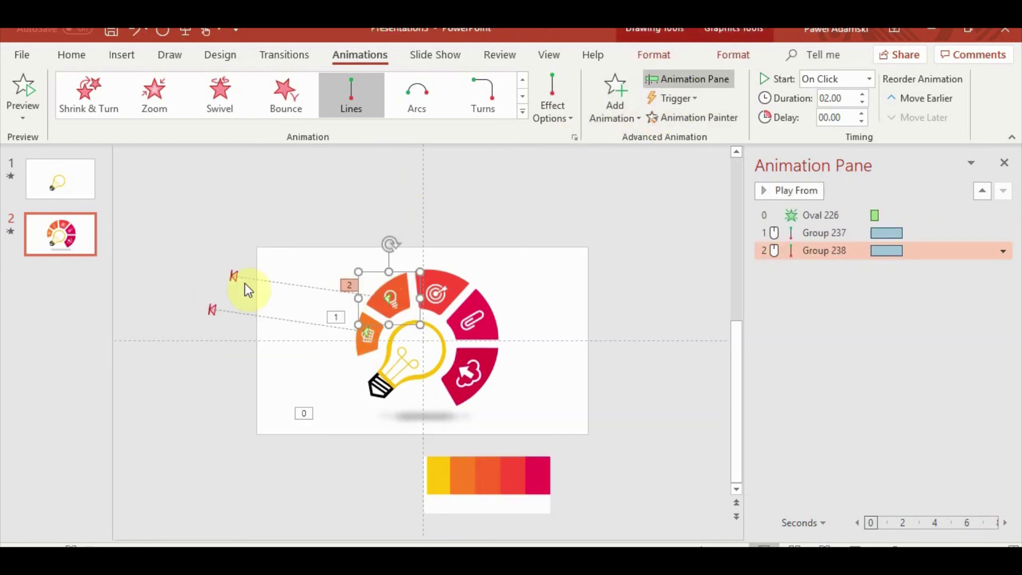
pyautogui.moveTo(282, 254)
pyautogui.mouseDown()
pyautogui.moveTo(240, 281)
pyautogui.moveTo(269, 212)
pyautogui.moveTo(291, 205)
pyautogui.moveTo(304, 216)
pyautogui.mouseUp()
pyautogui.click(672, 111)
pyautogui.click(442, 292)
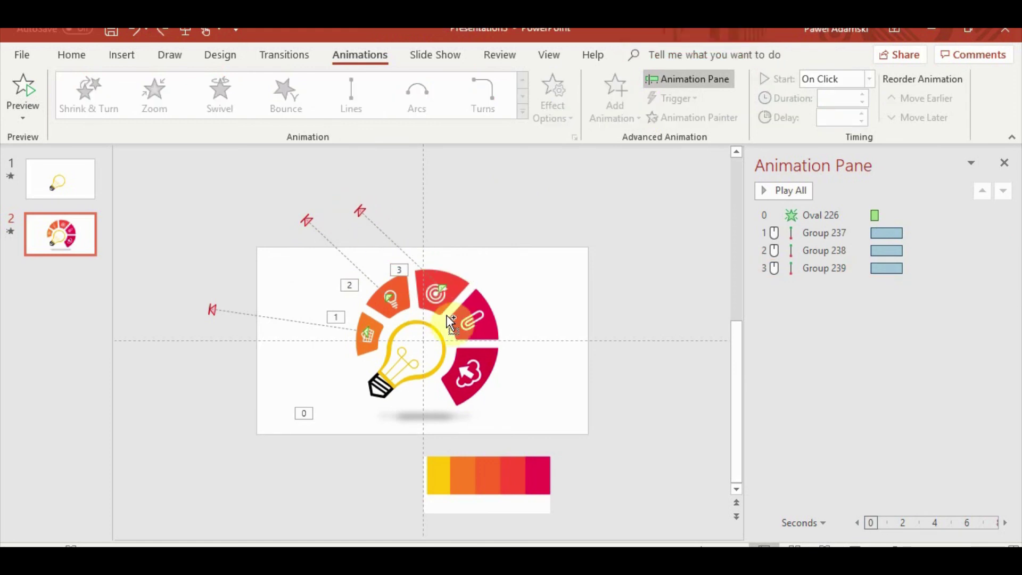
pyautogui.moveTo(359, 213); pyautogui.dragTo(470, 205)
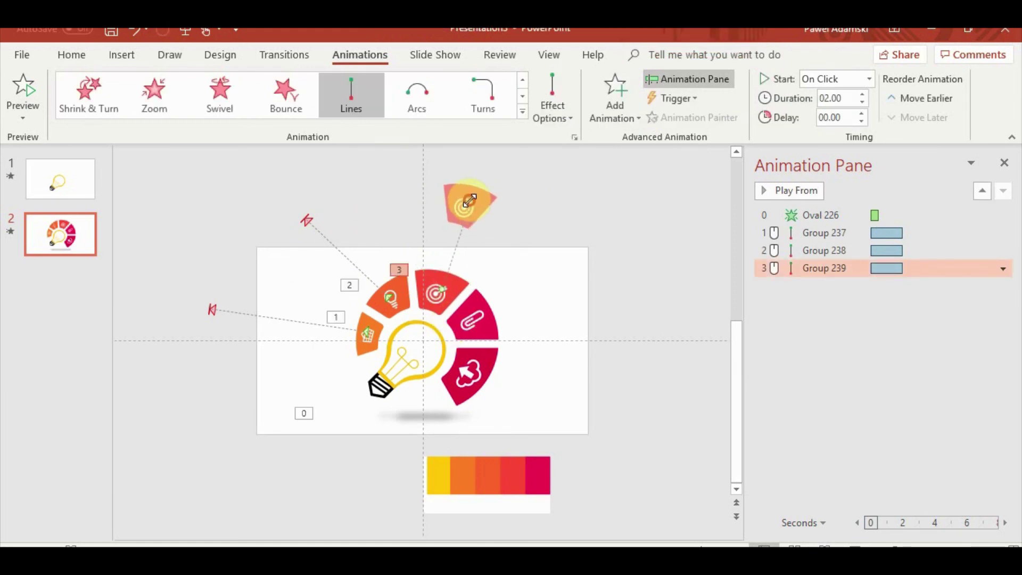
# Step: Copy the Lines path to the paperclip and cloud segments, ending them past the upper right and below
pyautogui.click(581, 221)
pyautogui.click(465, 283)
pyautogui.click(692, 117)
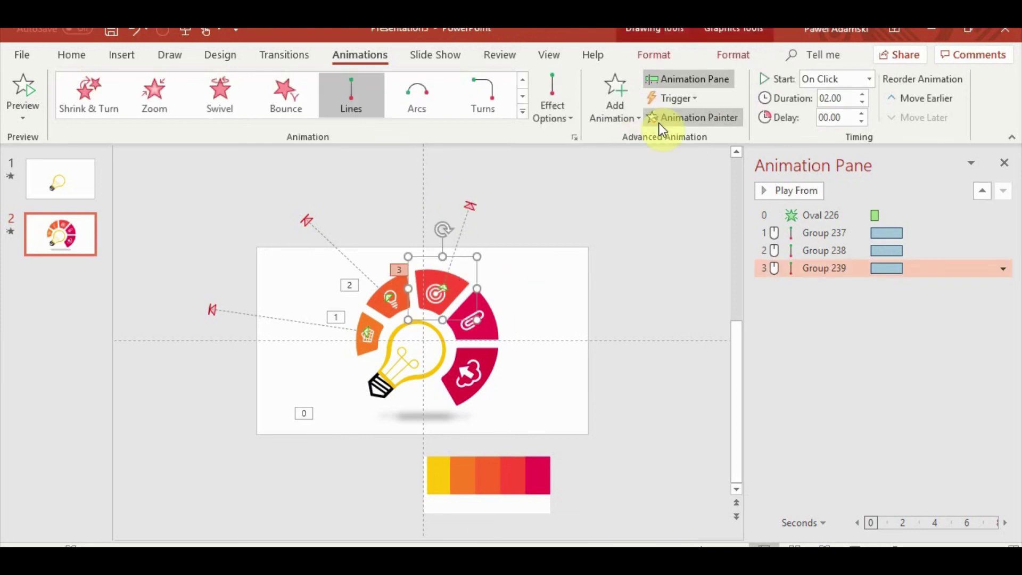
pyautogui.click(504, 334)
pyautogui.moveTo(498, 235); pyautogui.dragTo(611, 227)
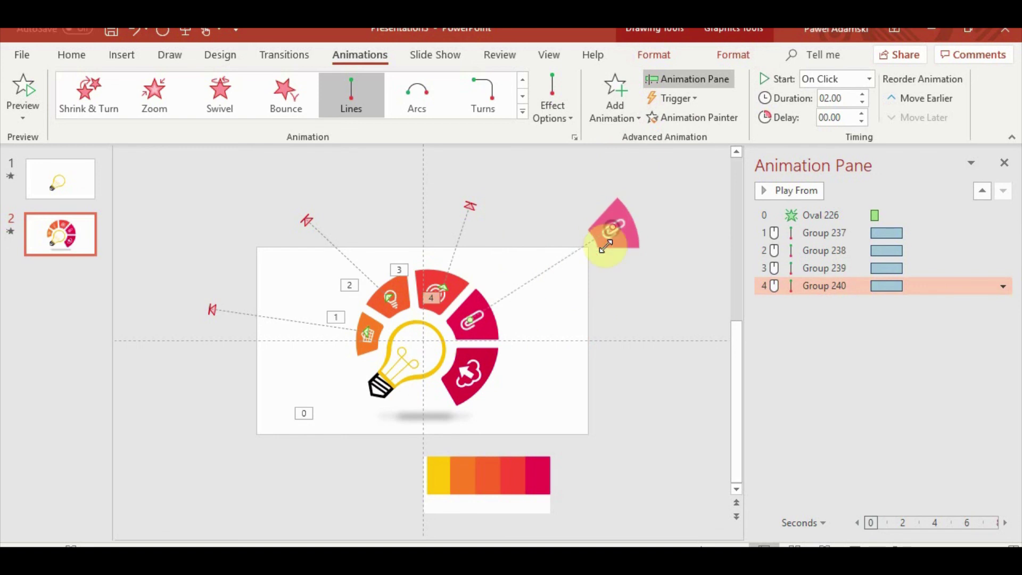
pyautogui.click(669, 118)
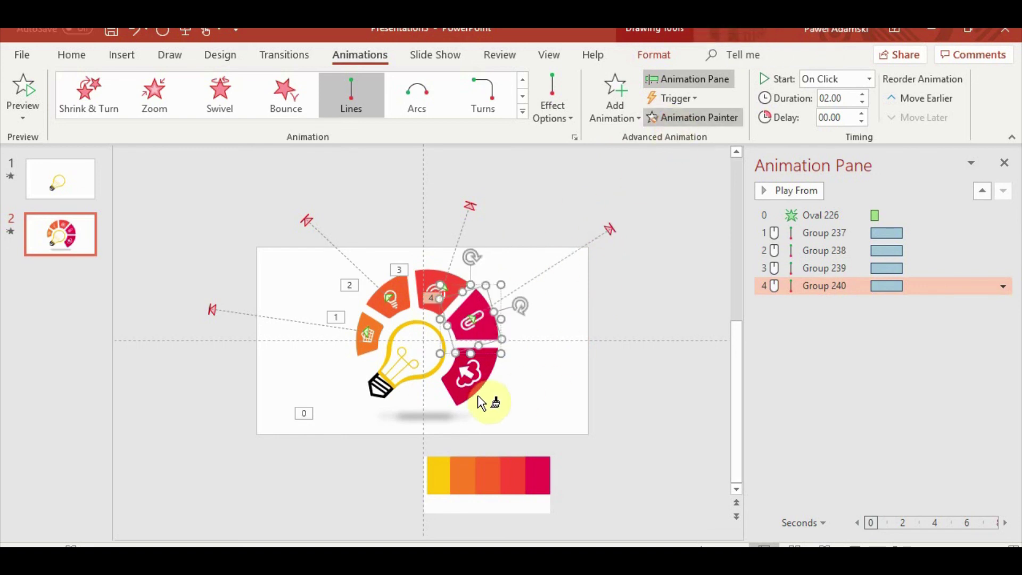
pyautogui.click(479, 397)
pyautogui.moveTo(612, 282); pyautogui.dragTo(592, 468)
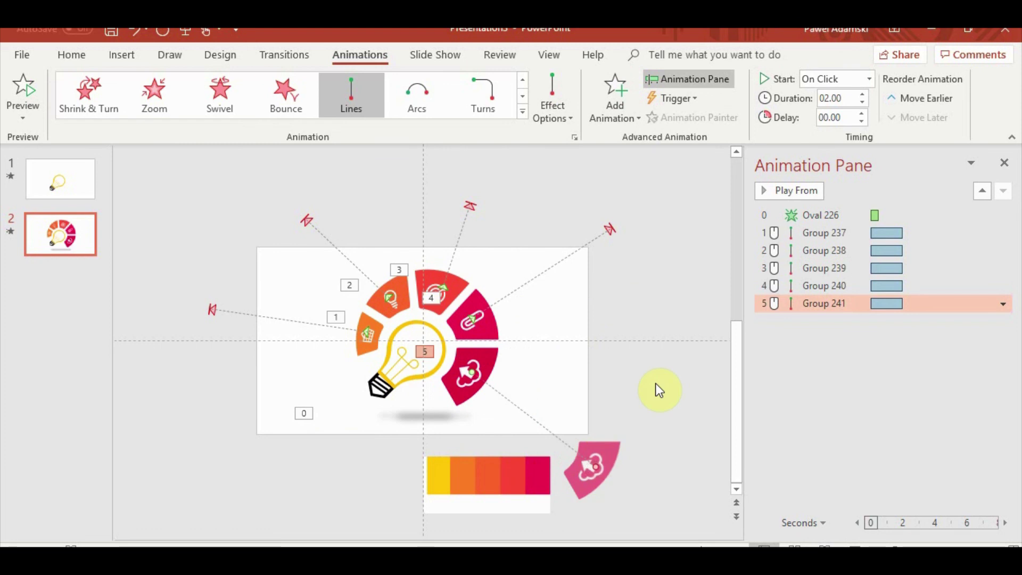
pyautogui.click(838, 249)
# Step: Set the later segment animations to start With Previous and reduce the last one's delay
pyautogui.keyDown('shift'); pyautogui.click(834, 302); pyautogui.keyUp('shift')
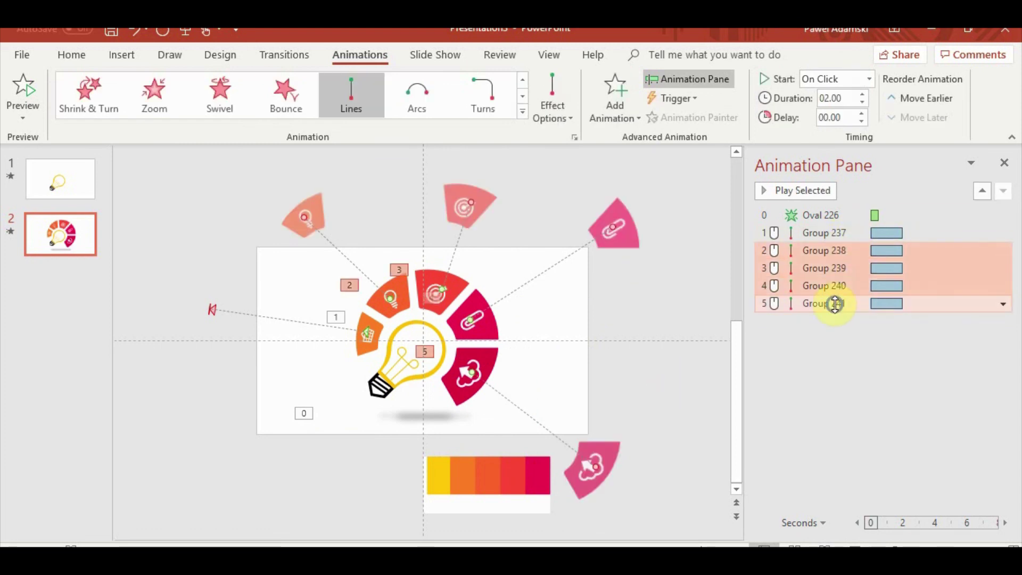
pyautogui.rightClick(835, 303)
pyautogui.click(866, 338)
pyautogui.click(807, 366)
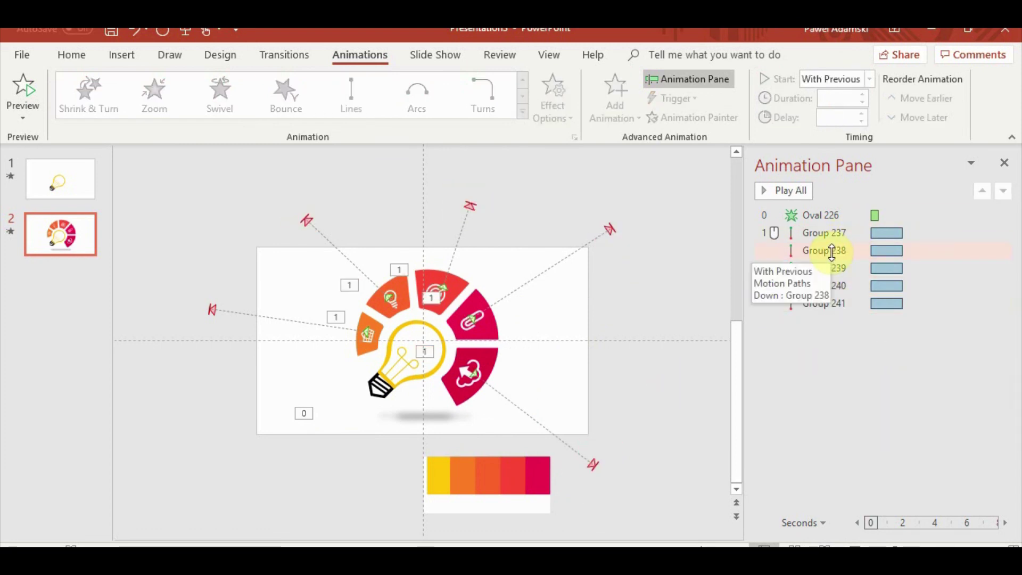
pyautogui.click(832, 251)
pyautogui.click(813, 265)
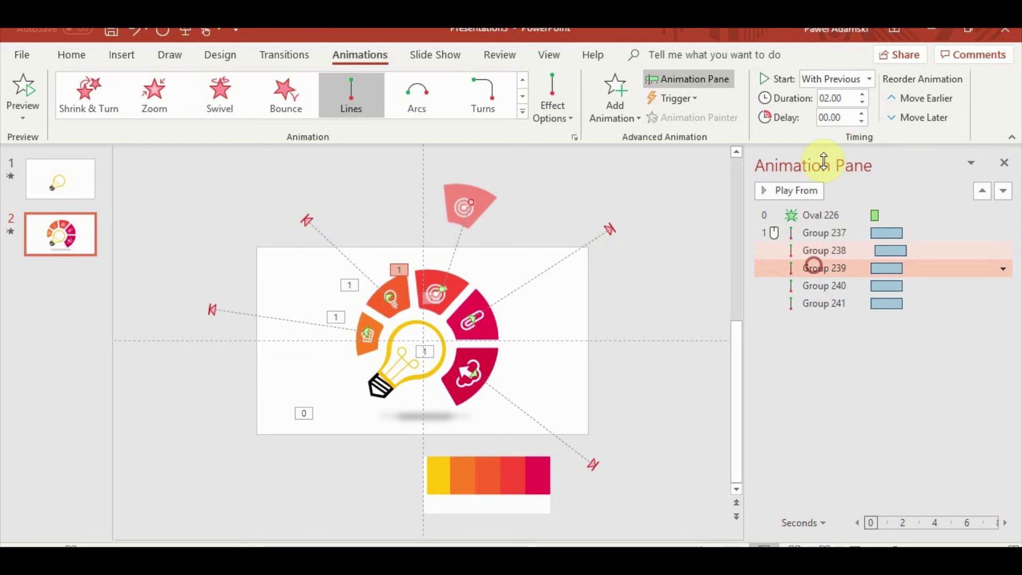
pyautogui.click(813, 286)
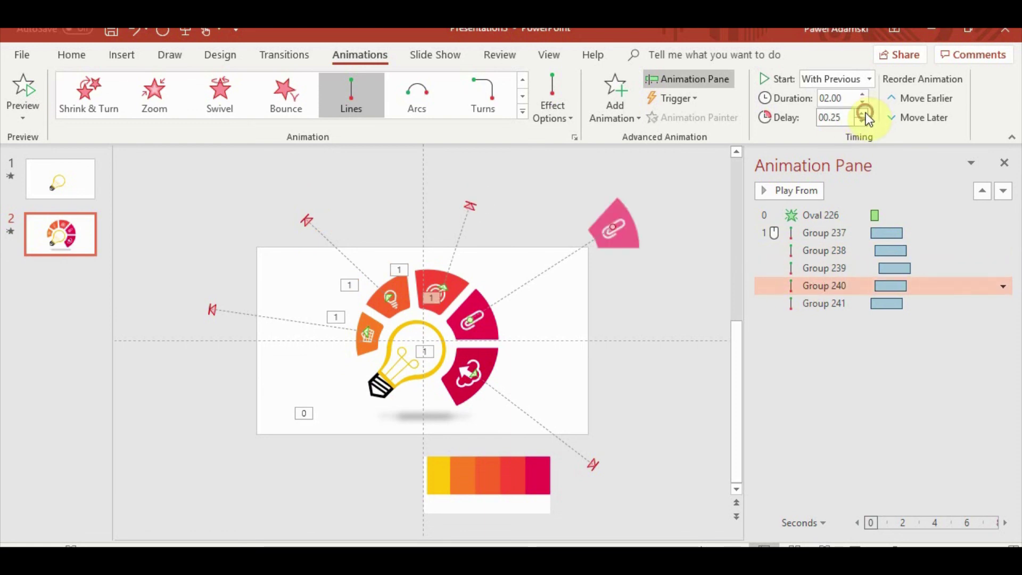
pyautogui.click(830, 301)
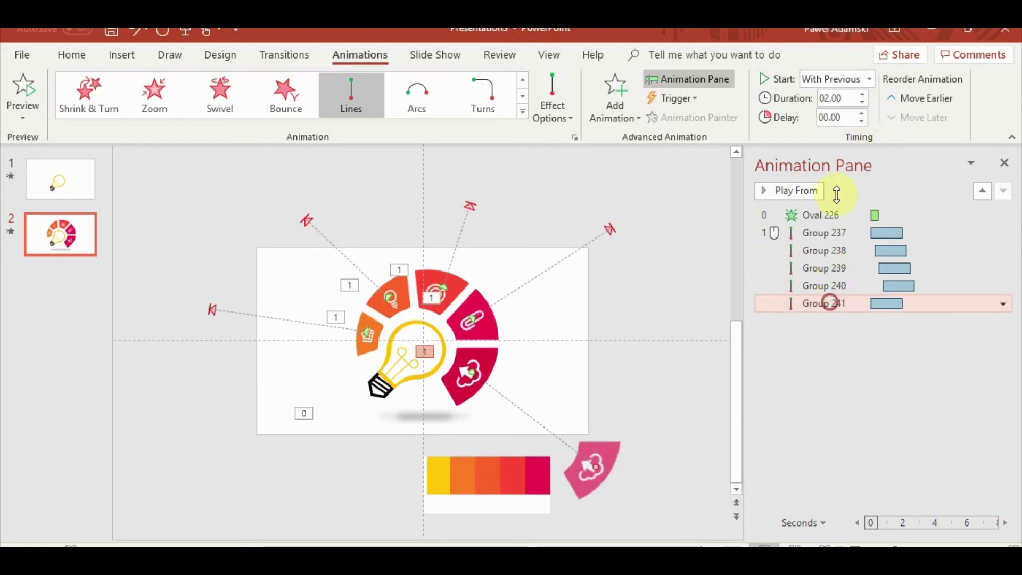
pyautogui.click(862, 121)
# Step: Adjust smooth start/end for all five segment animations and set their duration to 1.25 seconds
pyautogui.keyDown('shift'); pyautogui.click(822, 233); pyautogui.keyUp('shift')
pyautogui.rightClick(862, 234)
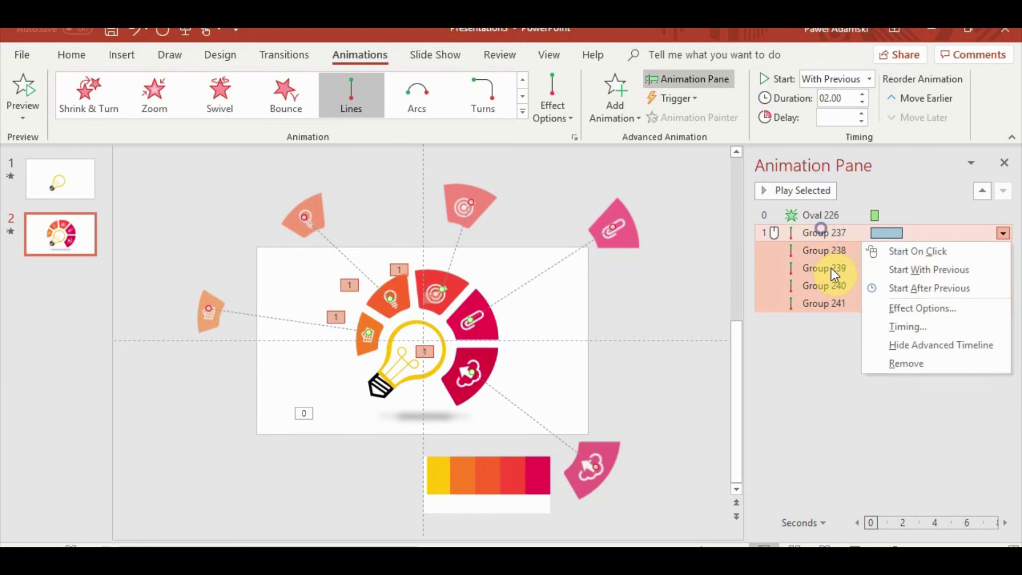
pyautogui.click(884, 306)
pyautogui.moveTo(487, 257); pyautogui.dragTo(510, 234)
pyautogui.click(555, 425)
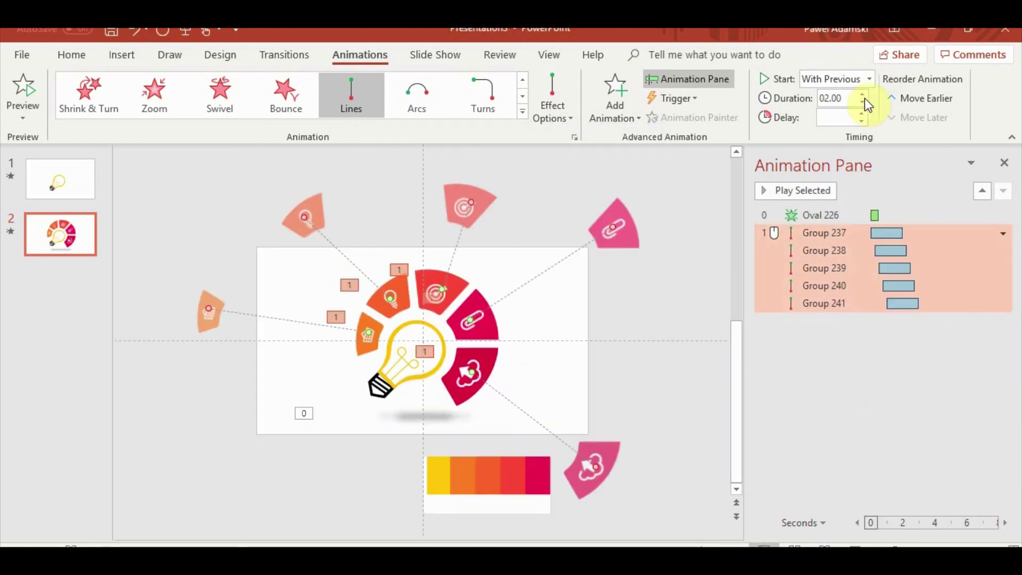
pyautogui.click(865, 101)
pyautogui.click(865, 102)
pyautogui.click(865, 101)
pyautogui.click(1003, 233)
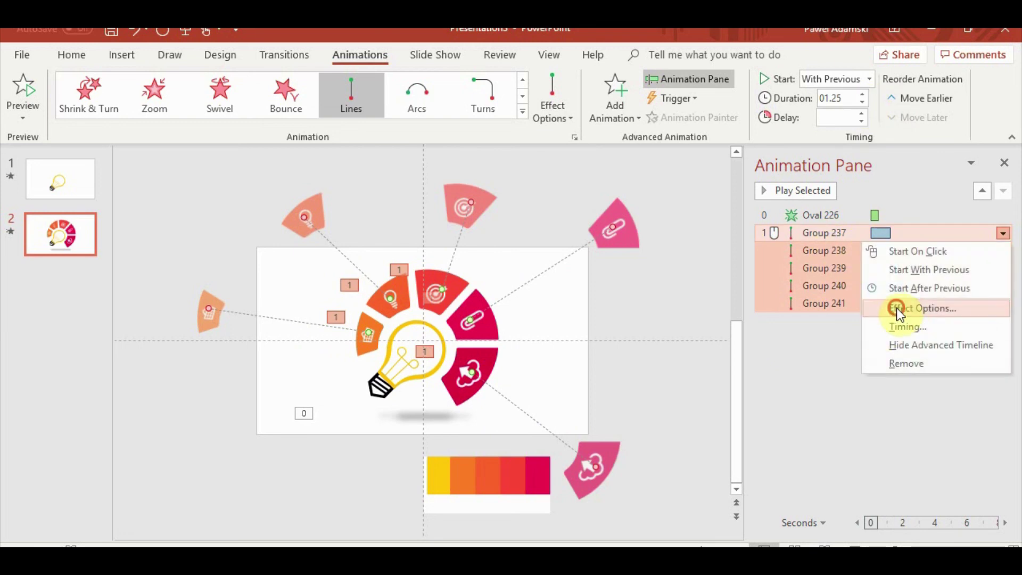
pyautogui.click(897, 310)
pyautogui.moveTo(468, 252); pyautogui.dragTo(514, 251)
pyautogui.click(561, 431)
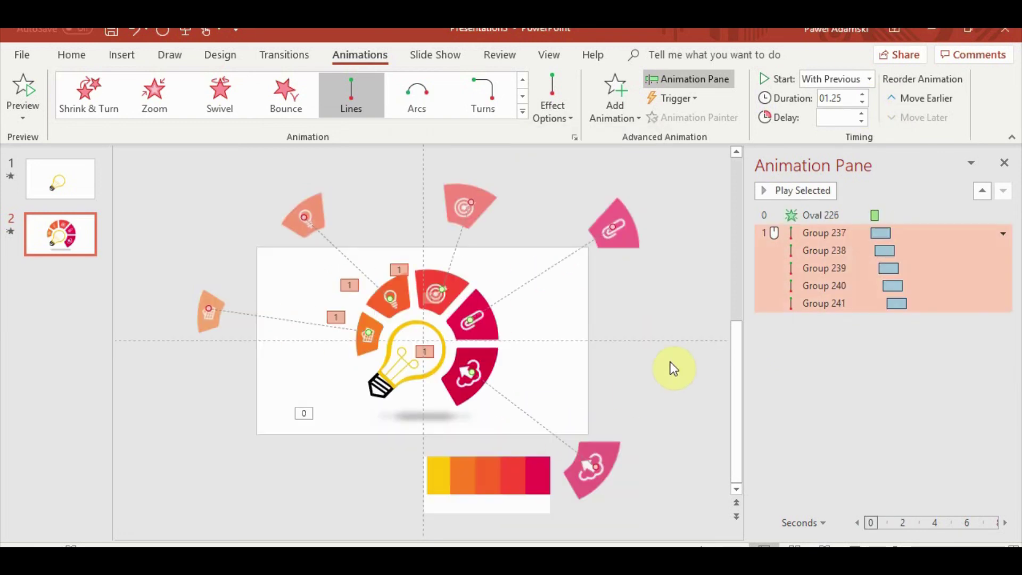
# Step: Stagger the delays of Groups 238 through 241 so each starts slightly later
pyautogui.click(828, 251)
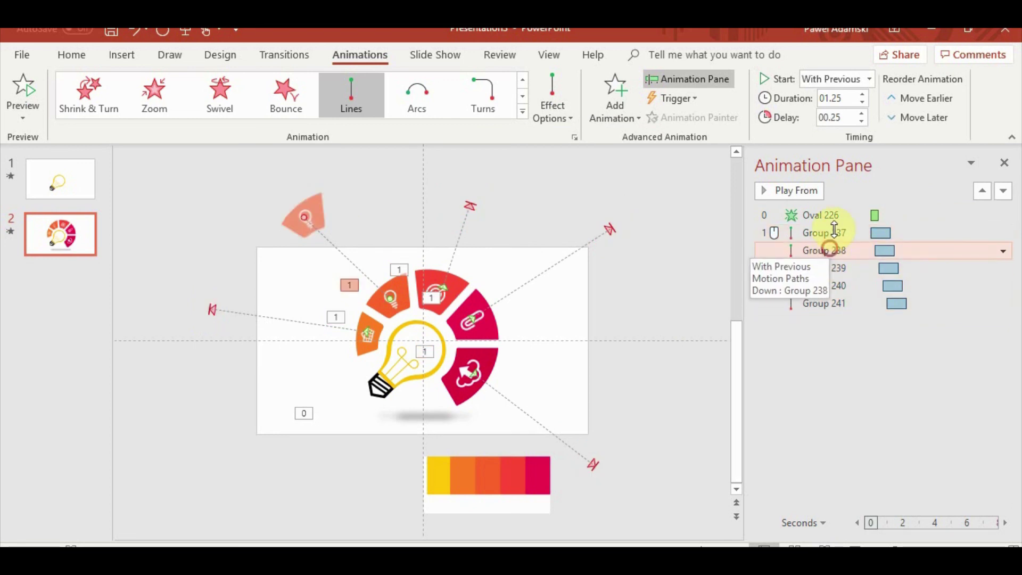
pyautogui.click(847, 112)
pyautogui.write('00.1')
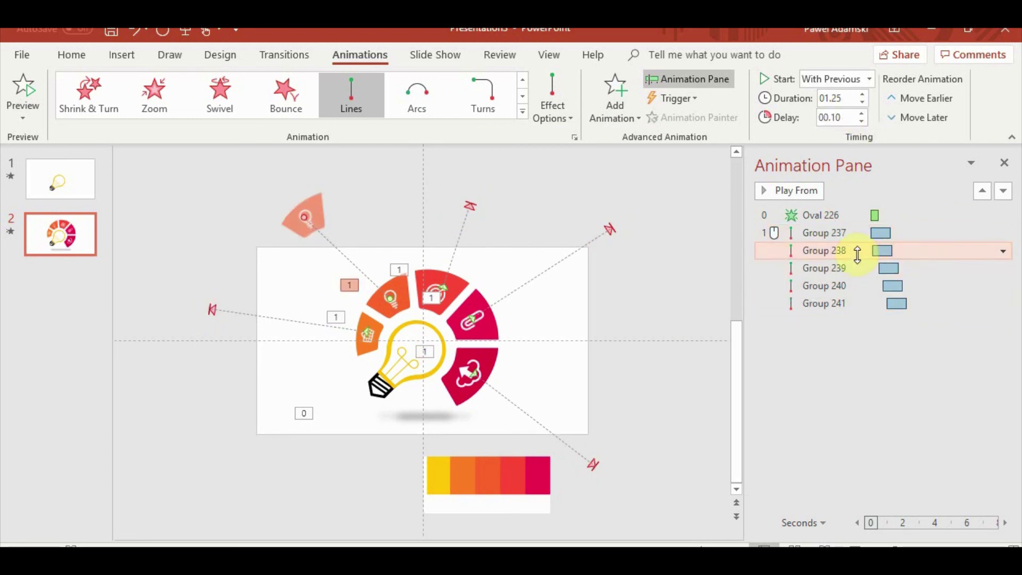
pyautogui.click(857, 268)
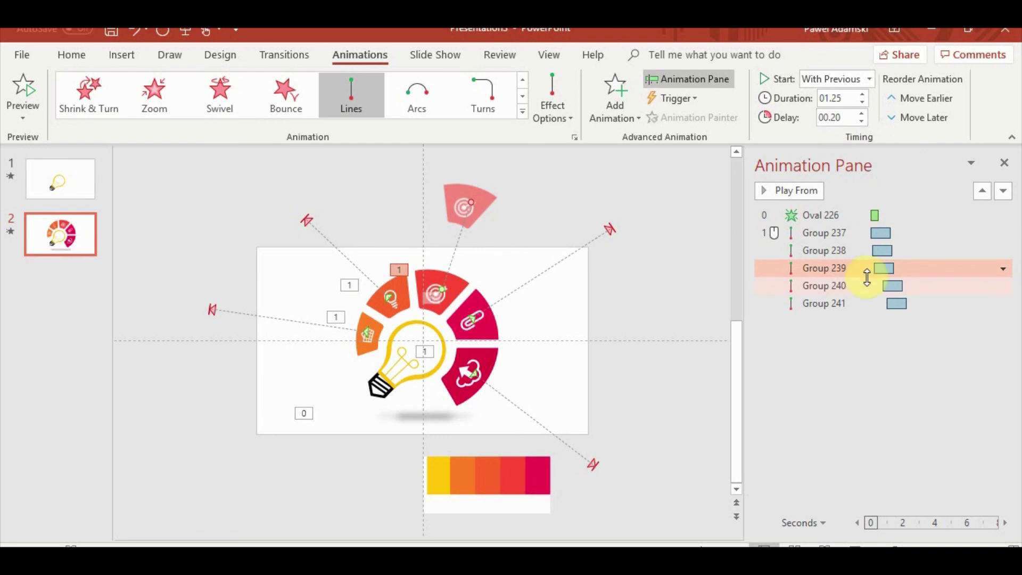
pyautogui.click(852, 285)
pyautogui.write('00.3')
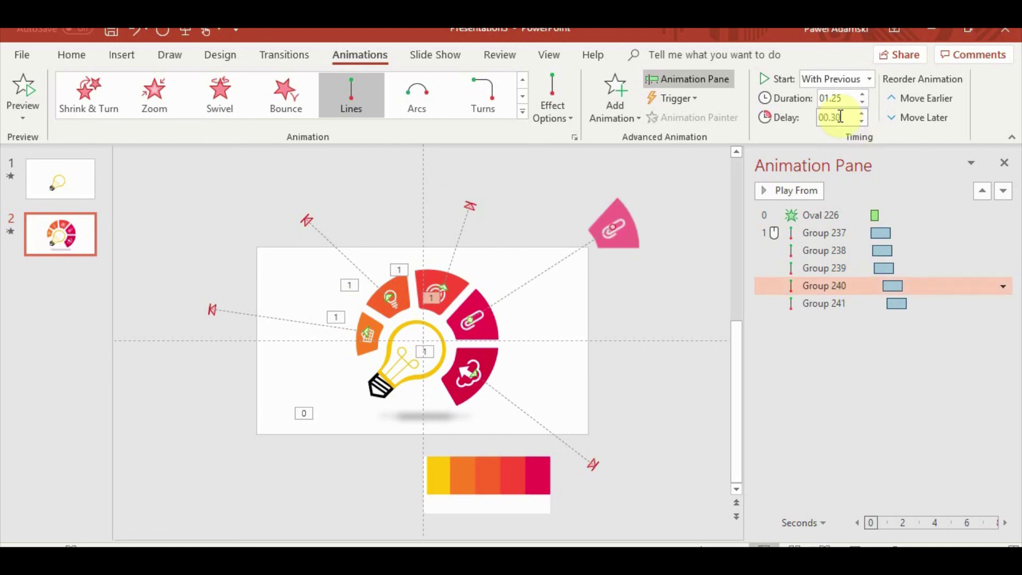
pyautogui.click(853, 298)
pyautogui.doubleClick(833, 118)
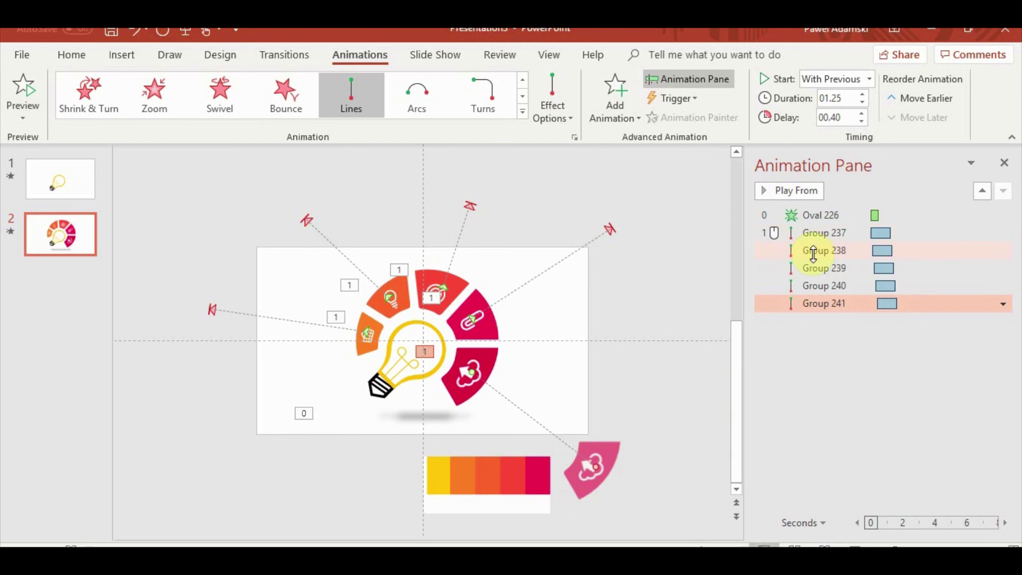
pyautogui.click(405, 373)
# Step: Add a Fly Out exit to the lightbulb, flying toward the top
pyautogui.click(620, 105)
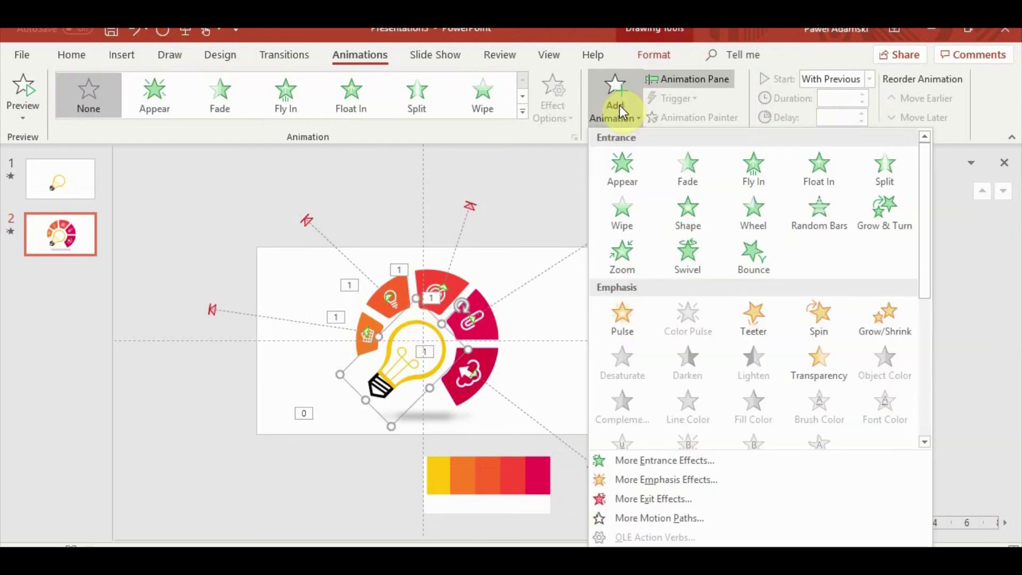
pyautogui.scroll(-5, 753, 340)
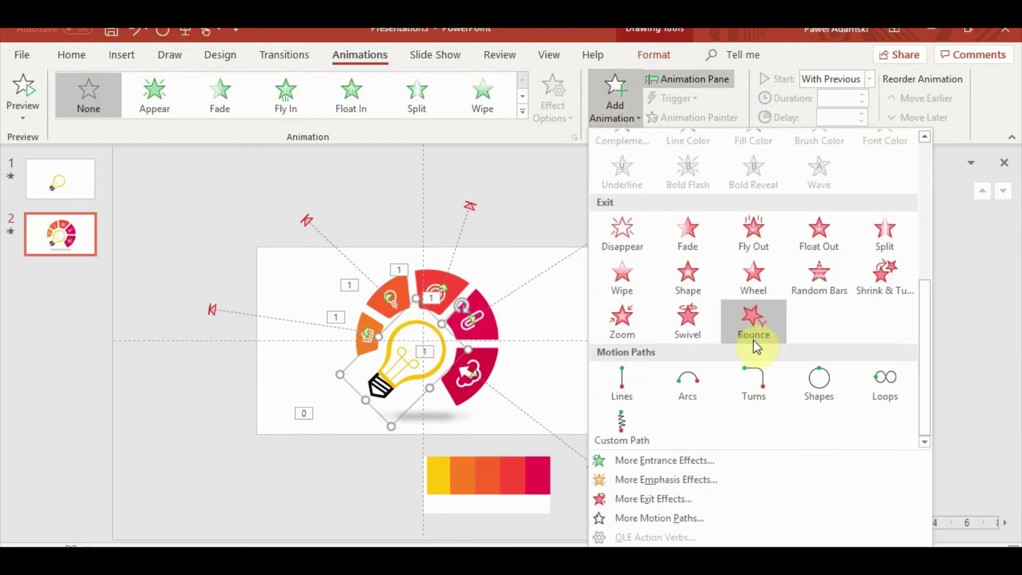
pyautogui.click(759, 239)
pyautogui.click(552, 101)
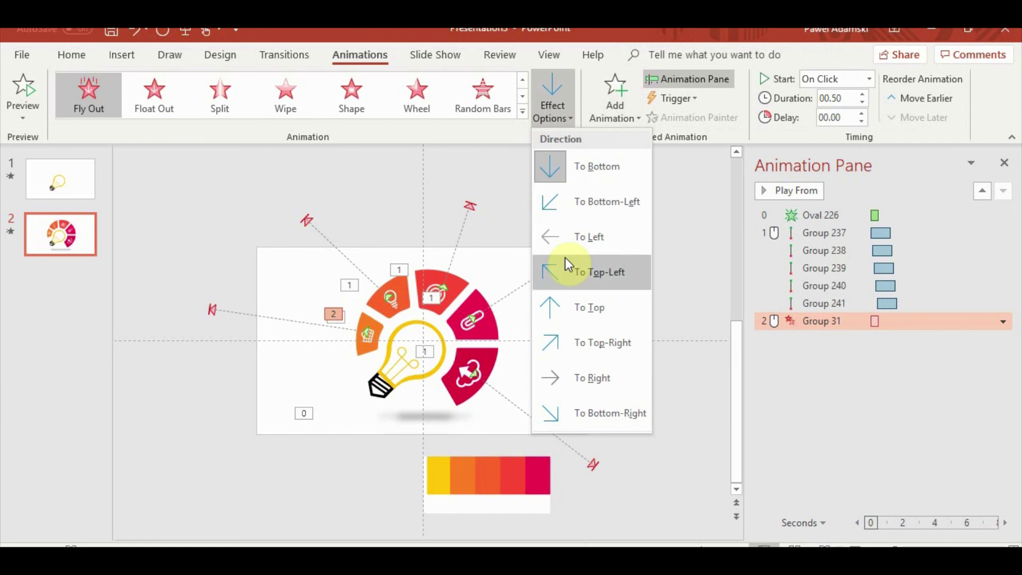
pyautogui.click(576, 311)
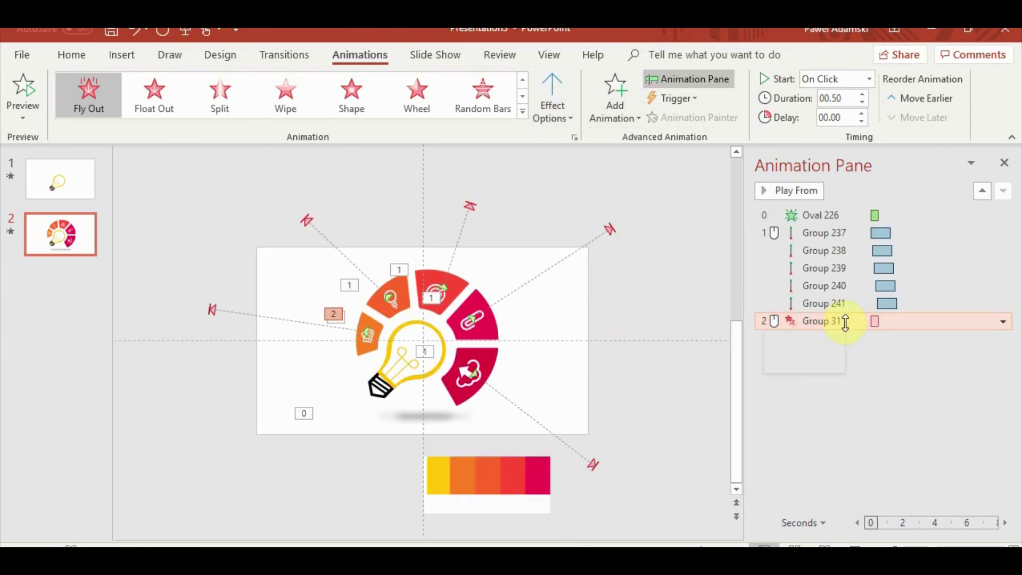
# Step: Time the bulb's exit With Previous, 1.30 seconds long after a 0.50-second delay
pyautogui.moveTo(878, 321); pyautogui.dragTo(890, 321)
pyautogui.click(845, 80)
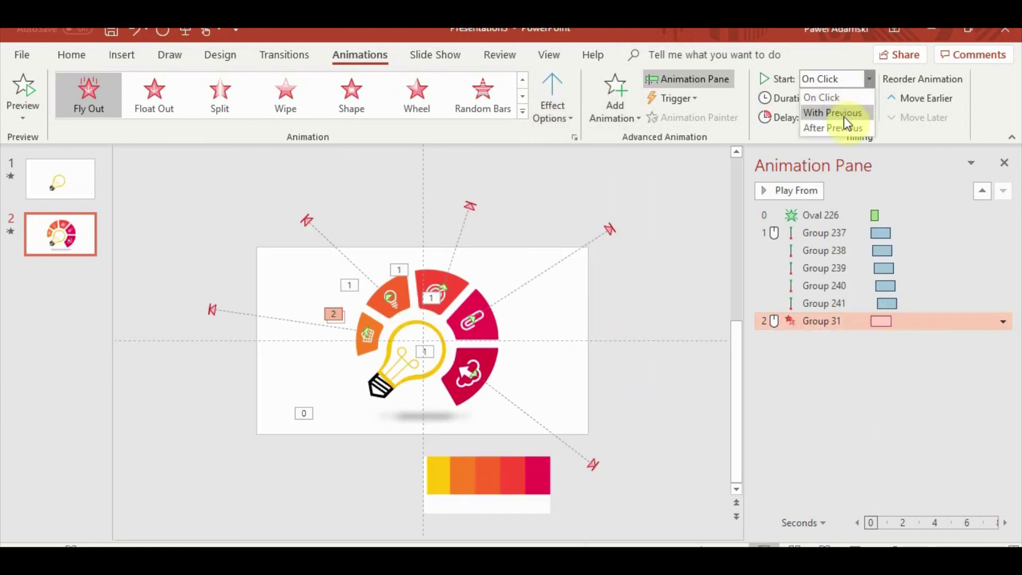
pyautogui.click(844, 127)
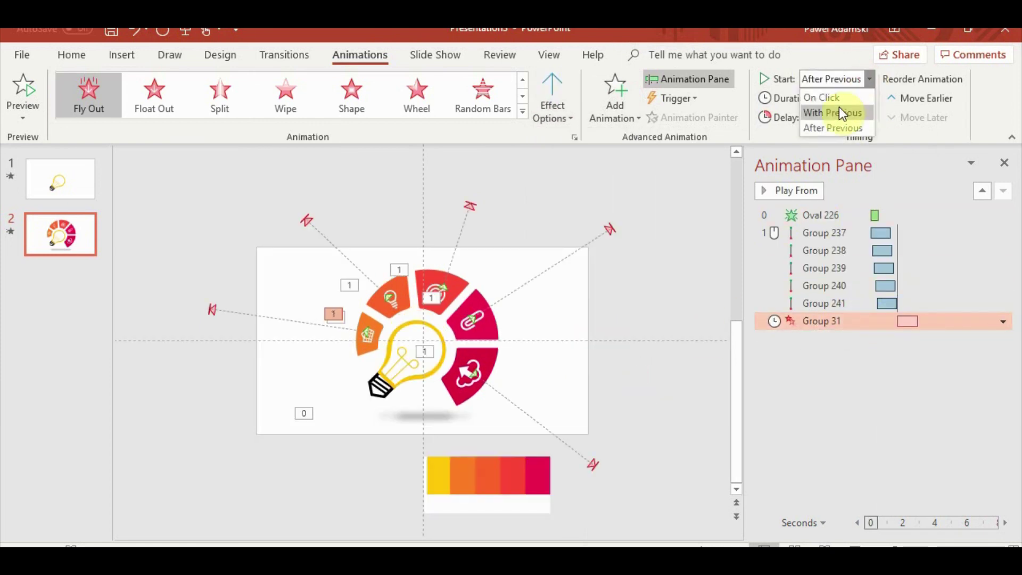
pyautogui.click(841, 112)
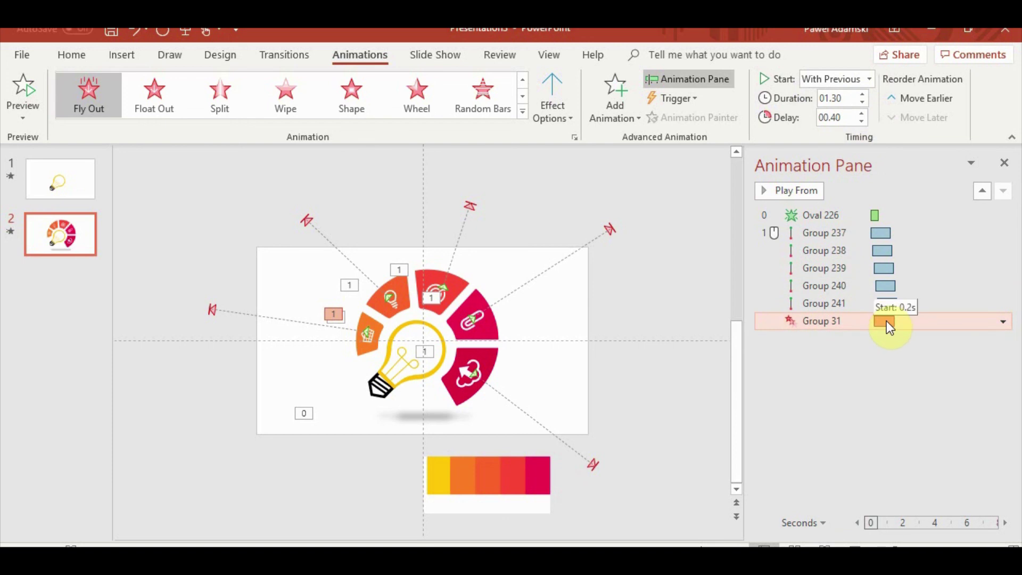
pyautogui.moveTo(890, 321); pyautogui.dragTo(896, 322)
pyautogui.click(914, 396)
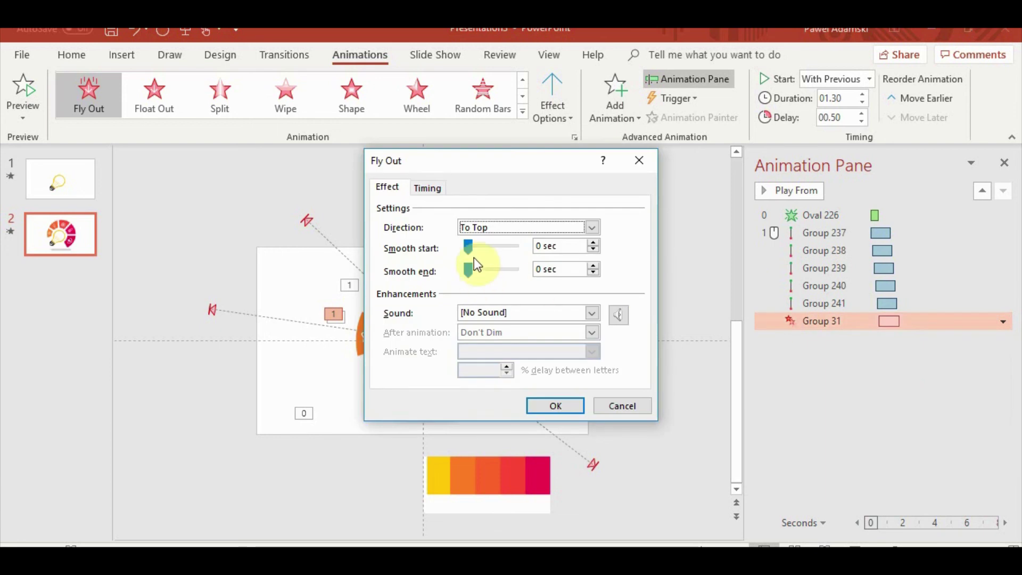
pyautogui.click(562, 407)
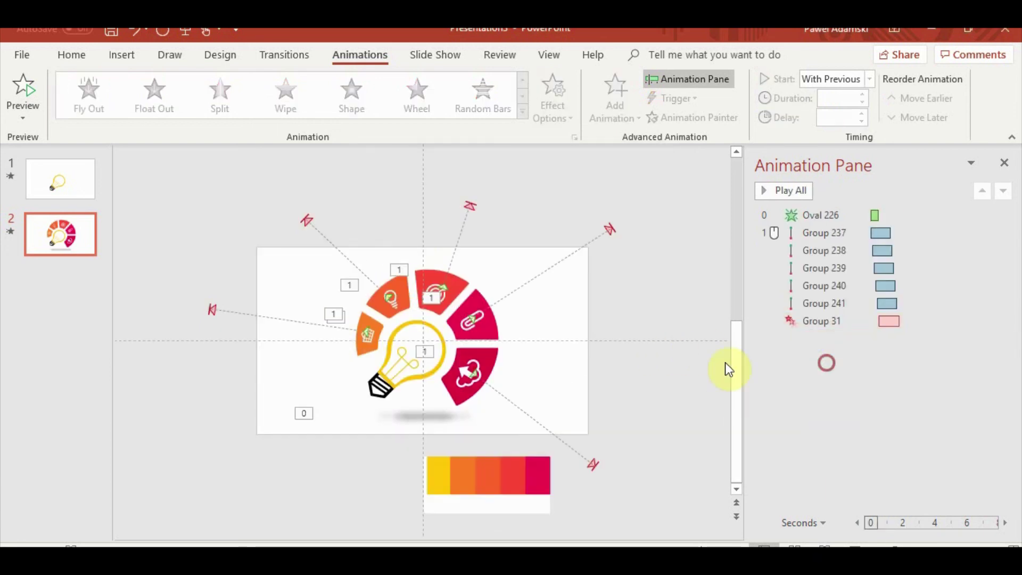
pyautogui.click(418, 415)
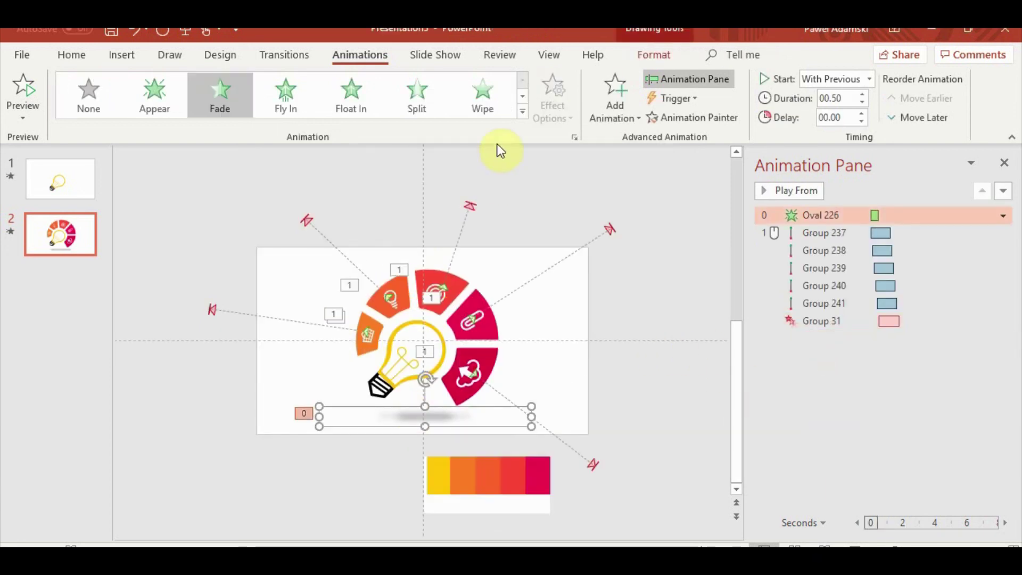
# Step: Give the bulb's shadow a Fade exit lasting 1.00 second
pyautogui.click(621, 88)
pyautogui.scroll(-5, 730, 295)
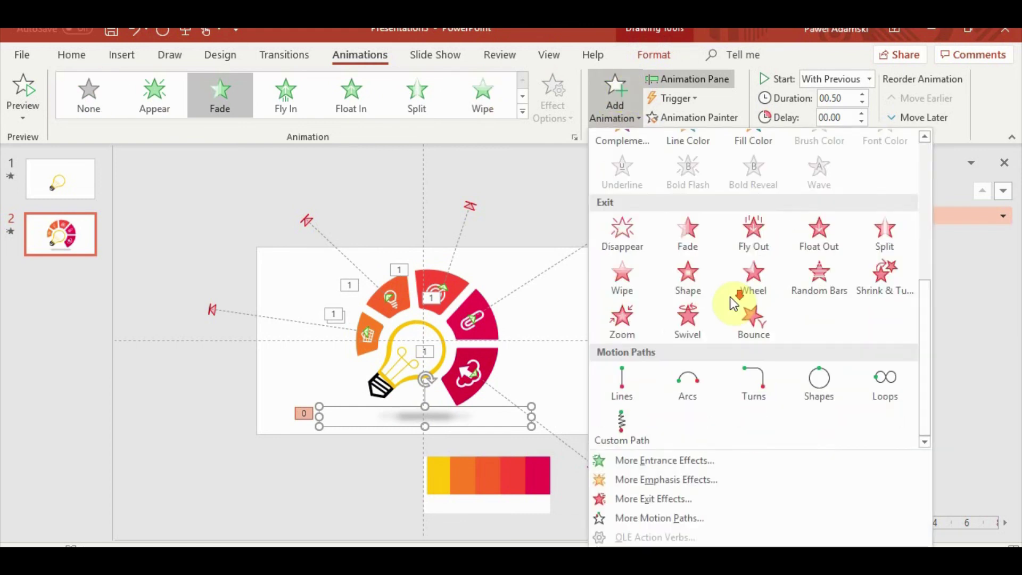
pyautogui.click(693, 238)
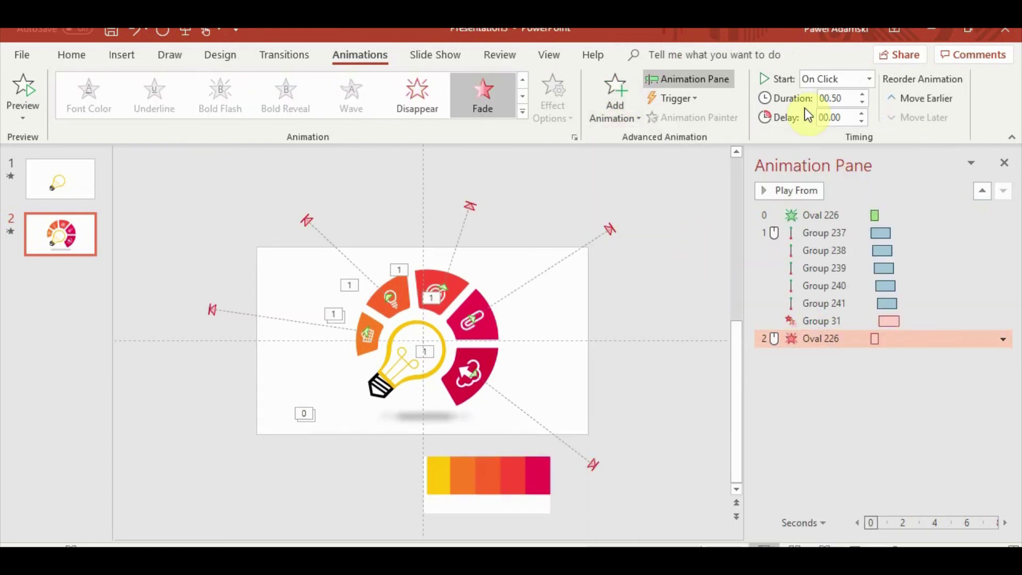
pyautogui.click(862, 94)
pyautogui.click(861, 95)
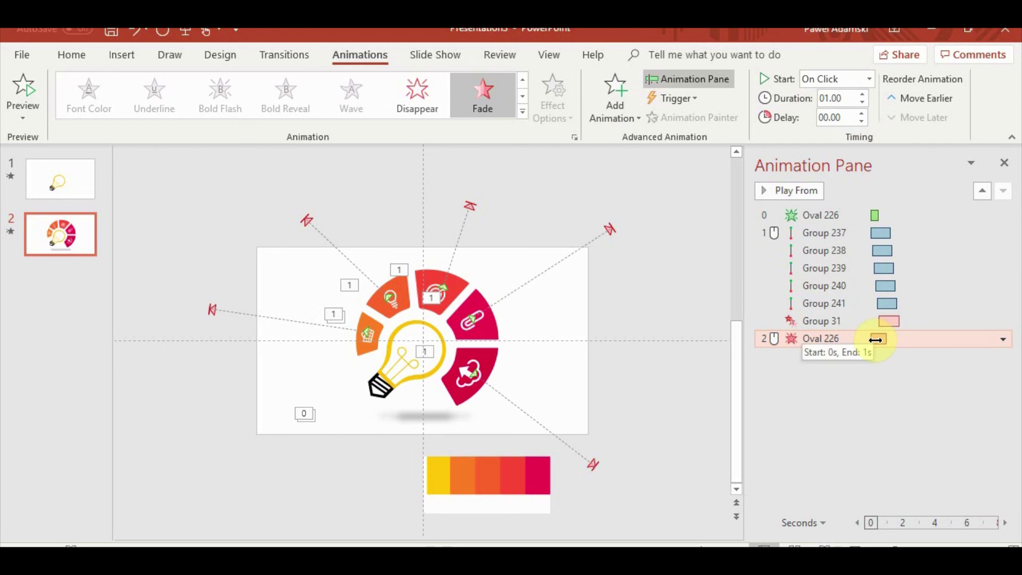
# Step: Delay the shadow fade 0.50 seconds, start it With Previous, and play the slideshow
pyautogui.moveTo(883, 340); pyautogui.dragTo(888, 341)
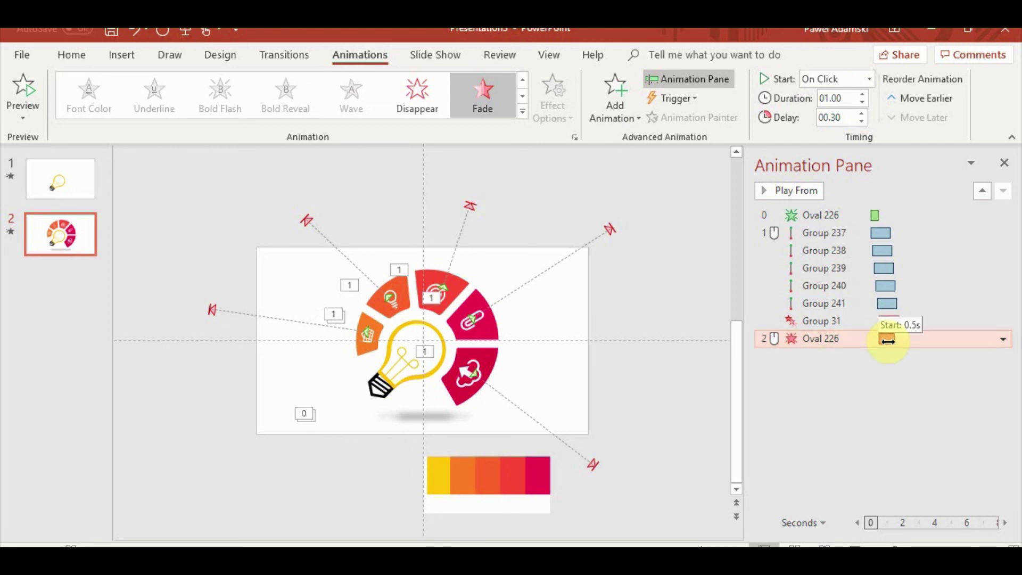
pyautogui.rightClick(887, 341)
pyautogui.click(902, 372)
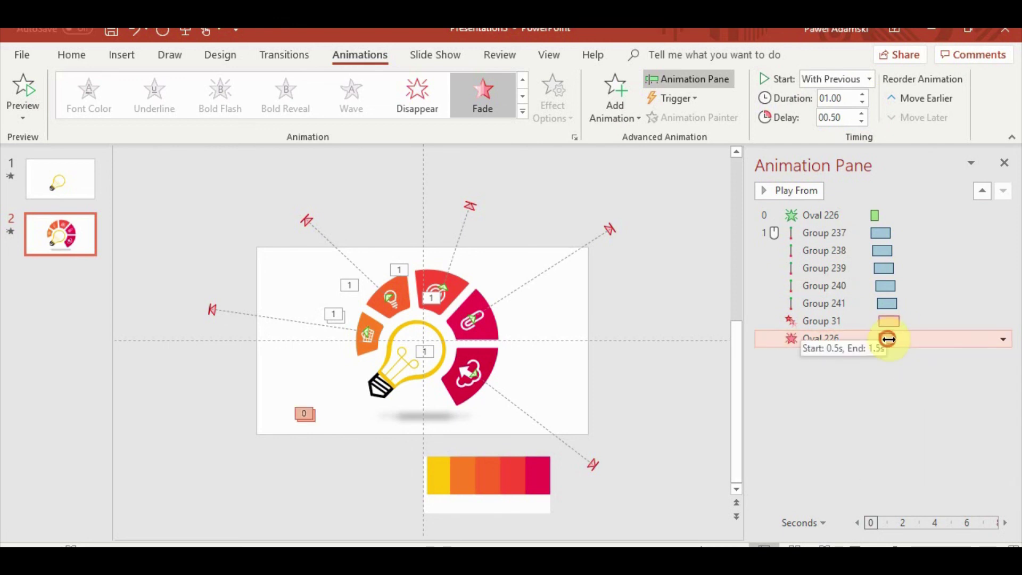
pyautogui.click(873, 498)
pyautogui.click(824, 547)
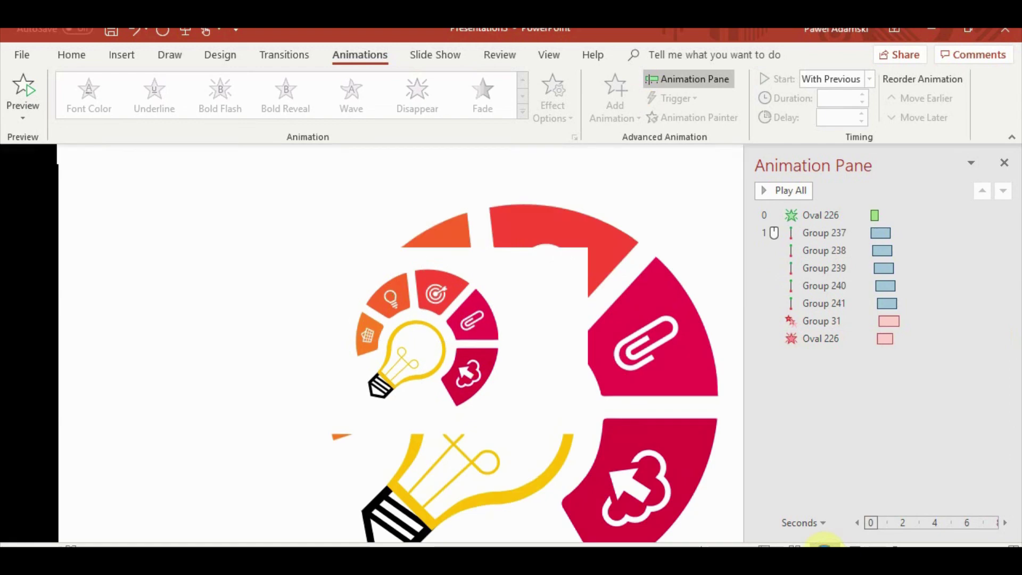